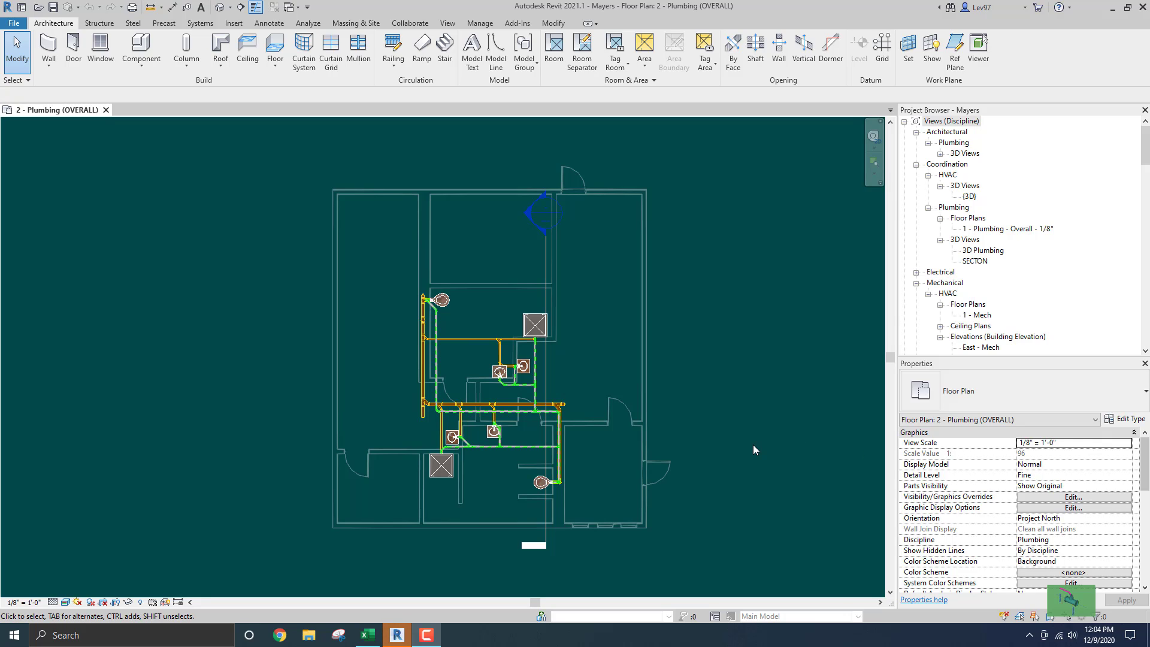
pyautogui.moveTo(673, 378); pyautogui.dragTo(715, 385, button='middle')
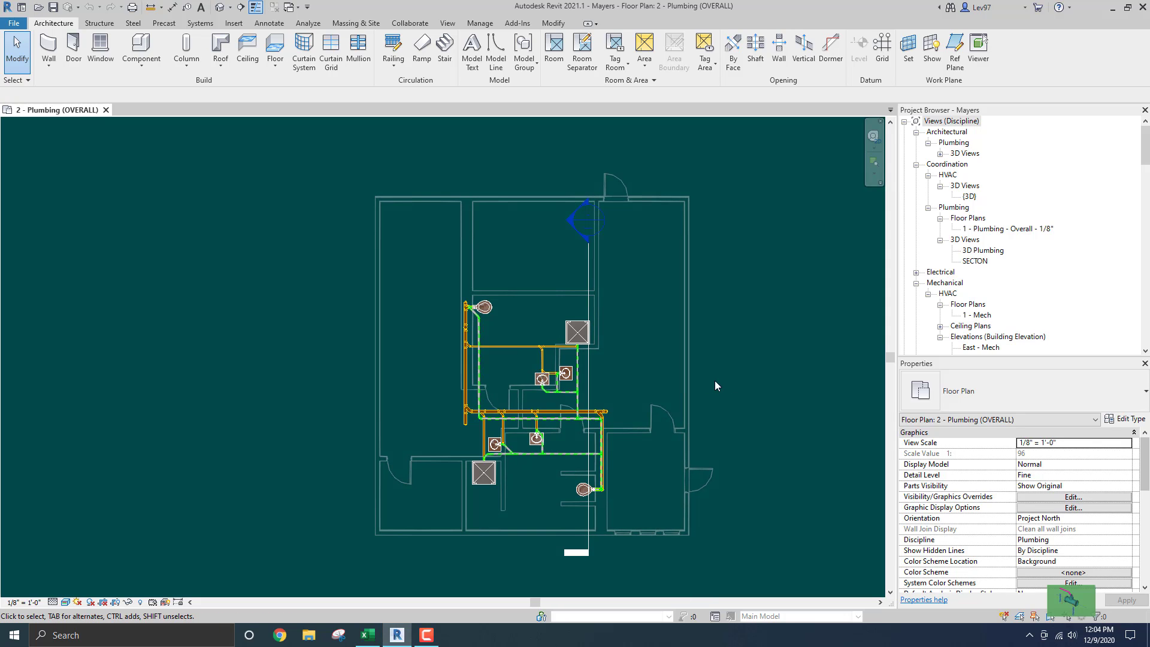
pyautogui.moveTo(654, 364); pyautogui.dragTo(619, 354, button='middle')
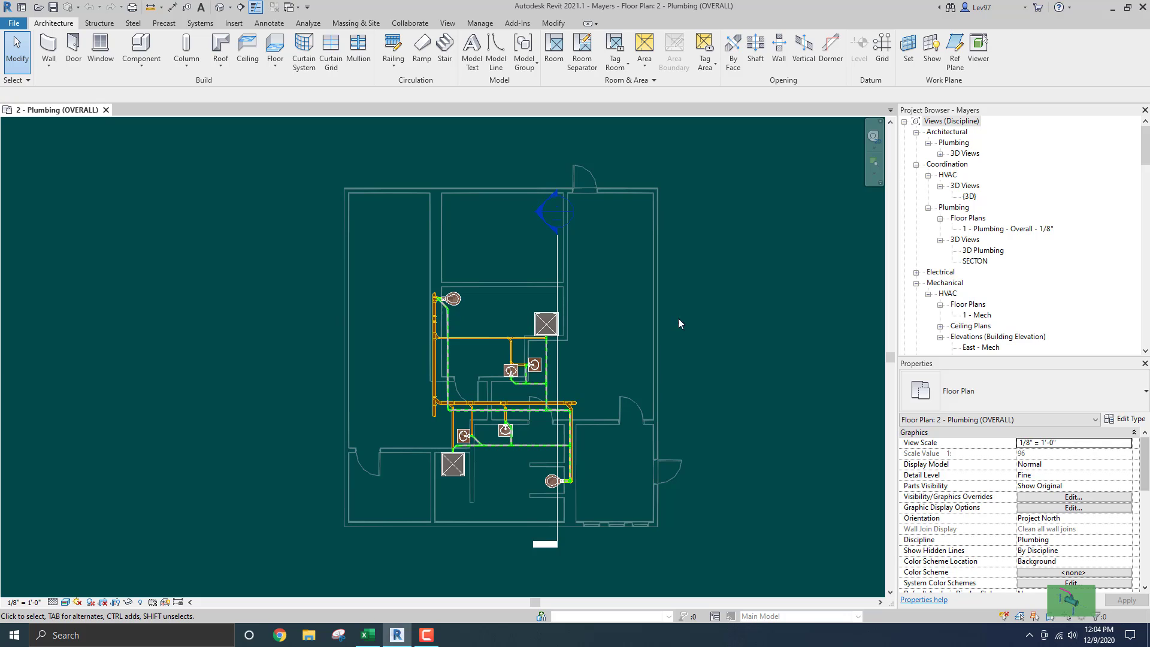
# Open the 3D Plumbing view and examine the piping and fixtures up close and from the front
pyautogui.doubleClick(978, 251)
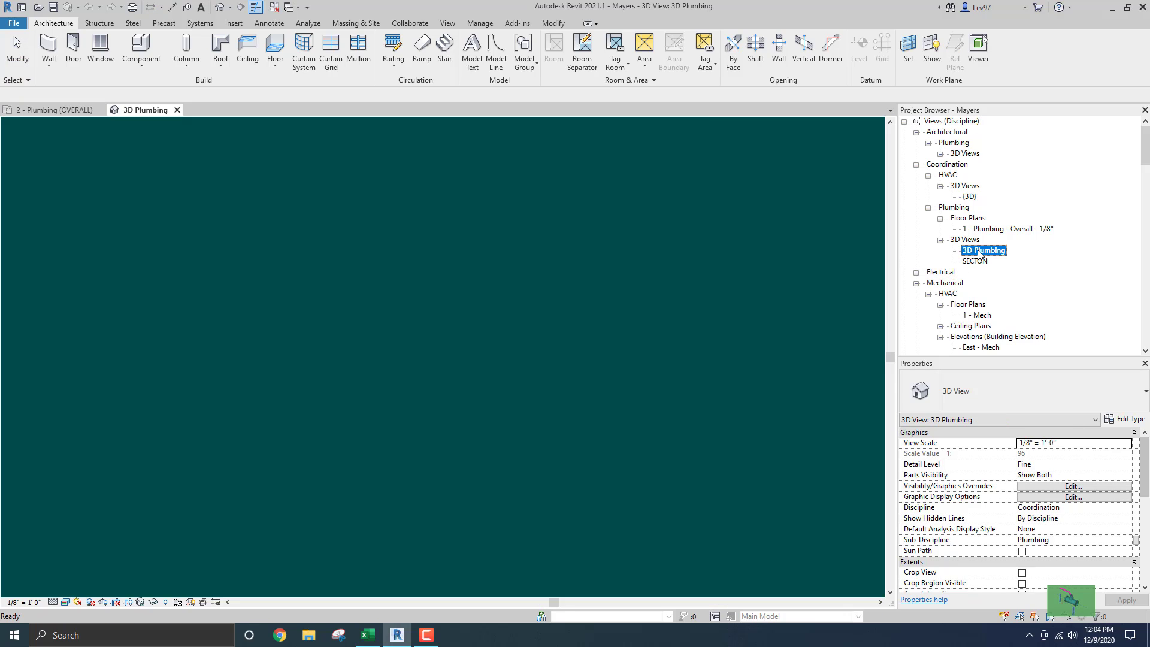
pyautogui.scroll(5, 456, 327)
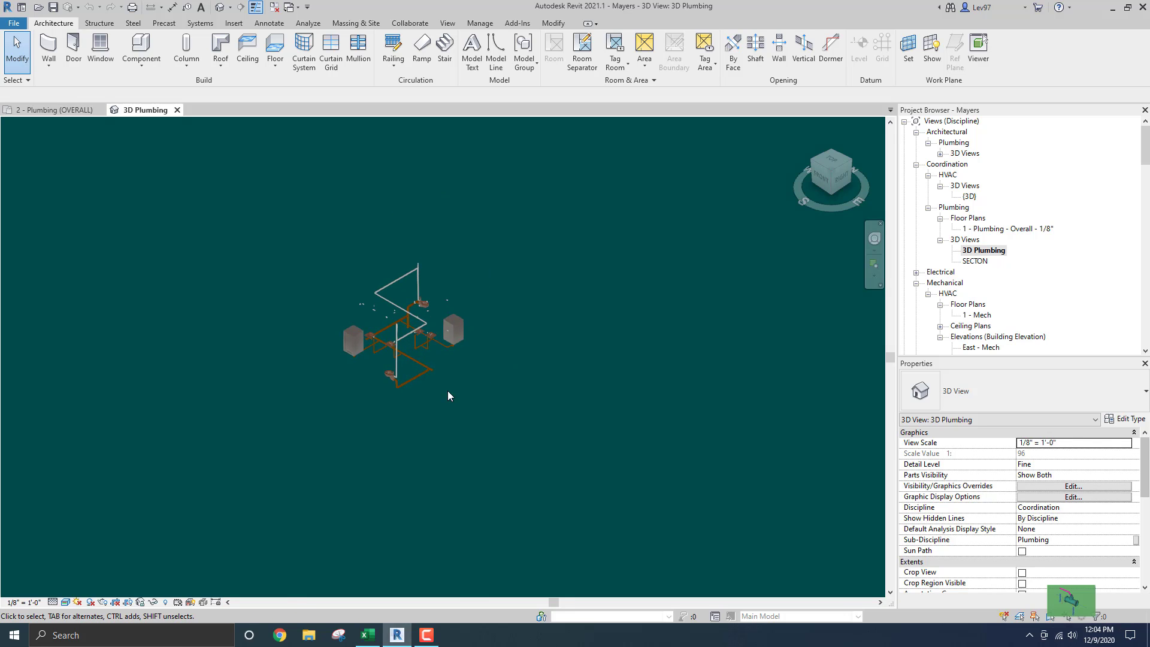
pyautogui.scroll(3, 437, 337)
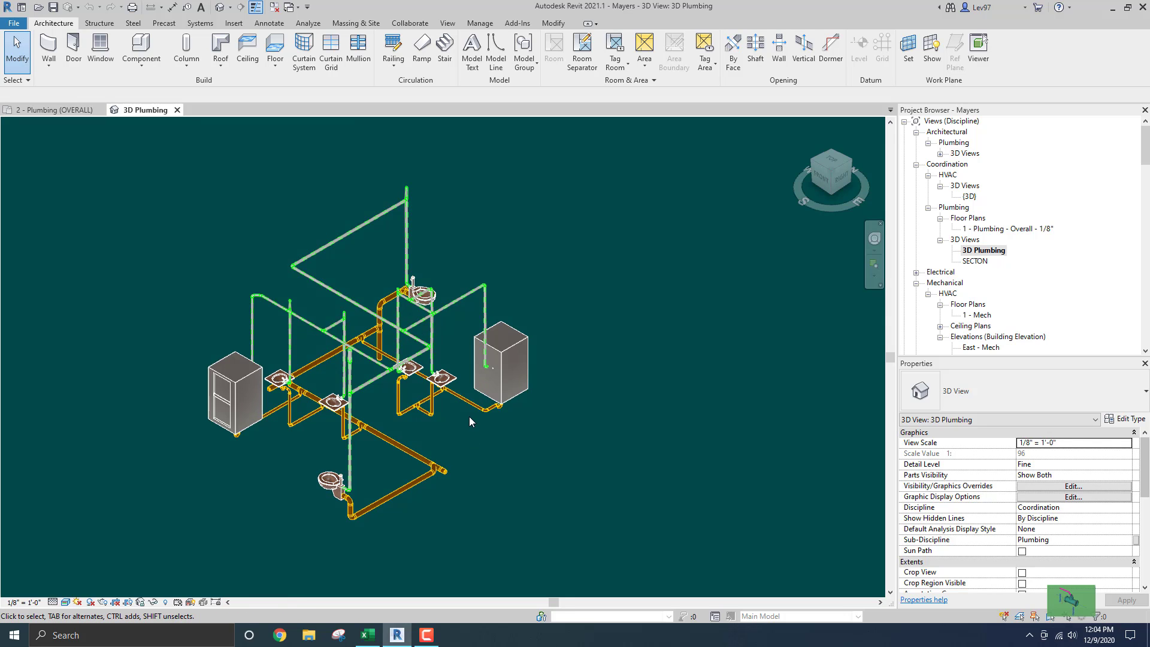
pyautogui.scroll(4, 389, 372)
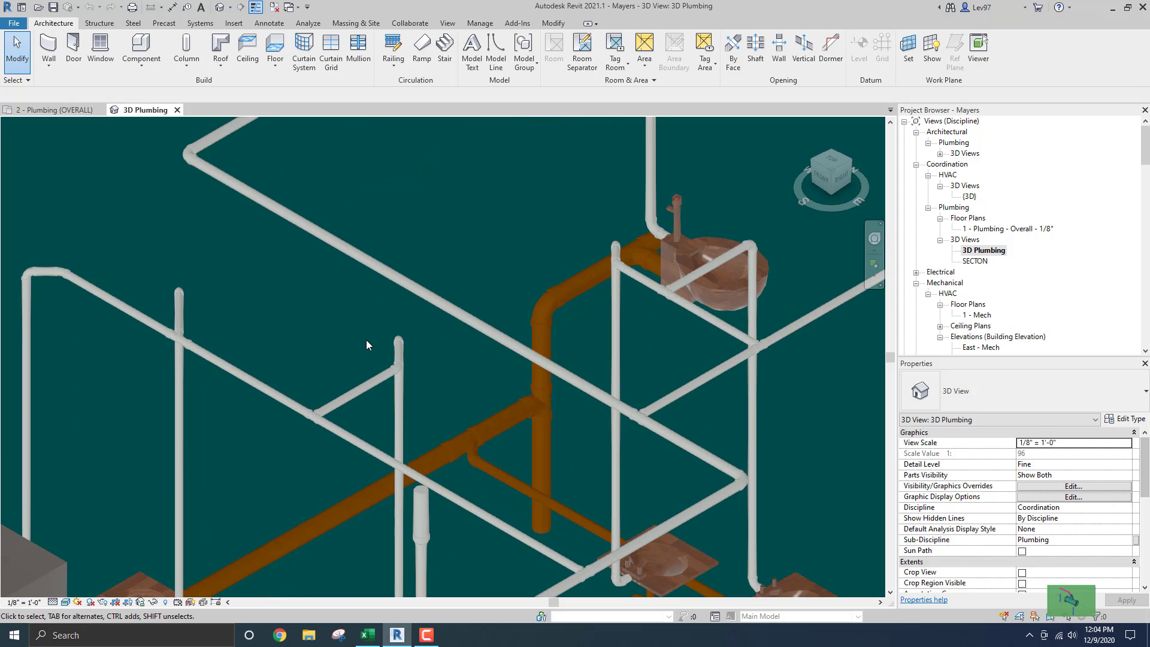
pyautogui.scroll(-4, 446, 369)
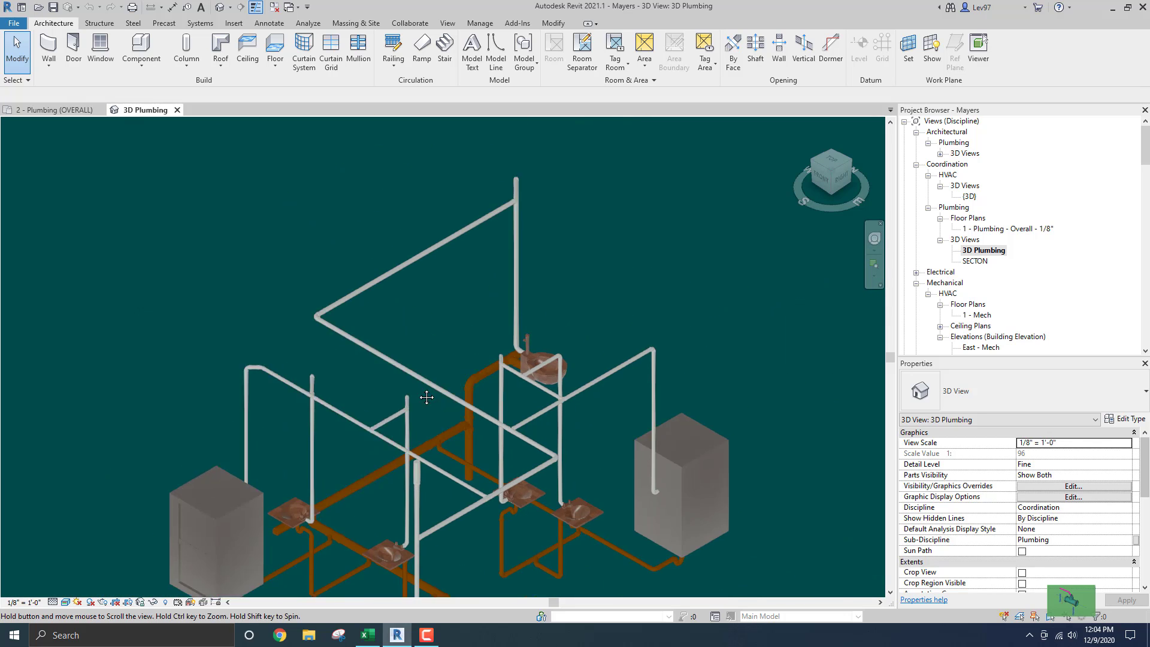
pyautogui.scroll(6, 445, 330)
pyautogui.scroll(-5, 444, 332)
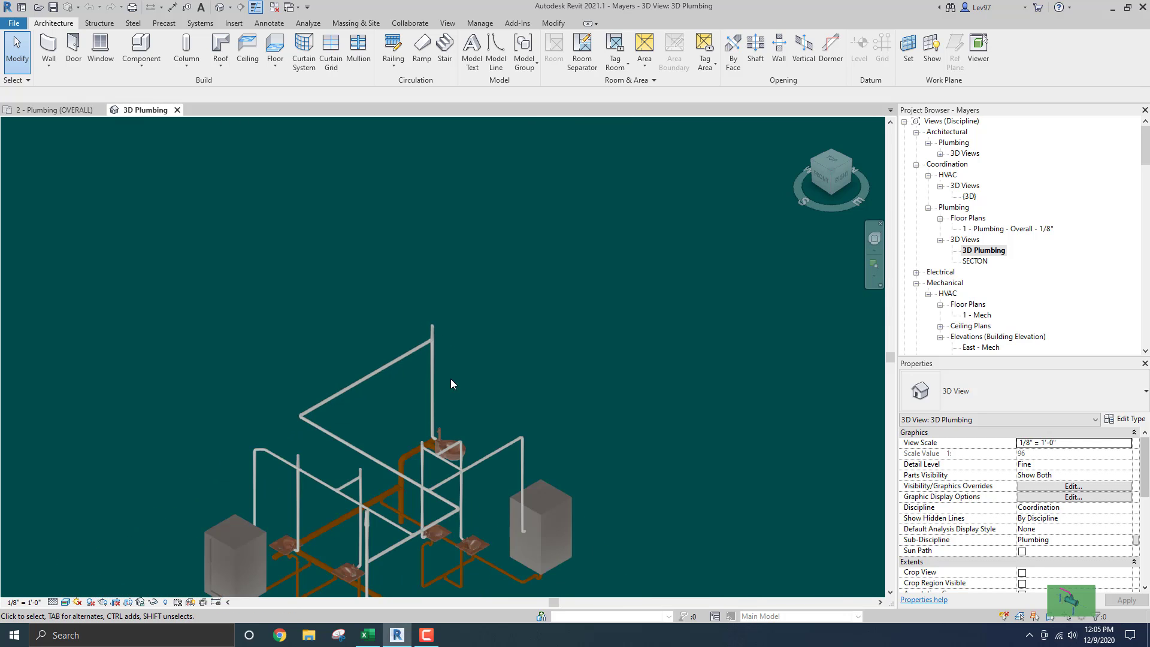
pyautogui.keyDown('shift'); pyautogui.moveTo(479, 423); pyautogui.dragTo(649, 300, button='middle'); pyautogui.keyUp('shift')
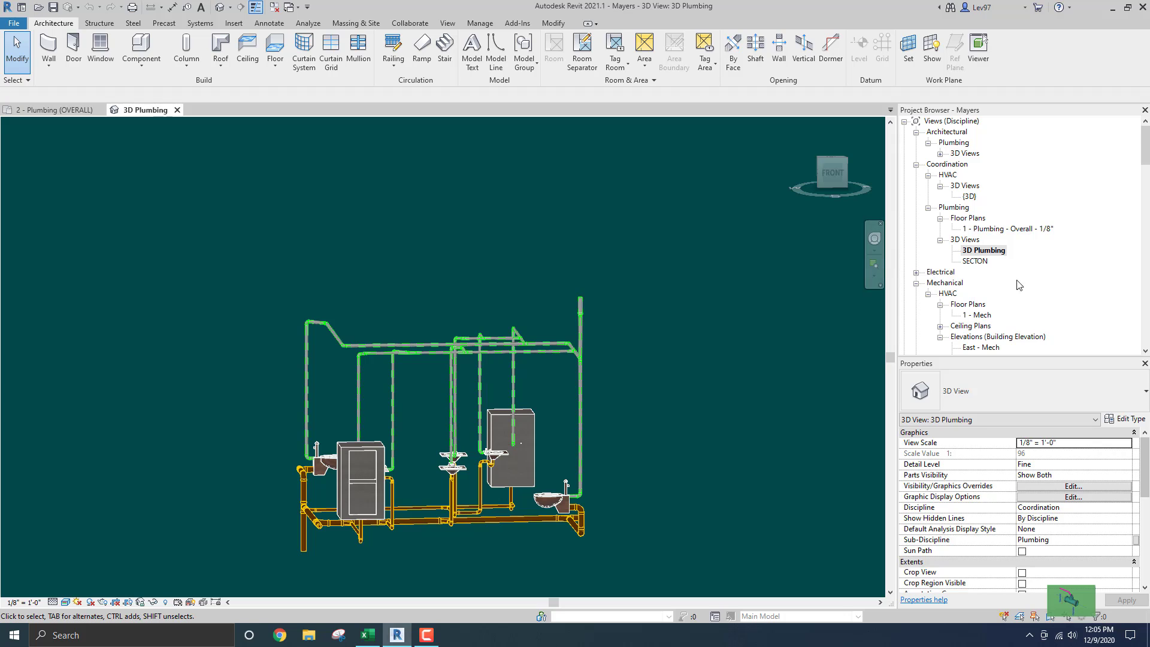
# Review the Plumbing Fixture Unit Count schedule and close it
pyautogui.scroll(-3, 1020, 280)
pyautogui.scroll(-5, 1022, 283)
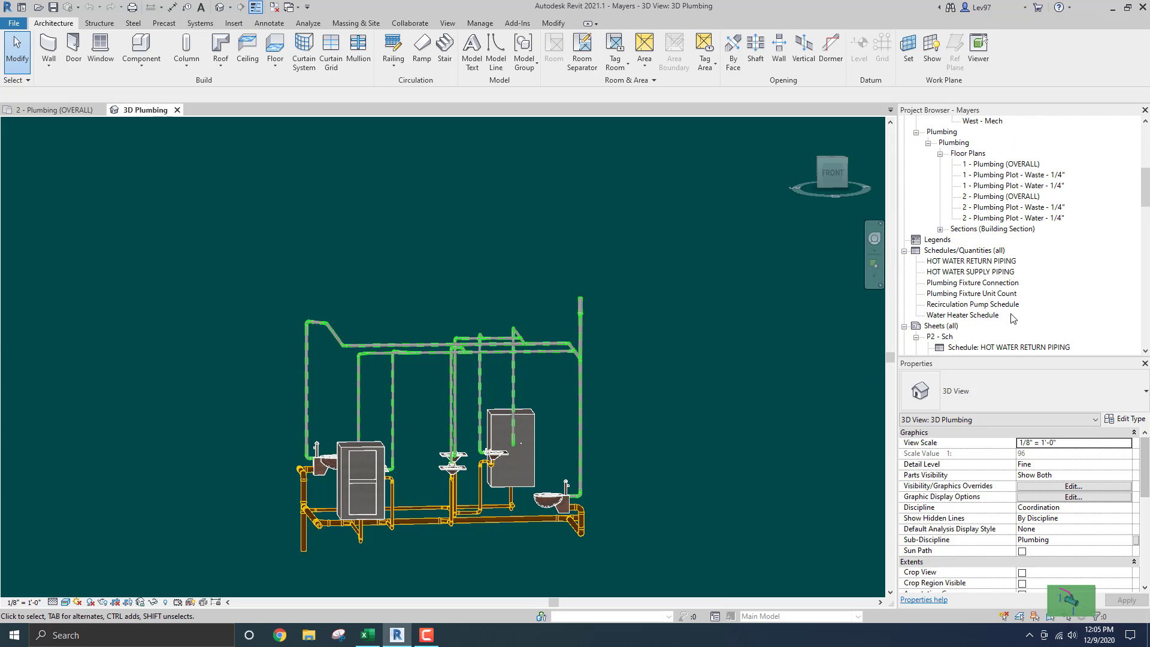
pyautogui.doubleClick(963, 294)
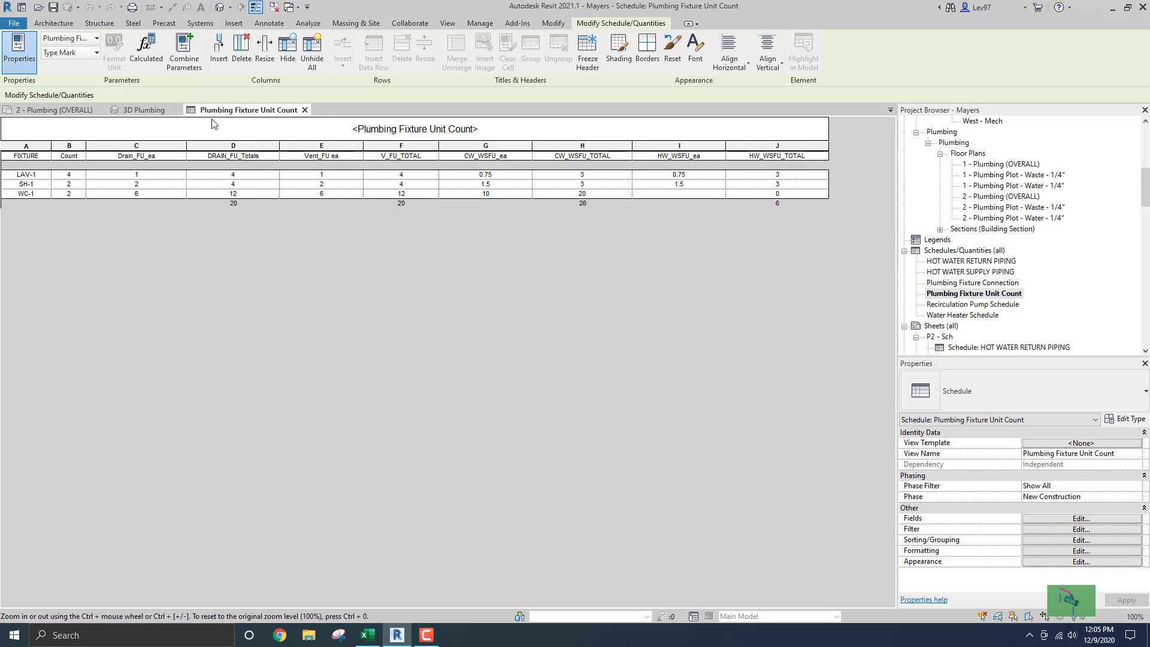
pyautogui.click(304, 109)
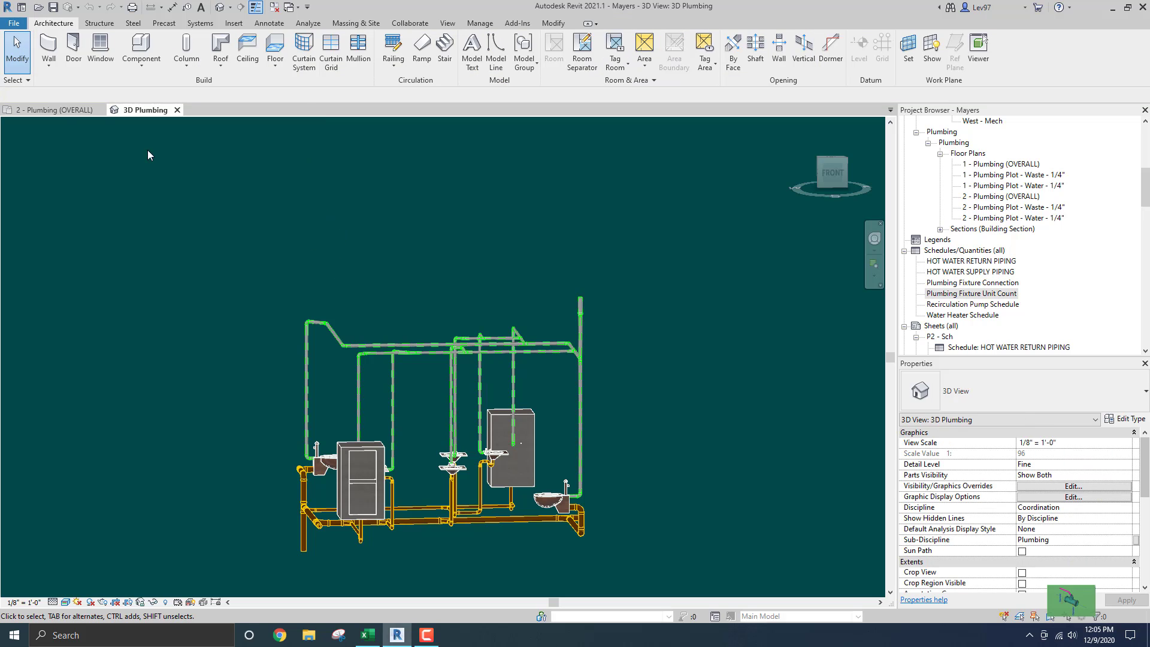
# Return to the 2 - Plumbing (OVERALL) floor plan and examine its fixtures and piping up close
pyautogui.click(55, 110)
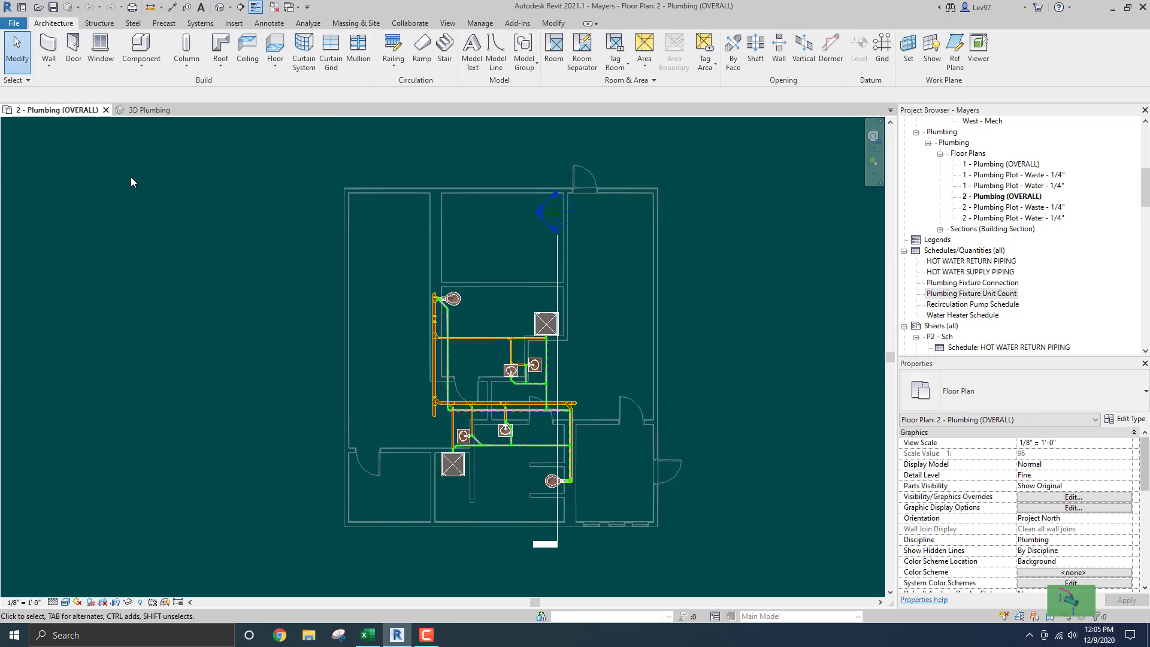
pyautogui.scroll(5, 360, 281)
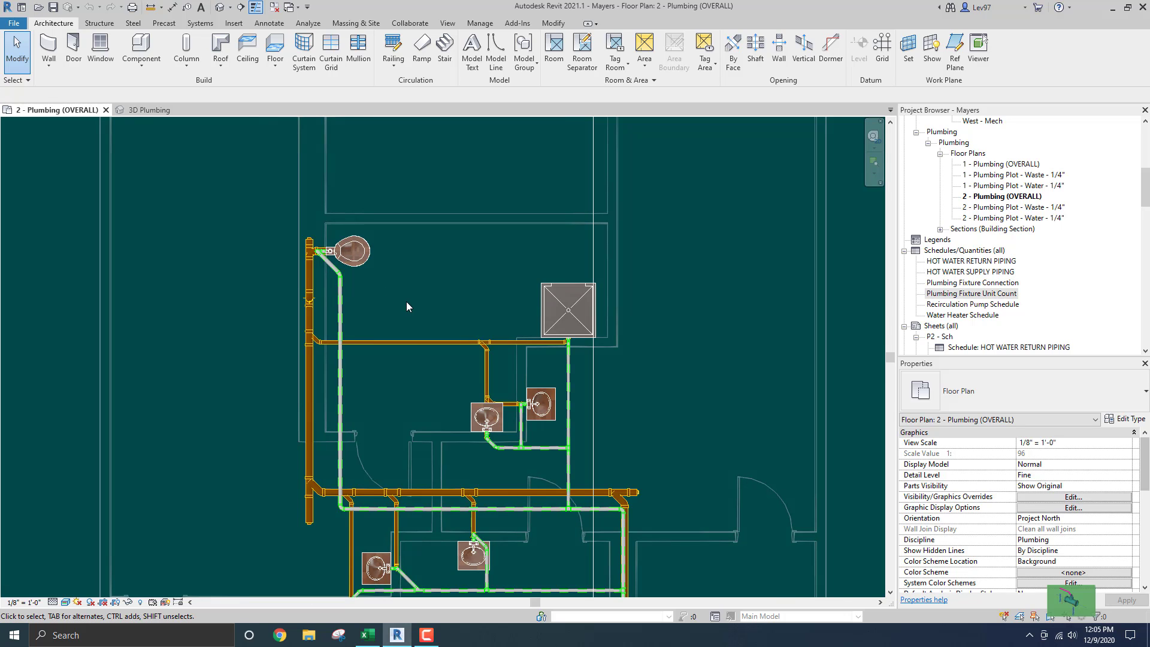
pyautogui.moveTo(407, 307); pyautogui.dragTo(407, 295, button='middle')
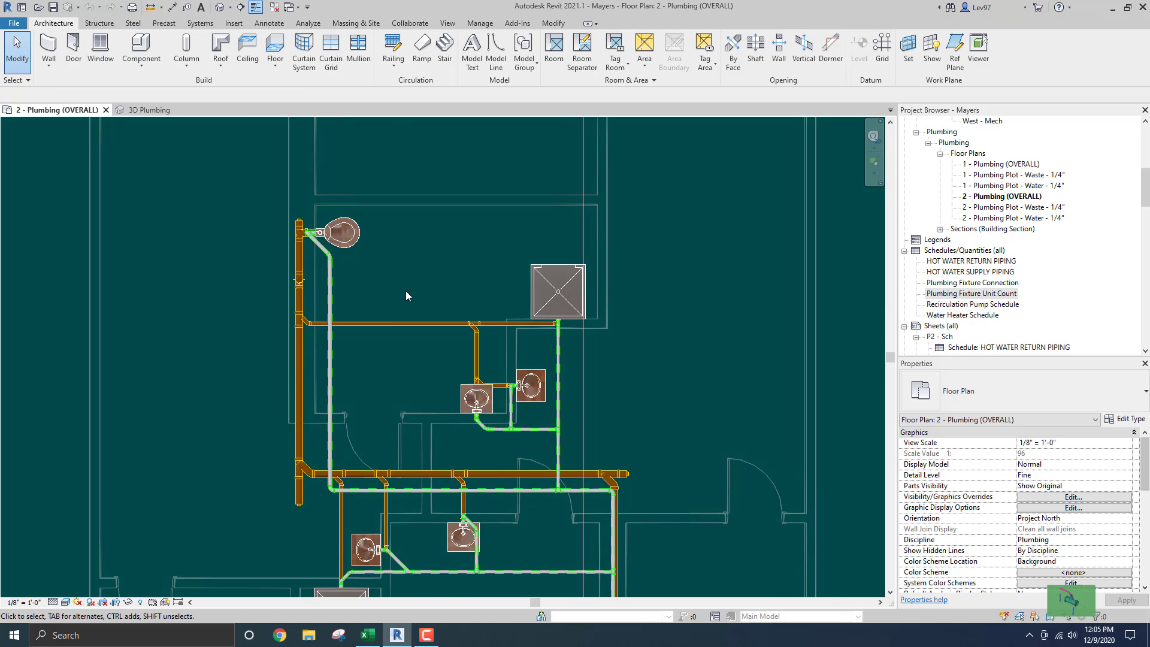
# Open the 2 - Plumbing Plot - Waste - 1/4" floor plan and examine its waste and vent piping layout
pyautogui.doubleClick(992, 207)
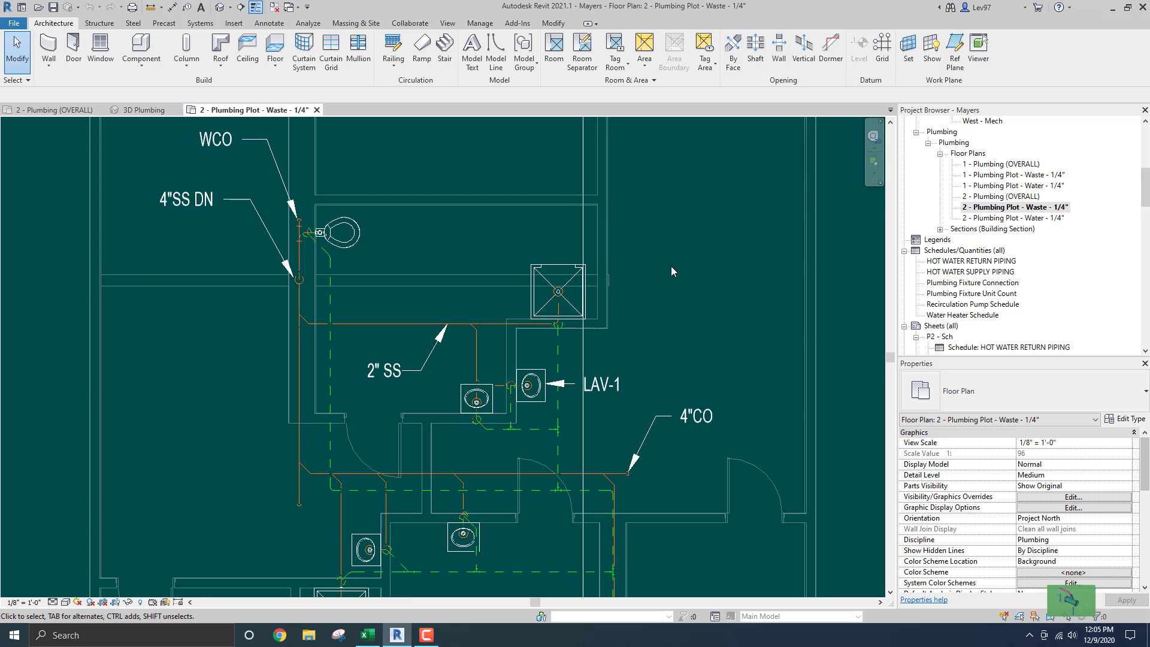
pyautogui.moveTo(674, 293); pyautogui.dragTo(717, 334, button='middle')
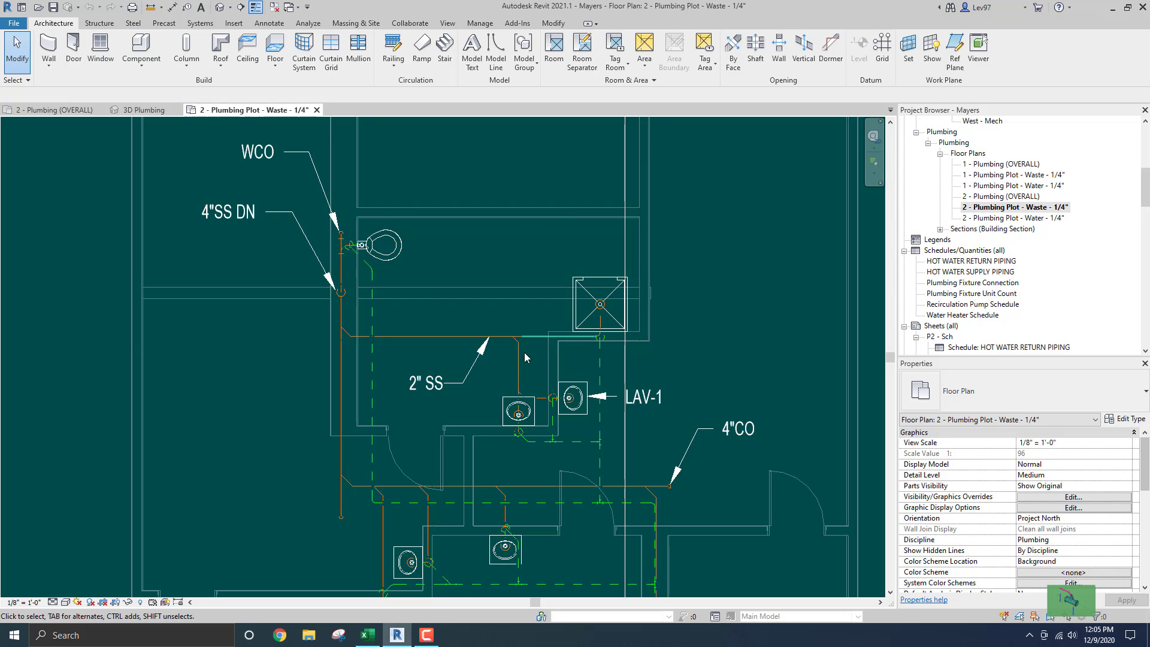
pyautogui.moveTo(524, 352); pyautogui.dragTo(439, 311, button='middle')
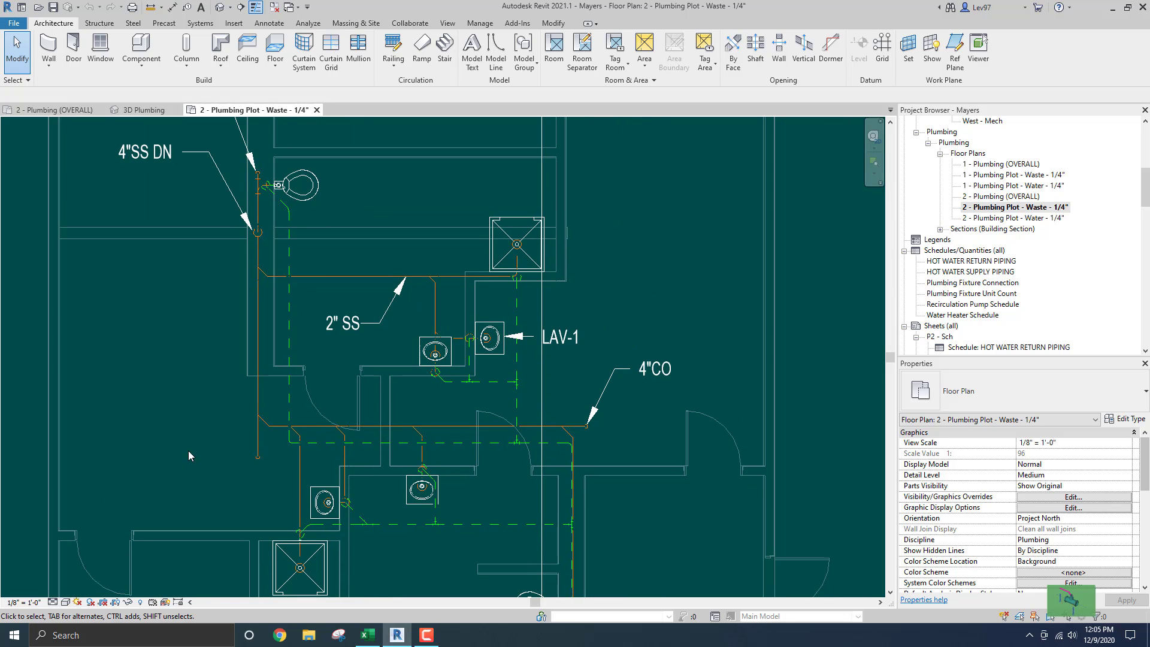
pyautogui.scroll(-5, 184, 469)
pyautogui.moveTo(223, 450); pyautogui.dragTo(271, 404, button='middle')
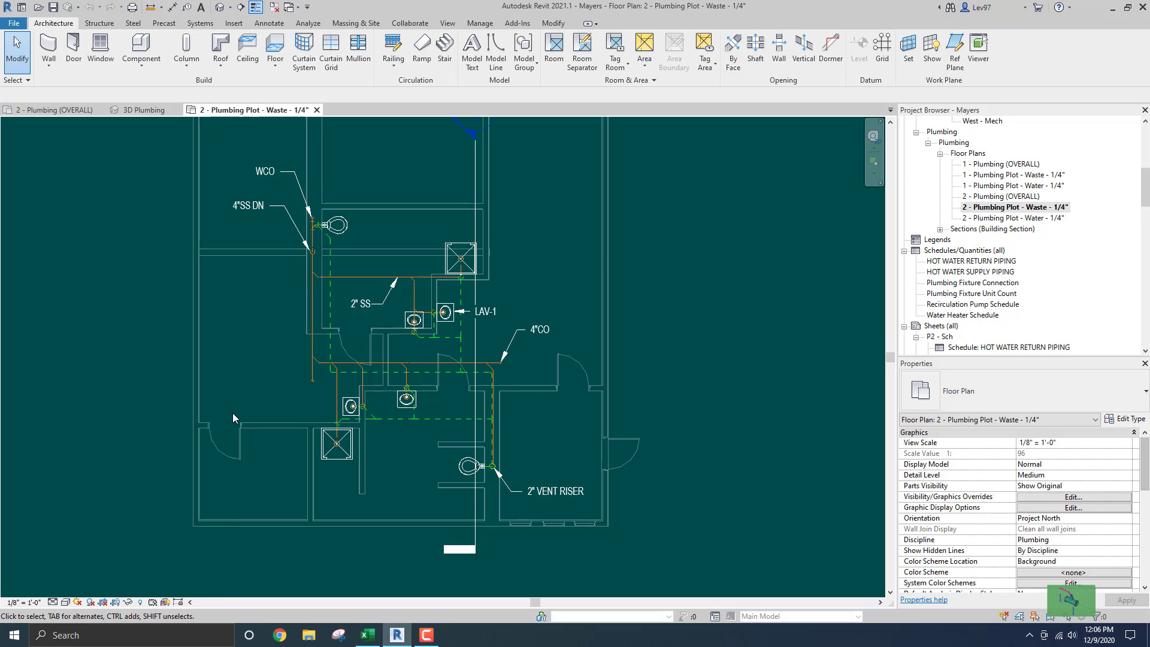
pyautogui.moveTo(291, 425); pyautogui.dragTo(367, 414, button='middle')
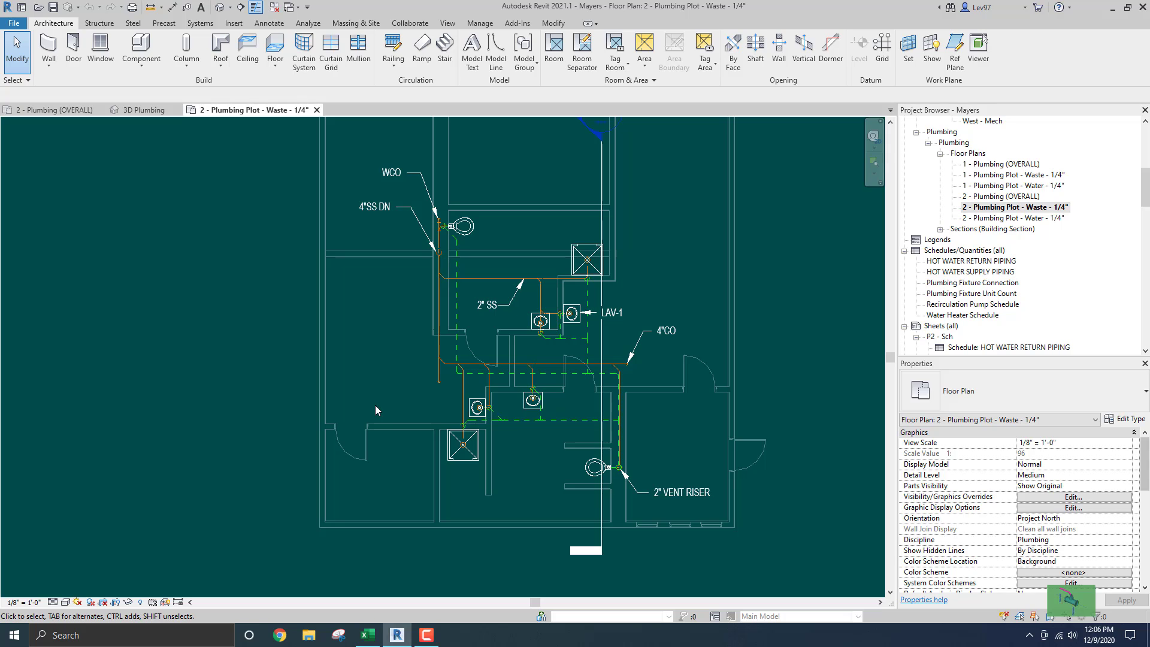
pyautogui.moveTo(377, 405); pyautogui.dragTo(319, 405, button='middle')
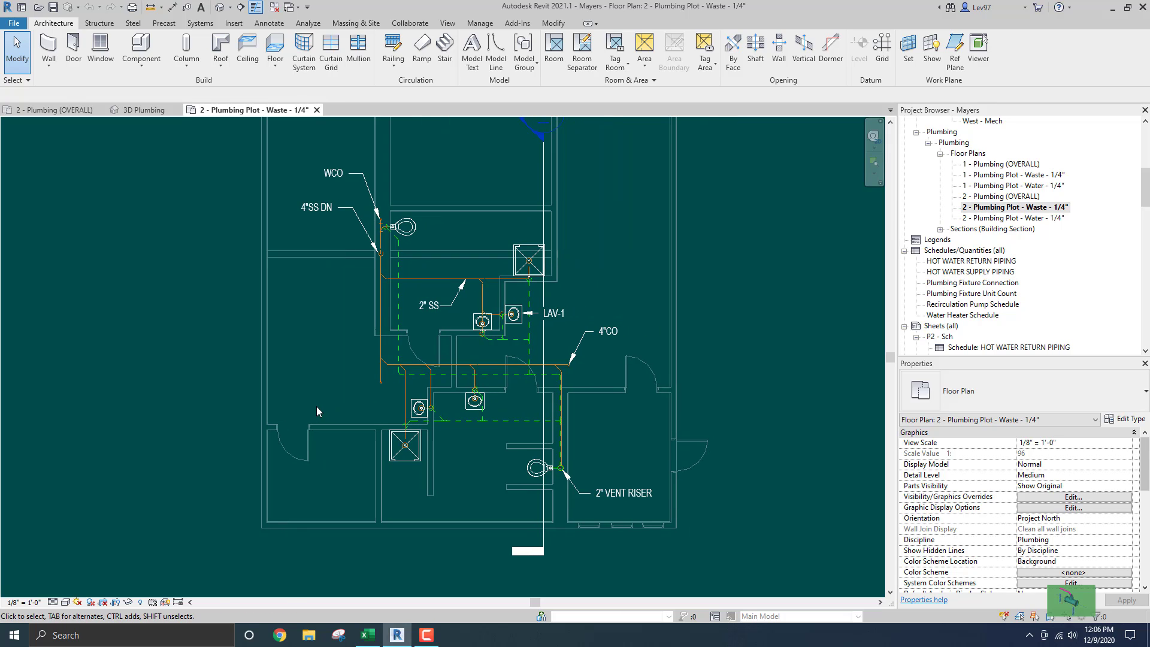
# Set the waste floor plan's view scale to 1/4" = 1'-0" and check the annotations and pipe lines
pyautogui.click(24, 602)
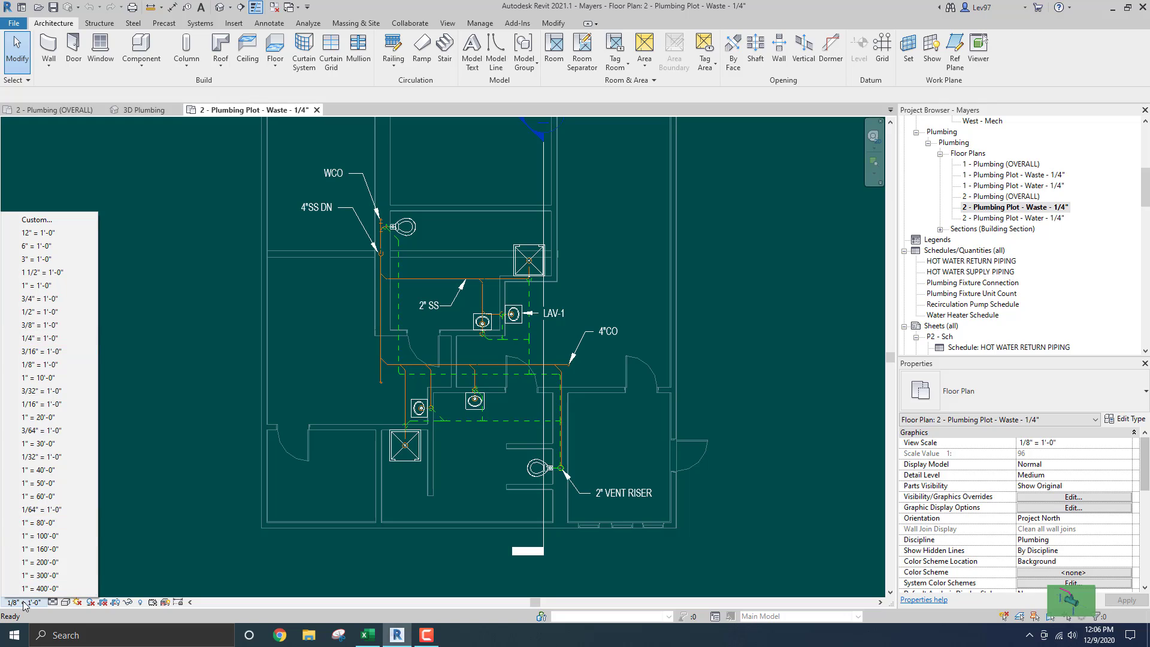
pyautogui.click(38, 339)
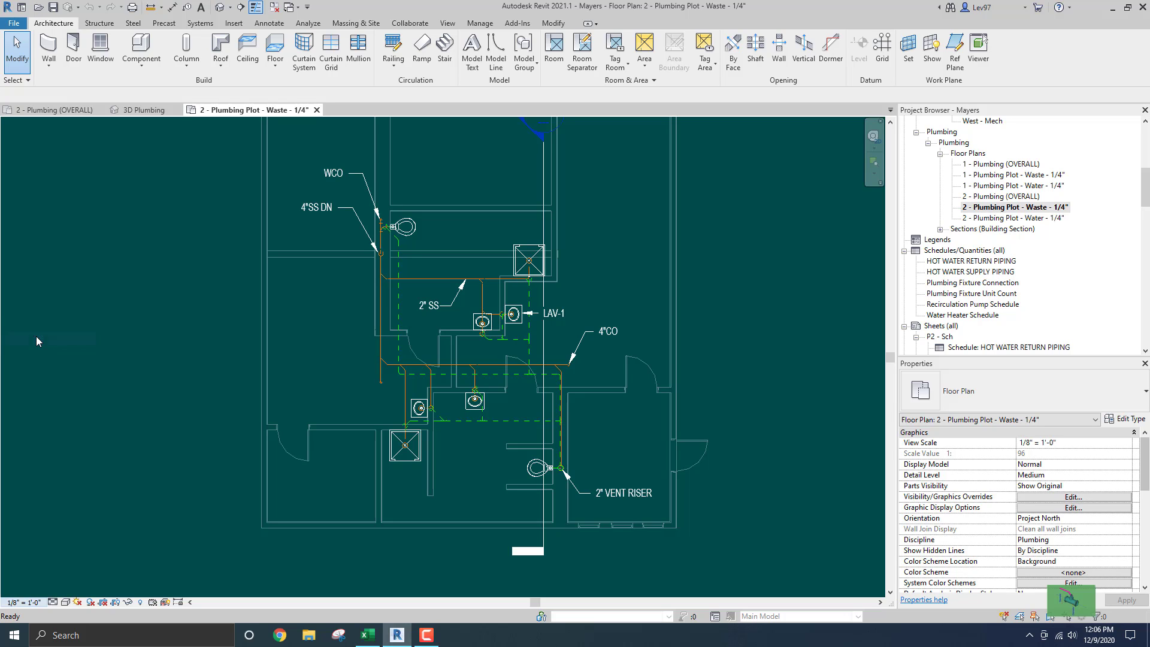
pyautogui.scroll(4, 417, 415)
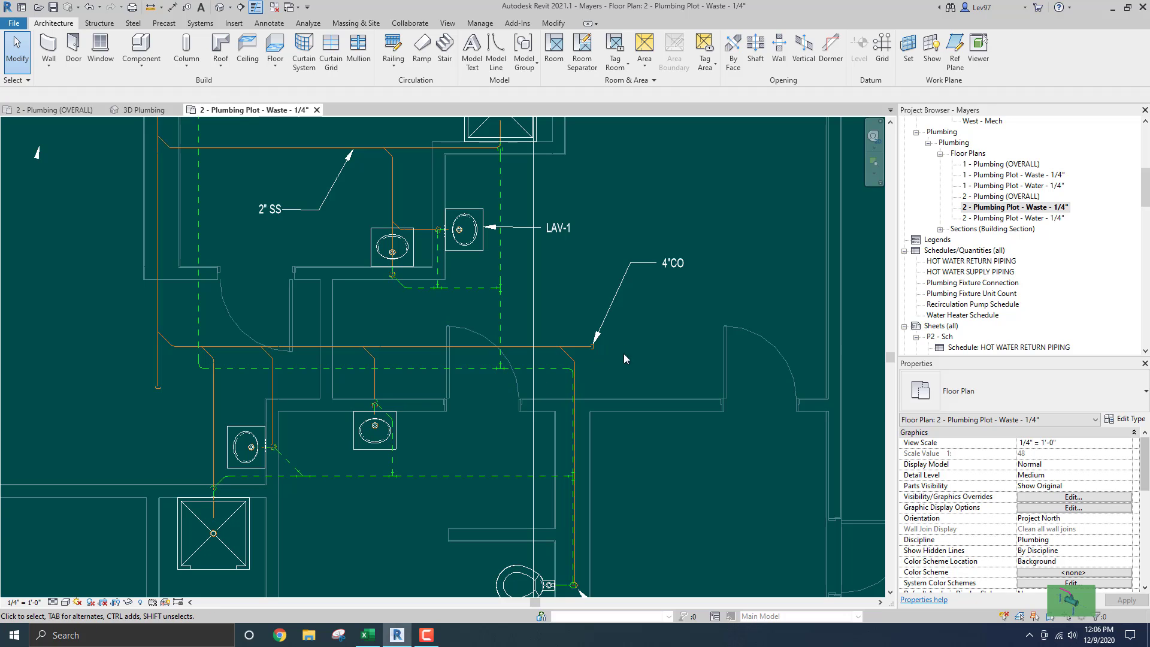
pyautogui.scroll(2, 622, 354)
pyautogui.scroll(-2, 558, 312)
pyautogui.scroll(-4, 558, 311)
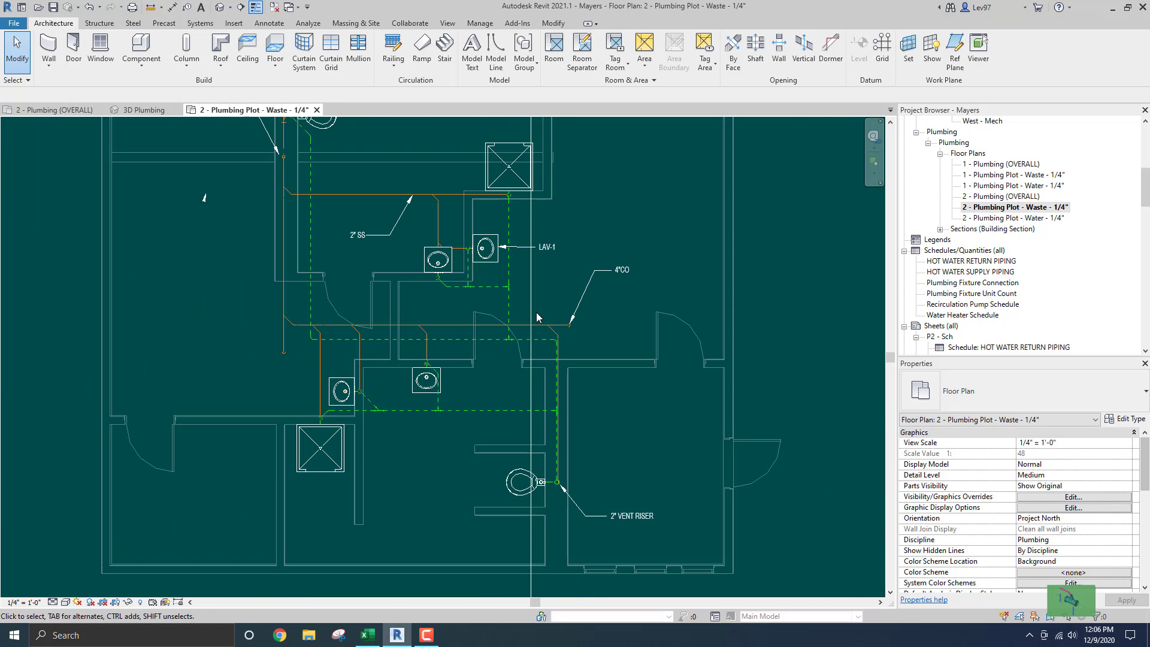
pyautogui.scroll(3, 484, 379)
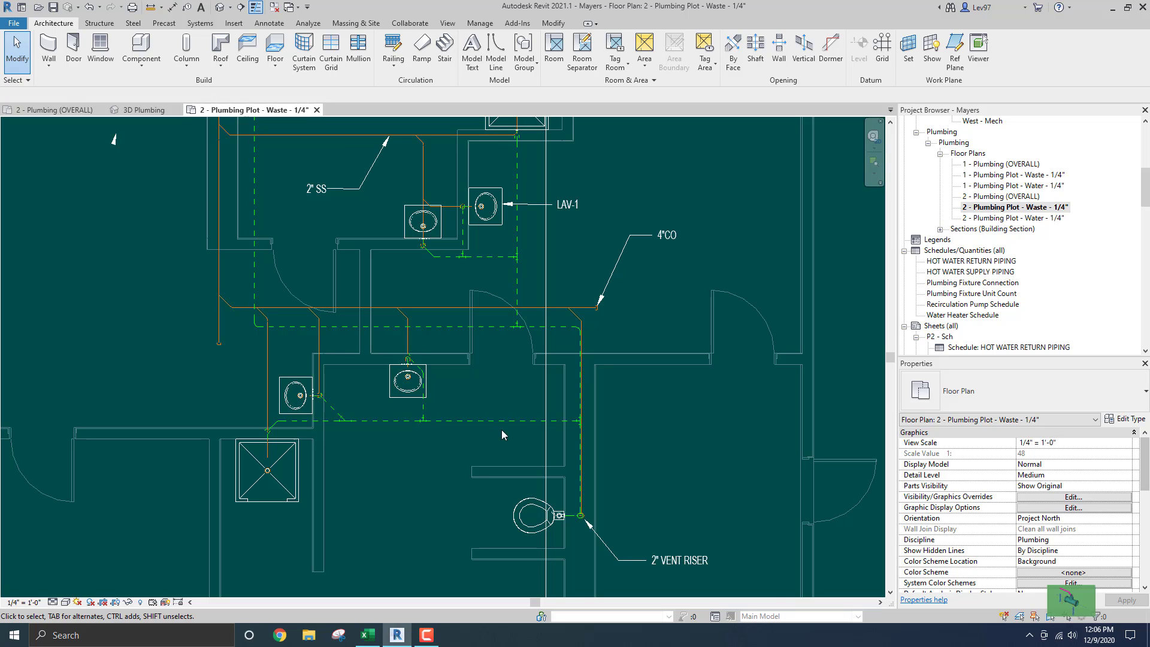
pyautogui.scroll(2, 490, 433)
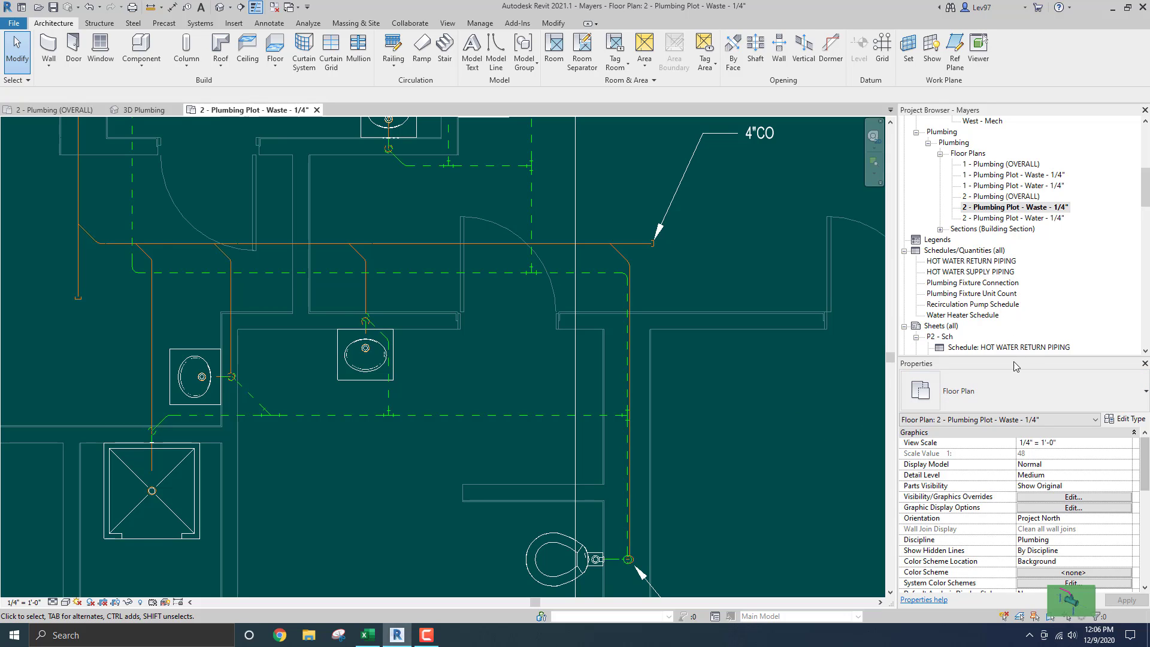
# Open the type properties of the PVC_Vent piping system family type
pyautogui.scroll(-4, 1015, 273)
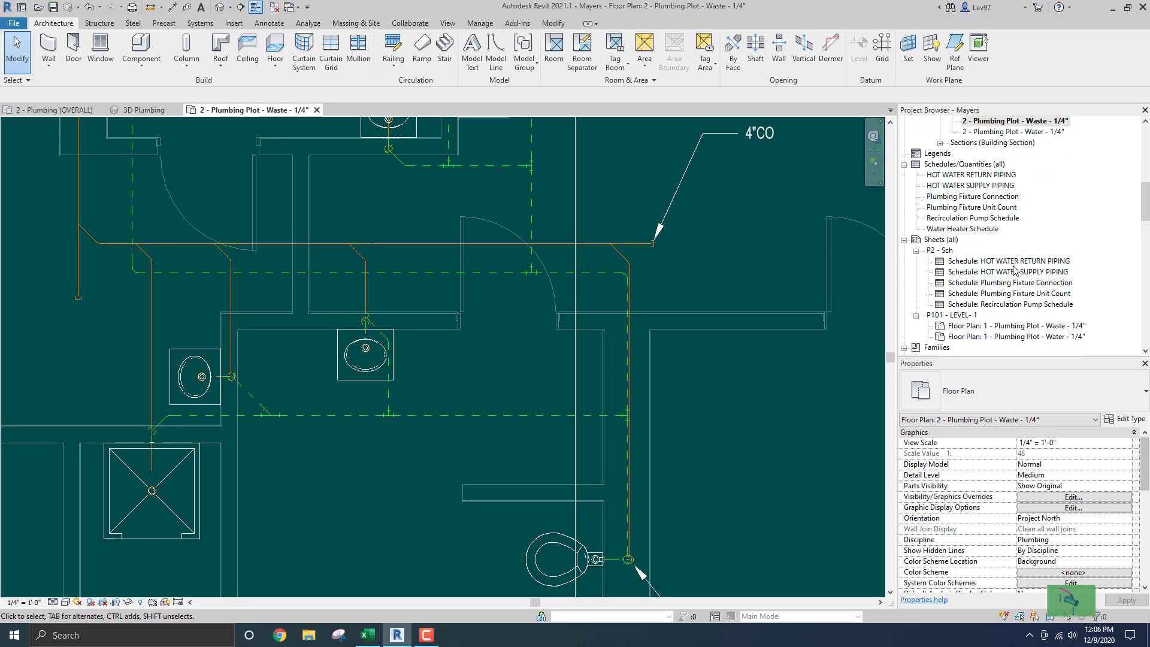
pyautogui.scroll(-3, 1010, 287)
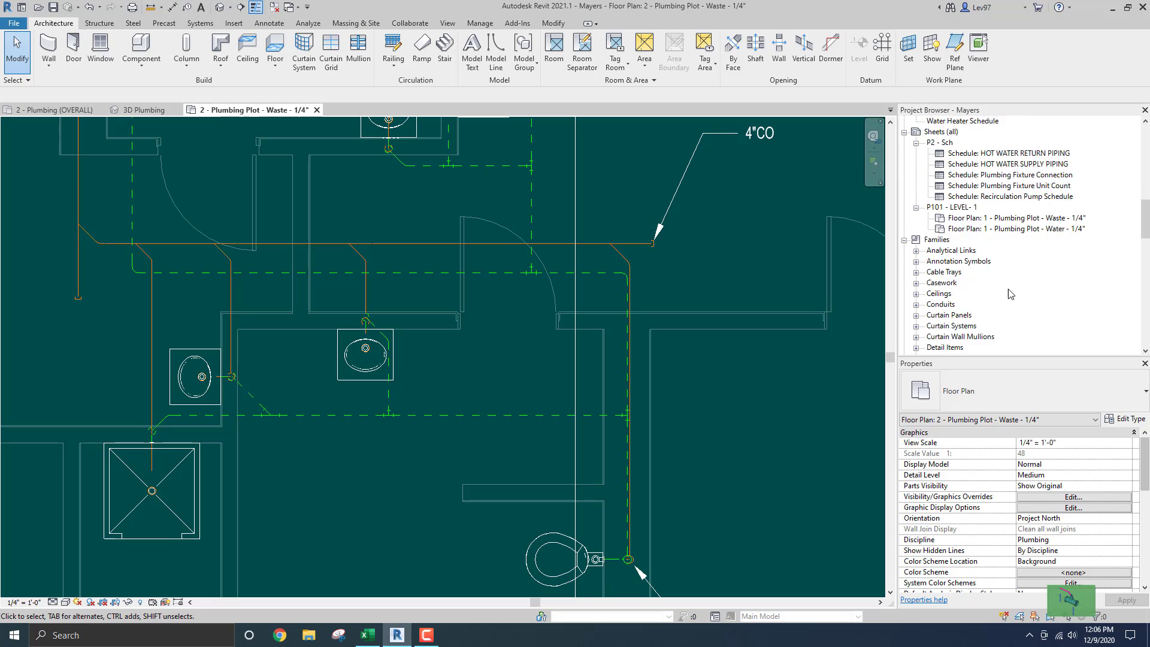
pyautogui.scroll(-2, 1007, 286)
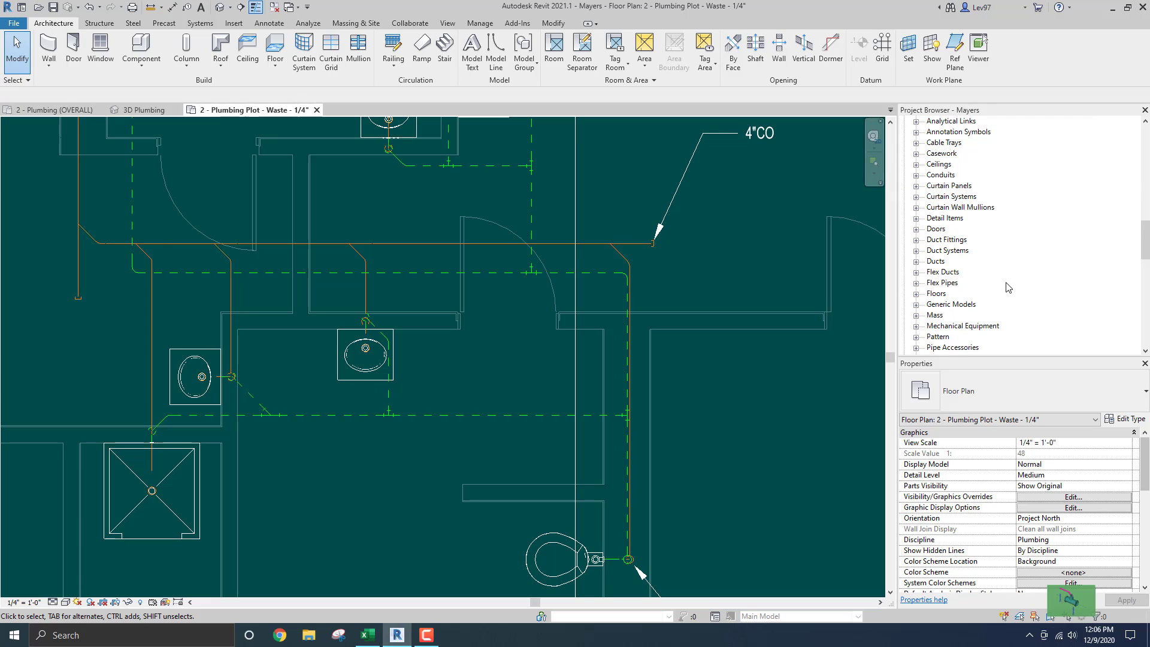
pyautogui.scroll(-3, 1007, 287)
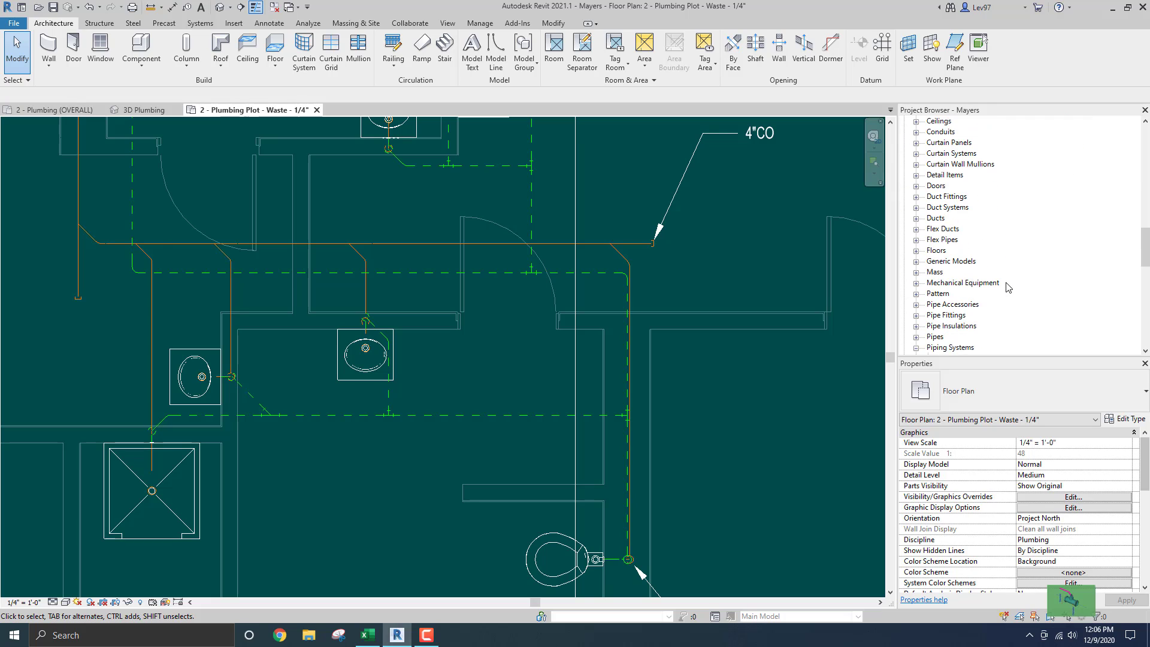
pyautogui.scroll(-3, 1007, 286)
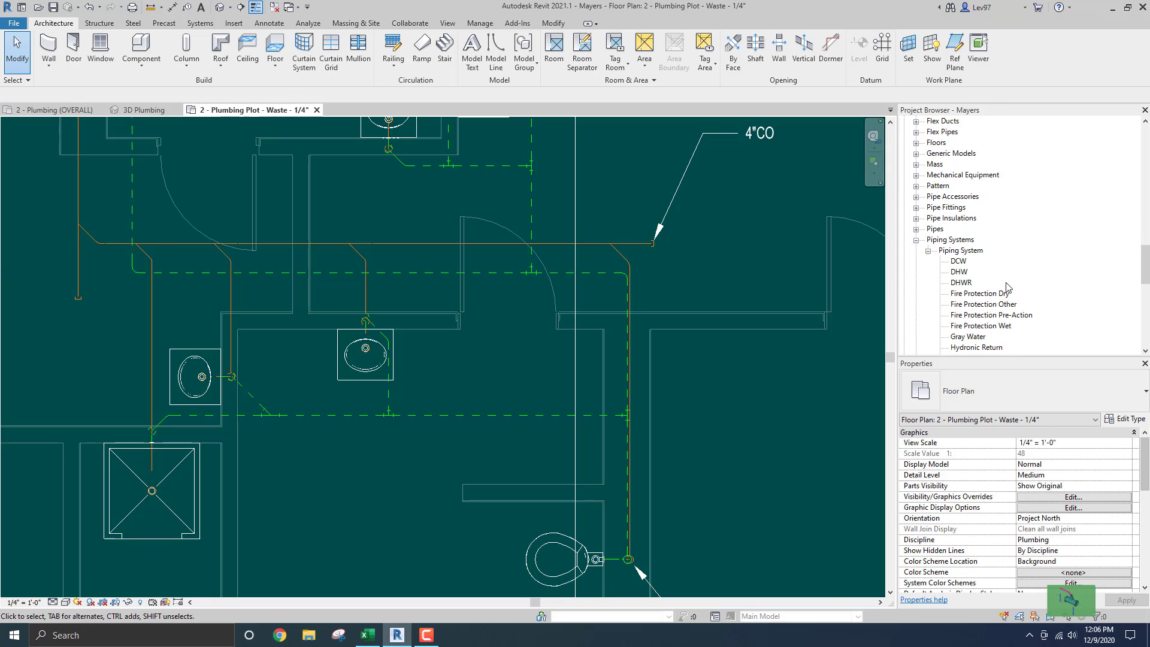
pyautogui.scroll(-1, 1006, 287)
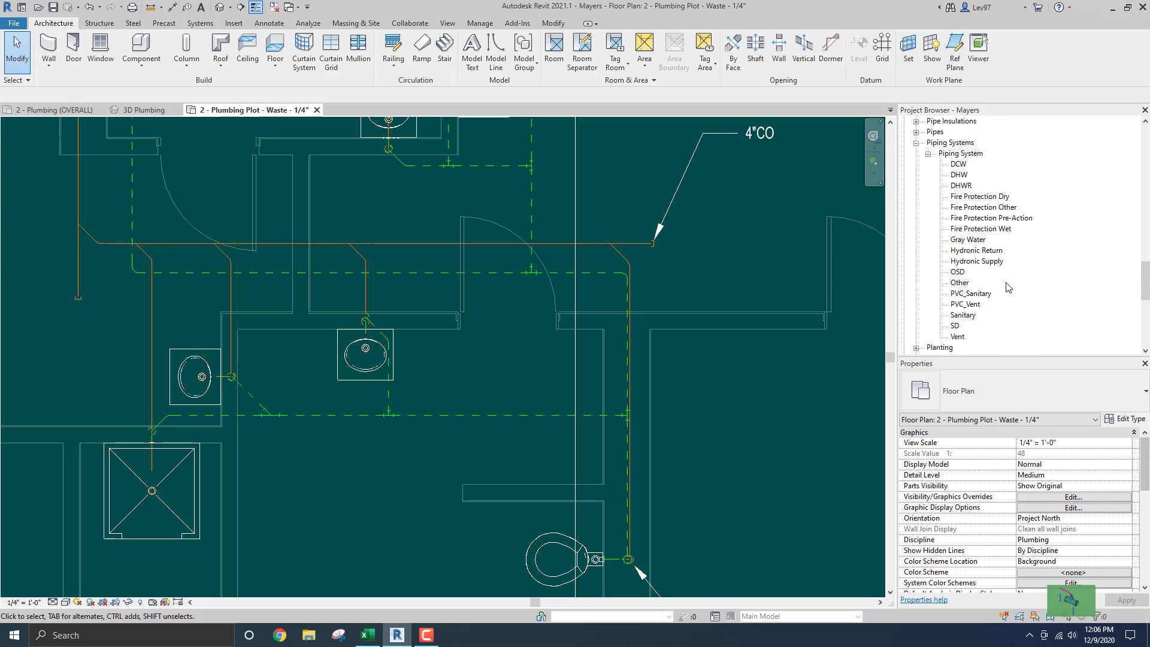
pyautogui.click(961, 306)
pyautogui.rightClick(961, 305)
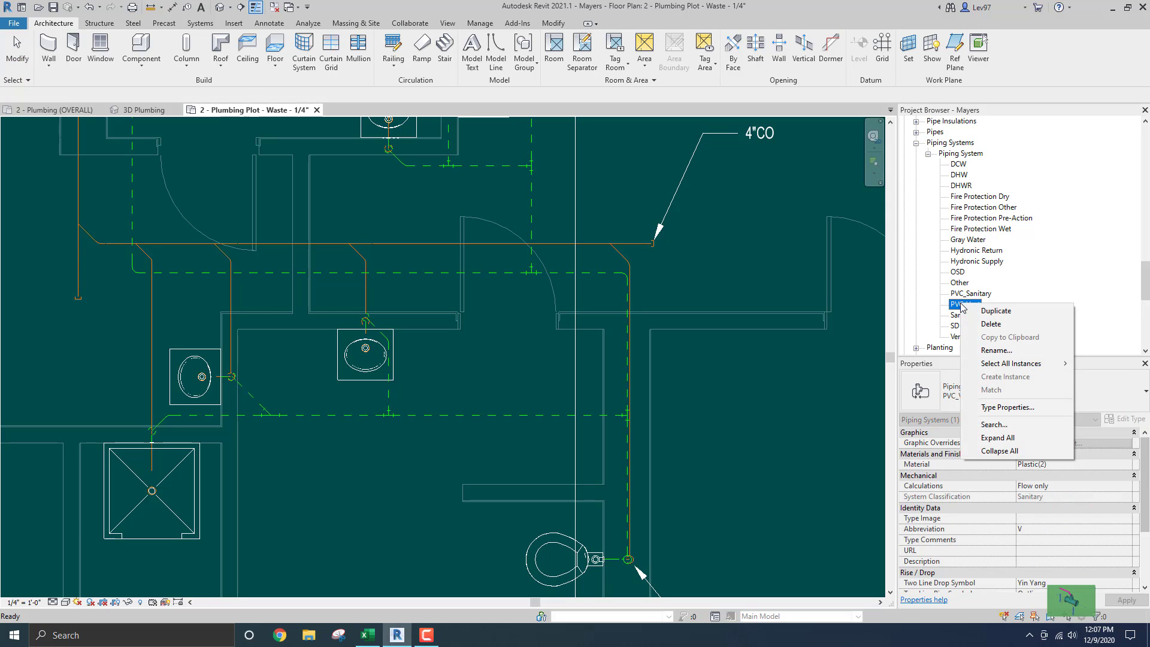
pyautogui.click(1005, 409)
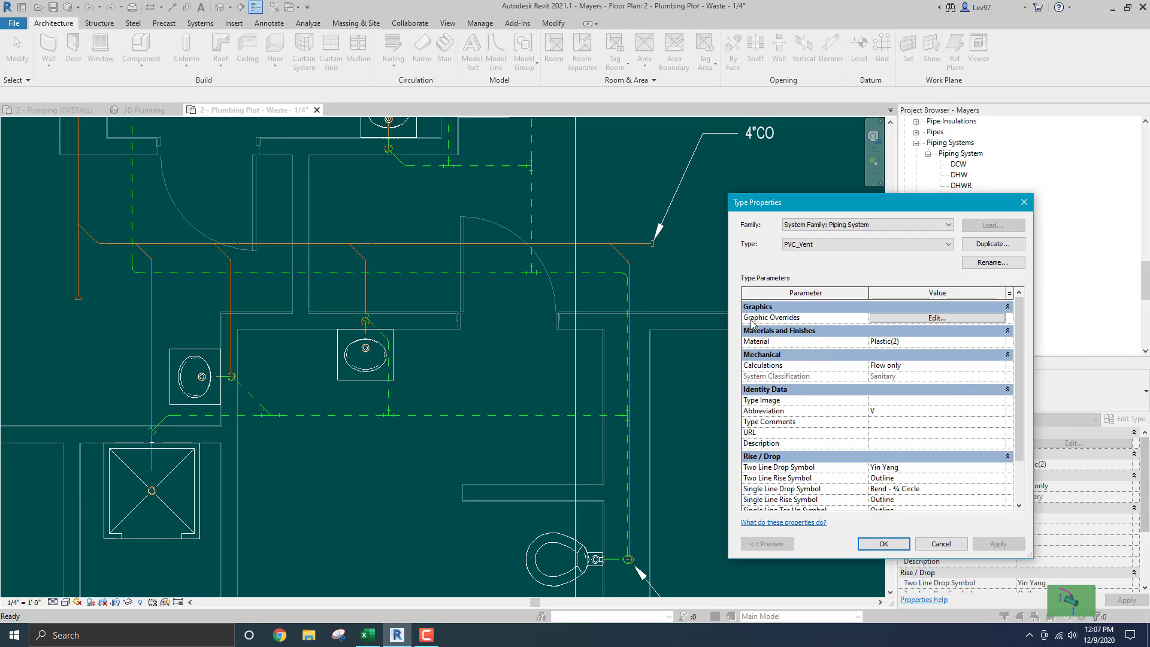
# Override the PVC_Vent system type's line pattern with Dash 3/32" and apply the change
pyautogui.click(921, 318)
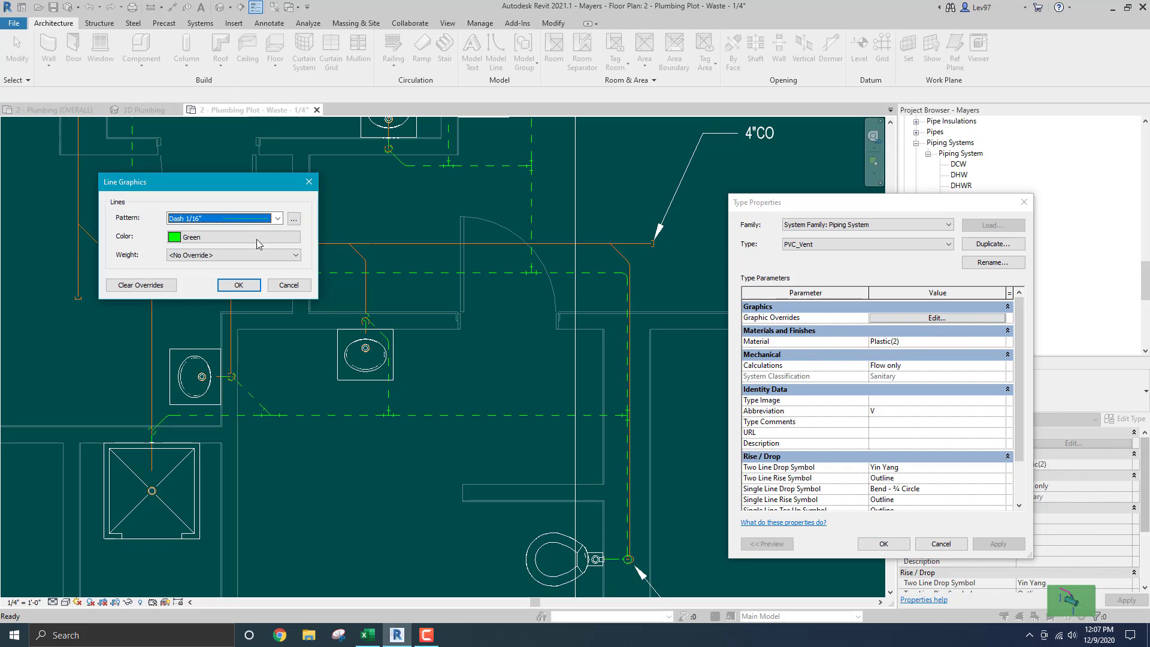
pyautogui.moveTo(234, 182); pyautogui.dragTo(846, 183)
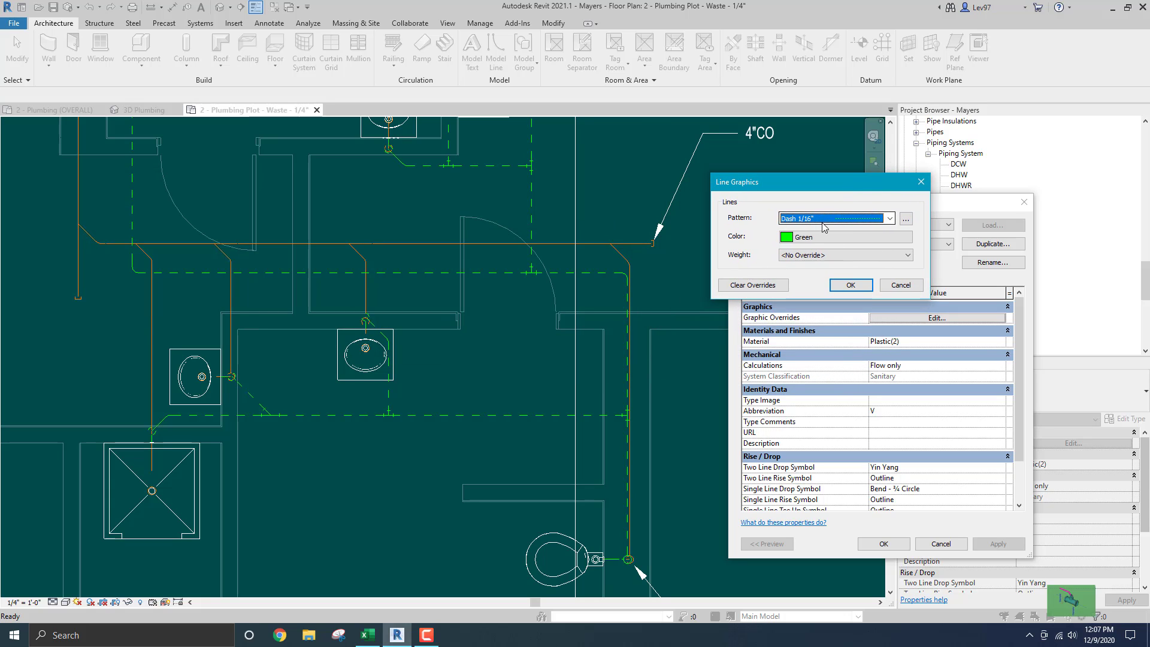
pyautogui.click(891, 219)
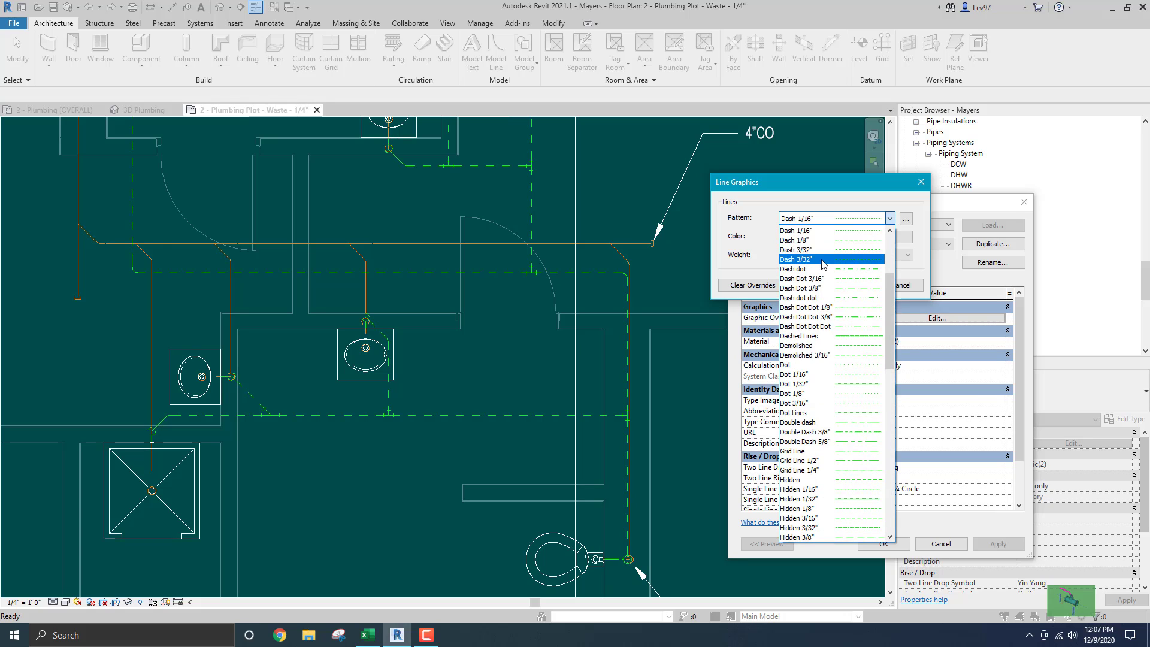
pyautogui.scroll(1, 815, 278)
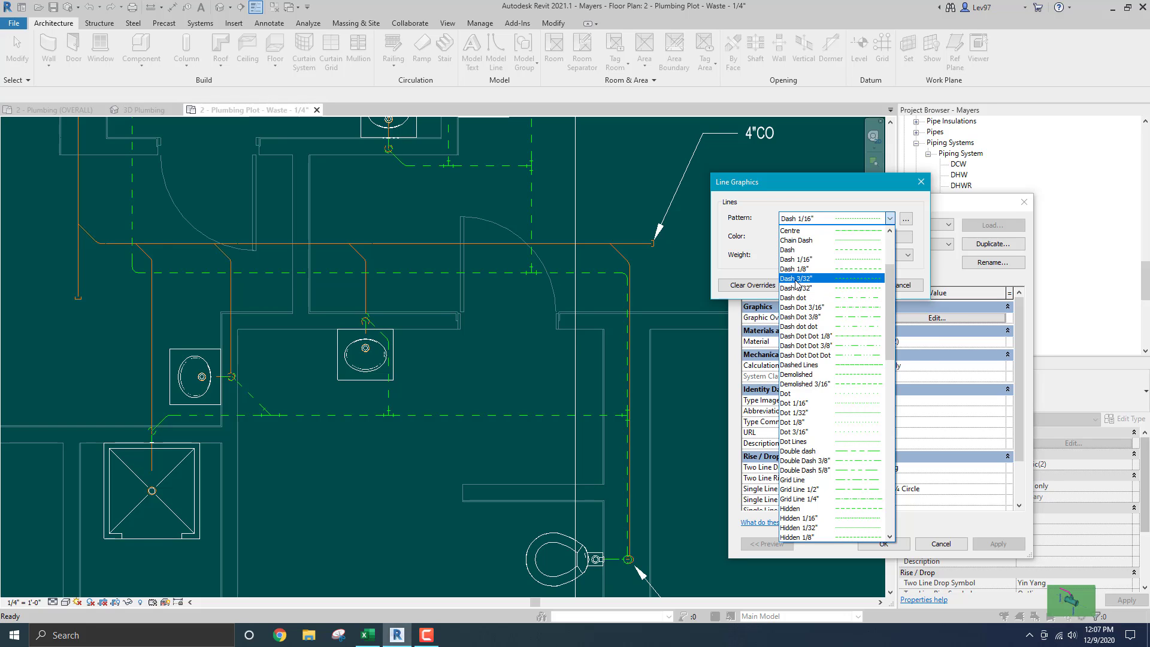
pyautogui.click(797, 279)
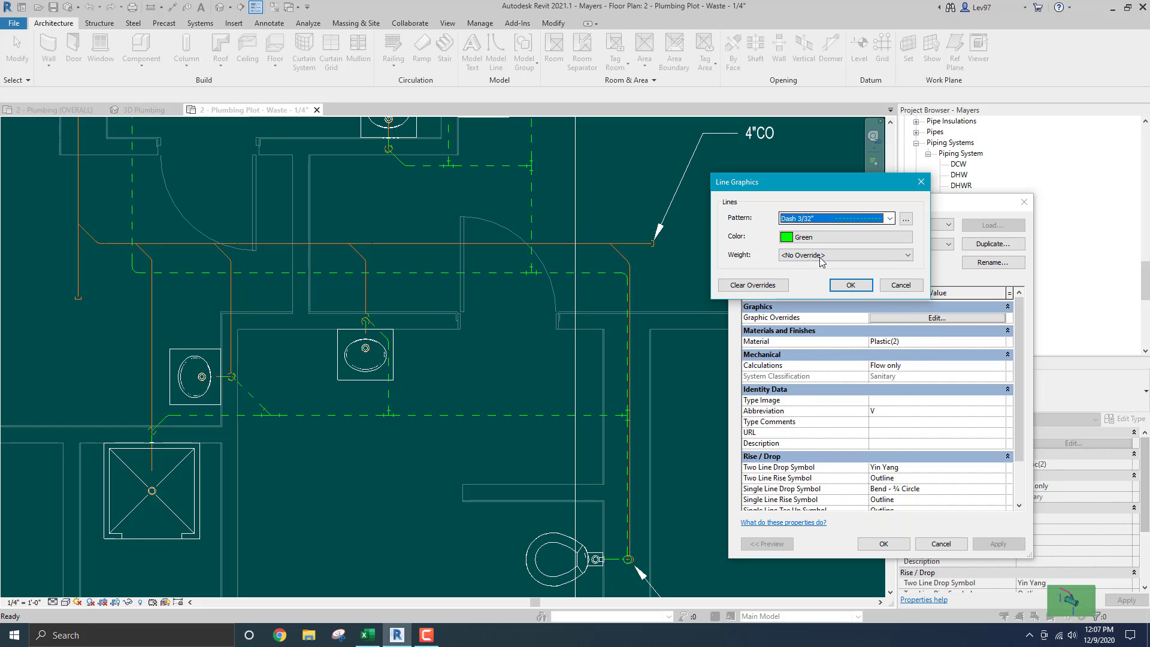
pyautogui.click(851, 285)
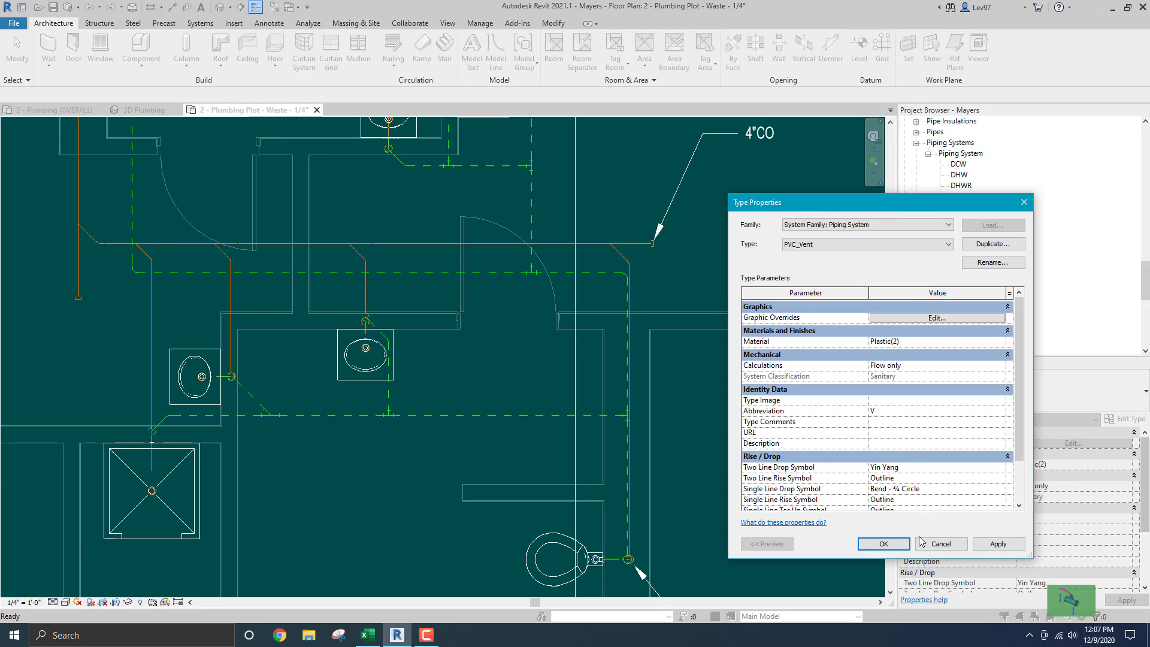
pyautogui.click(996, 543)
pyautogui.click(997, 545)
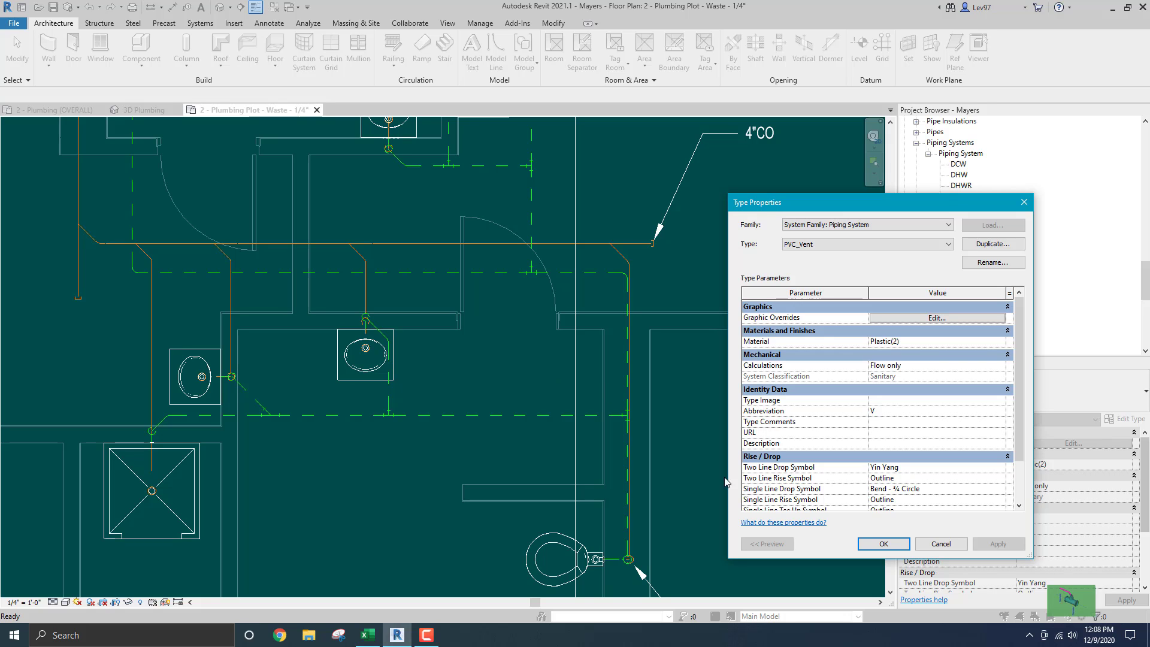
pyautogui.click(884, 544)
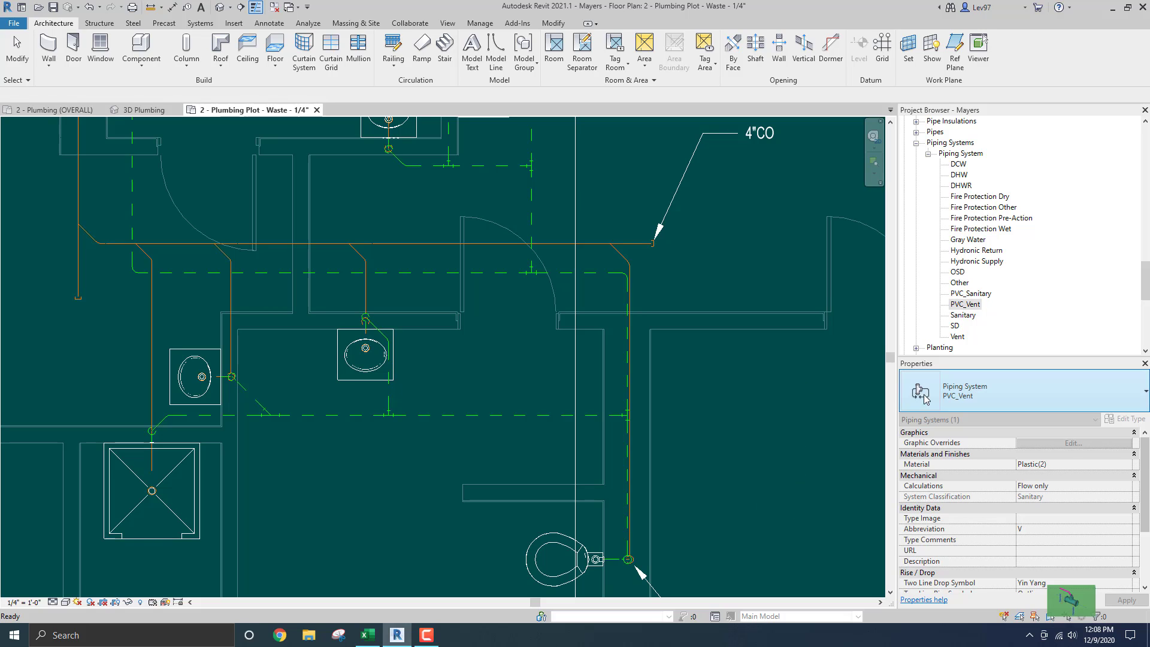
# Switch the PVC_Vent piping system's graphic override to the Dash 1/16" line pattern
pyautogui.rightClick(975, 308)
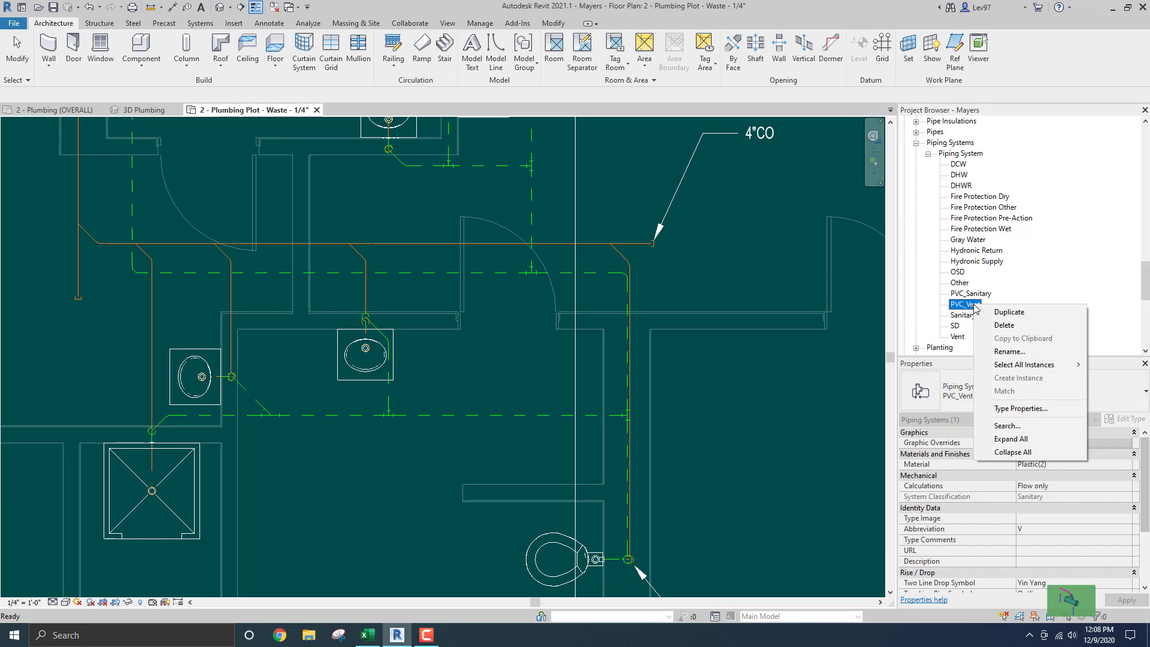
pyautogui.click(1022, 409)
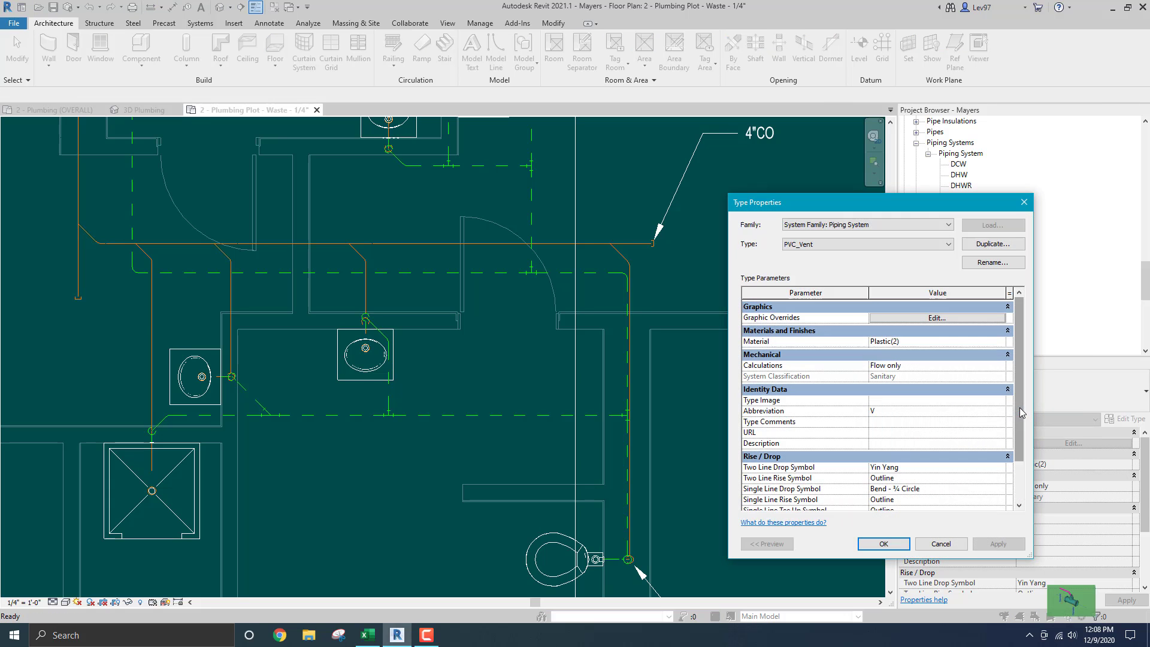
pyautogui.click(911, 318)
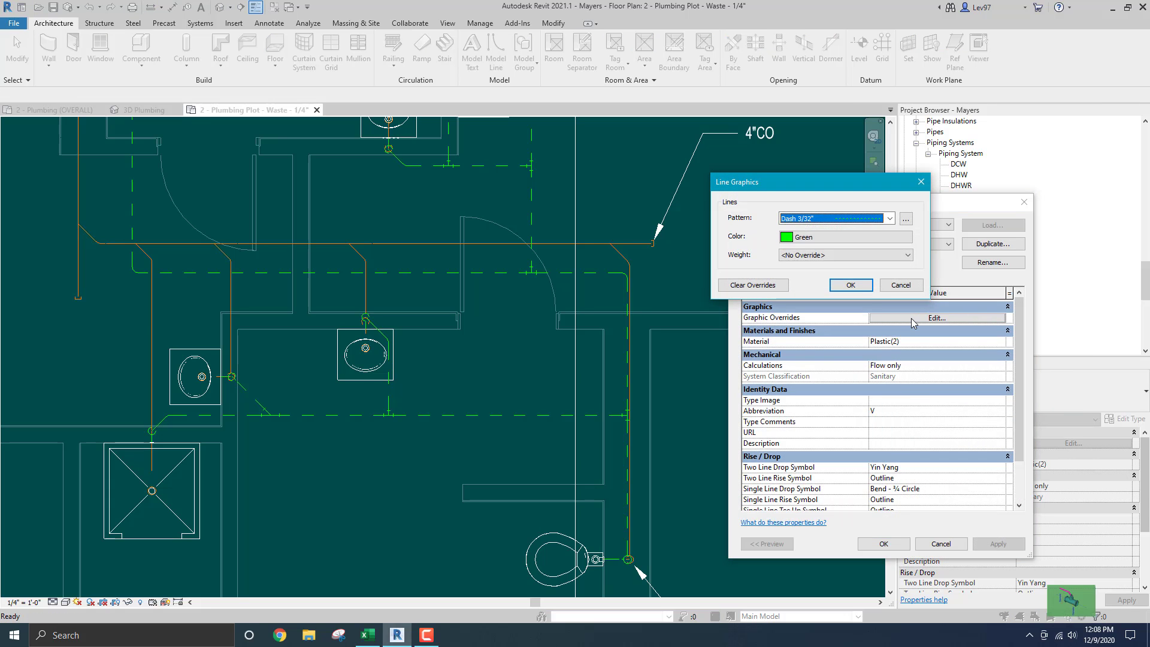
pyautogui.click(835, 220)
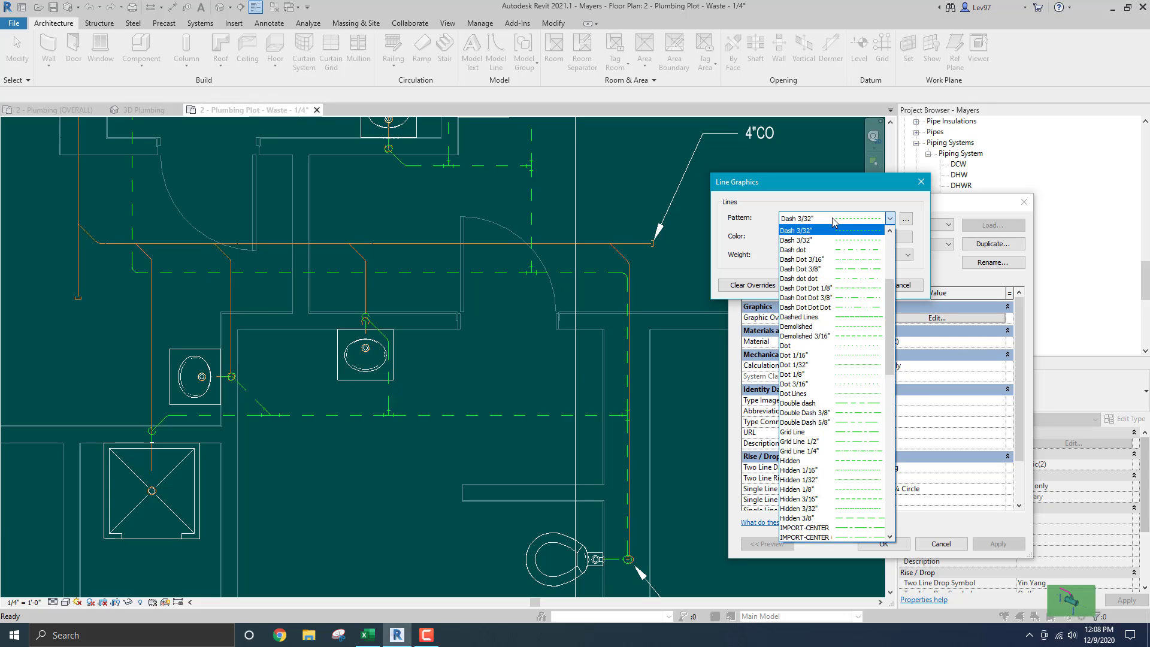
pyautogui.scroll(2, 820, 284)
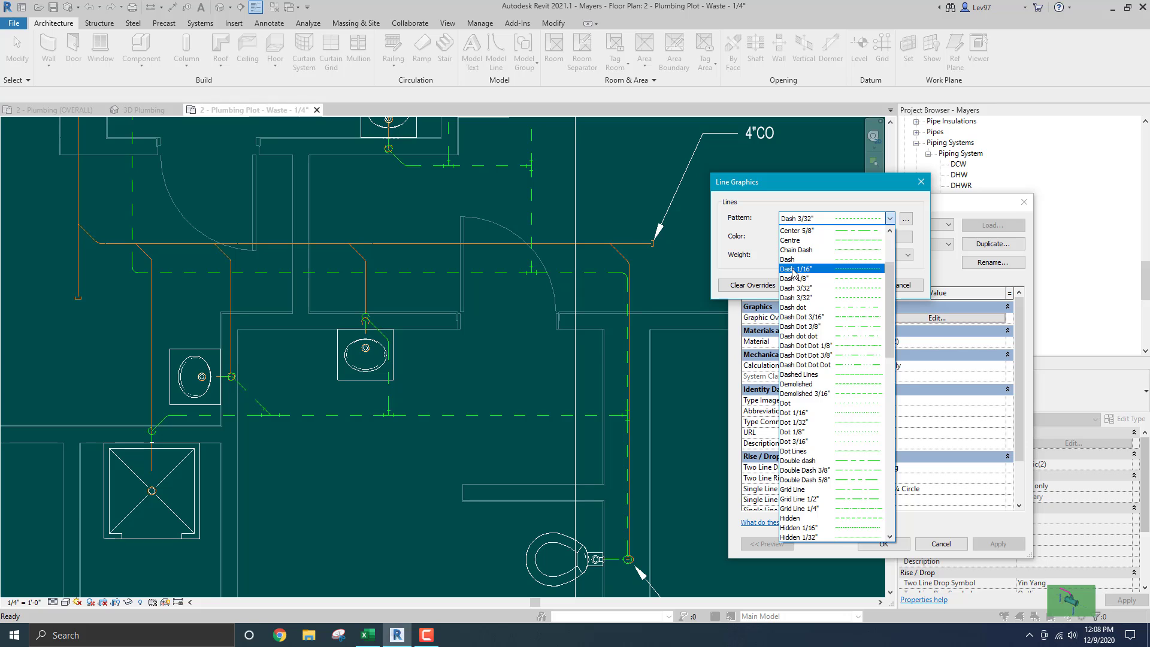
pyautogui.click(793, 270)
pyautogui.click(850, 285)
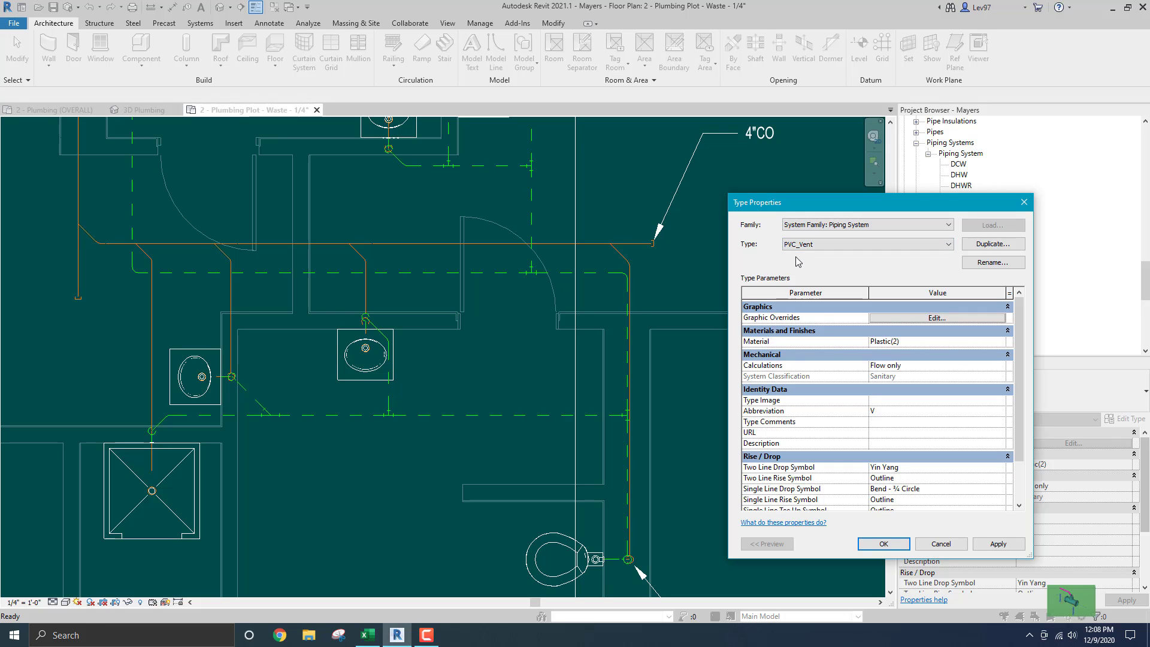
pyautogui.click(883, 544)
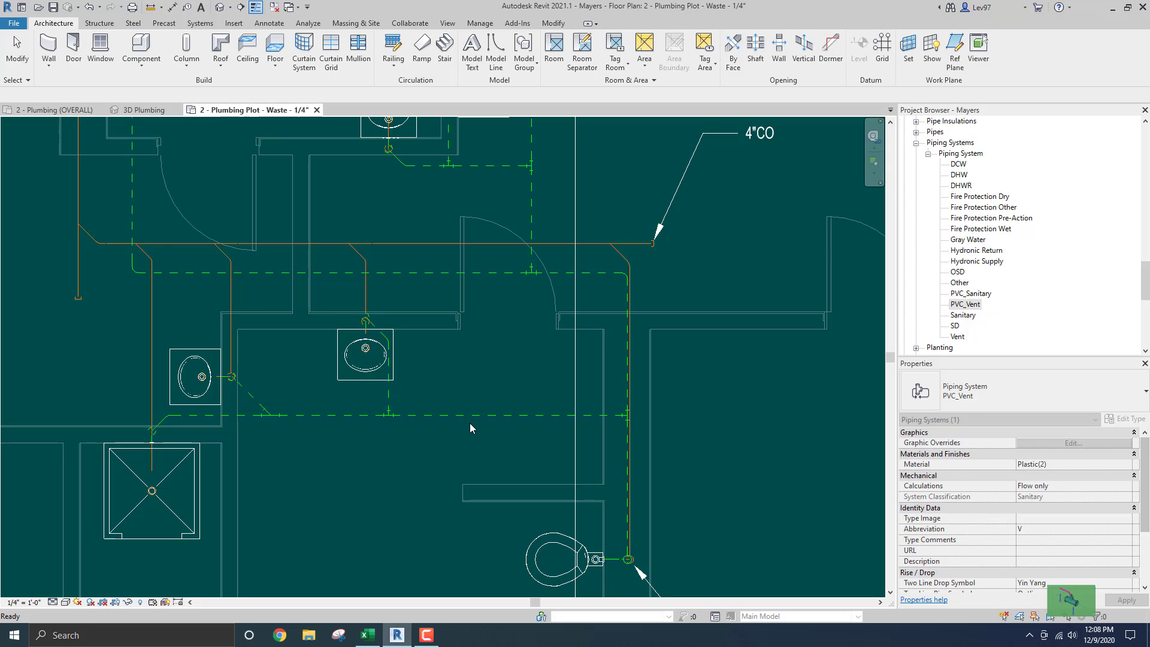
# Review the available line patterns for PVC_Vent's graphic overrides and set the pattern to Dash 3/32"
pyautogui.rightClick(966, 305)
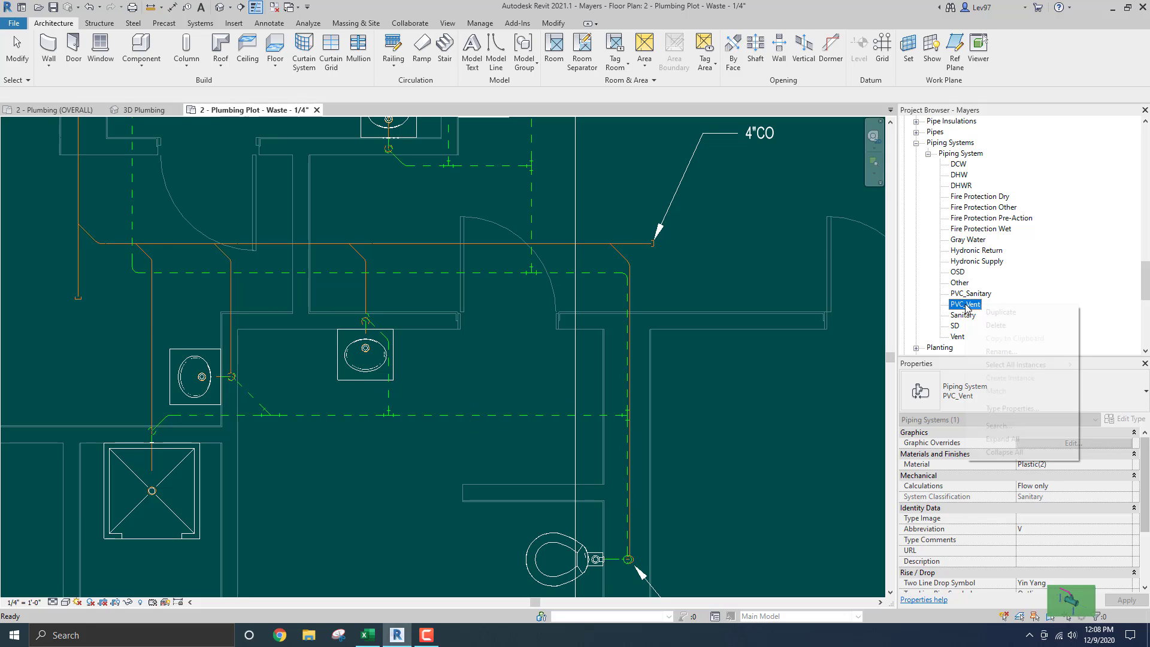
pyautogui.click(1013, 409)
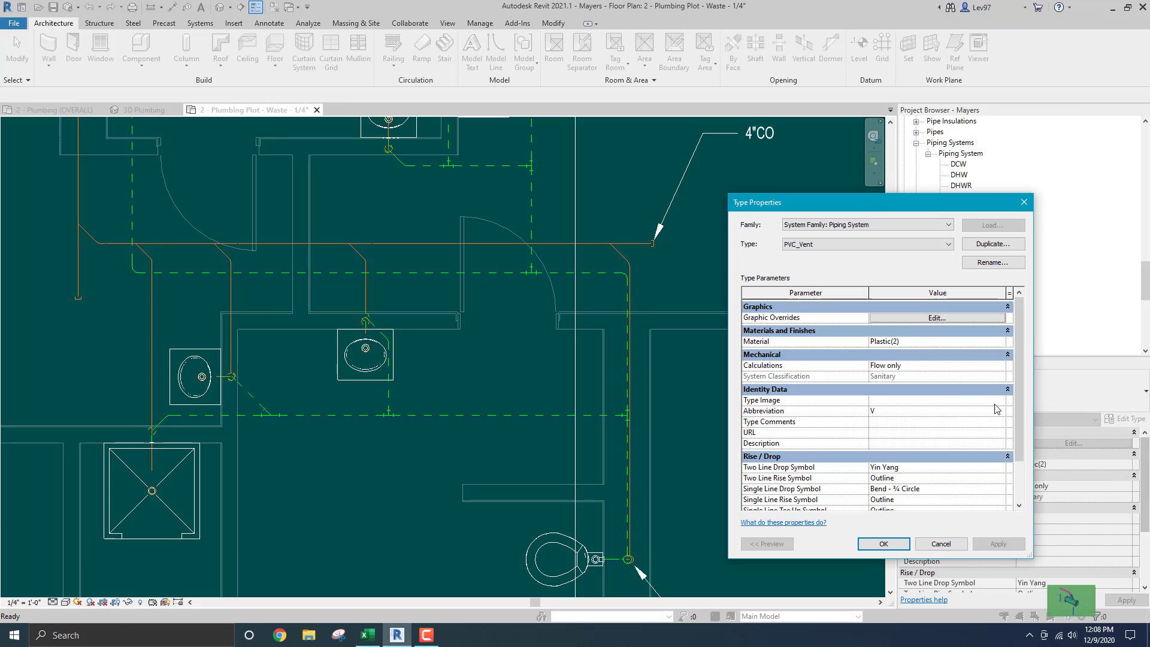
pyautogui.click(909, 318)
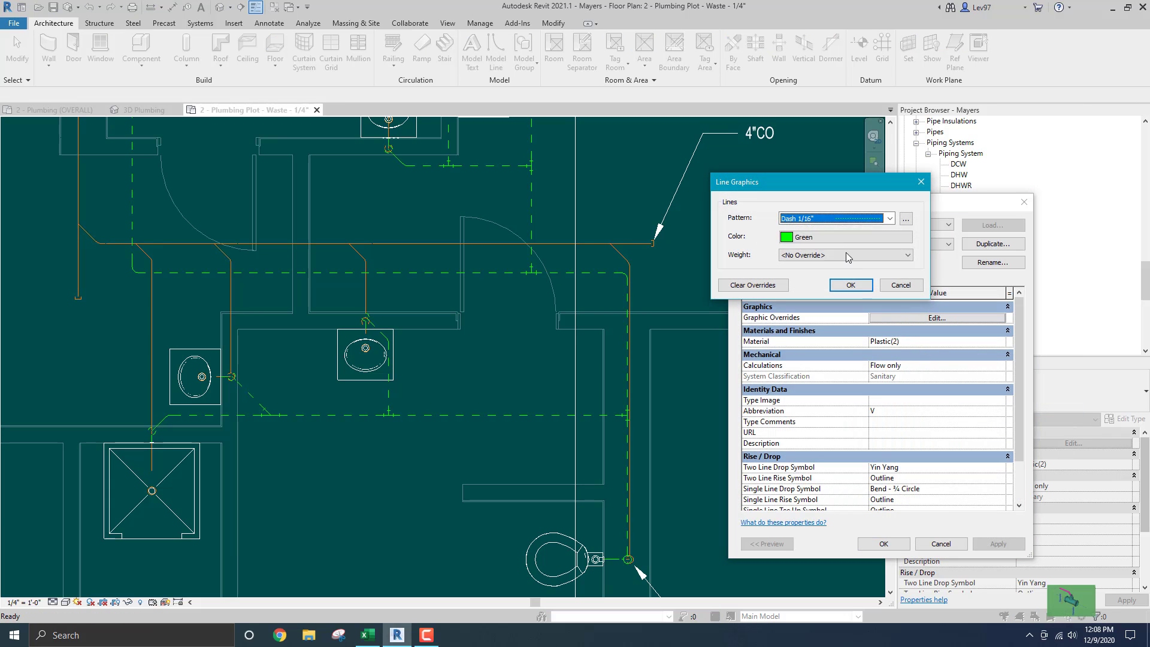
pyautogui.click(825, 219)
pyautogui.scroll(4, 835, 399)
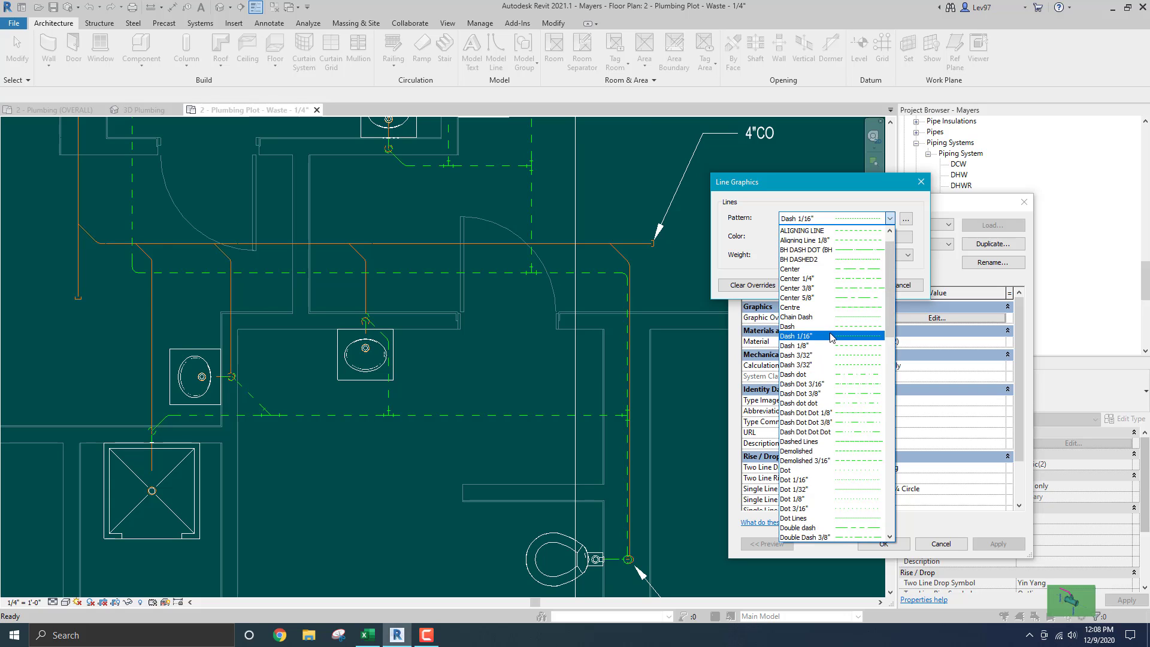
pyautogui.scroll(-1, 831, 346)
pyautogui.scroll(-6, 831, 347)
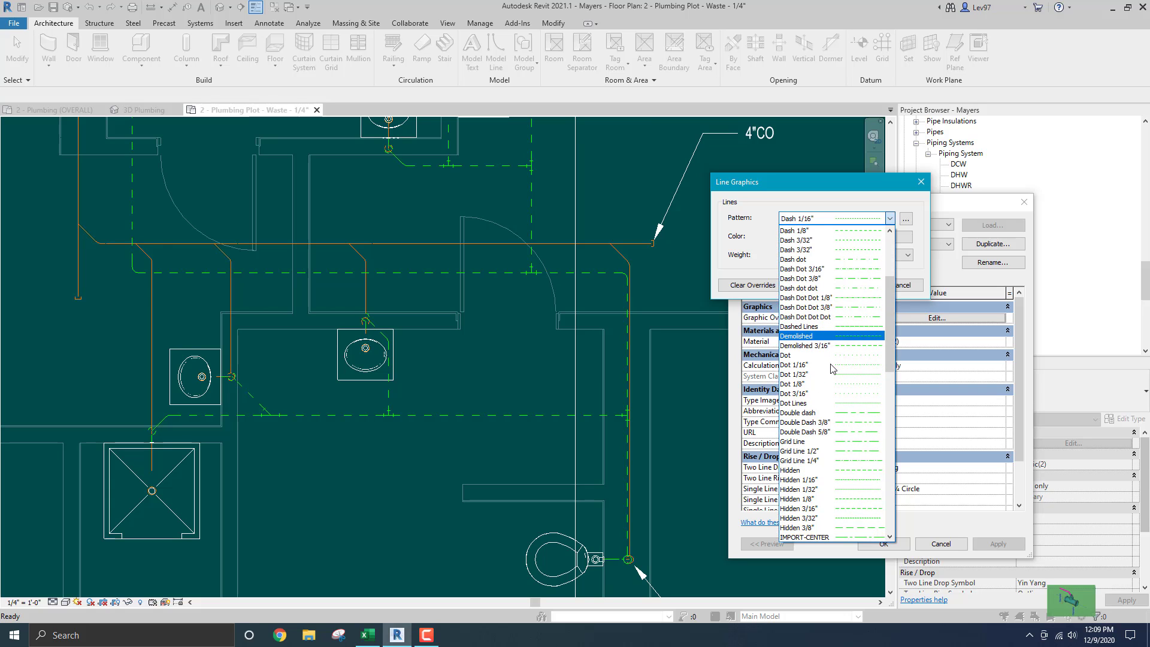
pyautogui.scroll(5, 831, 369)
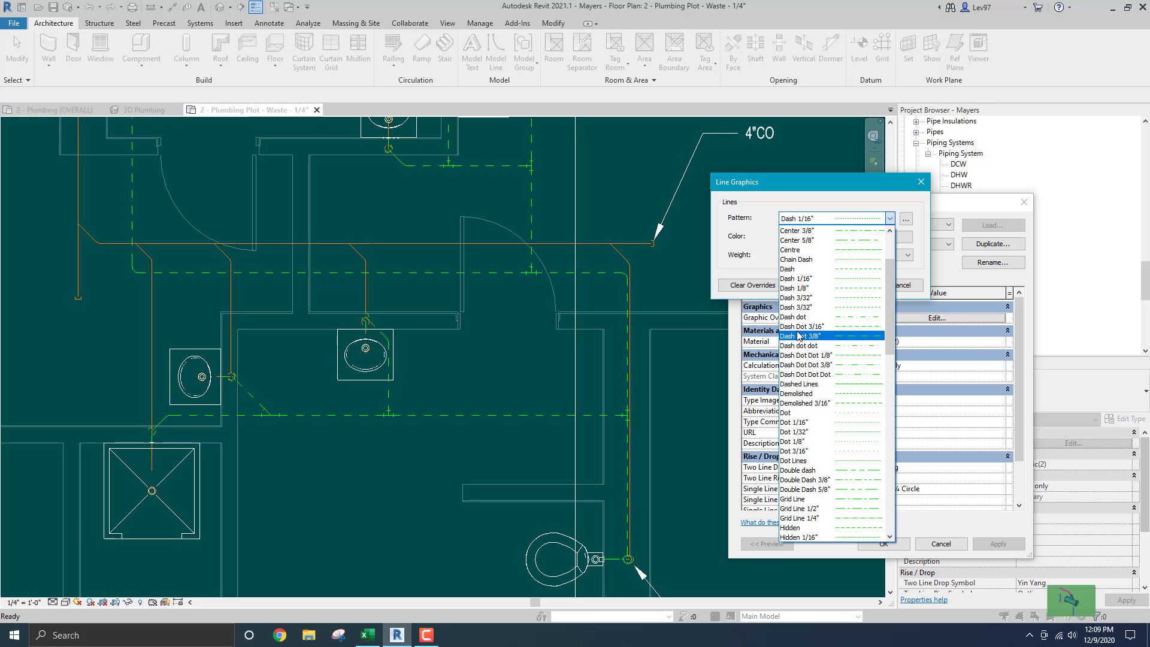
pyautogui.click(790, 299)
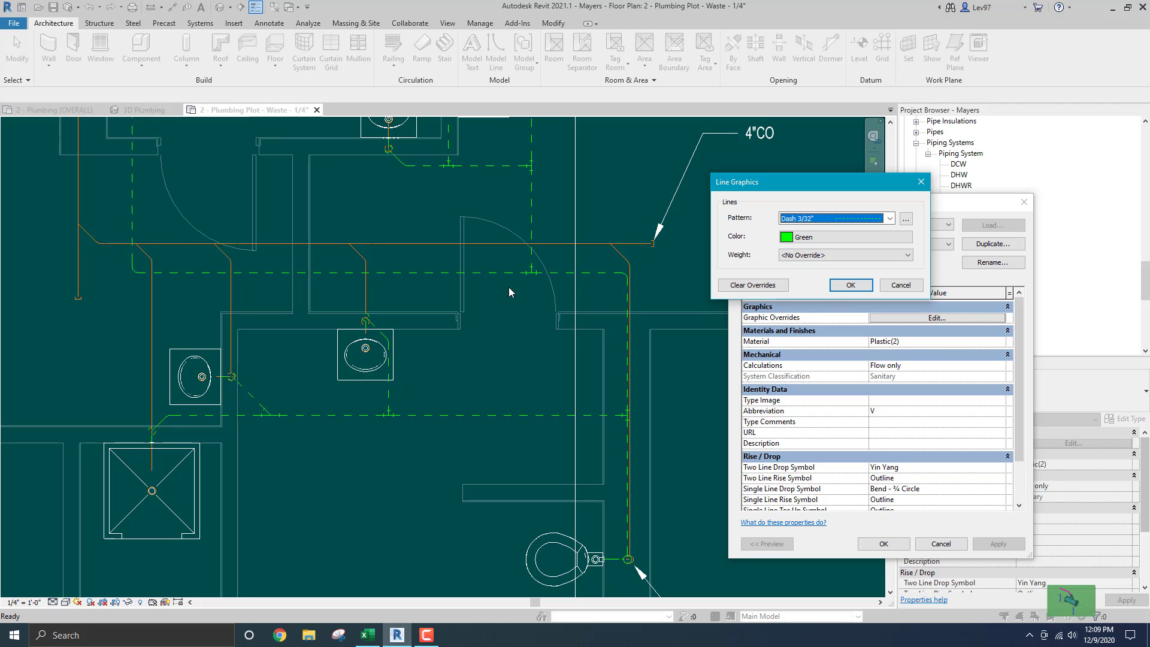
pyautogui.click(850, 284)
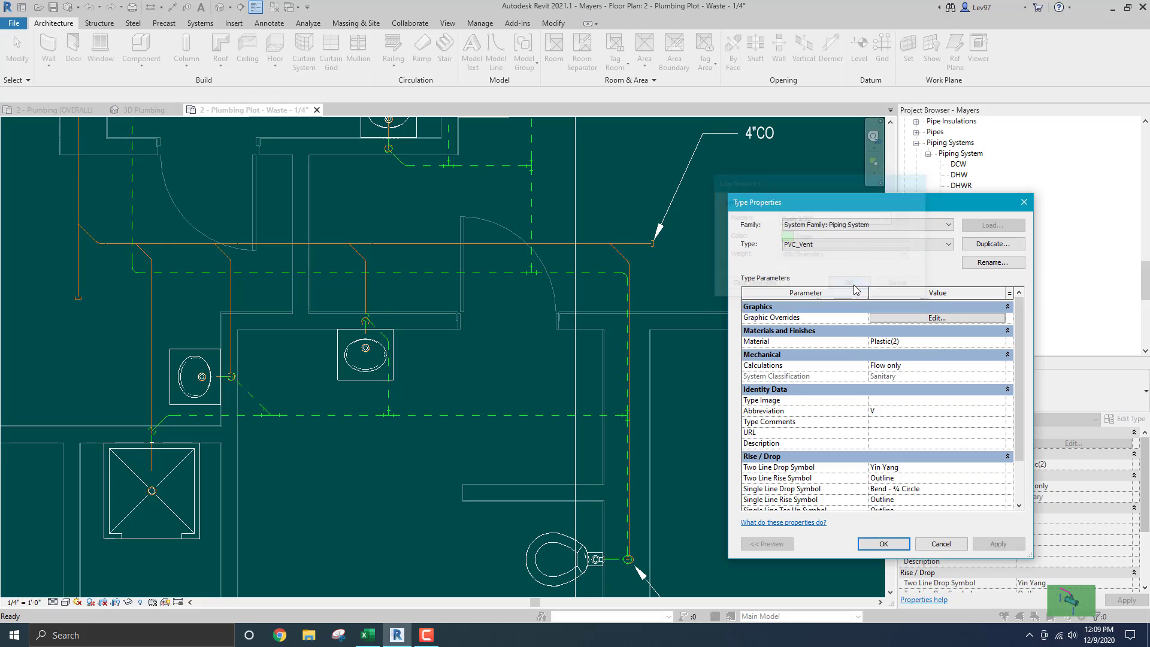
pyautogui.click(885, 546)
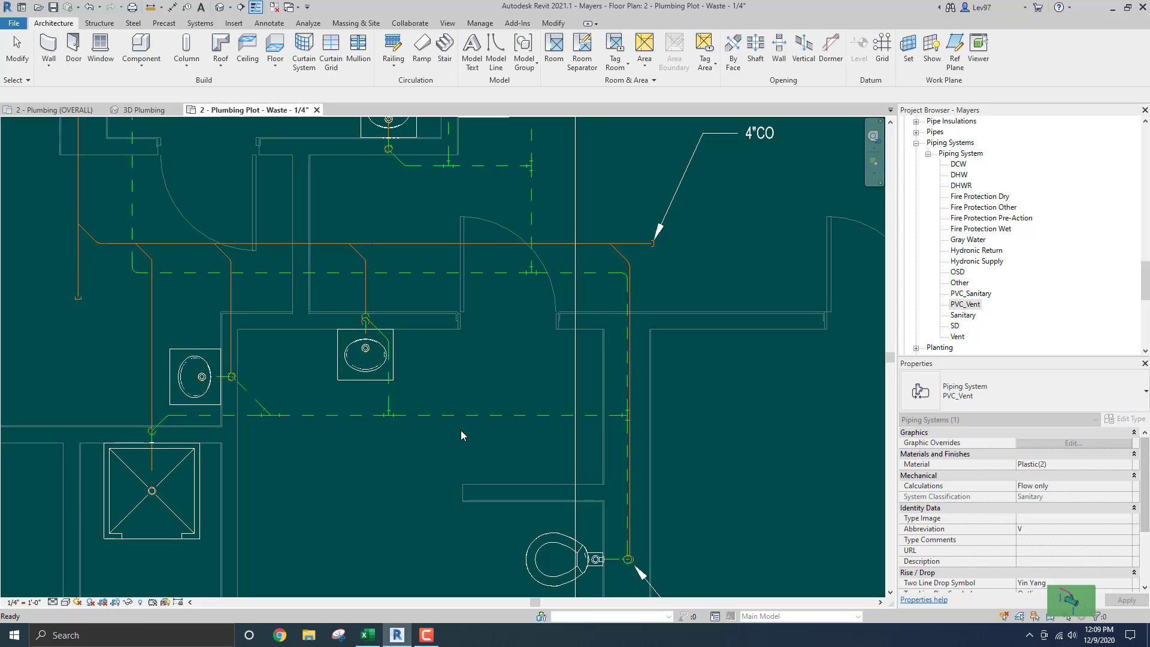
# Compare the waste plan's annotations and vent lines at a 1/8" = 1'-0" view scale and return the scale to 1/4" = 1'-0"
pyautogui.scroll(-2, 461, 430)
pyautogui.click(377, 447)
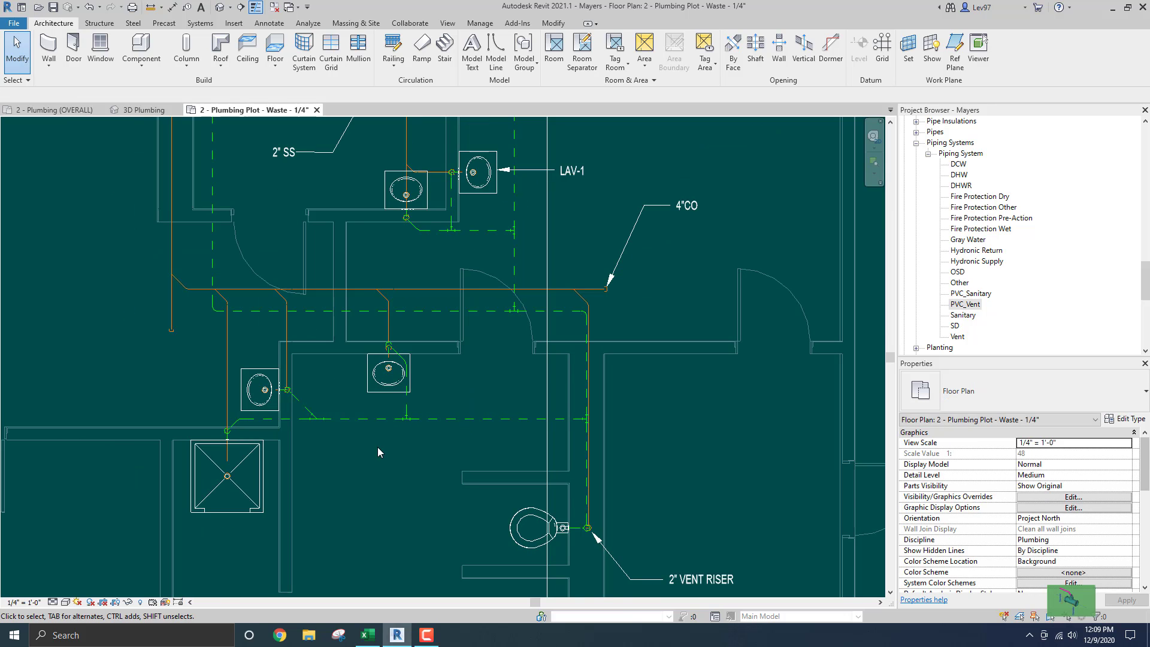
pyautogui.scroll(-2, 377, 447)
pyautogui.scroll(2, 435, 403)
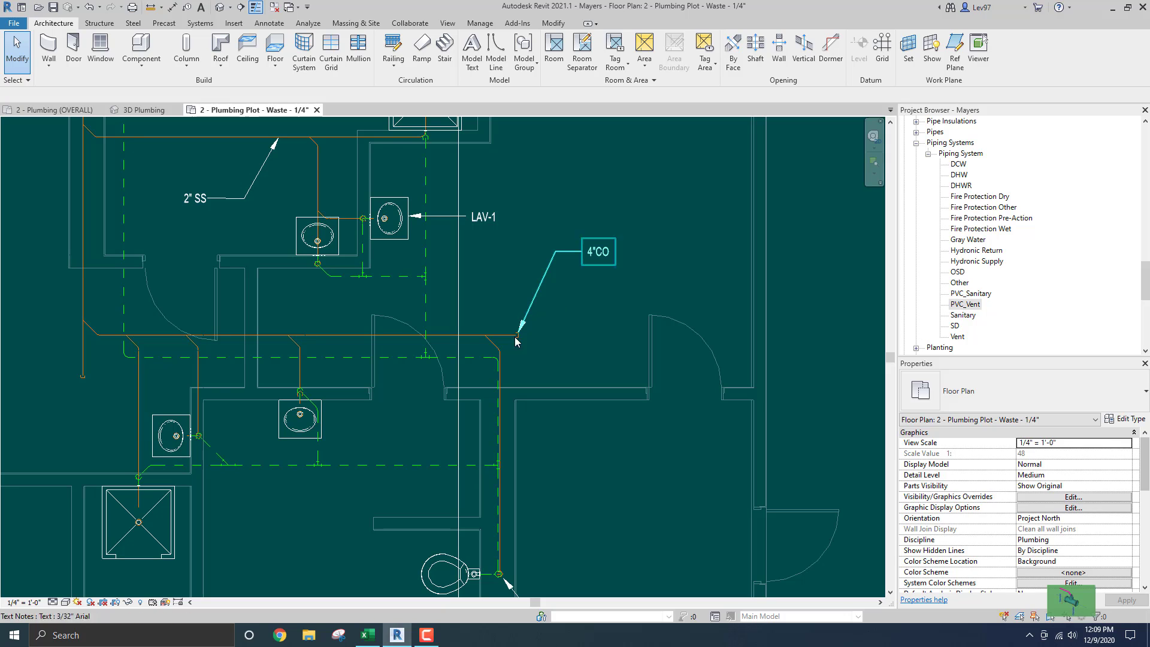
pyautogui.click(23, 604)
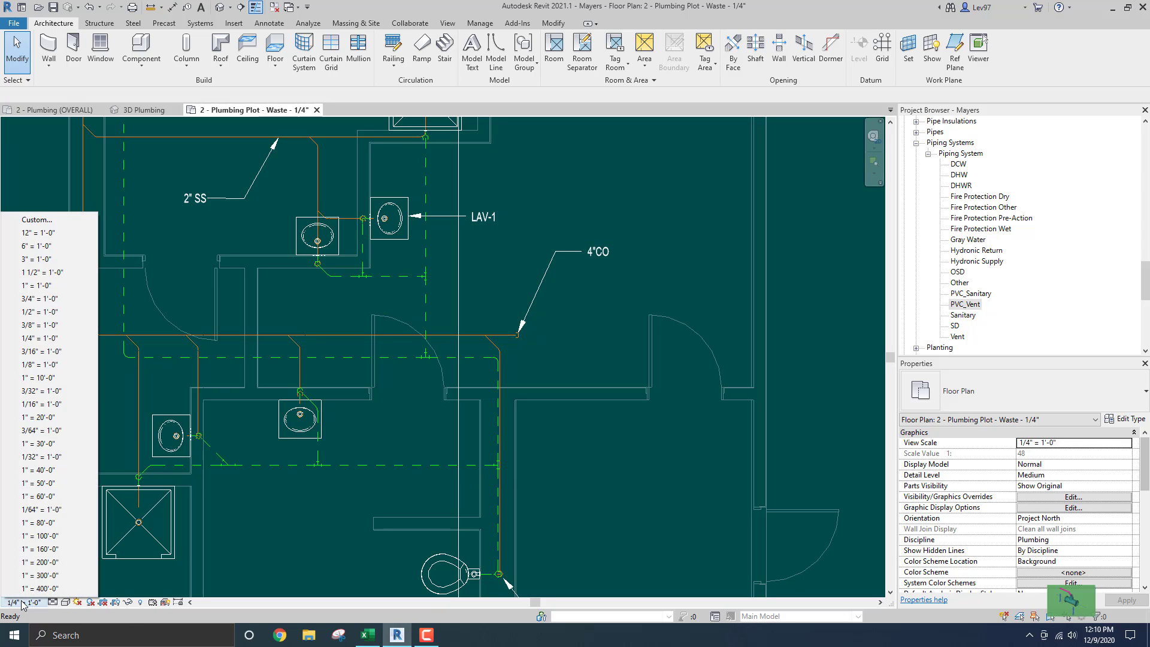
pyautogui.click(43, 365)
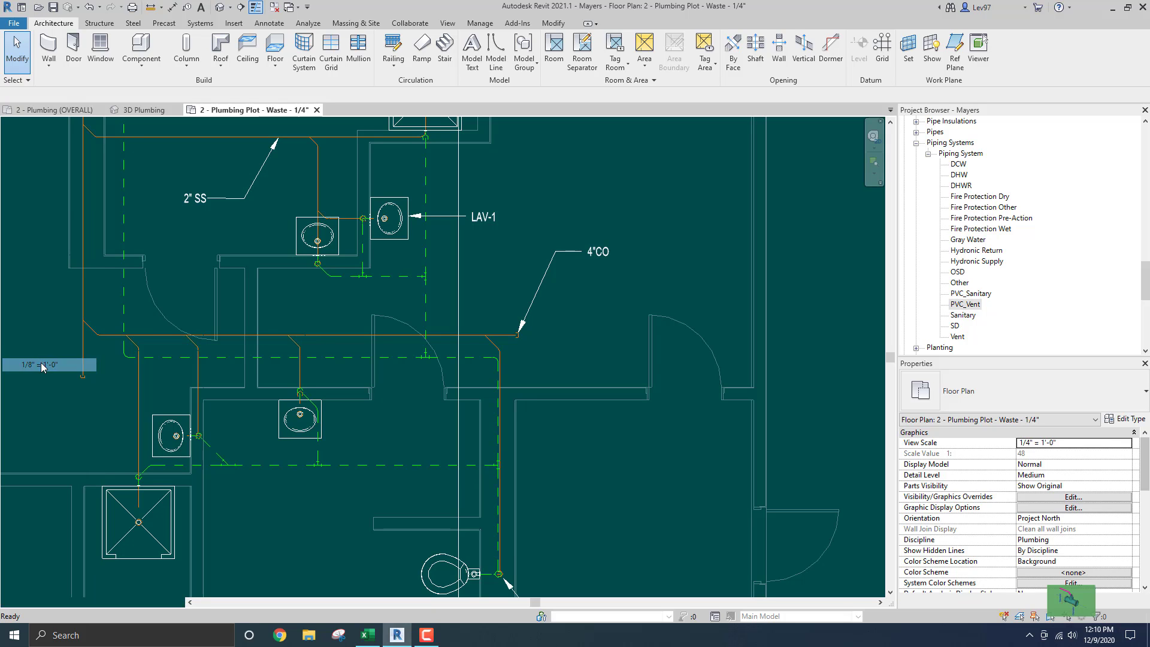
pyautogui.scroll(-3, 512, 256)
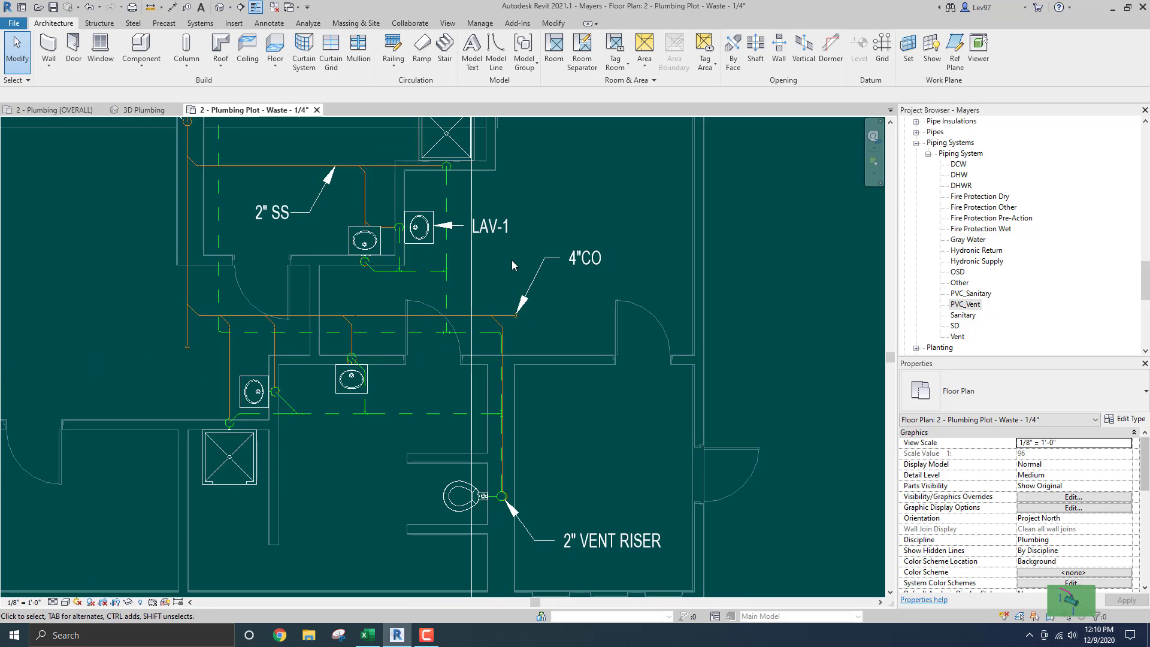
pyautogui.scroll(2, 530, 299)
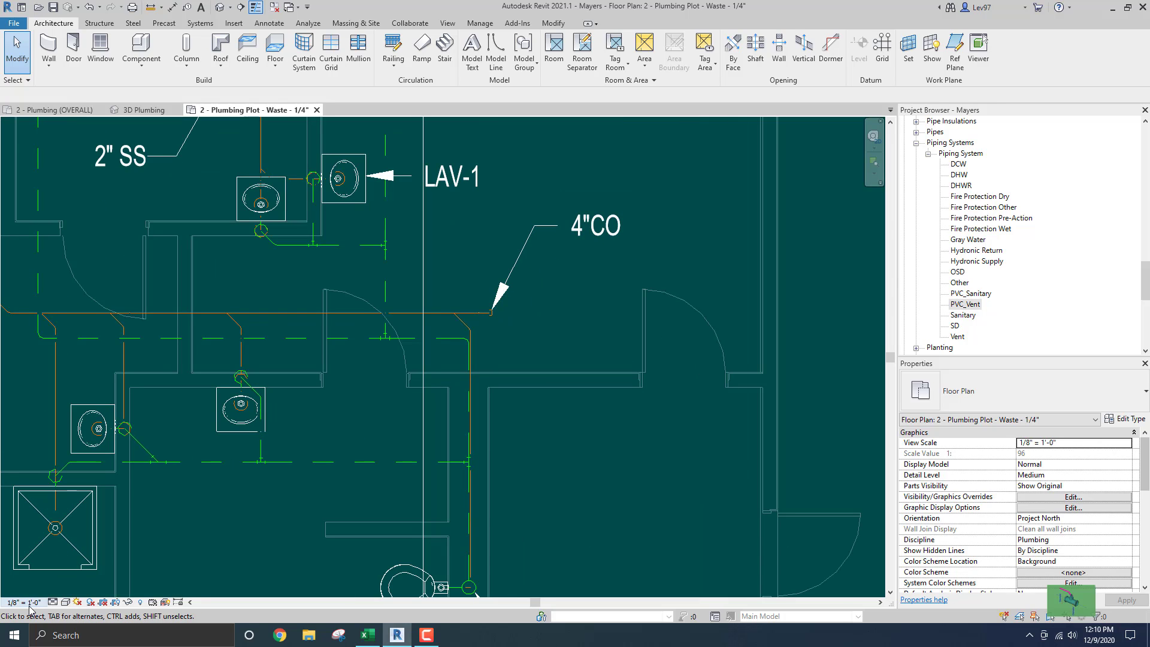
pyautogui.scroll(-3, 200, 508)
pyautogui.moveTo(208, 512); pyautogui.dragTo(342, 440, button='middle')
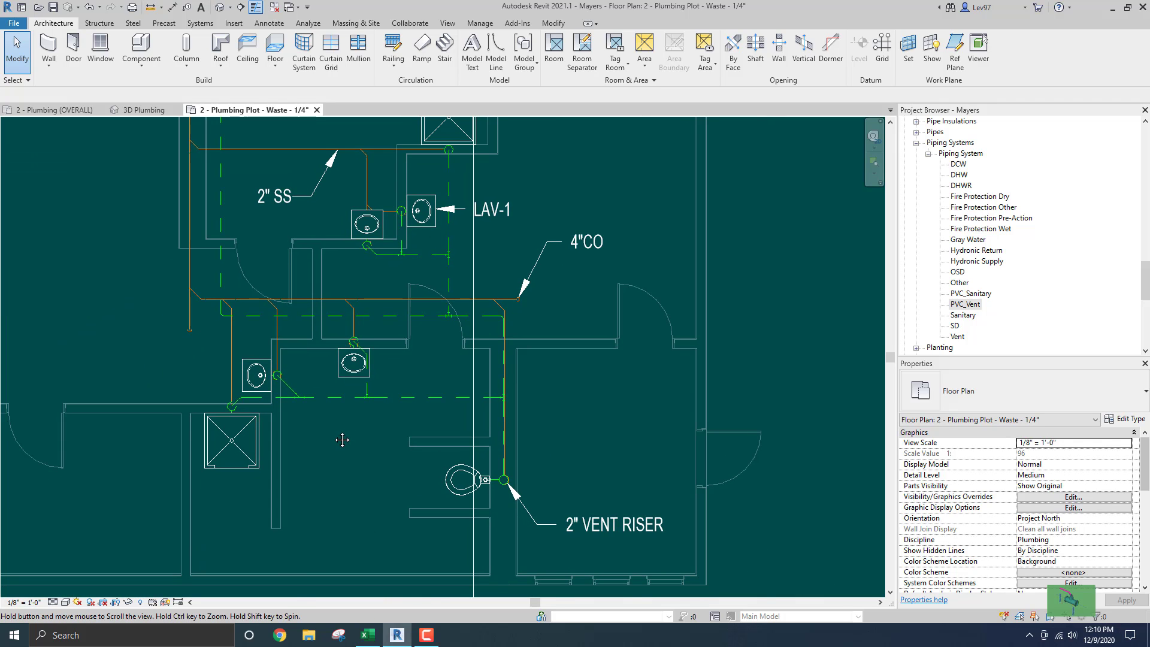
pyautogui.click(24, 602)
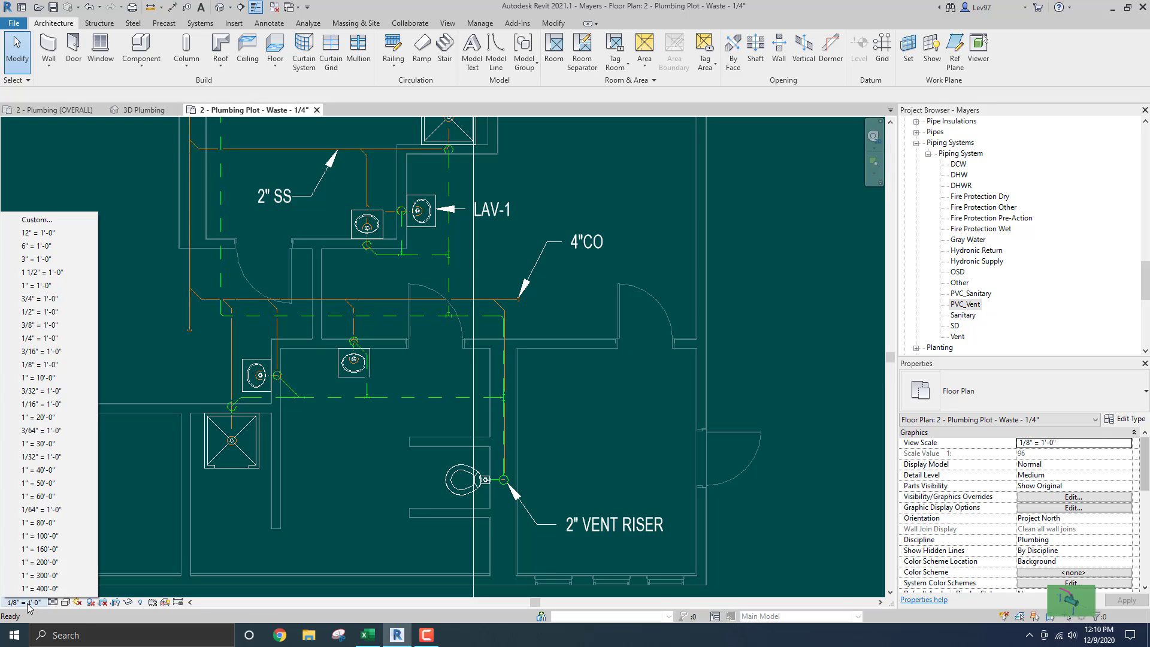
pyautogui.click(37, 339)
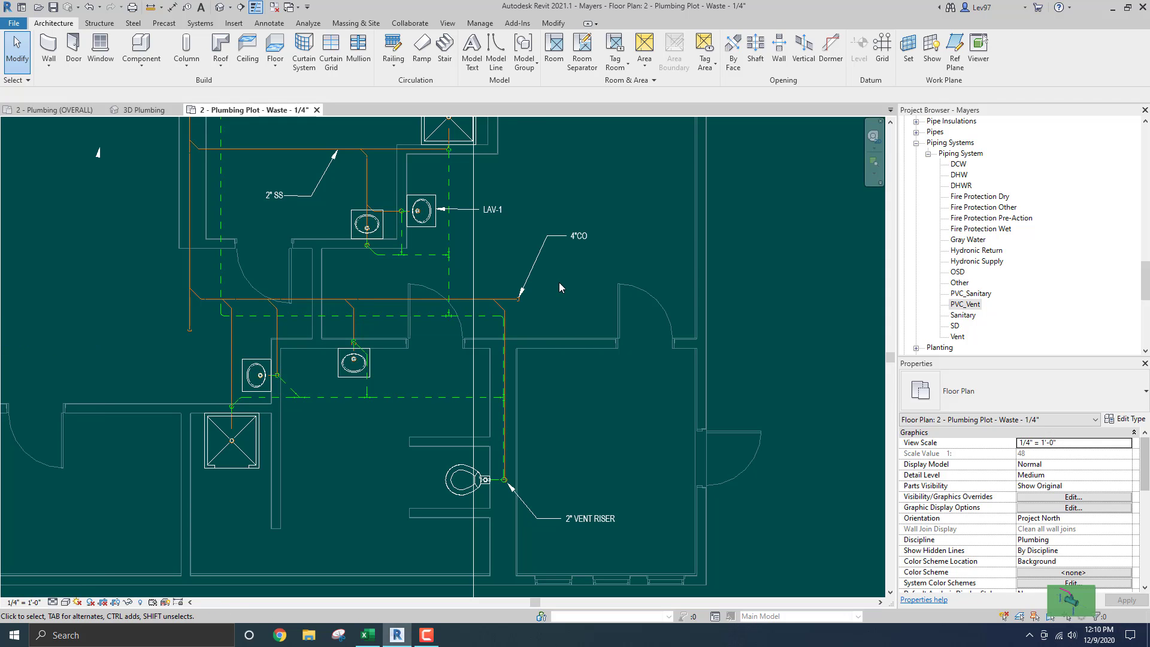
# Move the 4"CO text note down, closer to the cleanout at the end of the waste line
pyautogui.moveTo(559, 282); pyautogui.dragTo(540, 367, button='middle')
pyautogui.click(534, 343)
pyautogui.scroll(1, 533, 343)
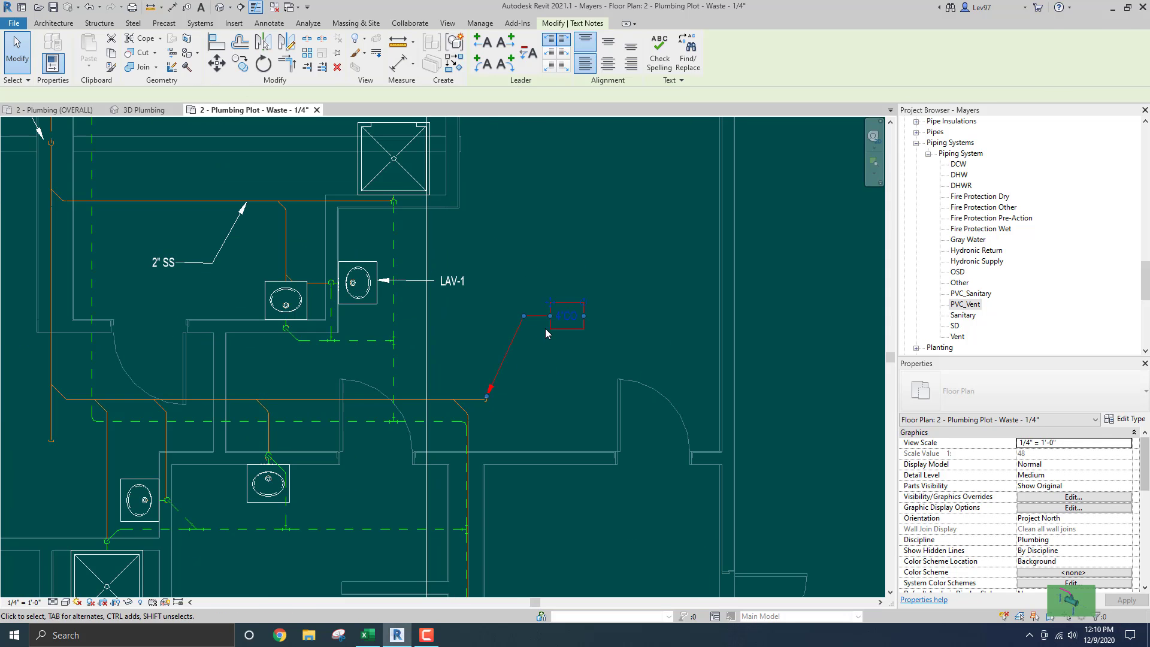
pyautogui.keyDown('ctrl'); pyautogui.moveTo(551, 303); pyautogui.dragTo(541, 355); pyautogui.keyUp('ctrl')
pyautogui.click(551, 399)
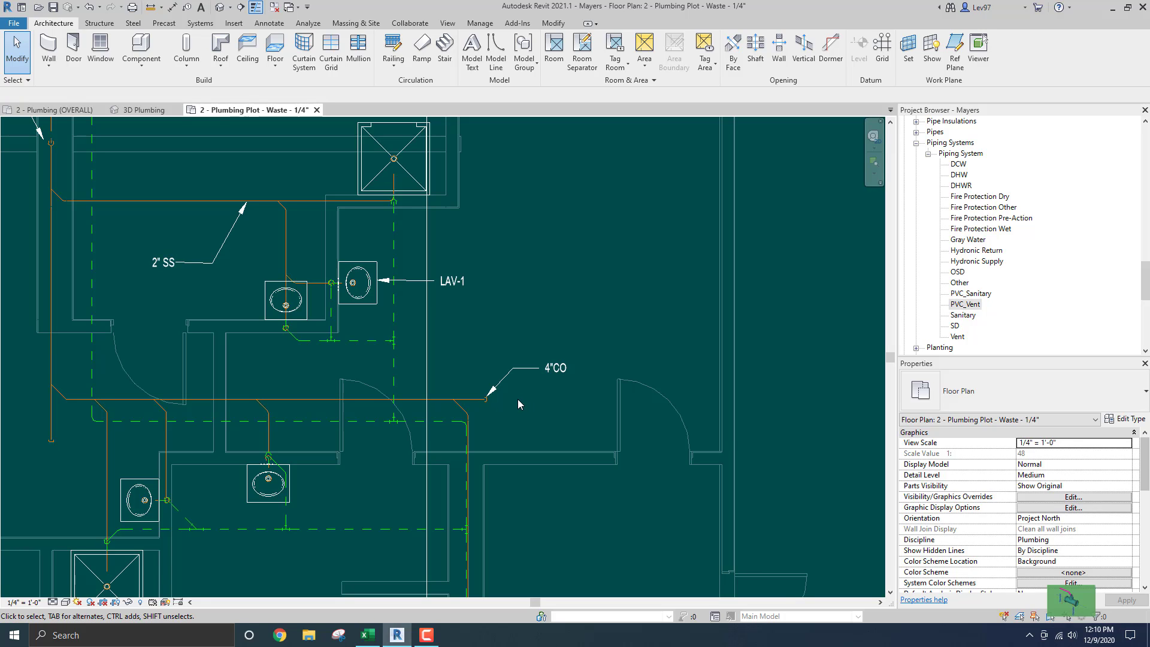
# Delete the 2" SS pipe tag and the LAV-1 lavatory tag from the waste plan
pyautogui.click(180, 267)
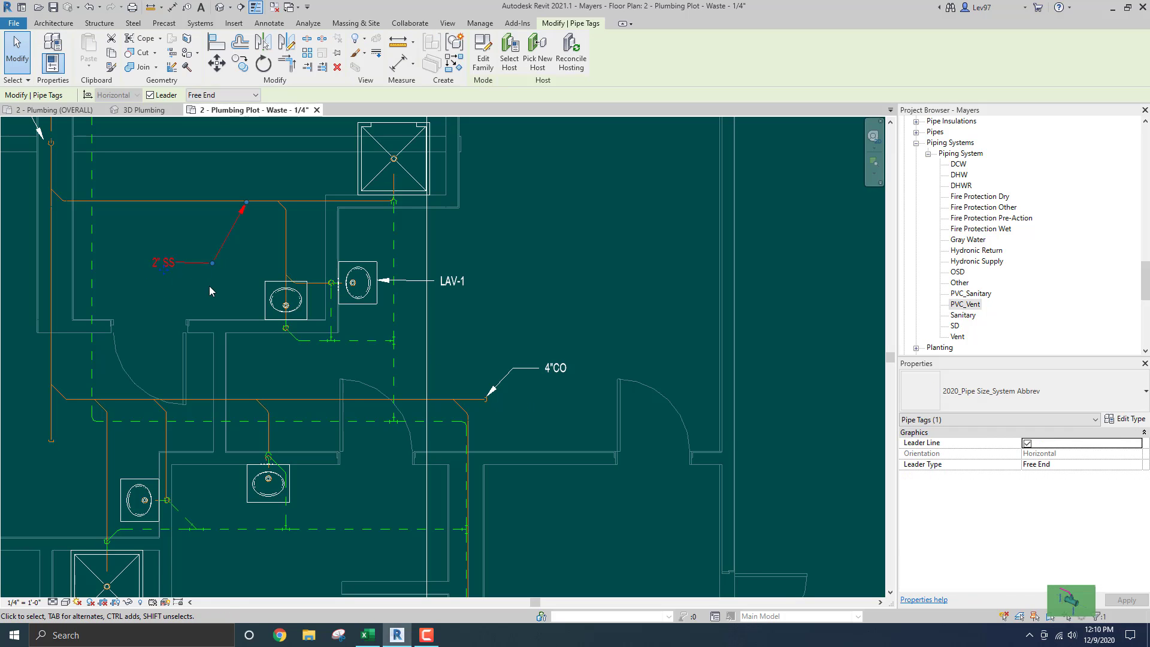
pyautogui.moveTo(213, 263); pyautogui.dragTo(174, 272)
pyautogui.press('Delete')
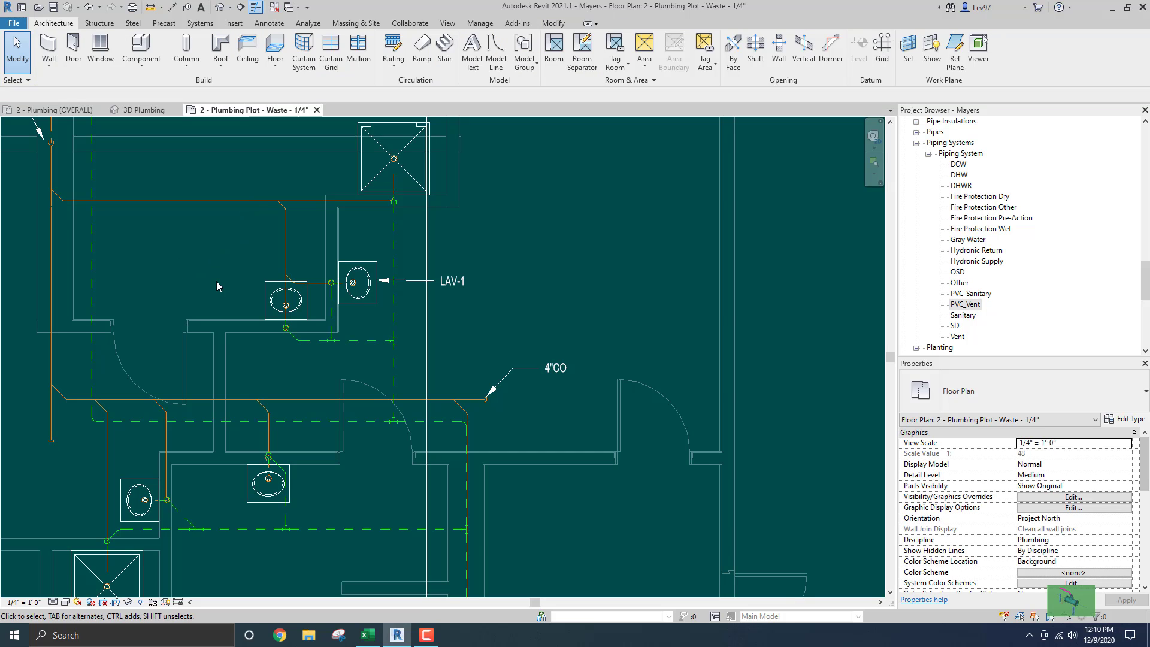
pyautogui.click(454, 284)
pyautogui.press('Delete')
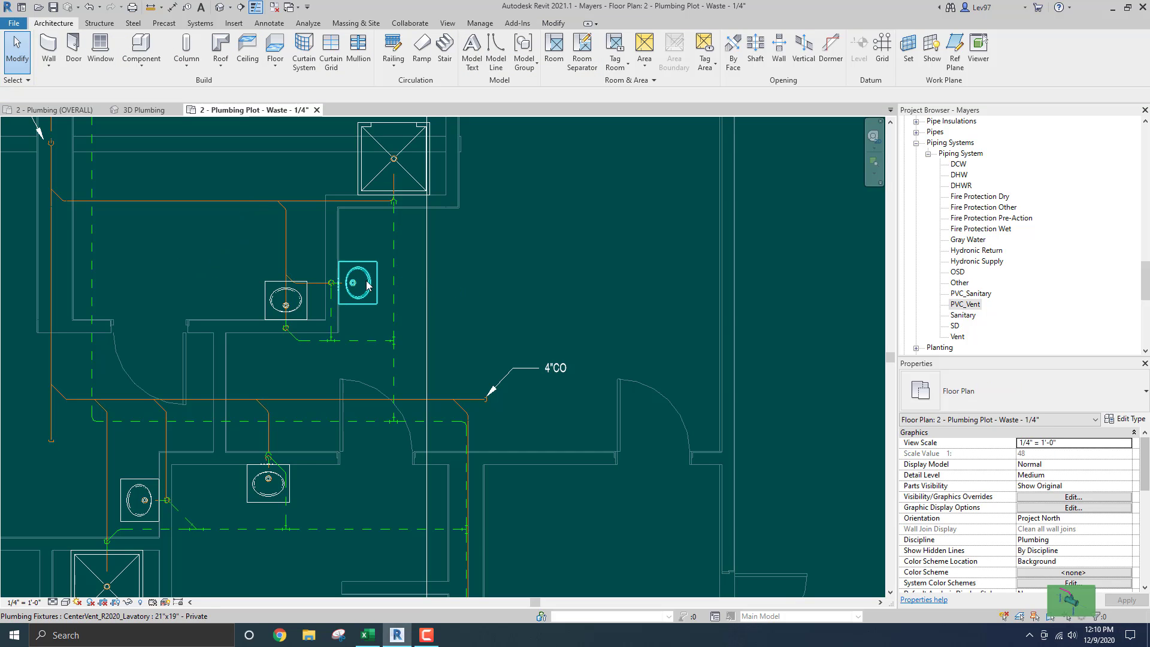
# Examine the 2" VENT RISER and 4"CO notes and check the 4"CO note's text type properties without changing them
pyautogui.scroll(-5, 449, 384)
pyautogui.scroll(3, 500, 476)
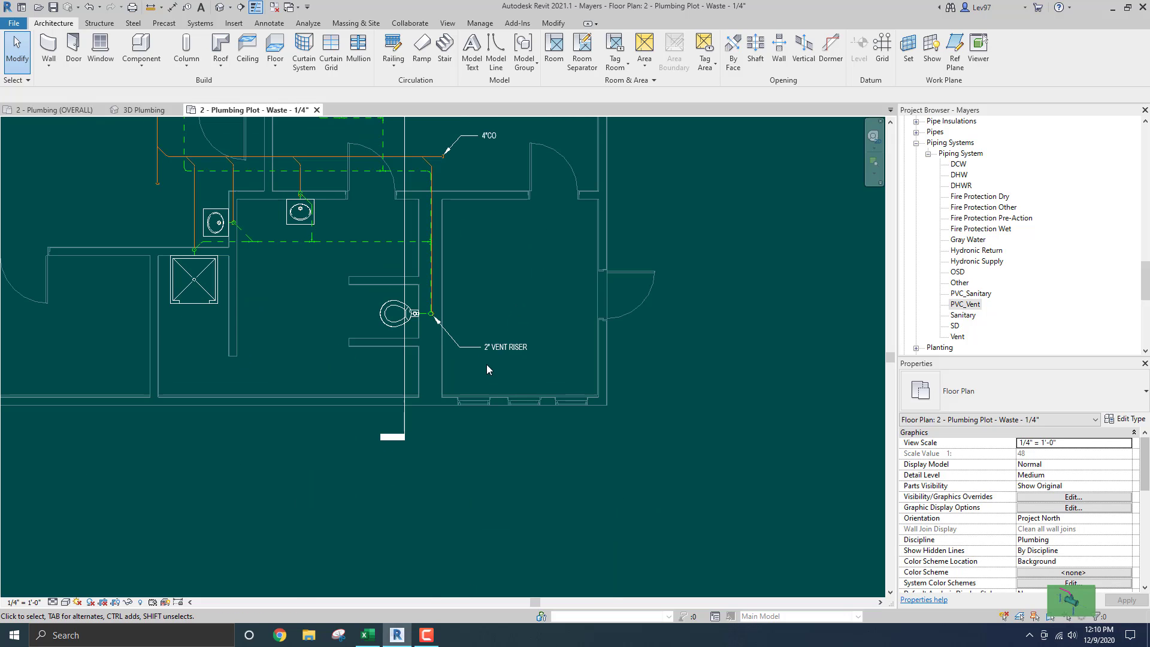
pyautogui.scroll(3, 472, 370)
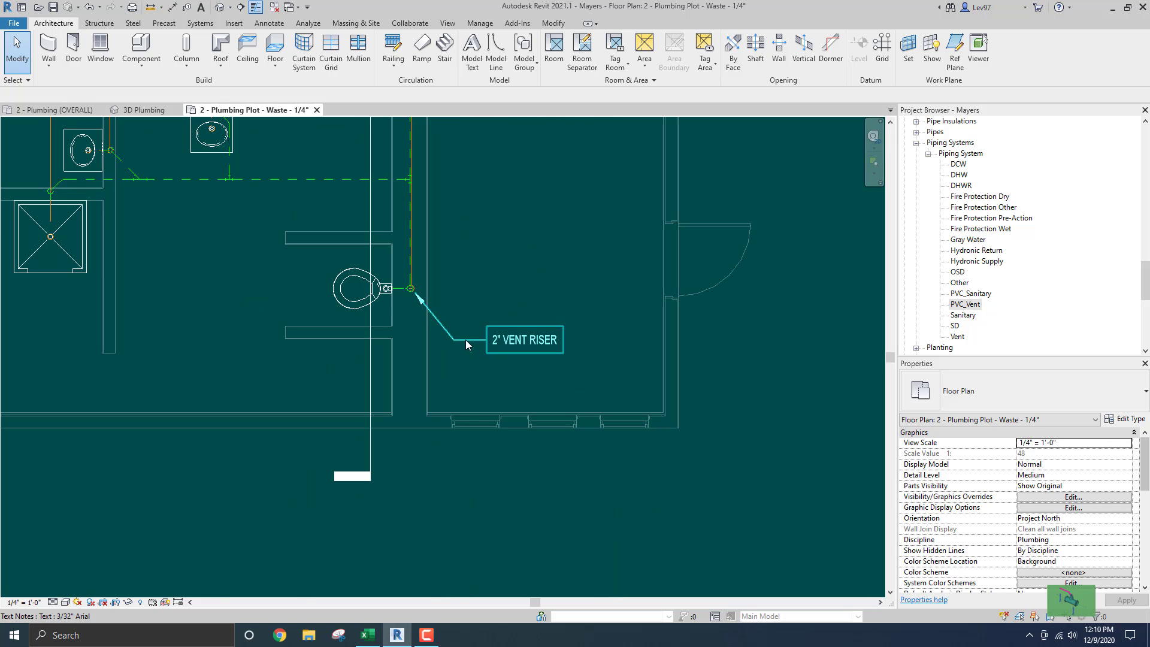
pyautogui.moveTo(467, 341); pyautogui.dragTo(508, 401, button='middle')
pyautogui.moveTo(520, 258); pyautogui.dragTo(521, 375, button='middle')
pyautogui.moveTo(519, 290); pyautogui.dragTo(519, 303, button='middle')
pyautogui.scroll(2, 512, 288)
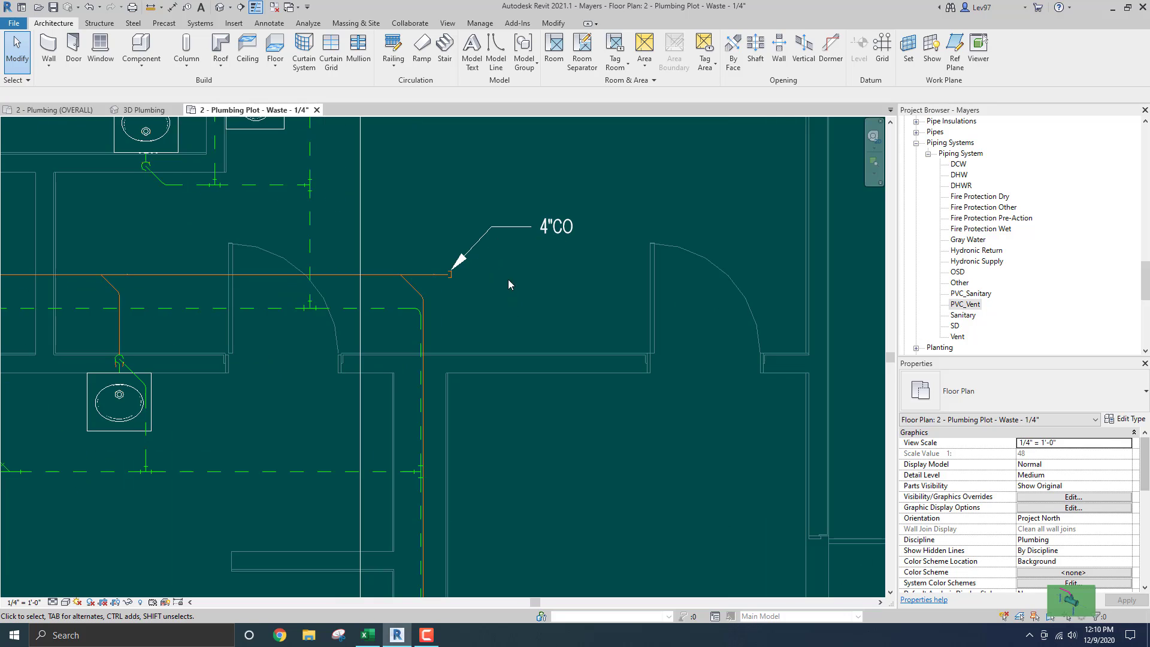
pyautogui.click(462, 268)
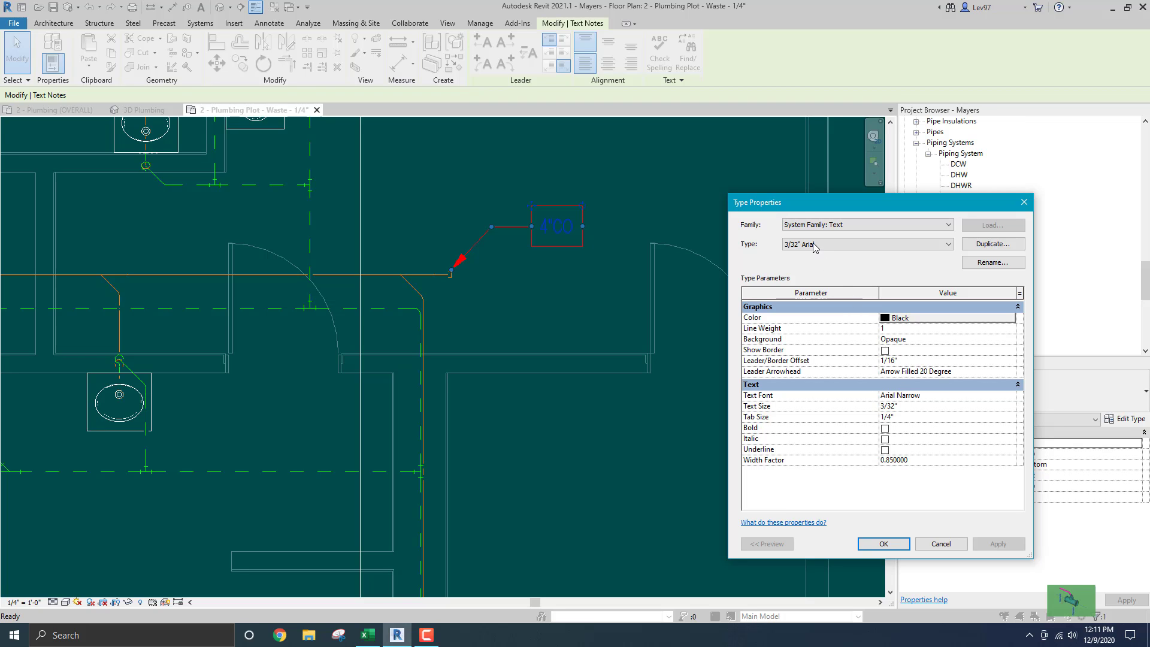
pyautogui.click(941, 545)
pyautogui.click(651, 455)
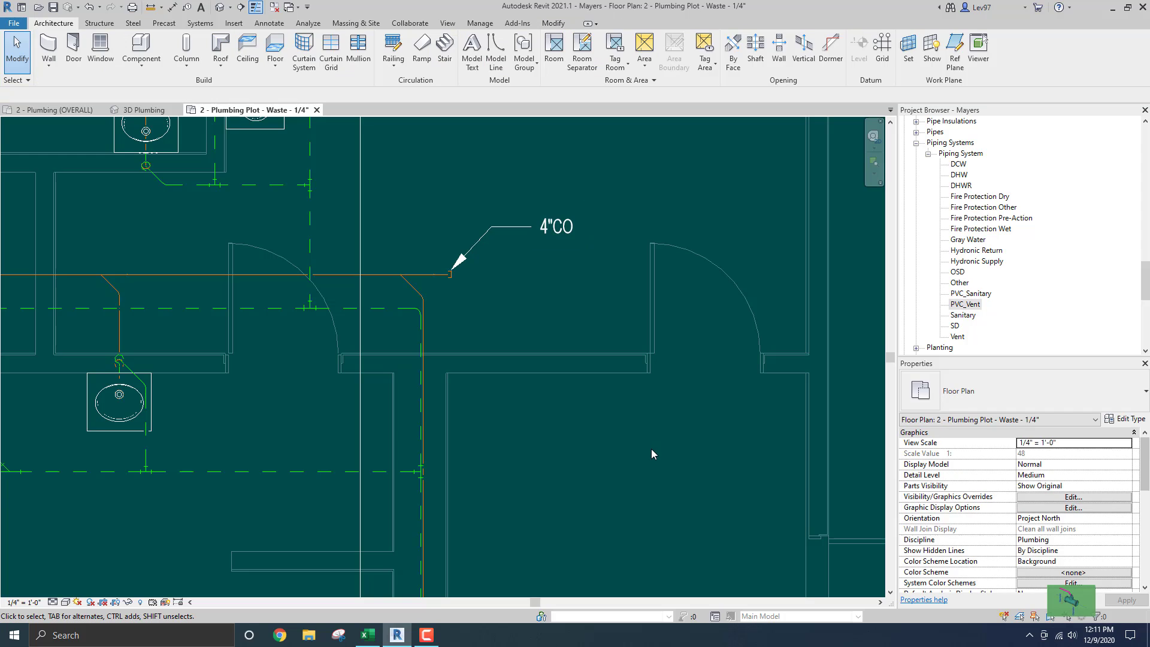
# Delete the WCO and 4"SS DN text notes near the upper water closet
pyautogui.moveTo(576, 290); pyautogui.dragTo(702, 428, button='middle')
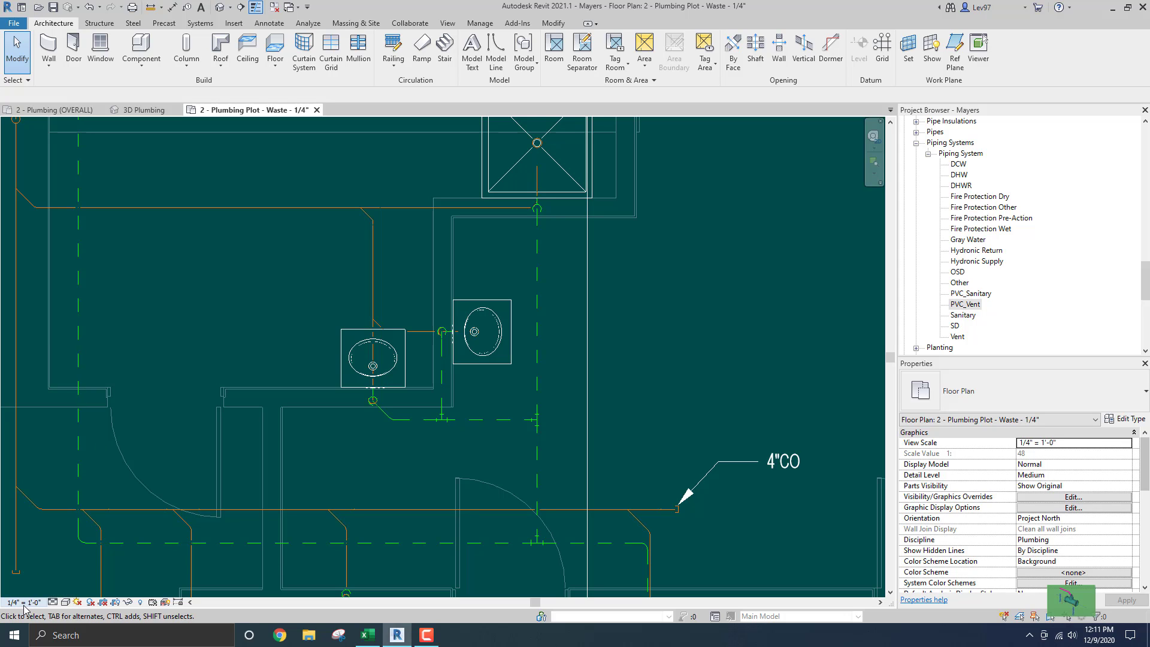
pyautogui.scroll(-5, 330, 436)
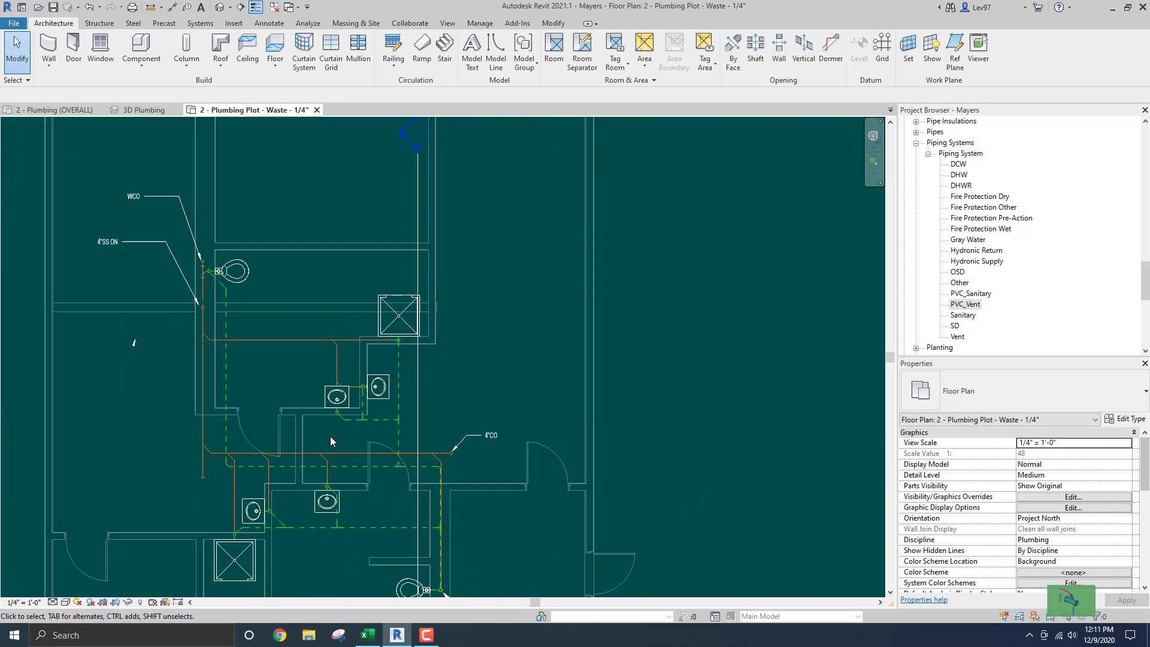
pyautogui.scroll(-2, 299, 216)
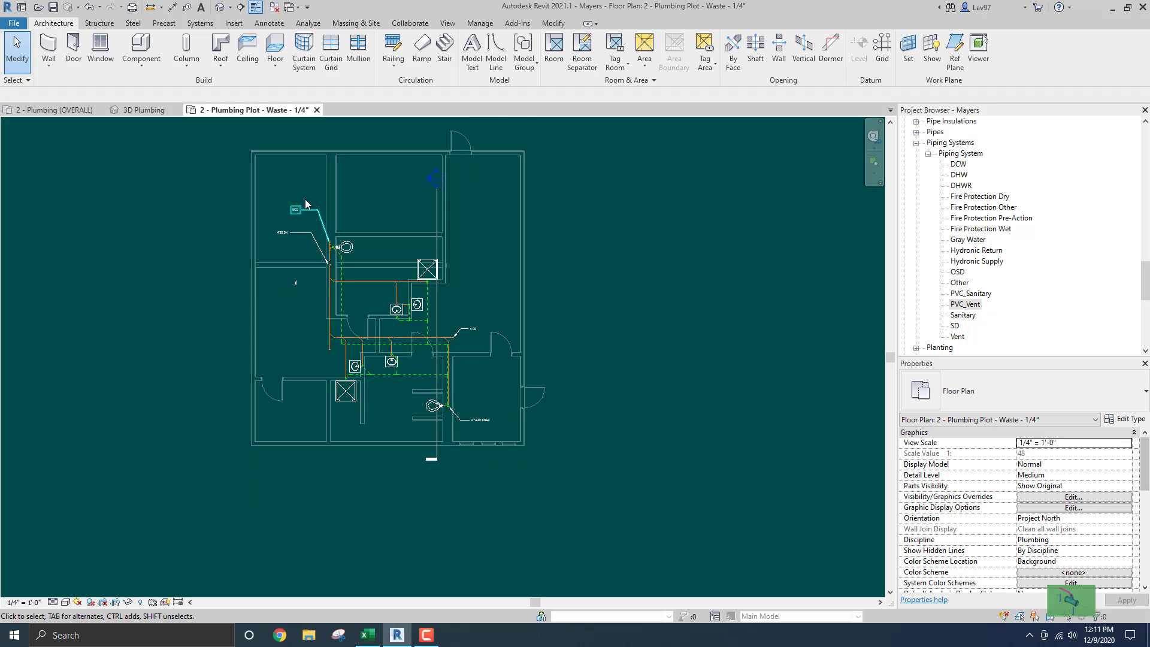
pyautogui.moveTo(350, 318); pyautogui.dragTo(328, 271)
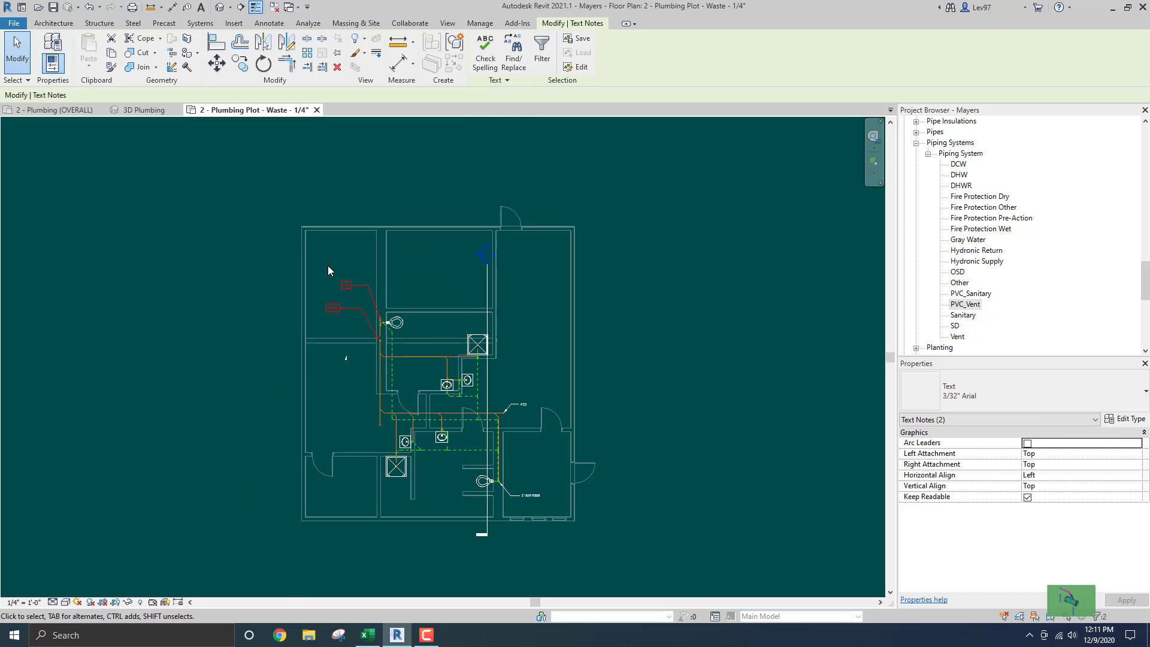
pyautogui.press('Delete')
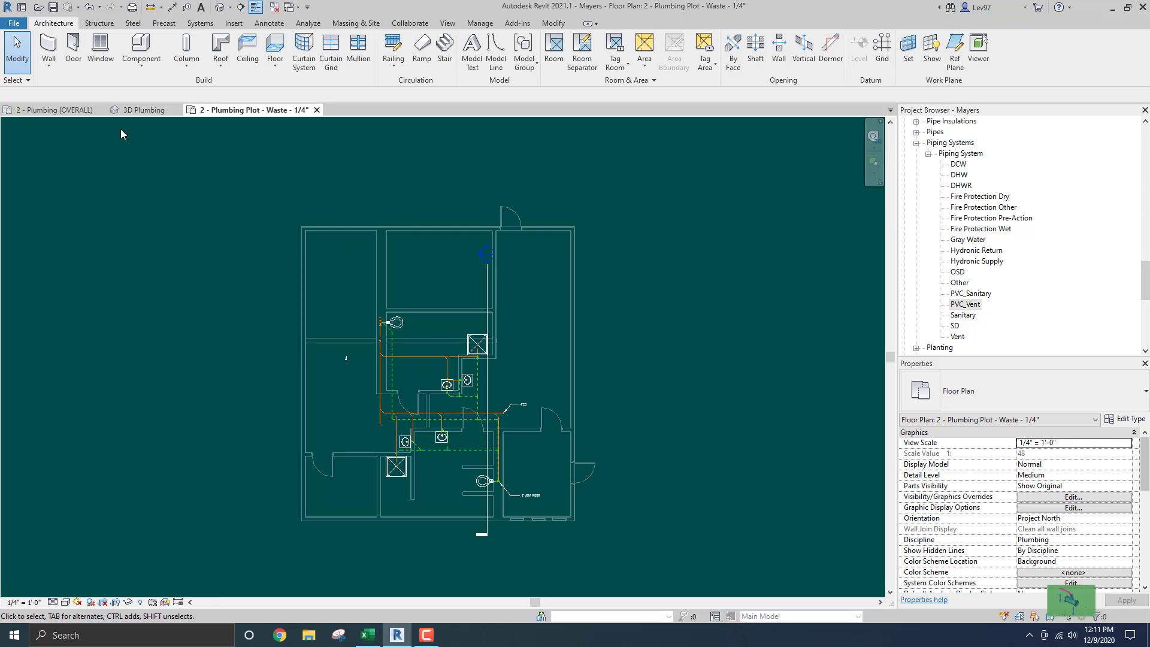
# View the piping in the 2 - Plumbing (OVERALL) floor plan and close the 2 - Plumbing Plot - Waste - 1/4" view
pyautogui.click(69, 112)
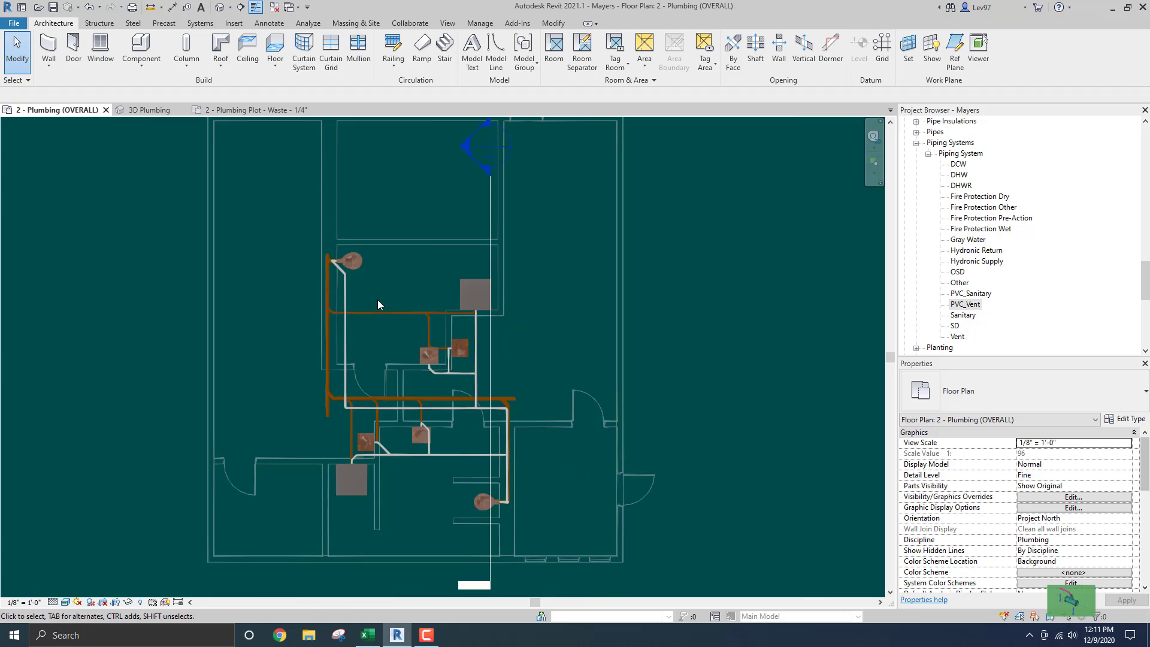
pyautogui.scroll(-6, 378, 305)
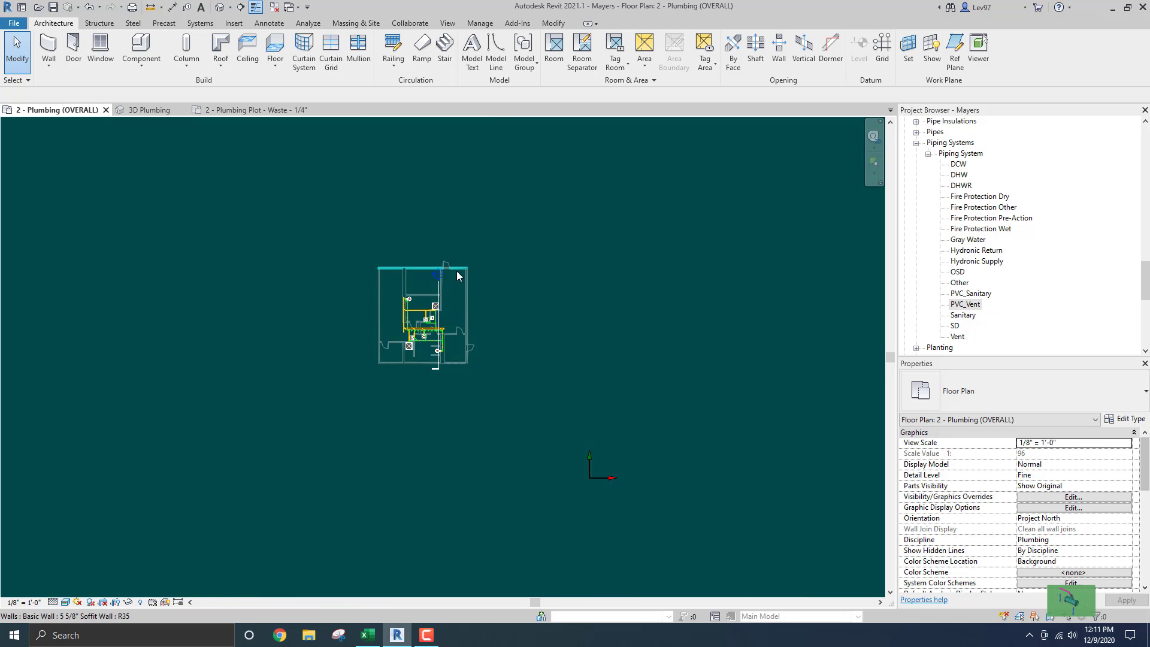
pyautogui.scroll(4, 427, 296)
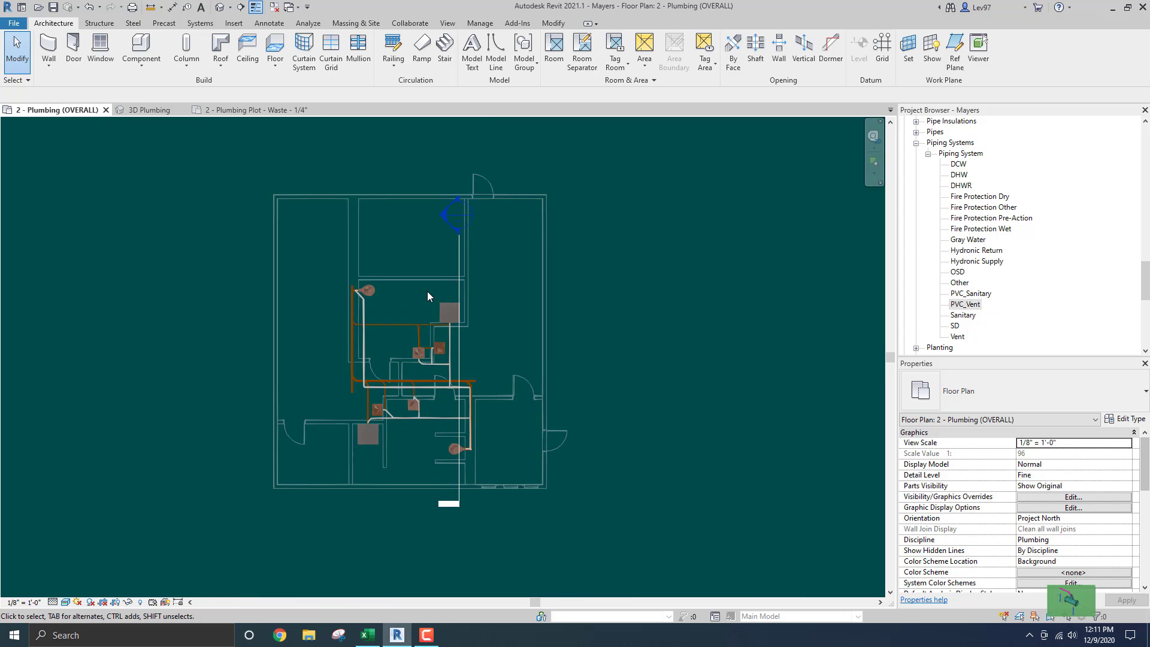
pyautogui.moveTo(408, 325); pyautogui.dragTo(514, 317, button='middle')
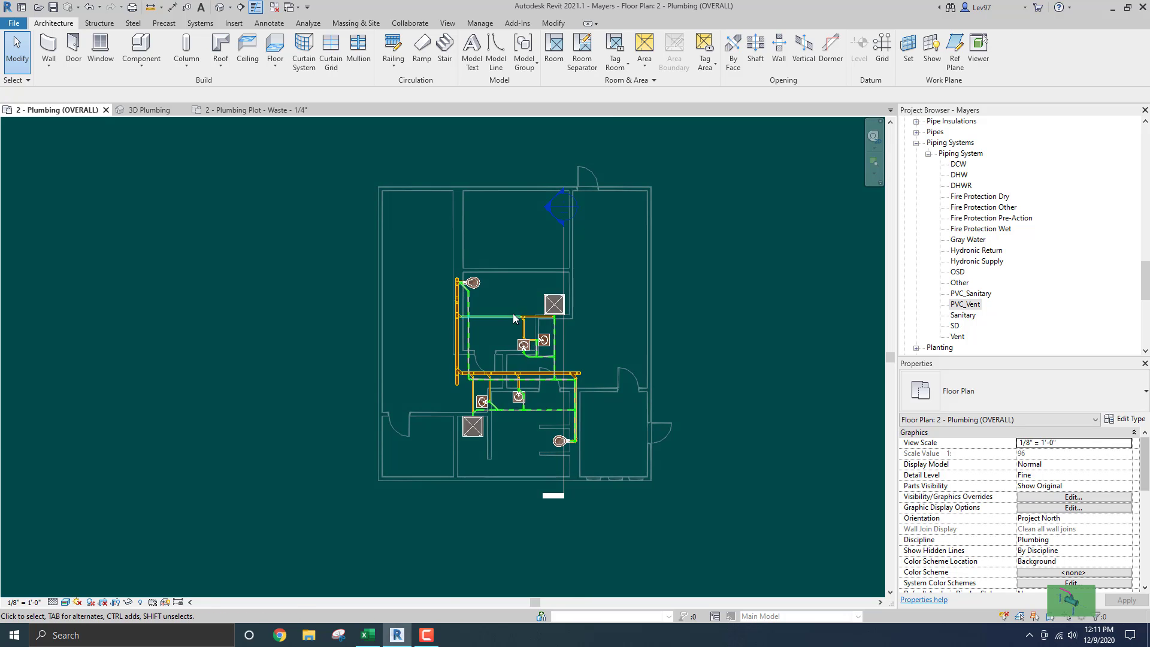
pyautogui.scroll(2, 514, 317)
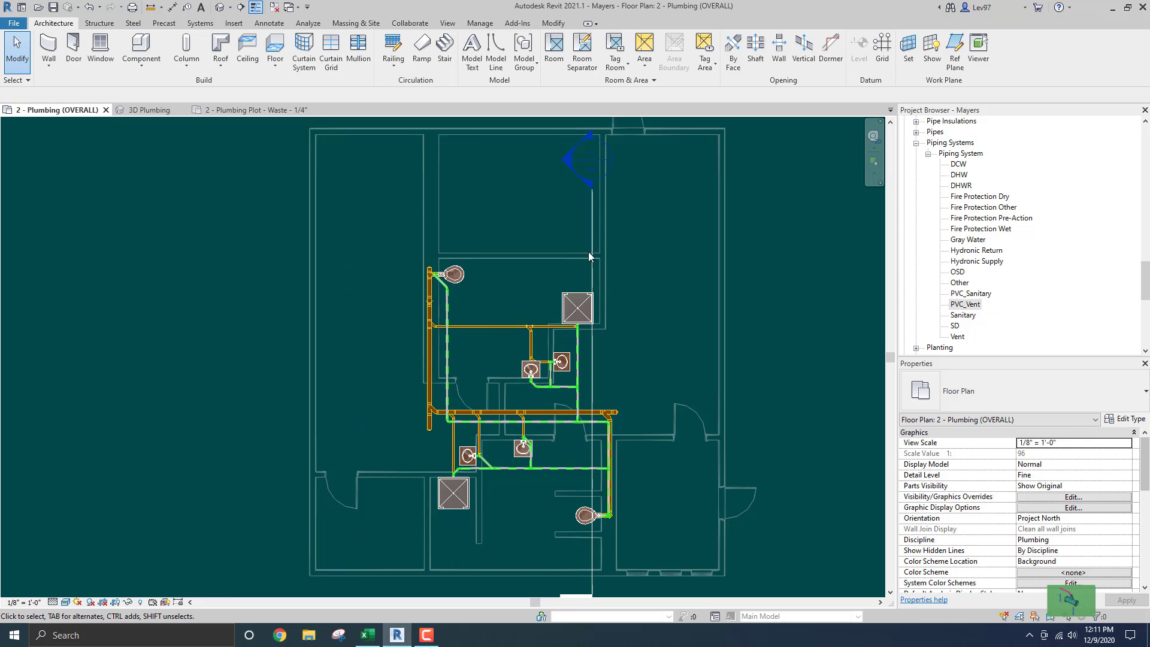
pyautogui.click(246, 111)
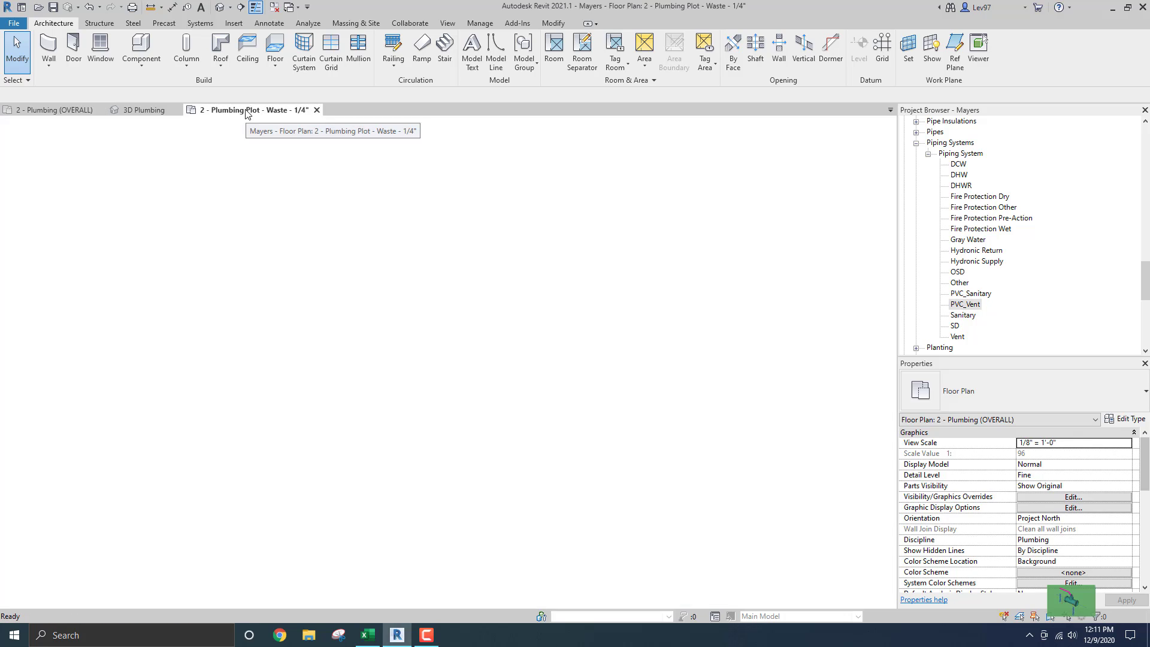
pyautogui.click(314, 109)
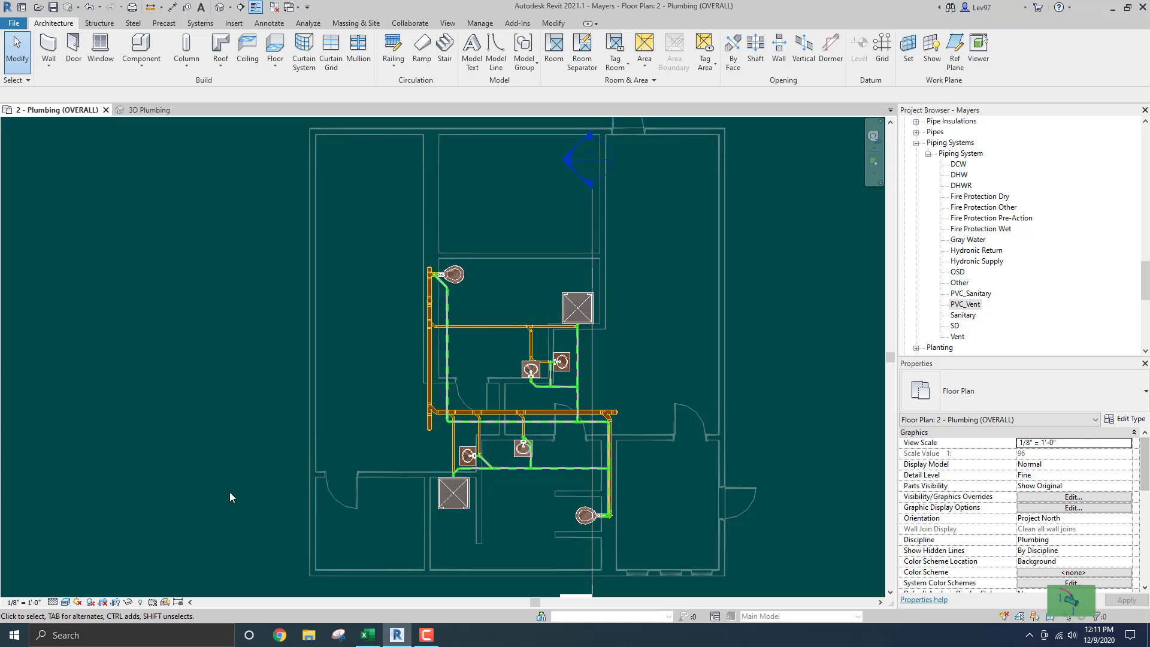
# Examine the layout of the waste and vent piping and fixtures across the overall plumbing plan
pyautogui.scroll(-4, 328, 414)
pyautogui.scroll(-2, 433, 326)
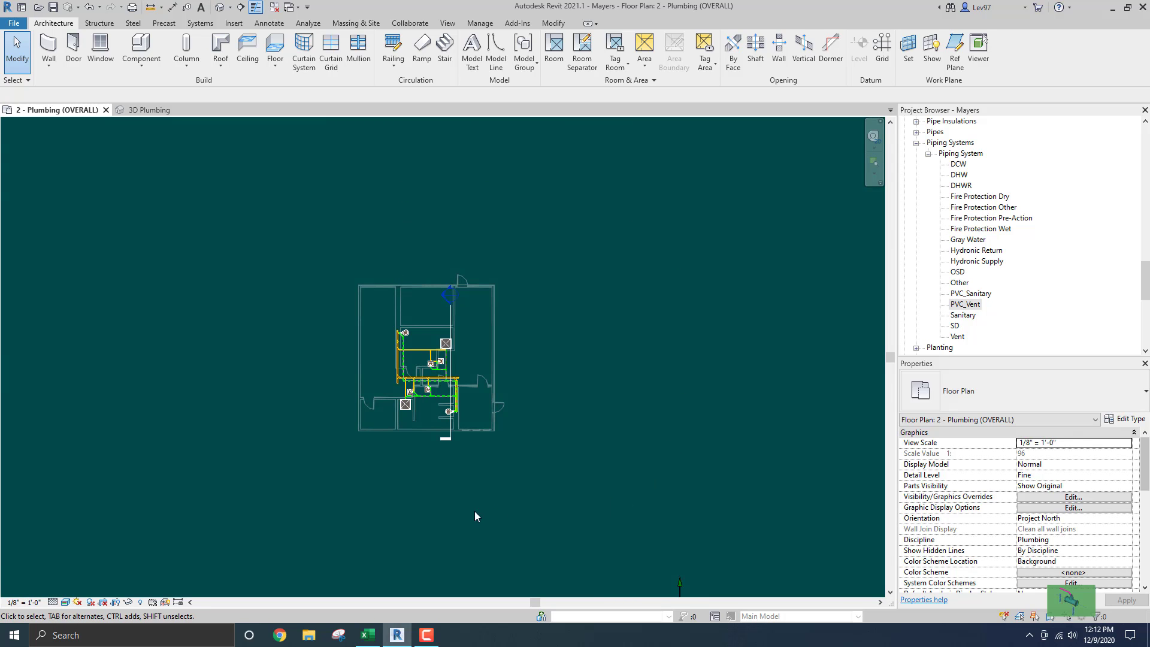
pyautogui.scroll(5, 437, 359)
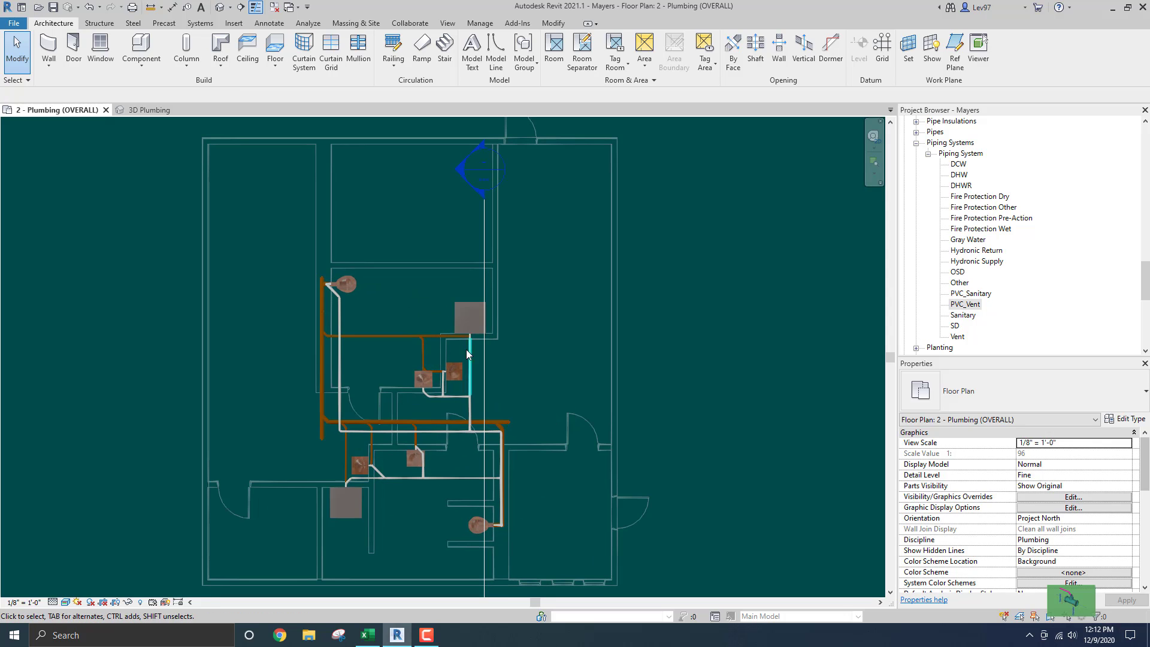
pyautogui.scroll(-2, 538, 361)
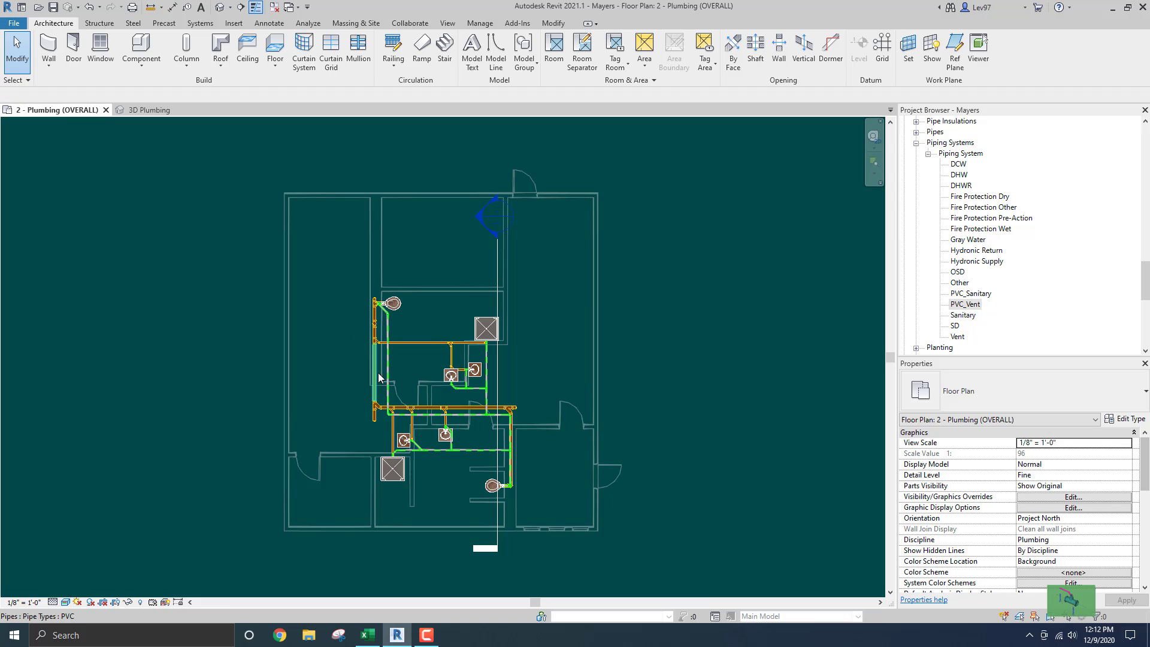
pyautogui.scroll(2, 430, 371)
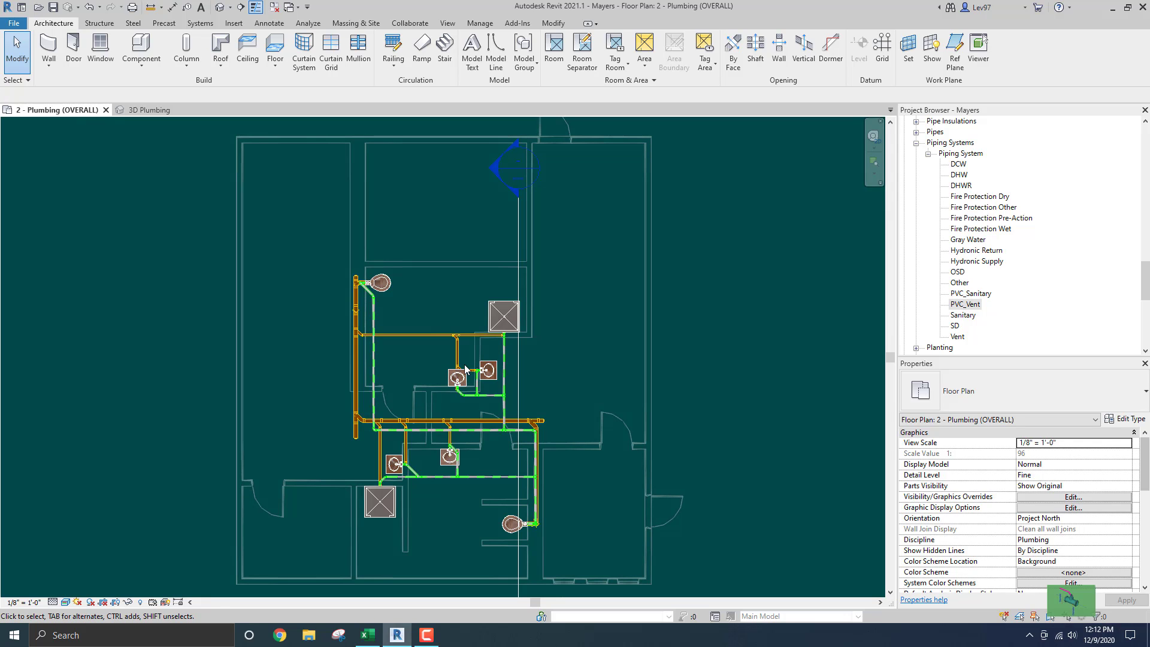
pyautogui.moveTo(415, 403); pyautogui.dragTo(463, 310, button='middle')
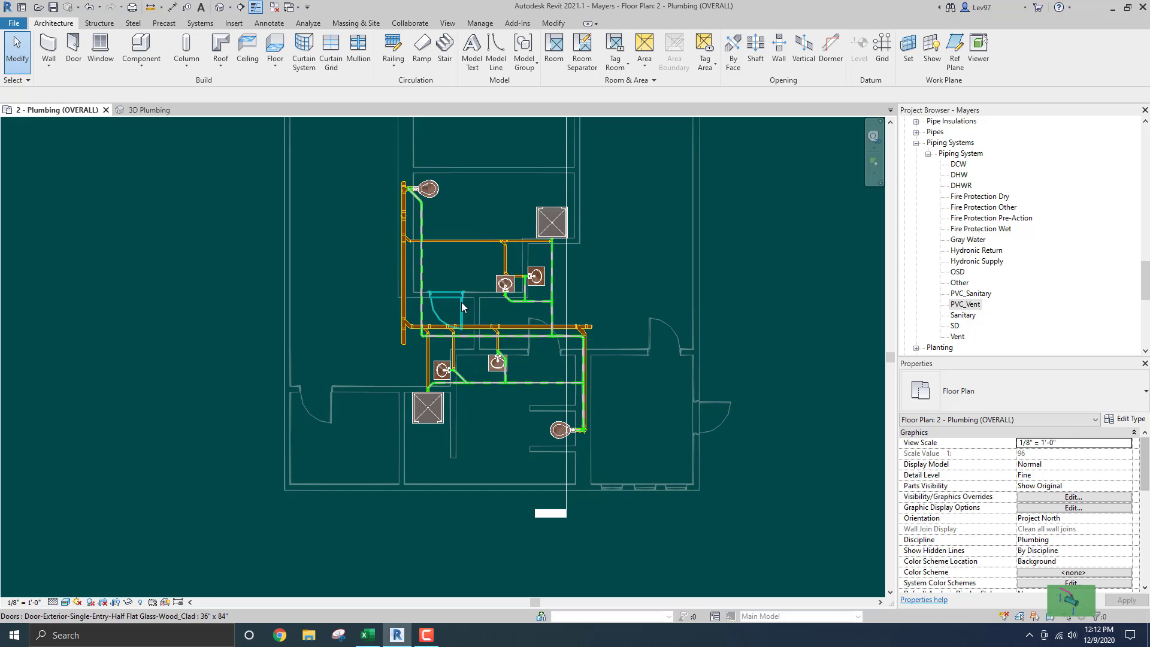
pyautogui.moveTo(367, 267); pyautogui.dragTo(397, 396, button='middle')
pyautogui.moveTo(394, 348); pyautogui.dragTo(357, 236, button='middle')
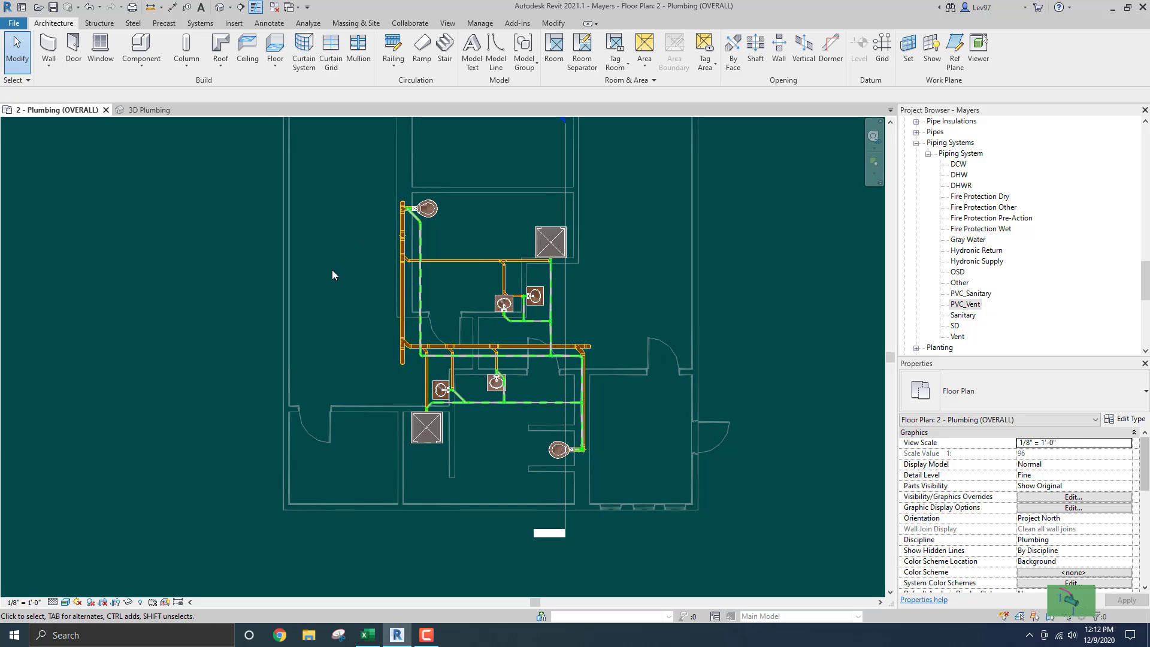
pyautogui.scroll(-2, 333, 276)
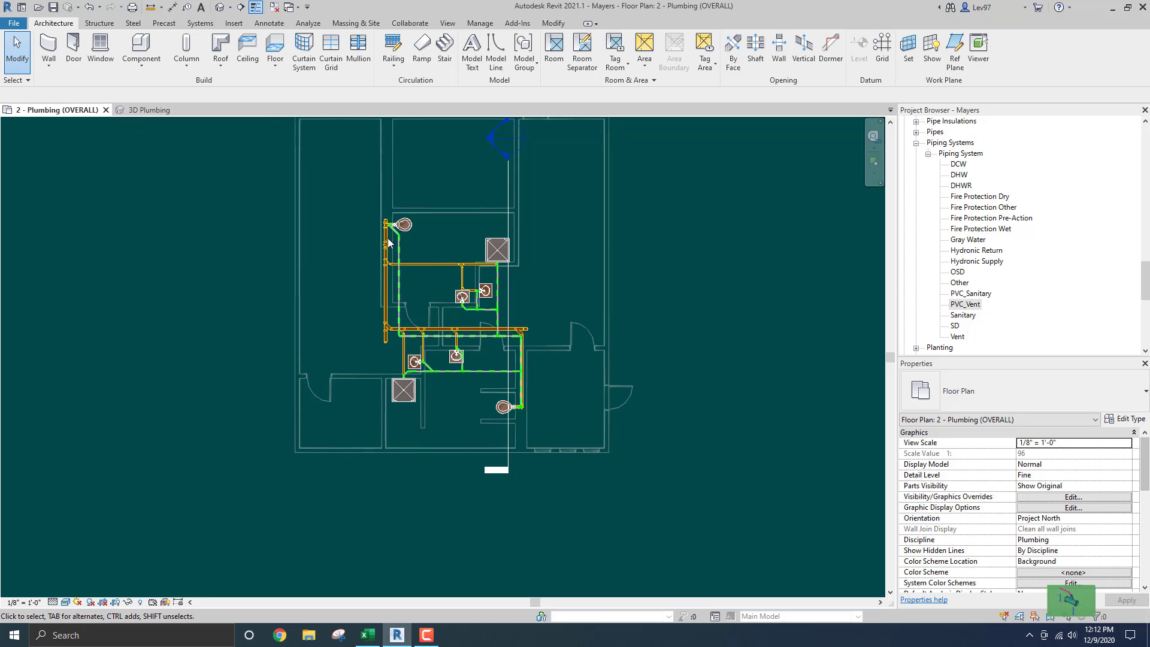
# Reopen the 2 - Plumbing Plot - Waste - 1/4" floor plan at the restroom piping and bring up the annotation tools
pyautogui.scroll(2, 1045, 216)
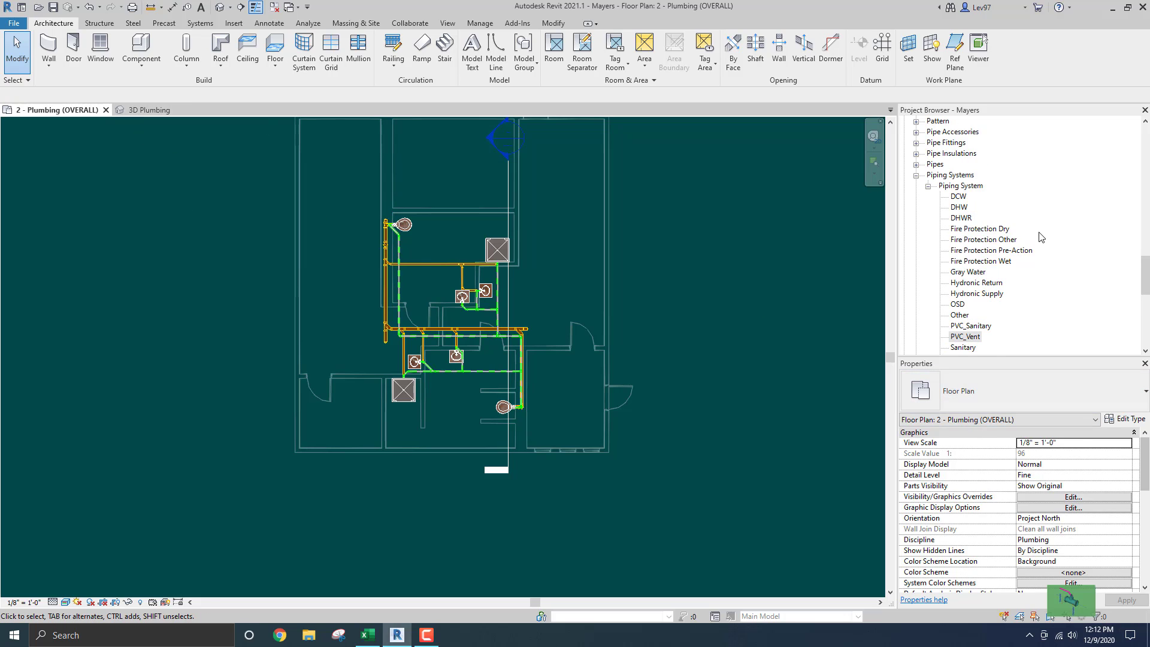
pyautogui.scroll(10, 1041, 234)
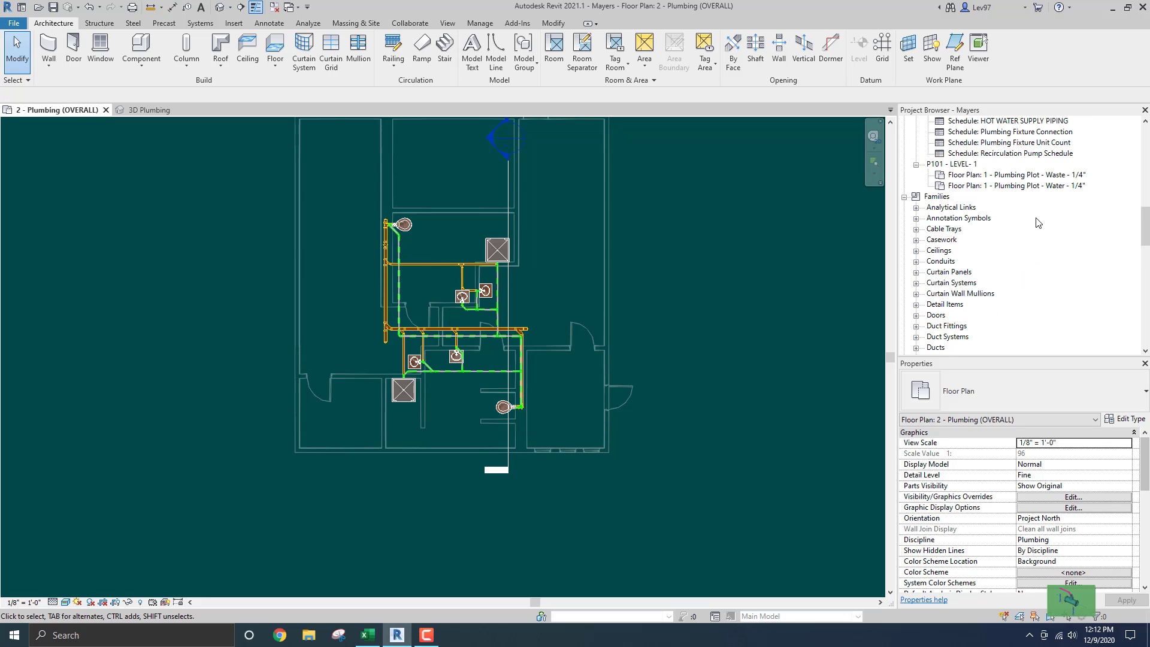
pyautogui.scroll(4, 1038, 222)
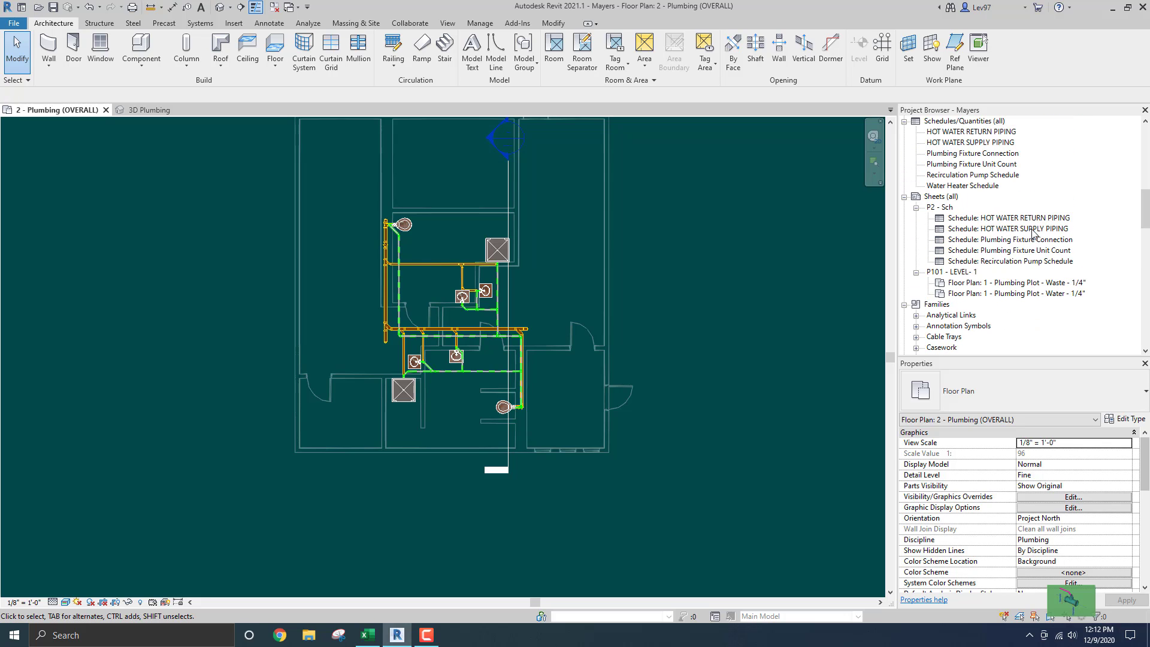
pyautogui.scroll(5, 1031, 233)
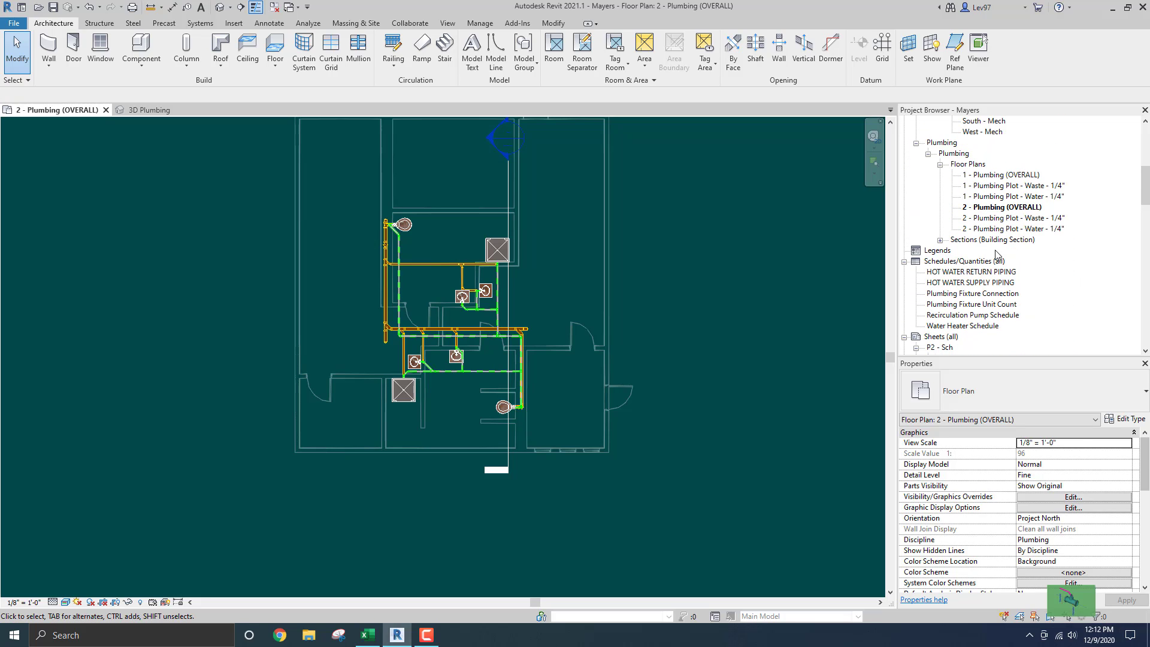
pyautogui.doubleClick(998, 219)
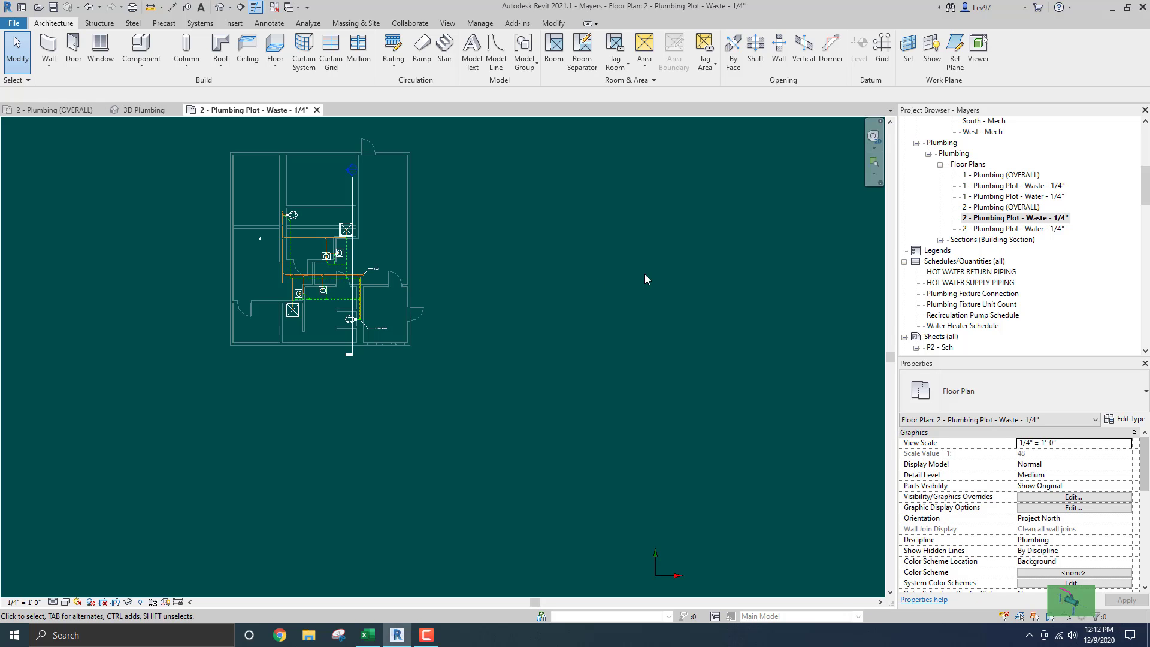
pyautogui.moveTo(617, 323); pyautogui.dragTo(784, 380, button='middle')
pyautogui.scroll(7, 491, 345)
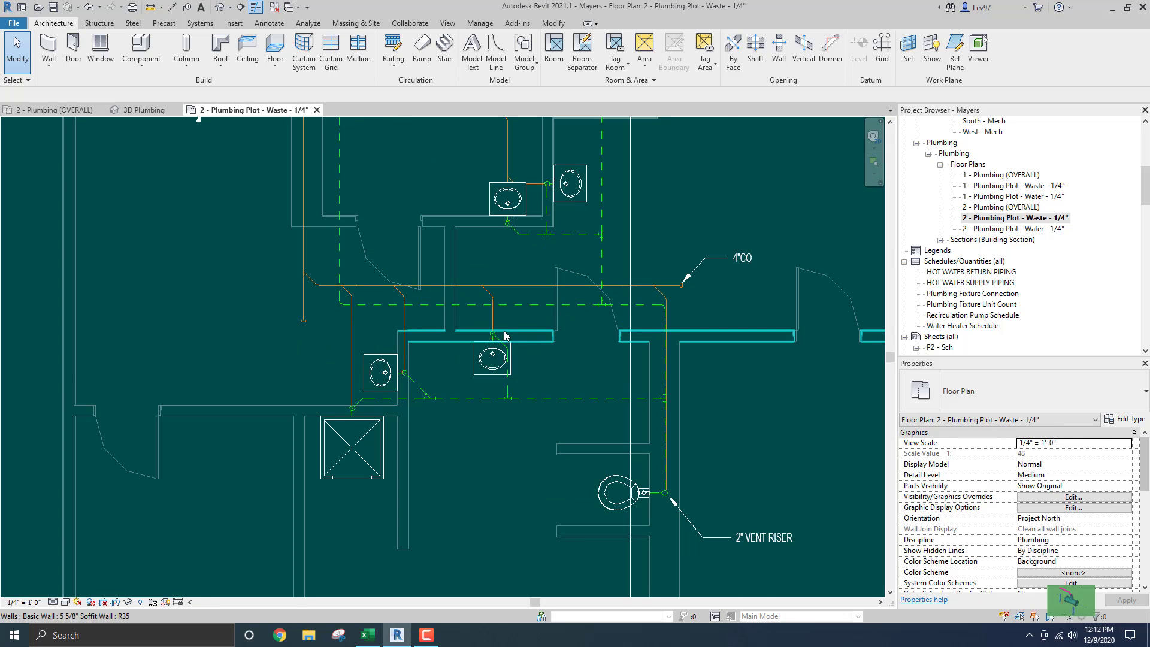
pyautogui.moveTo(527, 323); pyautogui.dragTo(459, 413, button='middle')
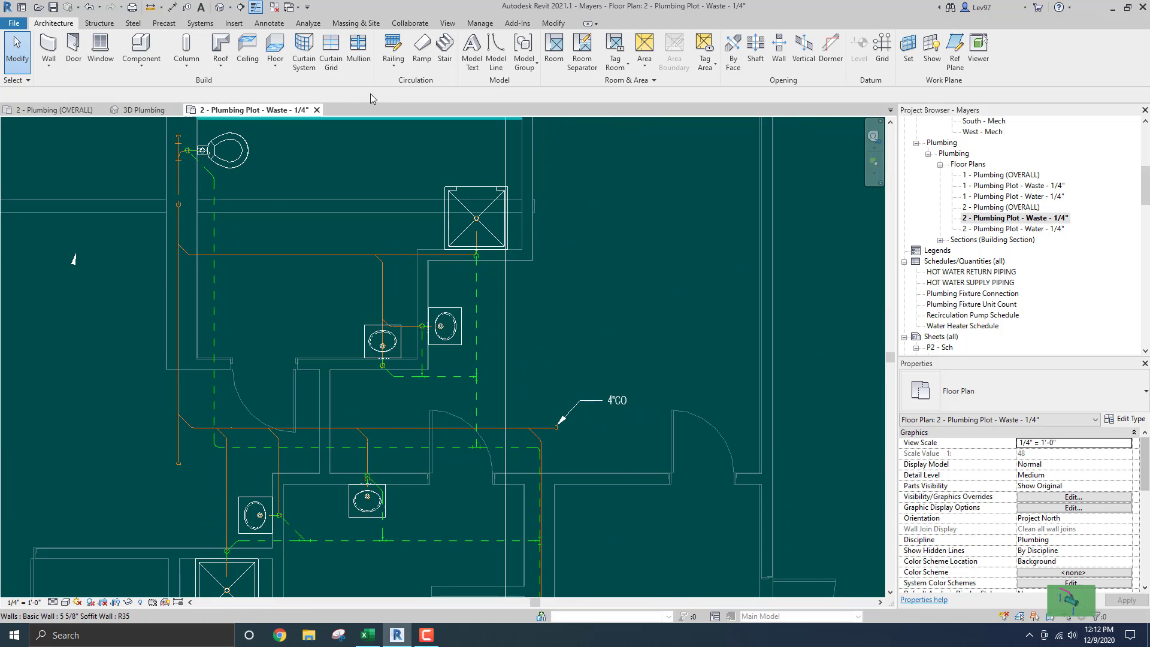
pyautogui.click(275, 27)
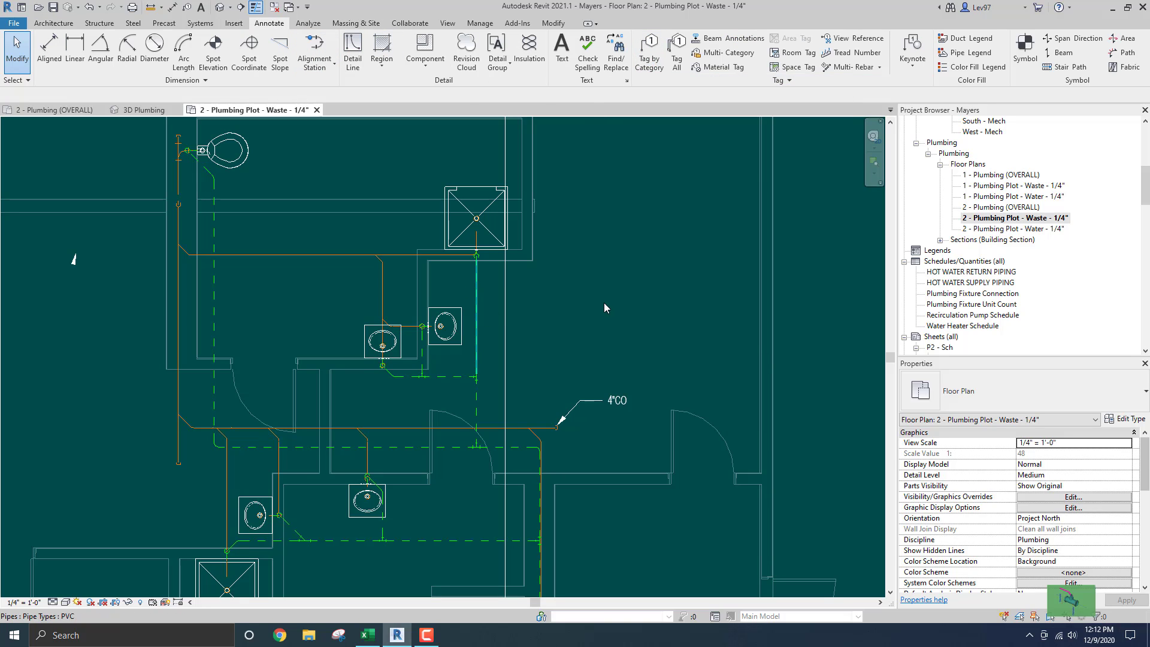
# Tag the vertical vent pipe below the shower by category, using a Free End leader with the tag text beside the pipe
pyautogui.click(650, 60)
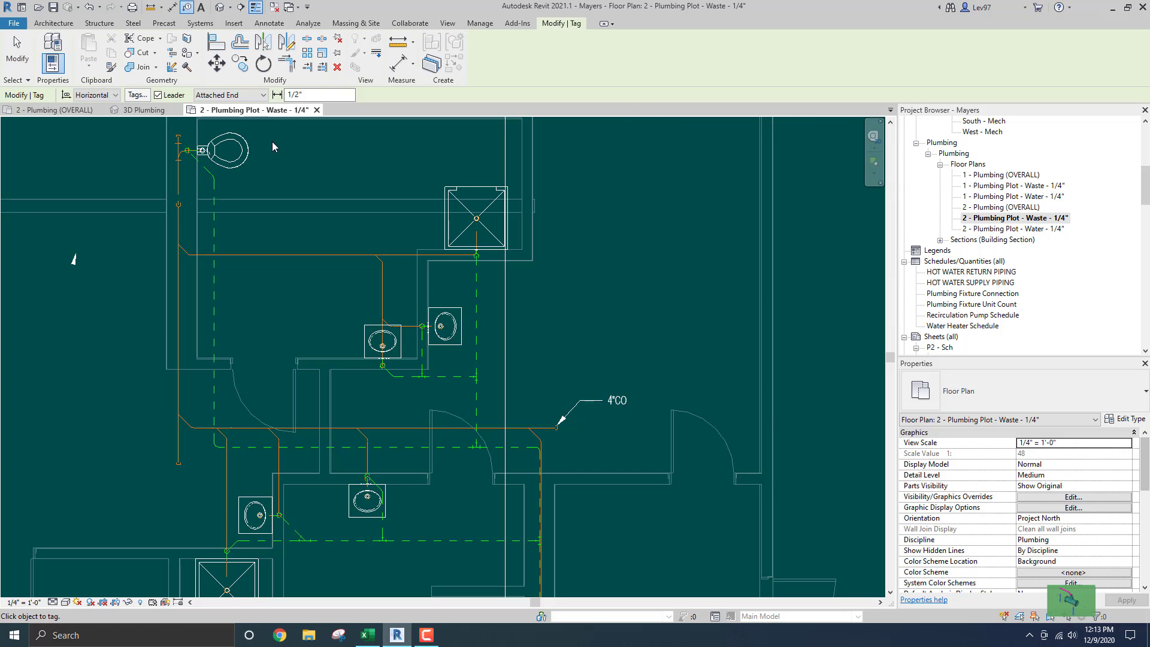
pyautogui.click(263, 95)
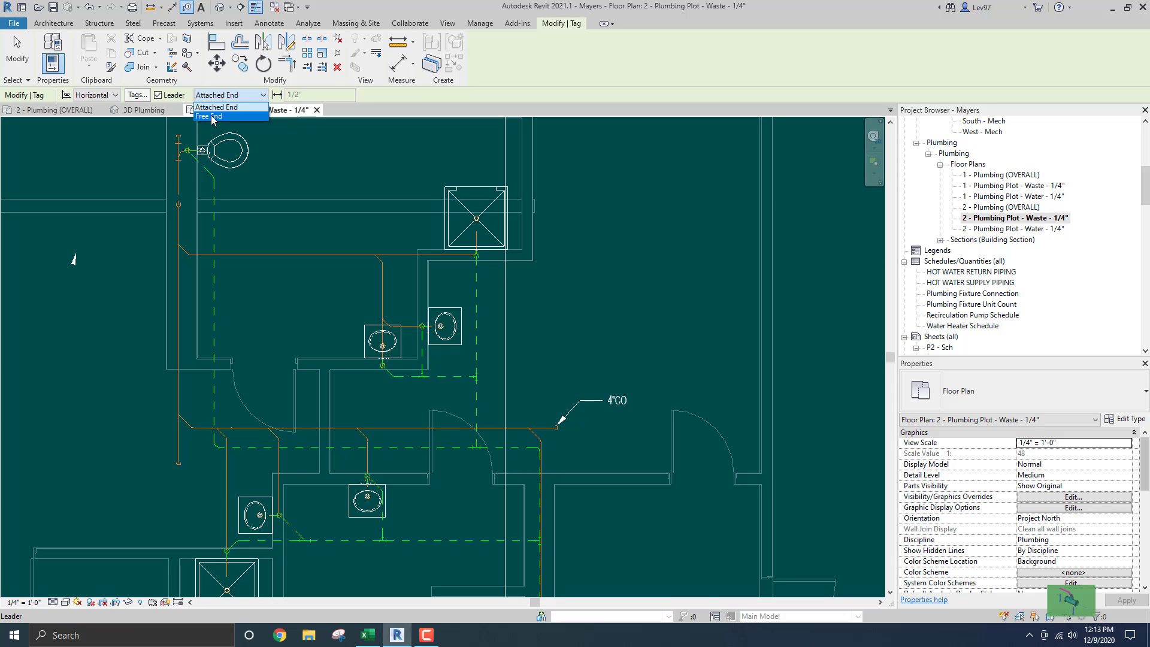
pyautogui.click(212, 117)
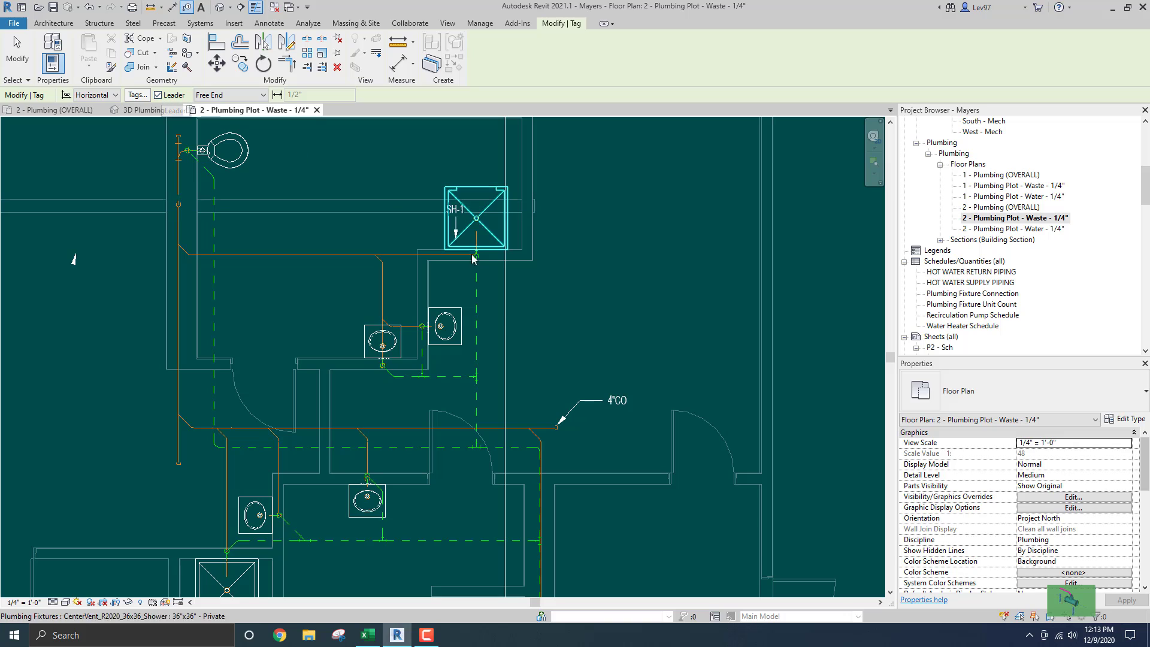
pyautogui.click(478, 323)
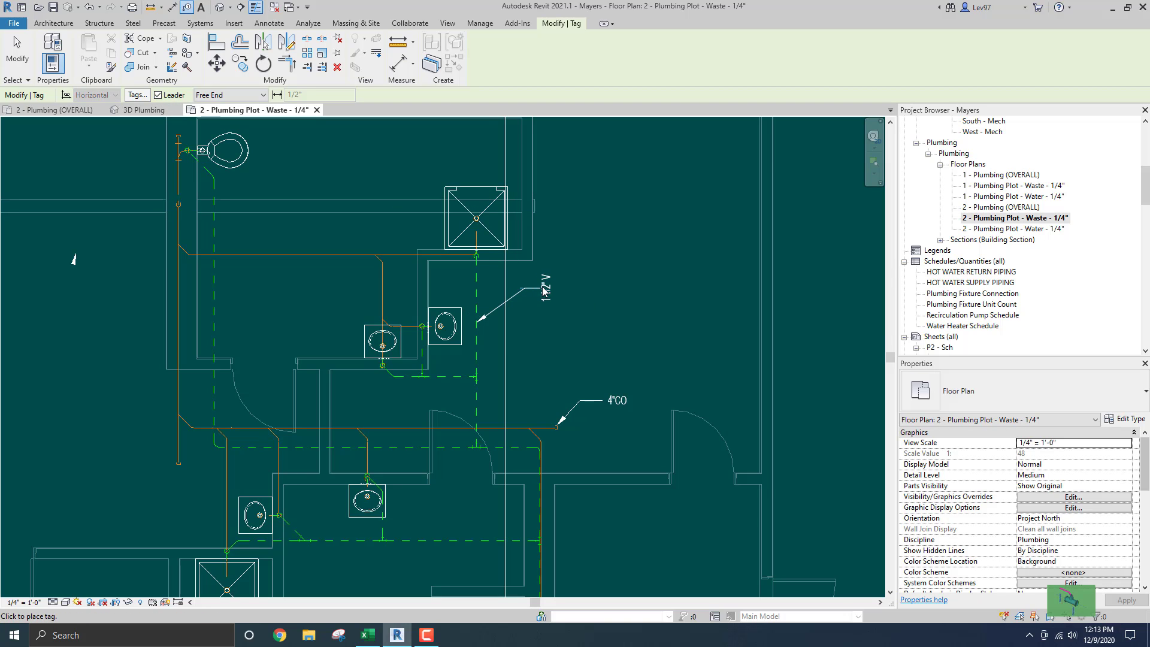
pyautogui.click(525, 290)
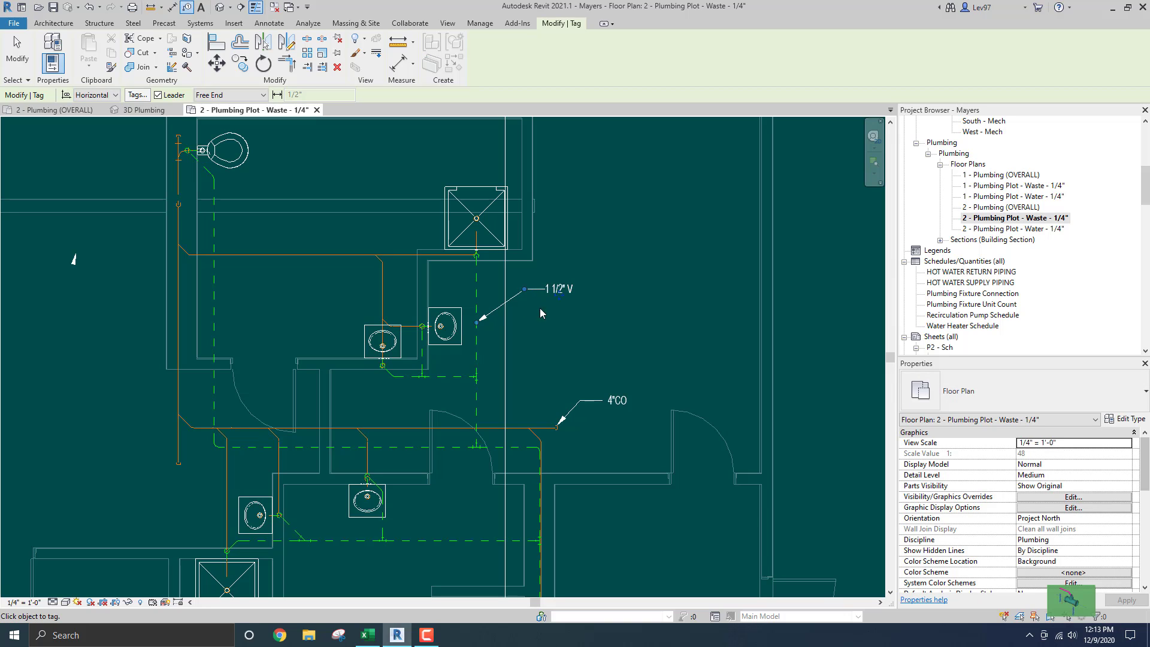
pyautogui.press('Escape')
# Try tagging the lavatory beside the vent pipe with a short leader to its upper edge, and delete that LAV-1 tag
pyautogui.scroll(3, 540, 308)
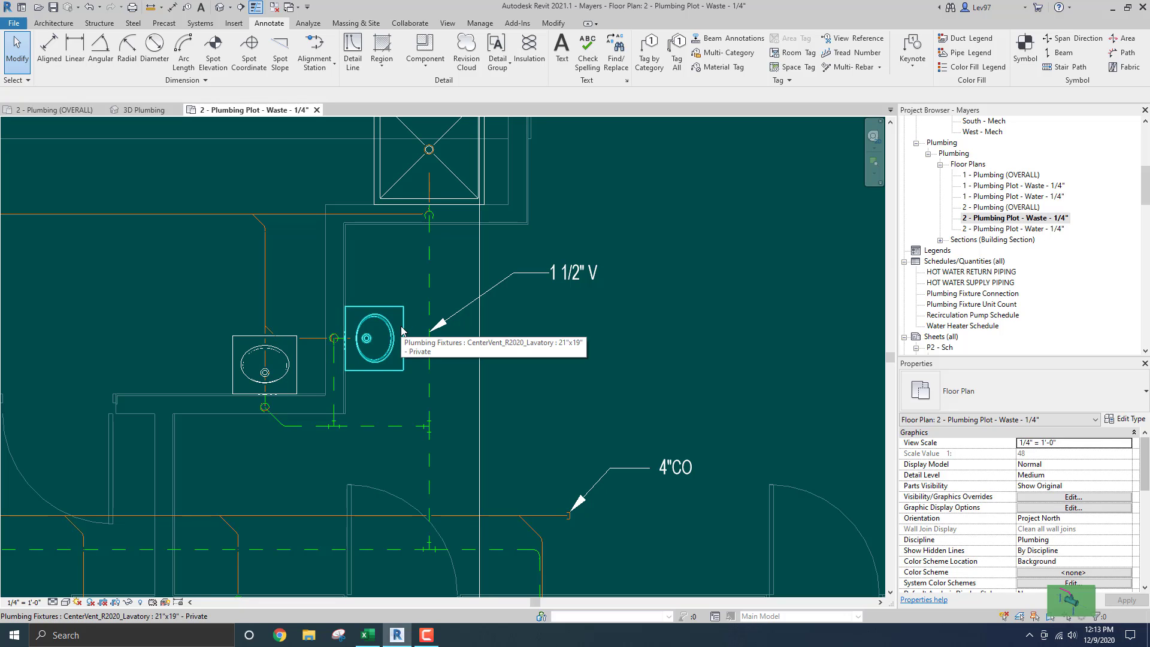
pyautogui.click(650, 65)
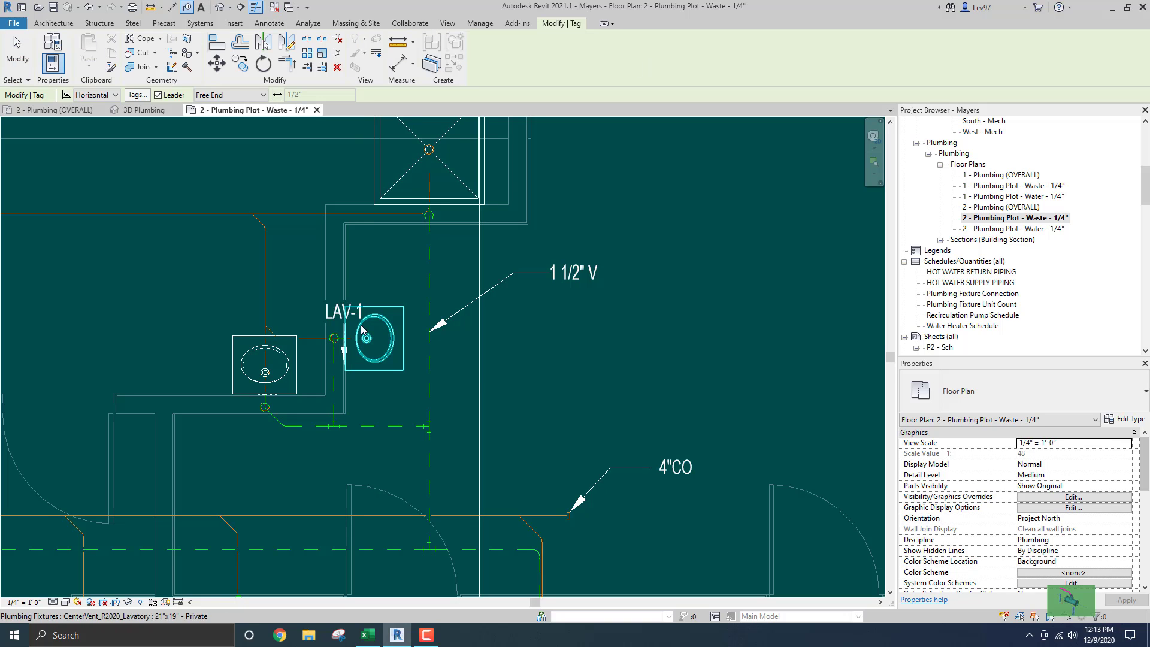
pyautogui.click(377, 304)
pyautogui.doubleClick(392, 261)
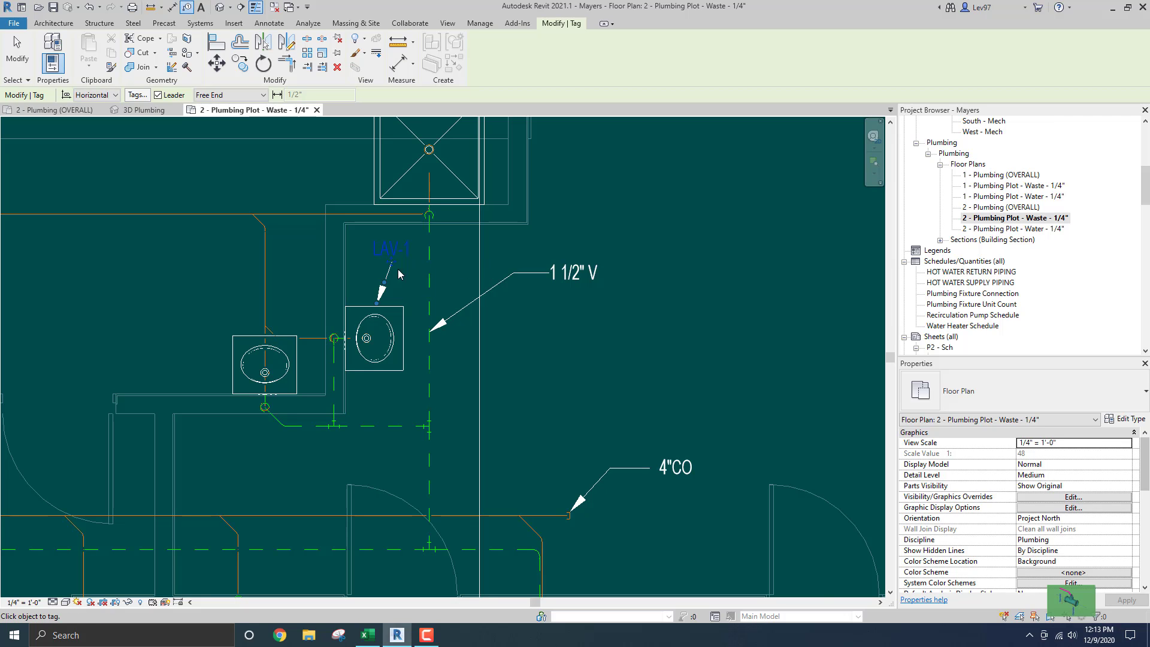
pyautogui.scroll(1, 400, 254)
pyautogui.scroll(4, 393, 295)
pyautogui.press('Escape')
pyautogui.press('Escape')
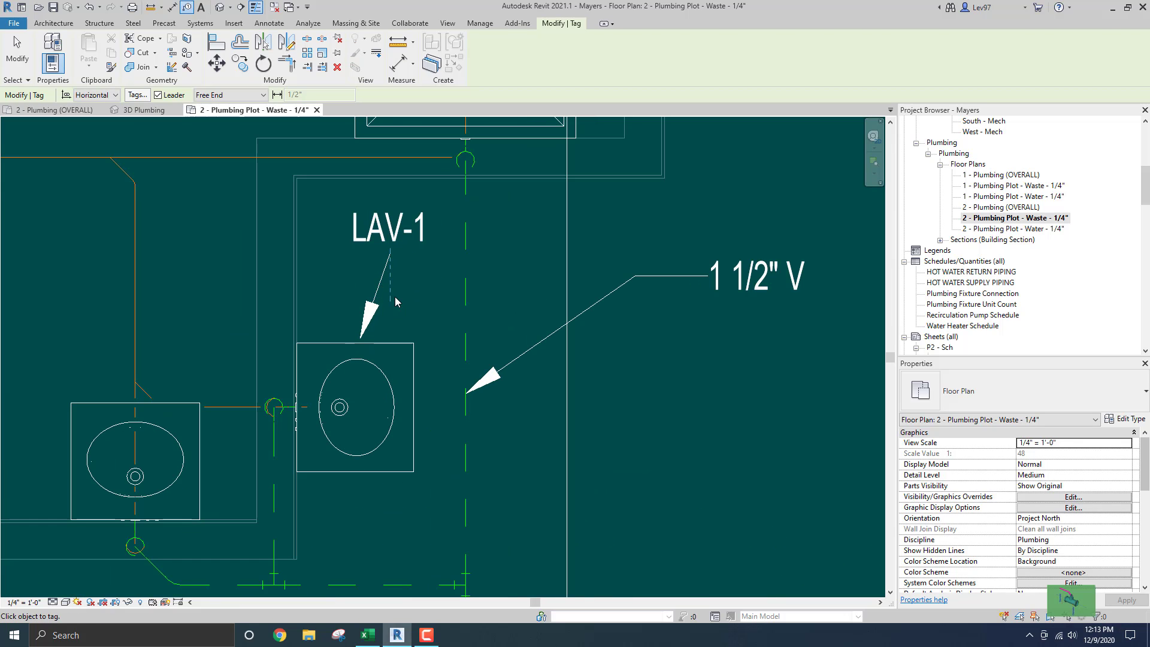
pyautogui.click(376, 314)
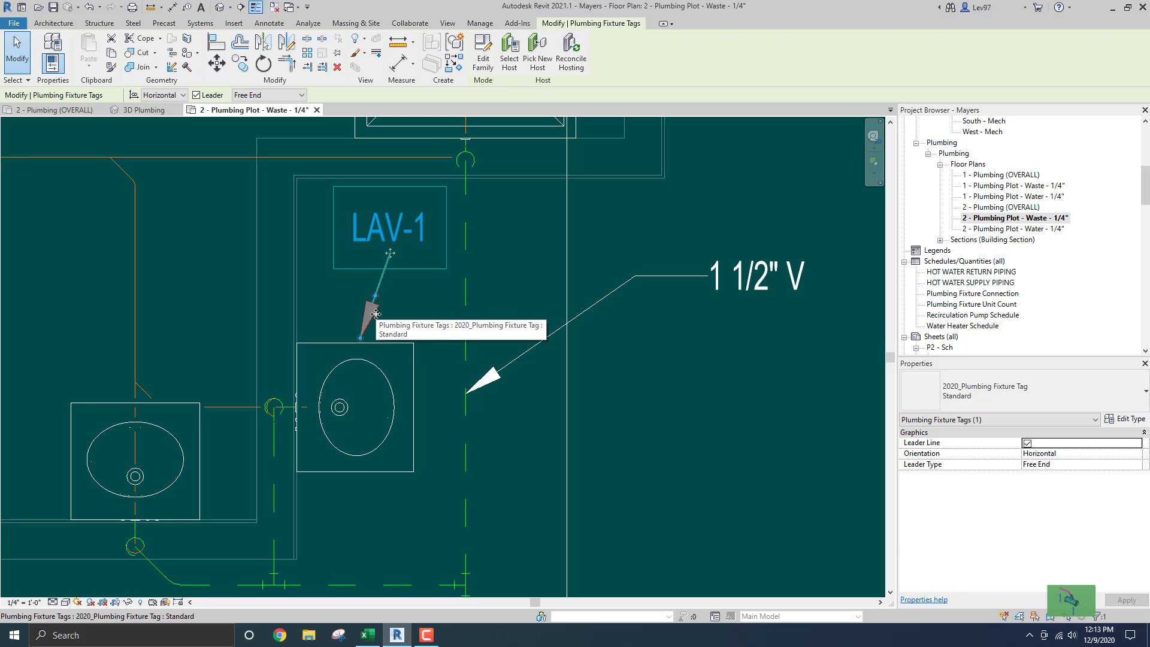
pyautogui.press('Delete')
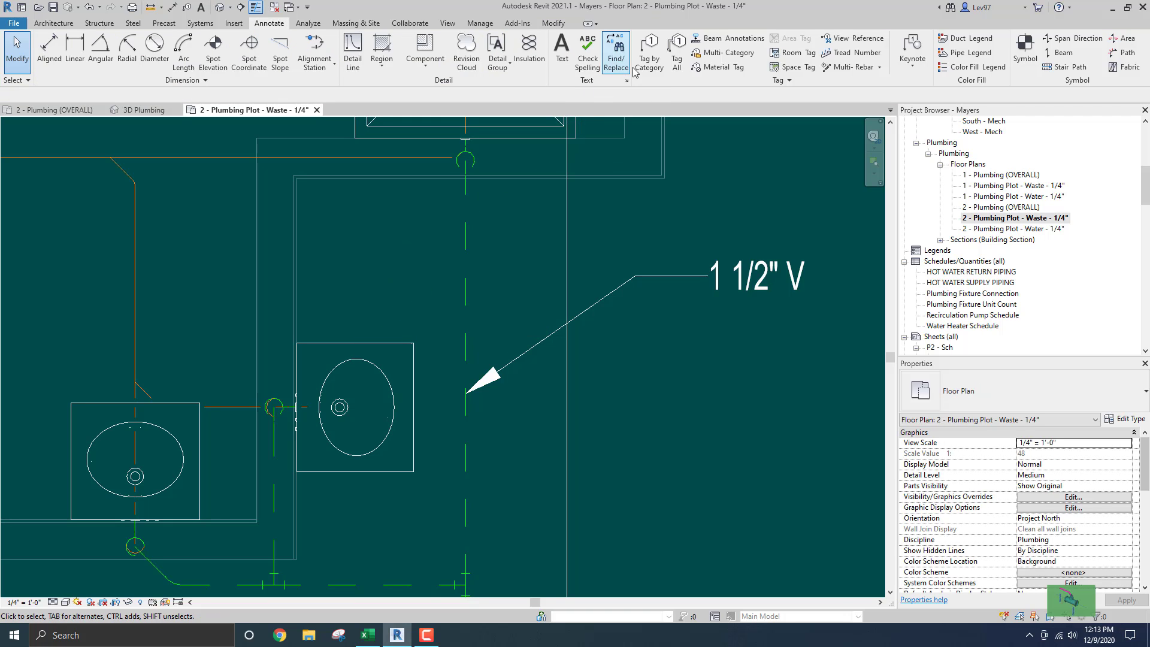
# Try tagging the same lavatory again with a straight leader from directly above it, and delete the tag
pyautogui.click(649, 54)
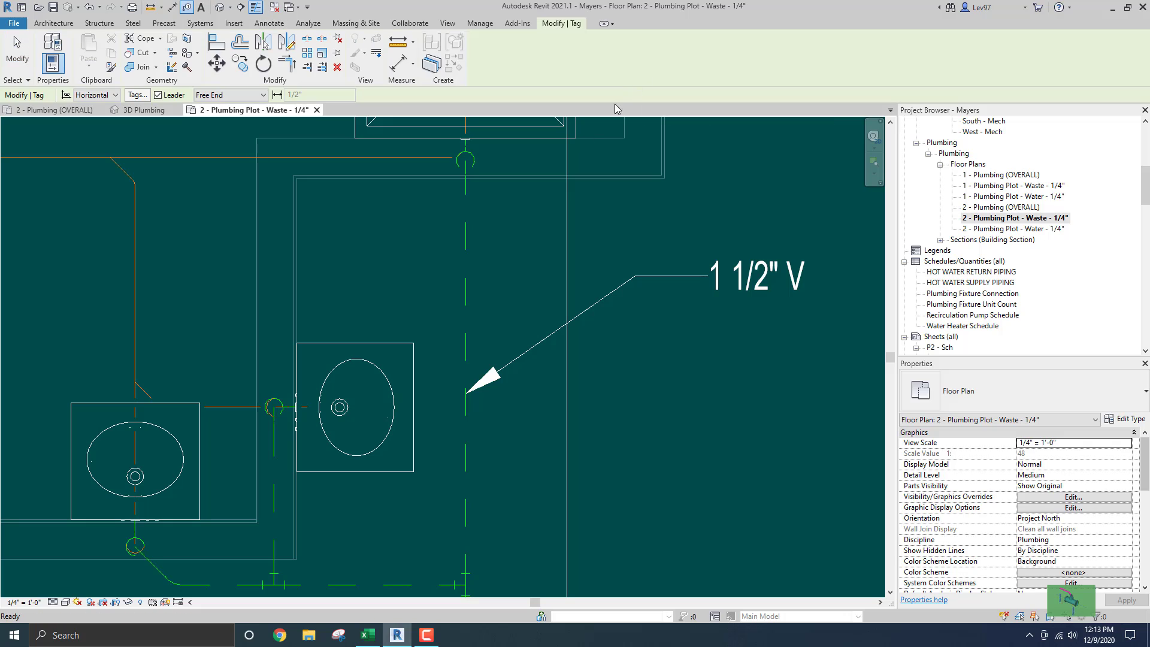
pyautogui.click(354, 340)
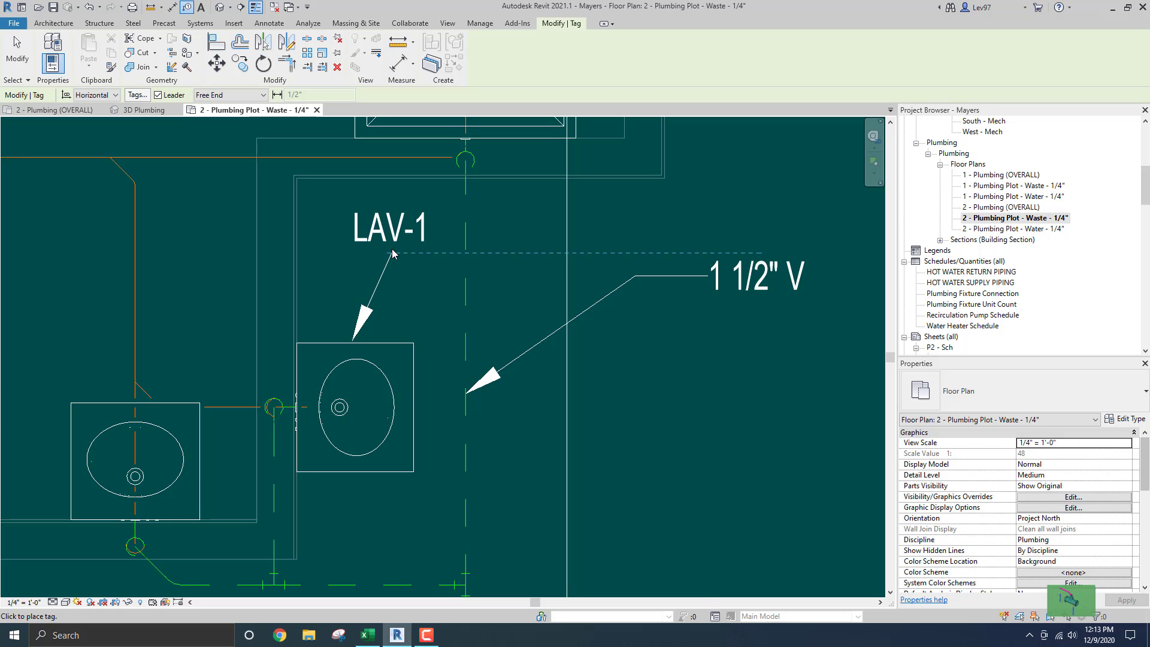
pyautogui.click(392, 252)
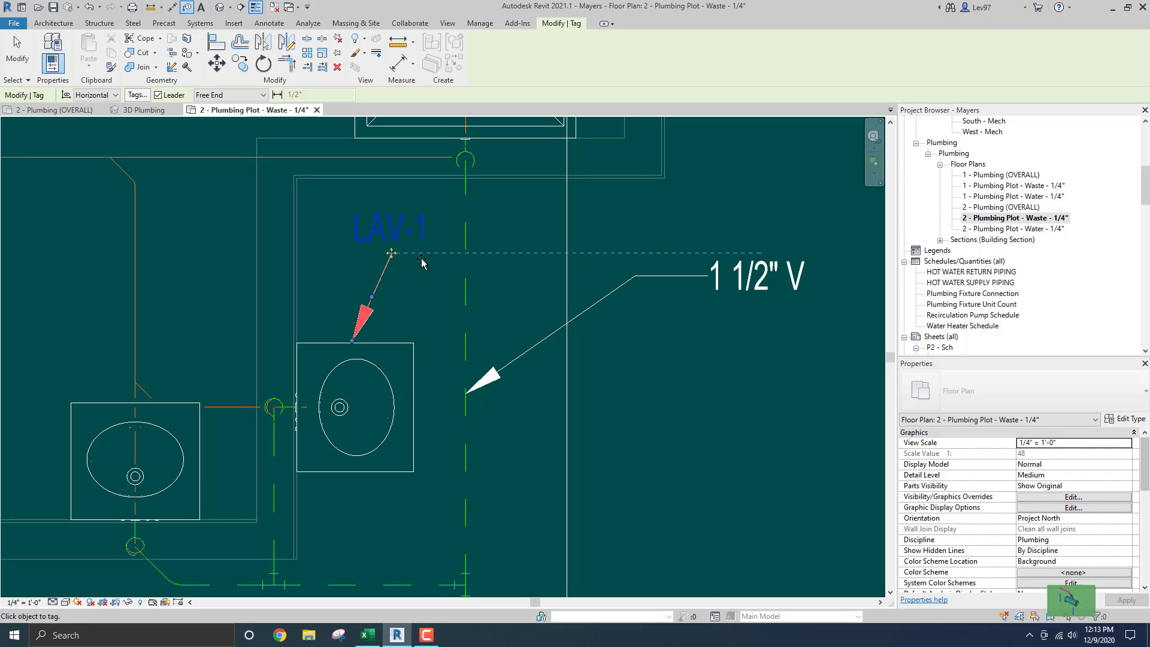
pyautogui.press('Escape')
pyautogui.click(348, 328)
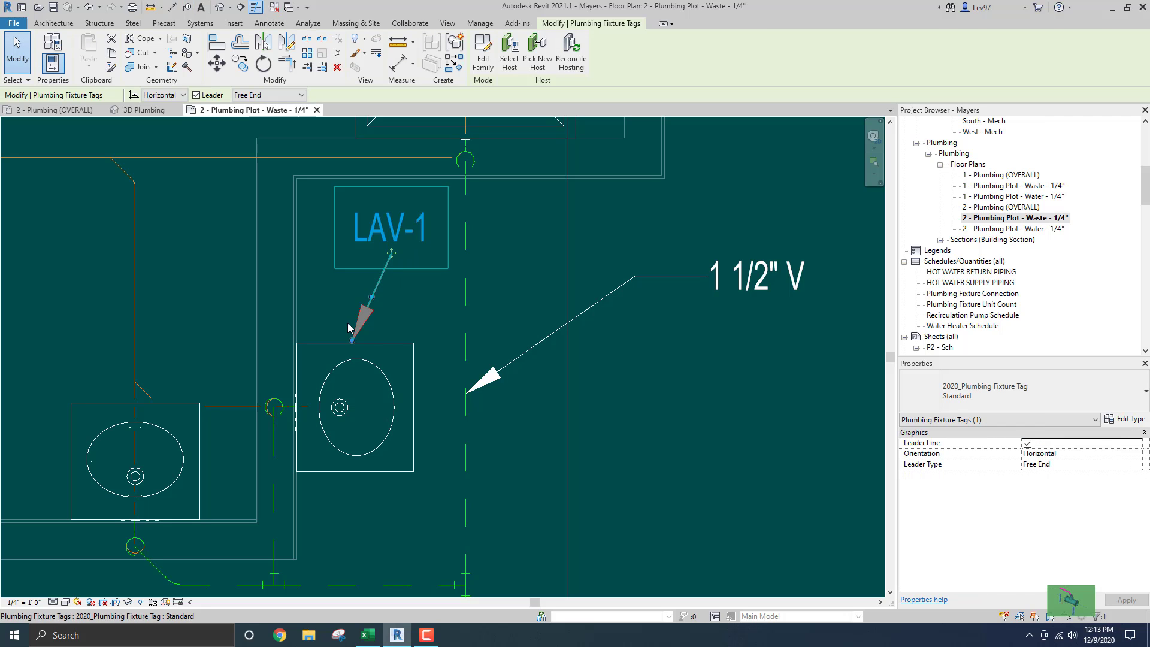
pyautogui.press('Delete')
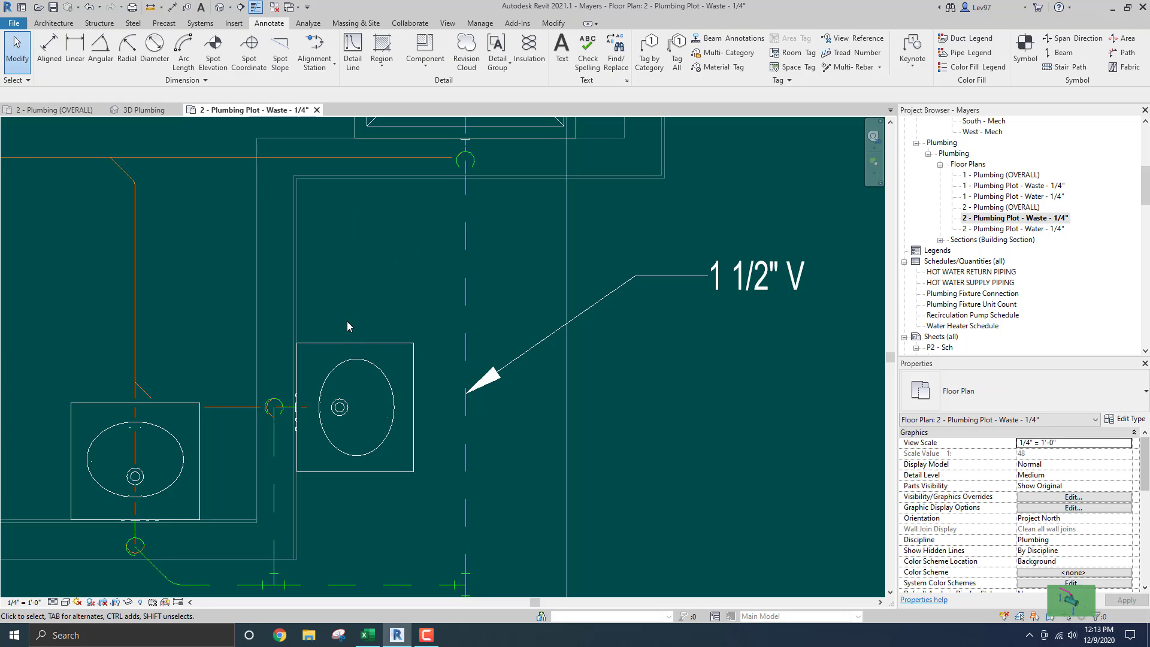
# Try tagging the lavatory with an elbowed leader from its upper edge and the text over the vent pipe, and delete the tag
pyautogui.click(649, 53)
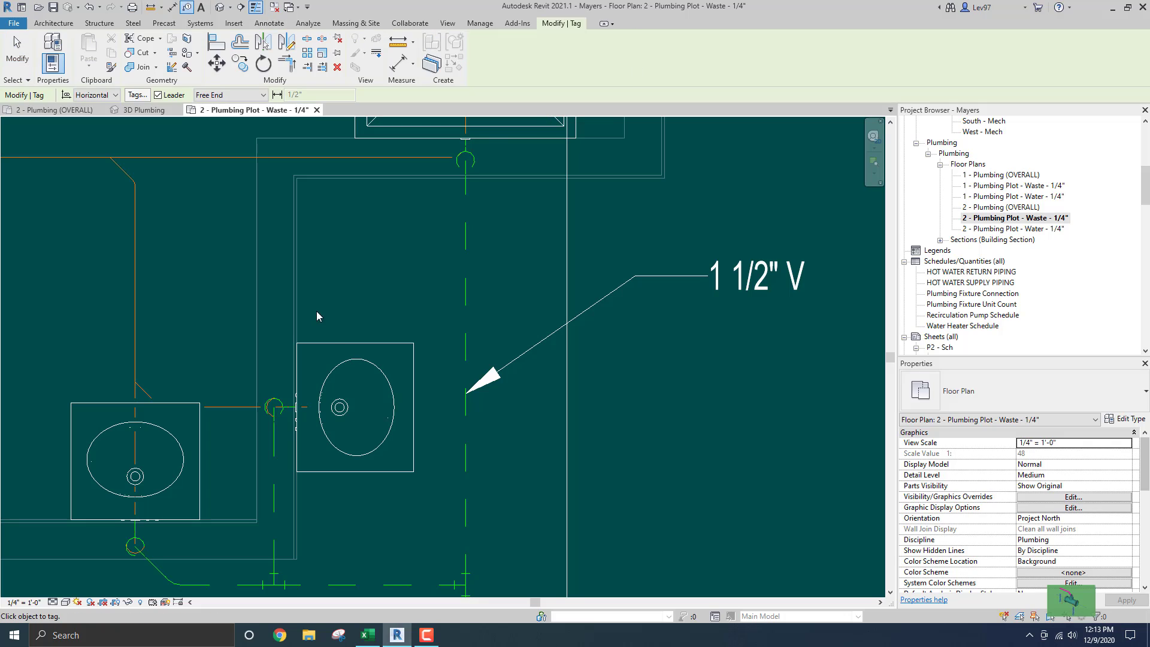
pyautogui.click(326, 347)
pyautogui.click(326, 342)
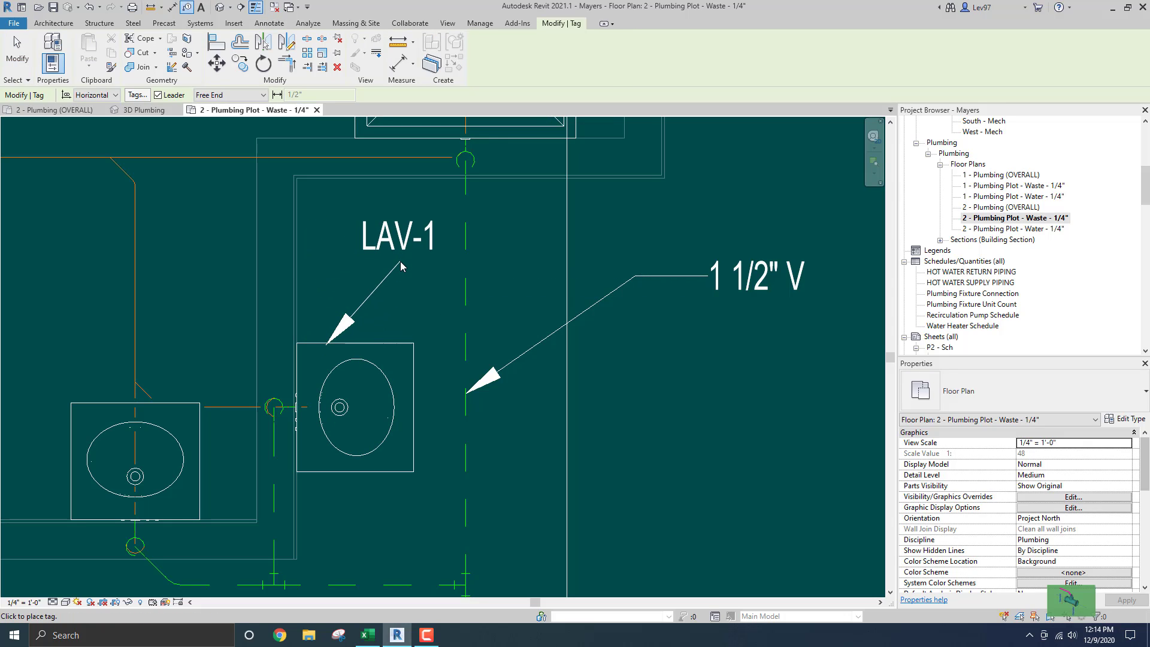
pyautogui.click(400, 264)
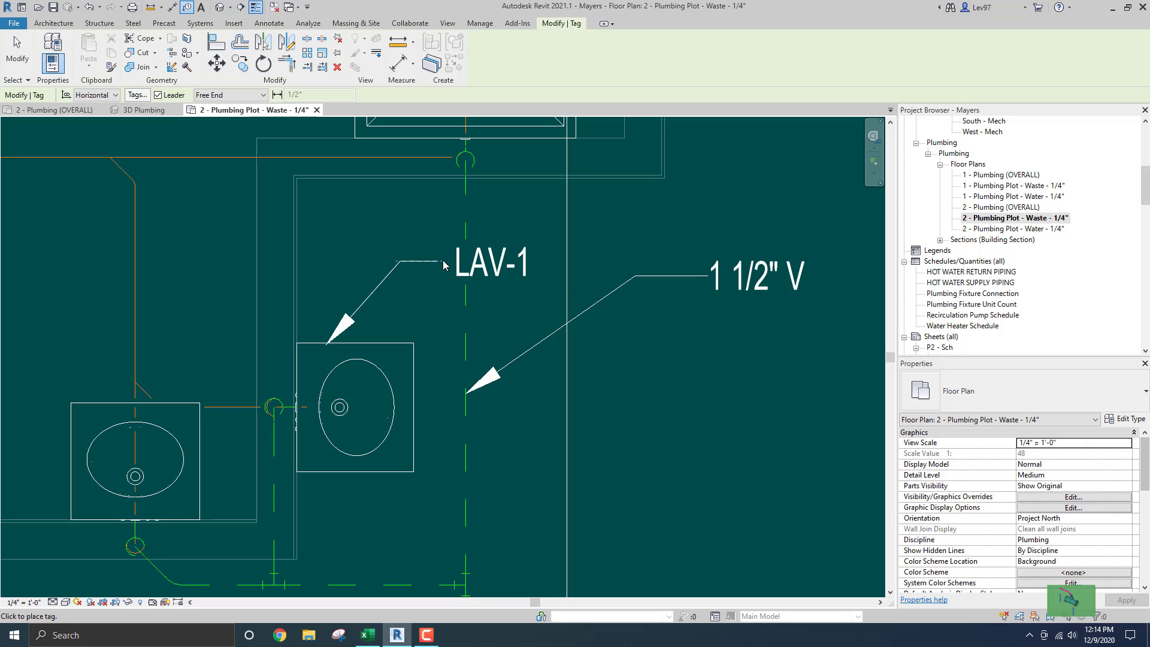
pyautogui.click(444, 260)
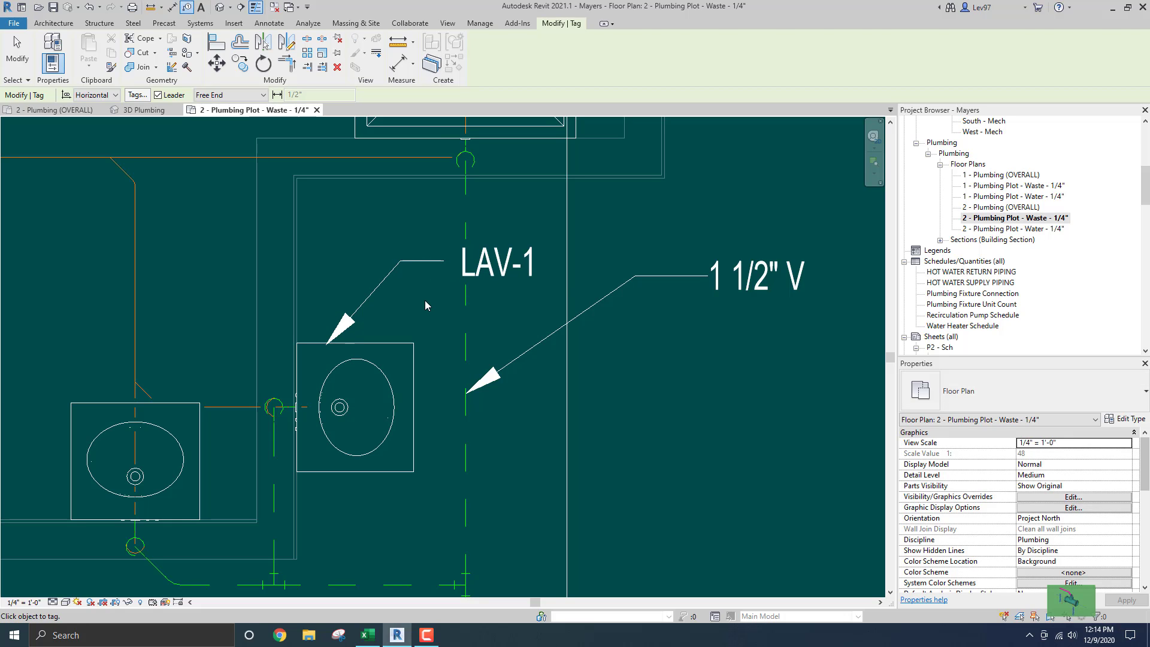
pyautogui.press('Escape')
pyautogui.click(371, 299)
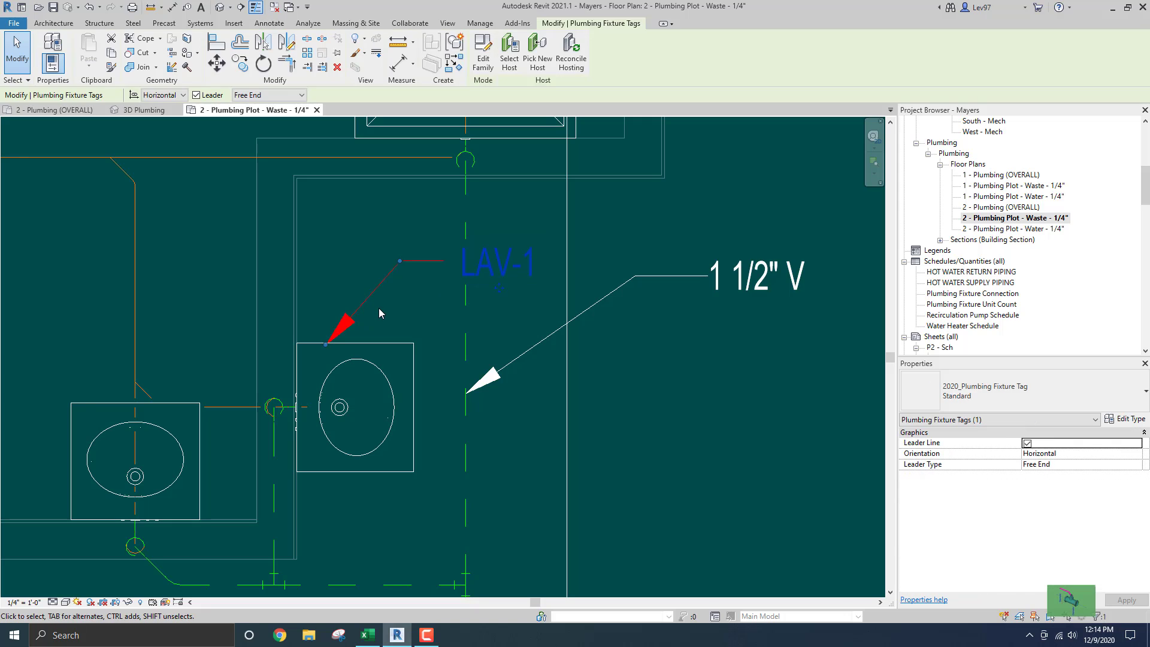
pyautogui.press('Delete')
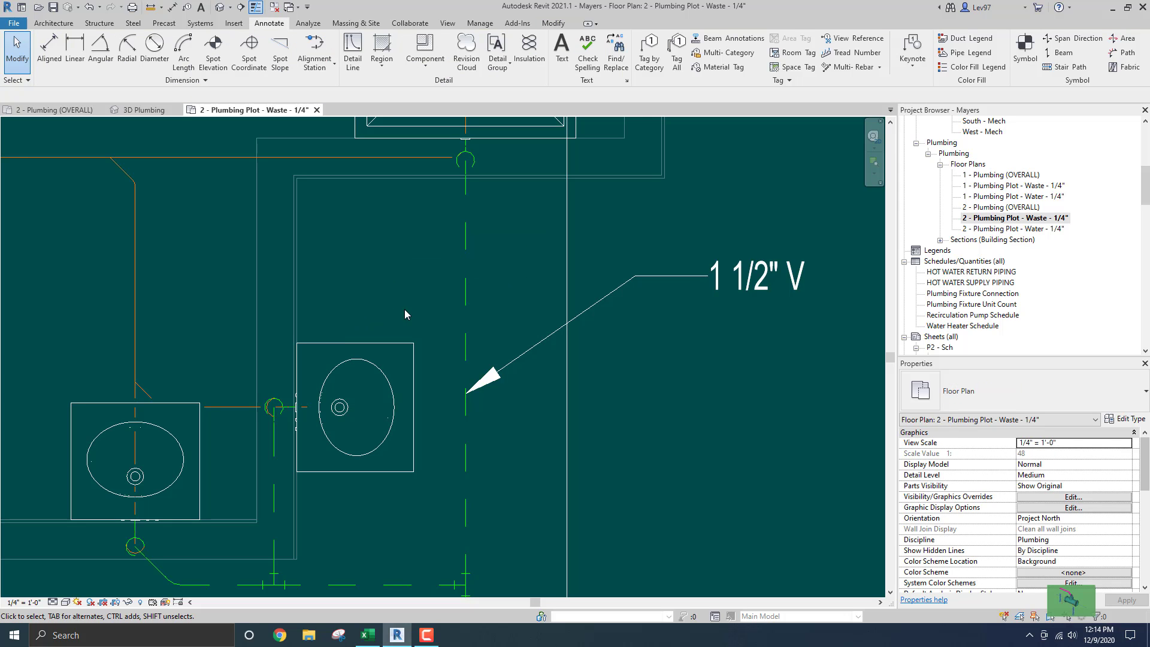
# Reposition the 1 1/2" V pipe tag and its leader elbow so the shoulder runs level, closer to the vent pipe
pyautogui.click(602, 312)
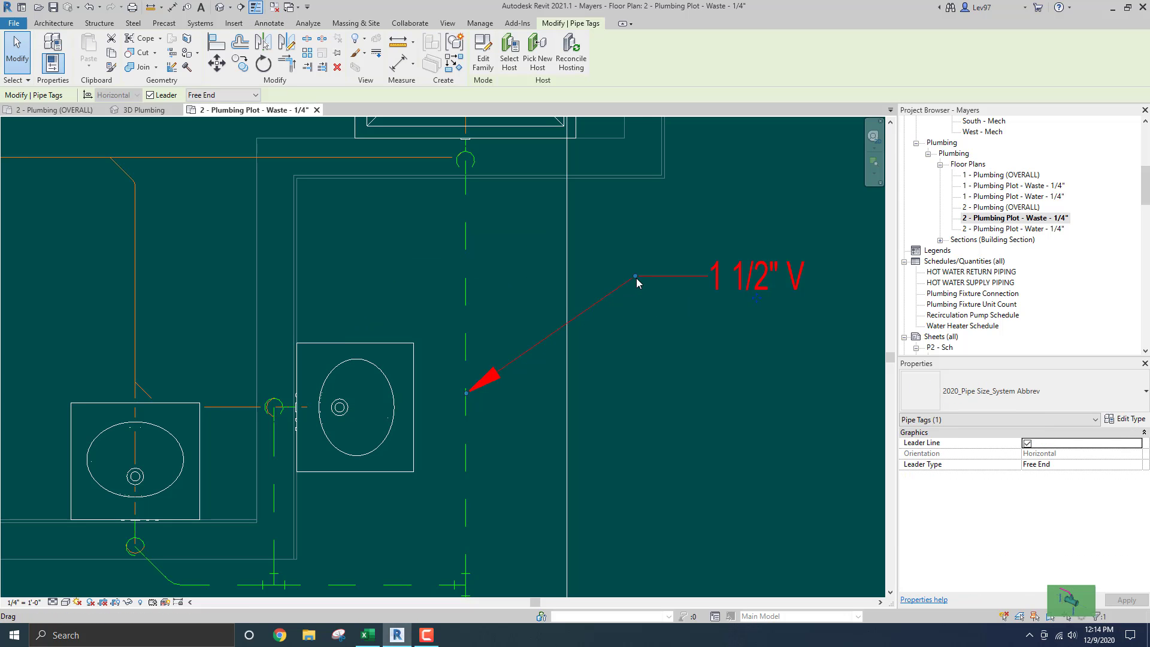
pyautogui.moveTo(635, 277); pyautogui.dragTo(517, 304)
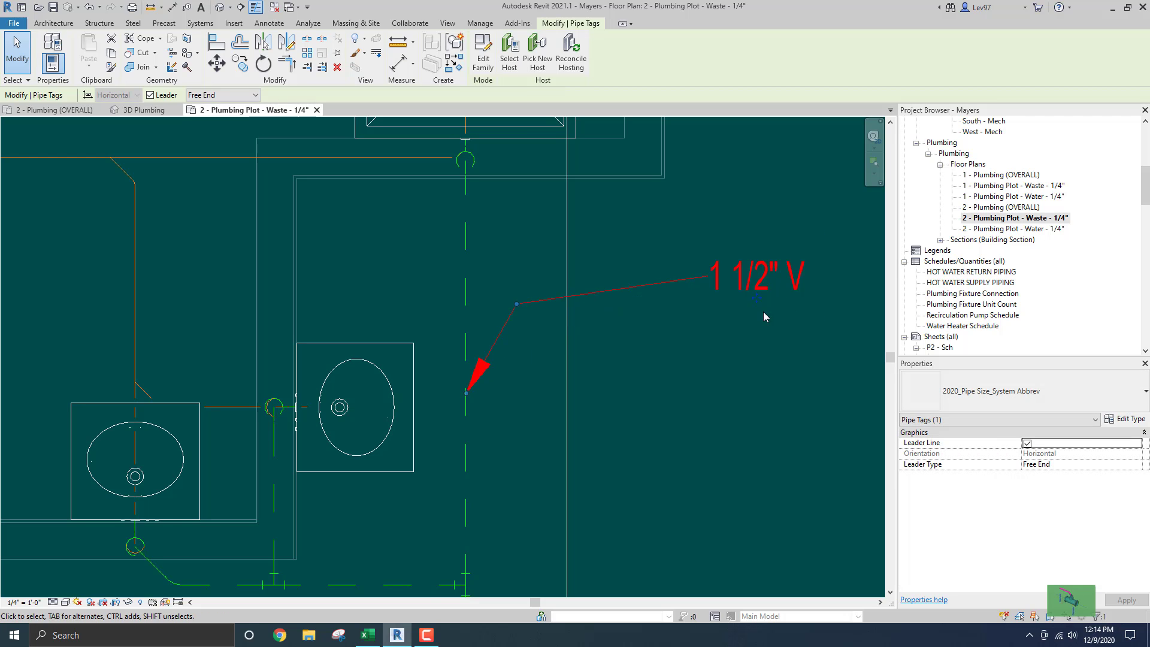
pyautogui.moveTo(760, 298); pyautogui.dragTo(761, 347)
pyautogui.moveTo(519, 353); pyautogui.dragTo(534, 332)
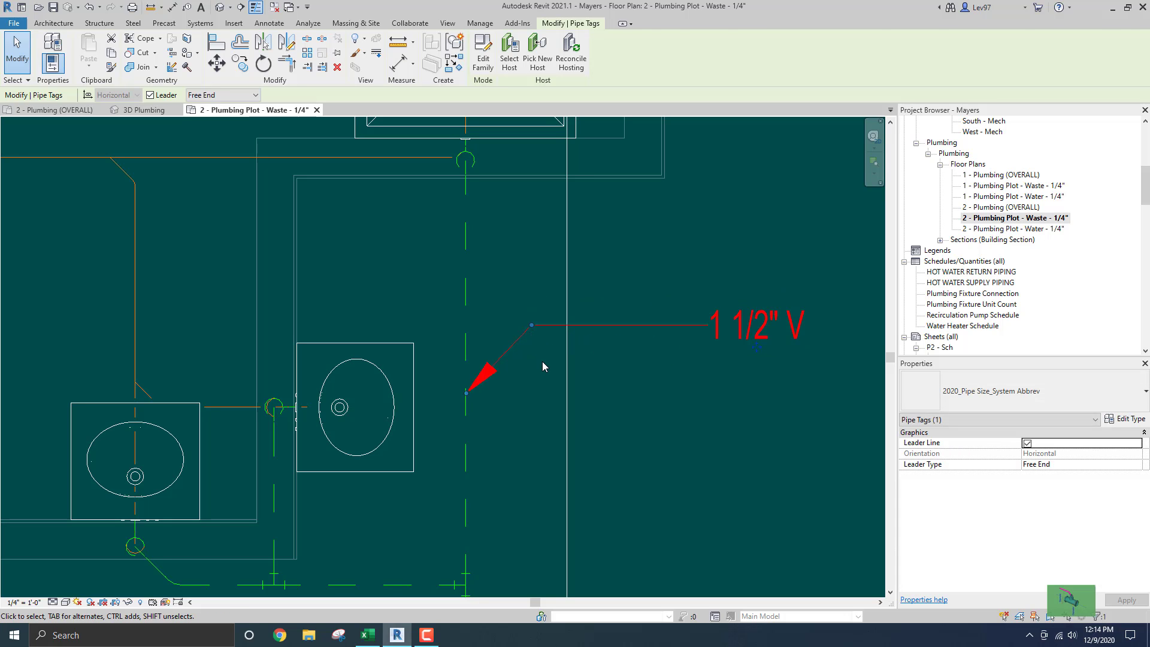
pyautogui.click(541, 363)
# Open the 2020_Pipe Size_System Abbrev tag family to view its label, and close it without saving
pyautogui.doubleClick(712, 351)
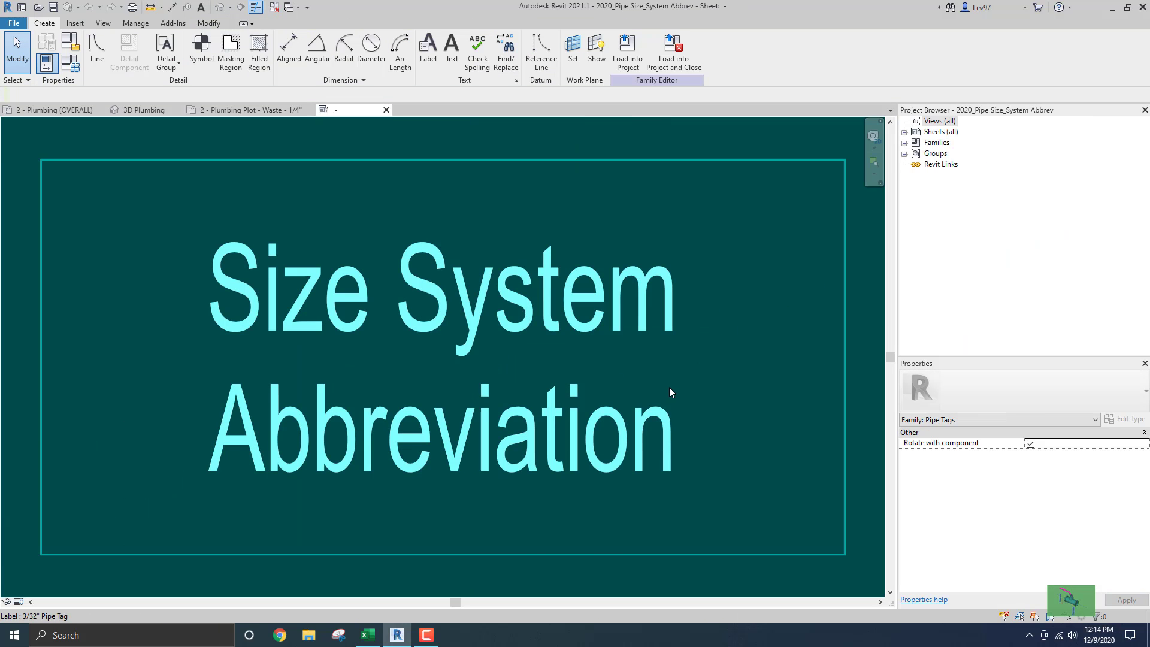
pyautogui.click(387, 111)
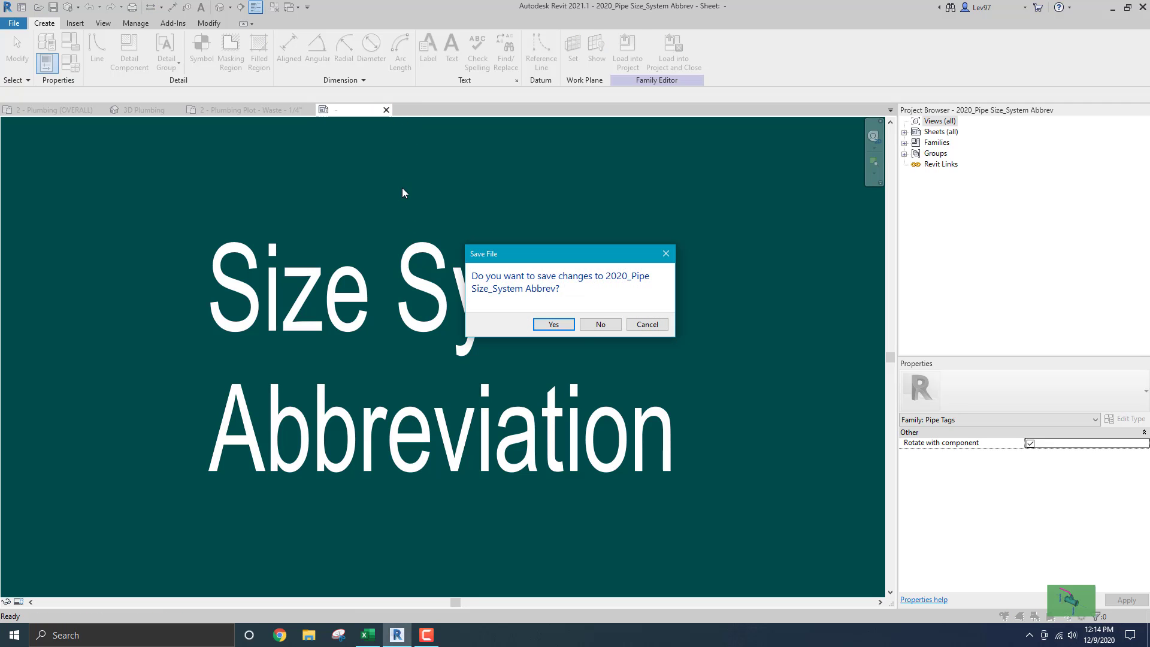
pyautogui.click(600, 325)
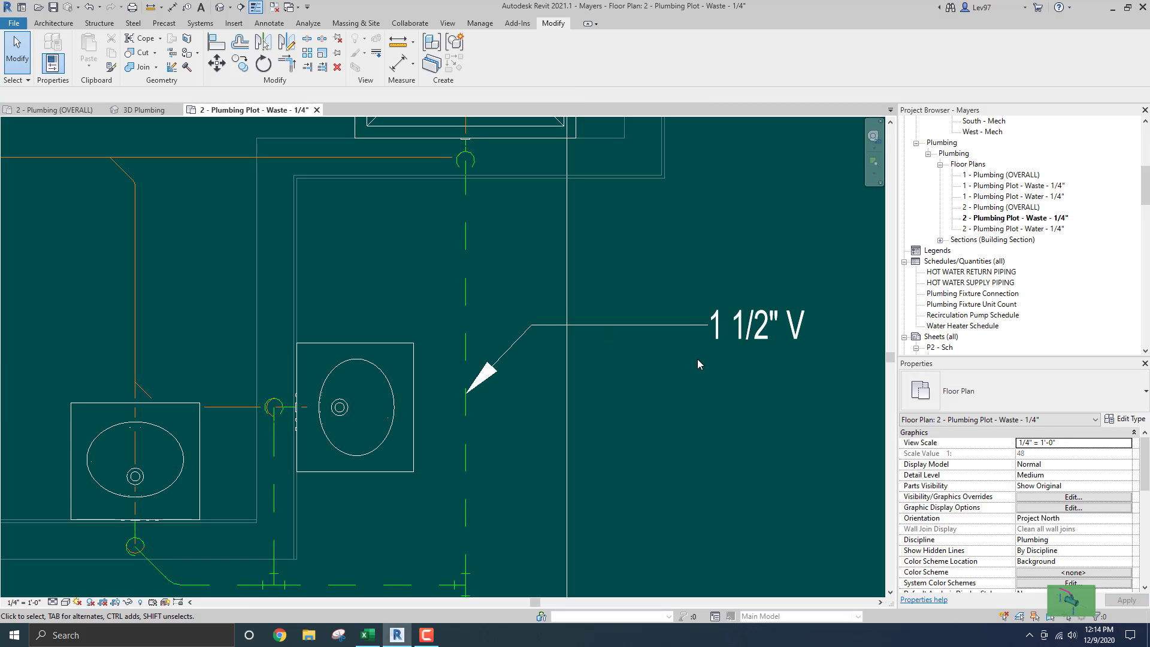
# Delete the 1 1/2" V pipe tag and tag the lavatory LAV-1 with an elbowed leader from its right edge
pyautogui.click(715, 343)
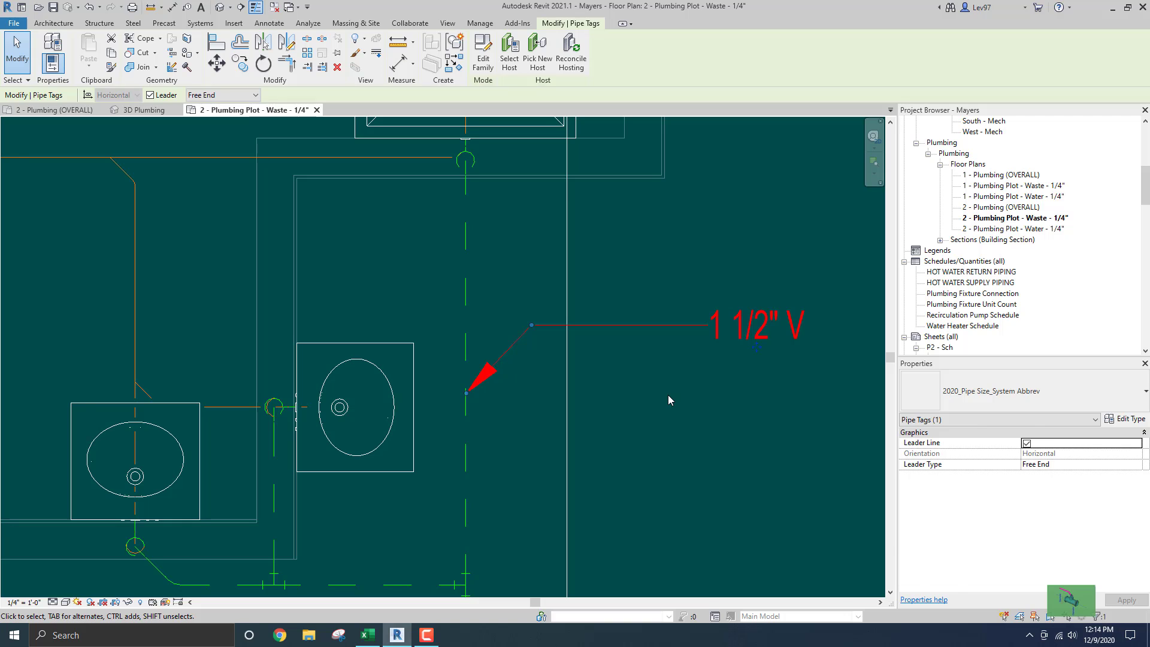
pyautogui.press('Delete')
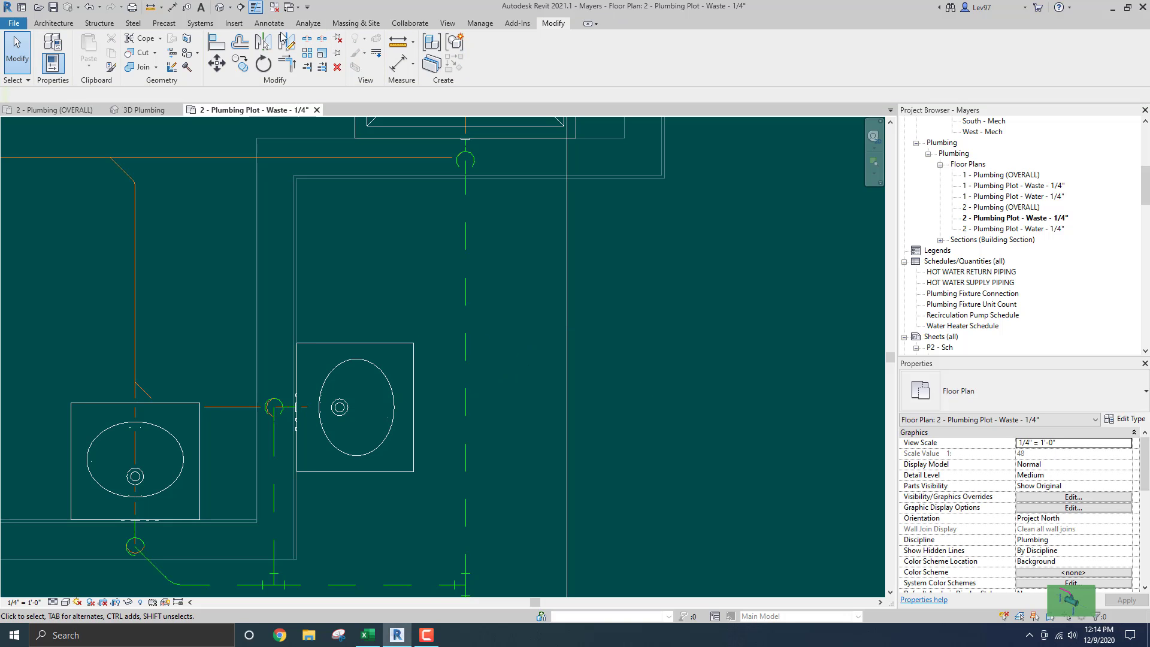
pyautogui.click(270, 23)
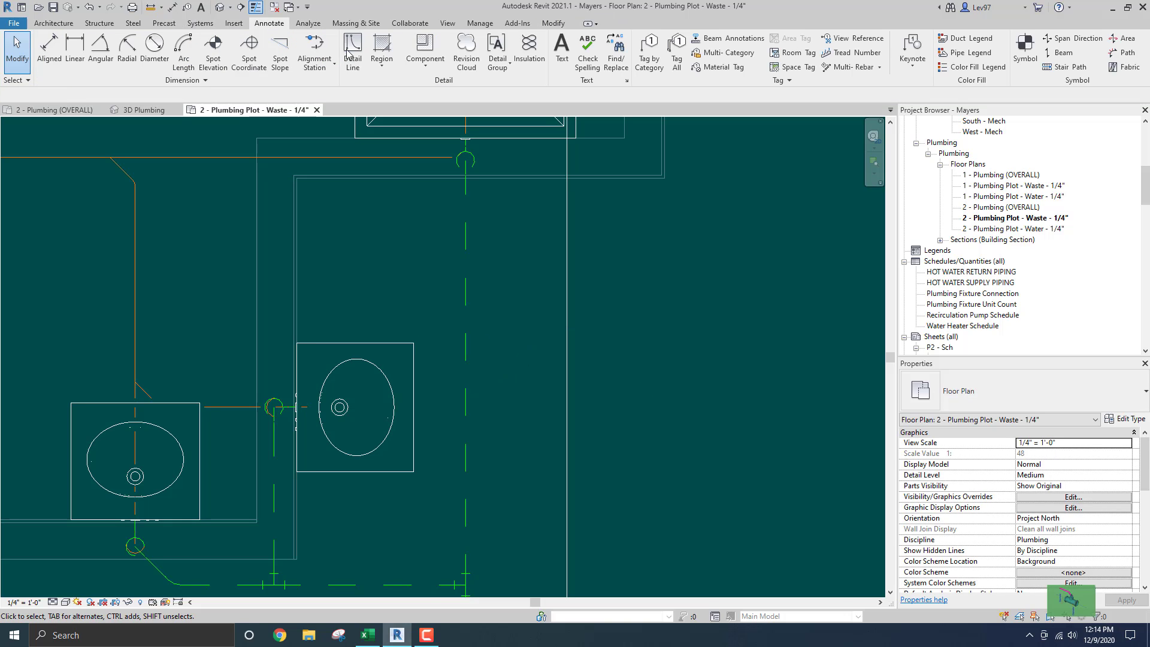
pyautogui.click(650, 63)
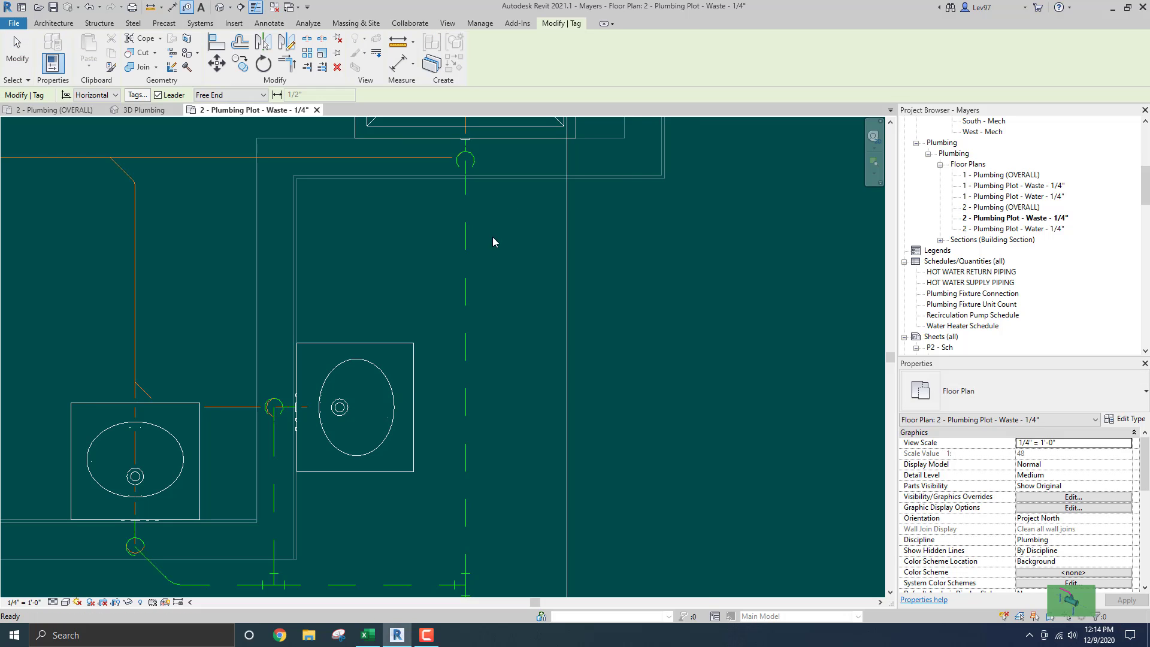
pyautogui.click(417, 387)
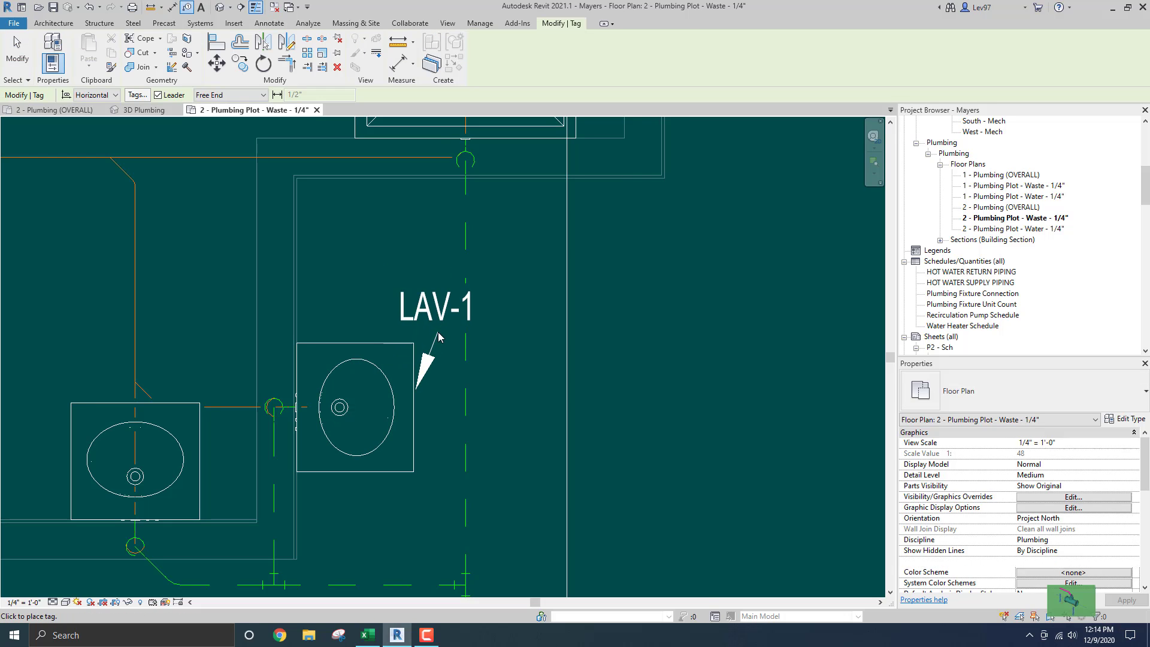
pyautogui.click(442, 318)
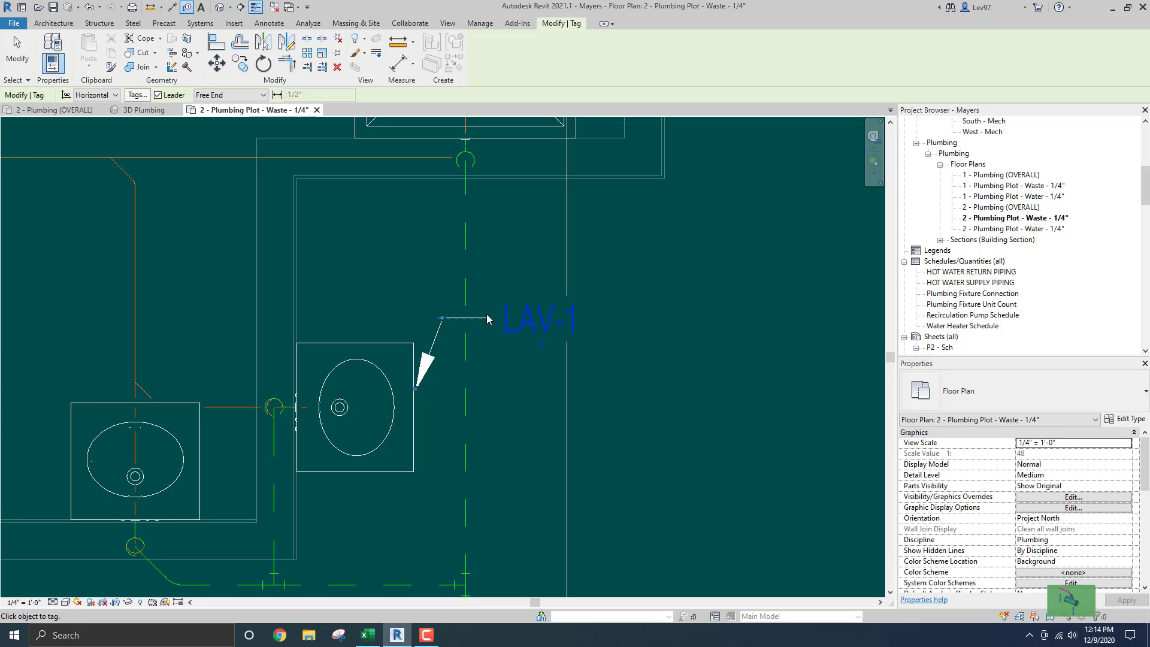
pyautogui.click(486, 318)
pyautogui.press('Escape')
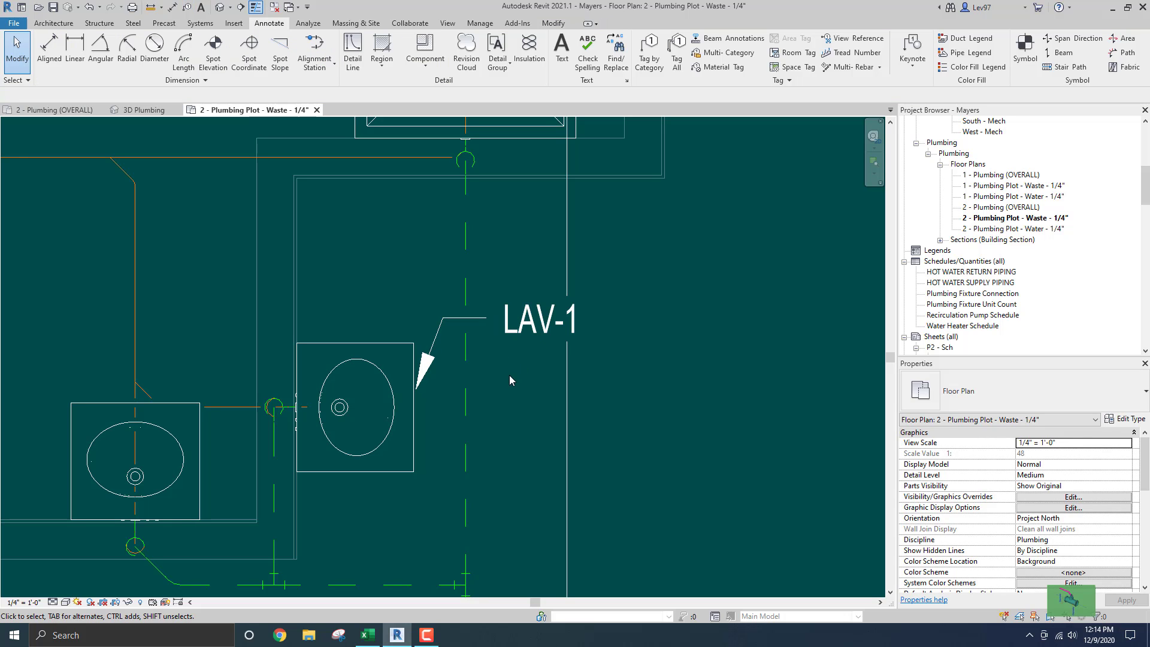
# Tag the lavatory LAV-1 again without a leader and place the tag text just above the fixture
pyautogui.click(514, 320)
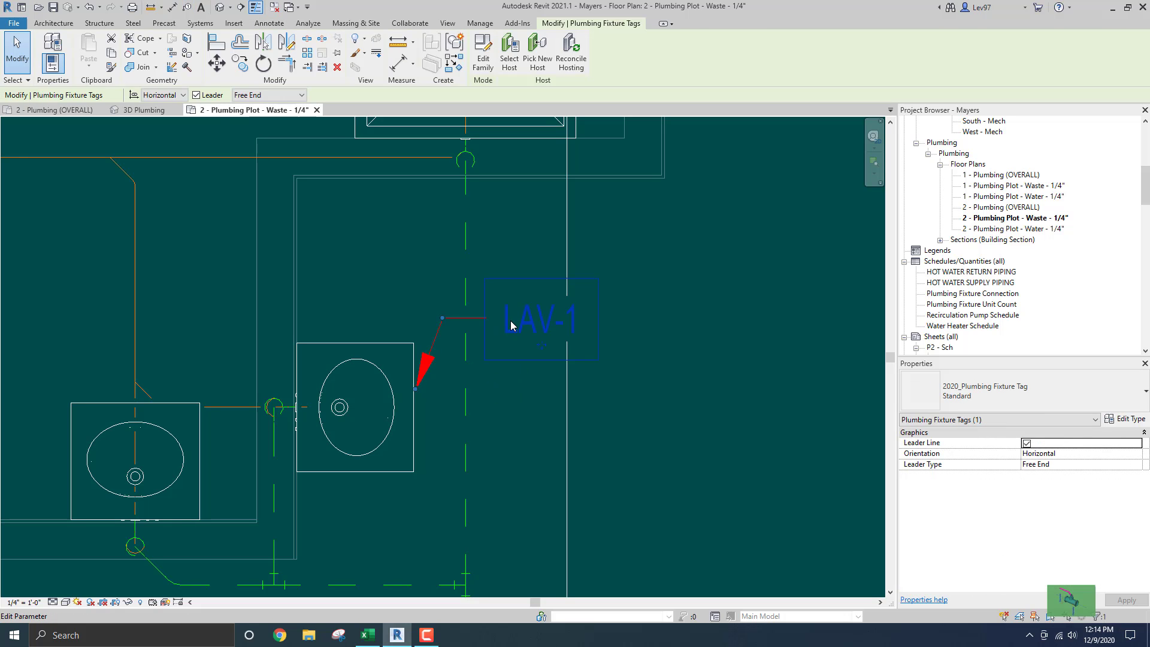
pyautogui.click(394, 294)
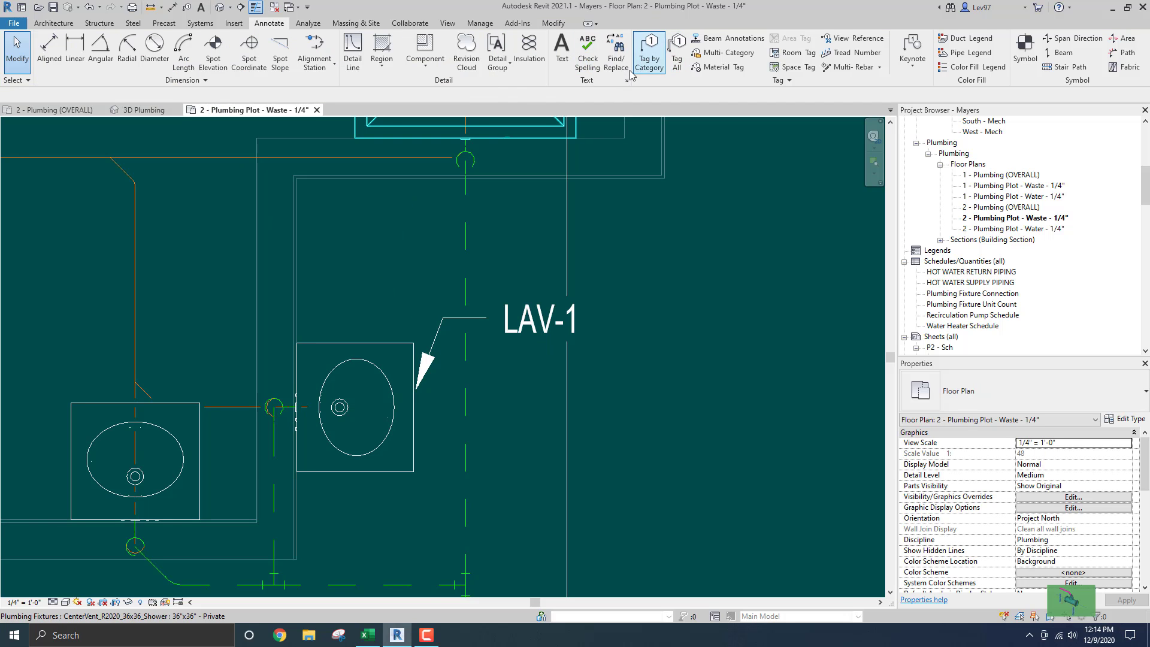
pyautogui.click(647, 61)
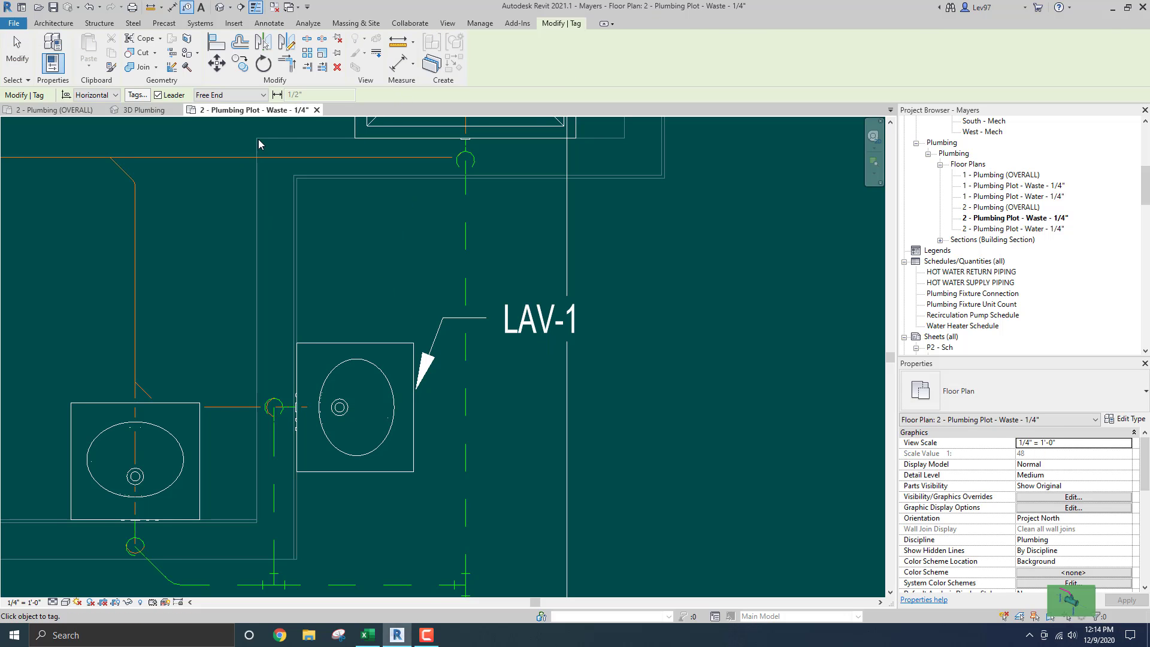
pyautogui.click(158, 94)
pyautogui.click(327, 398)
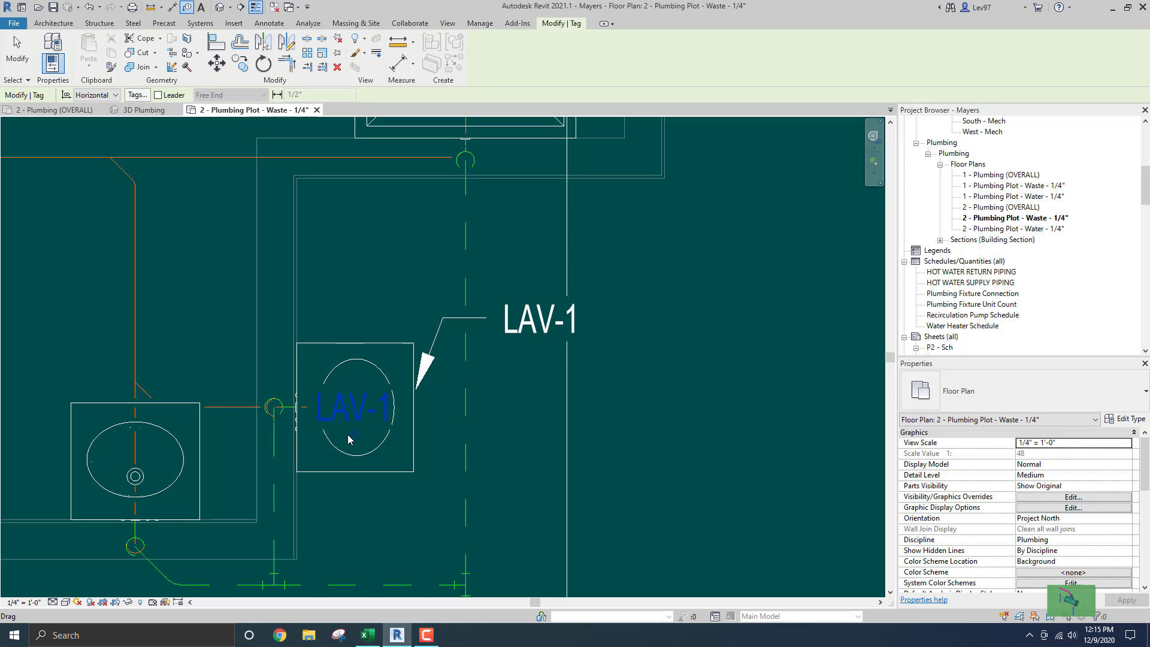
pyautogui.moveTo(353, 439); pyautogui.dragTo(355, 339)
pyautogui.press('Escape')
pyautogui.scroll(-5, 393, 375)
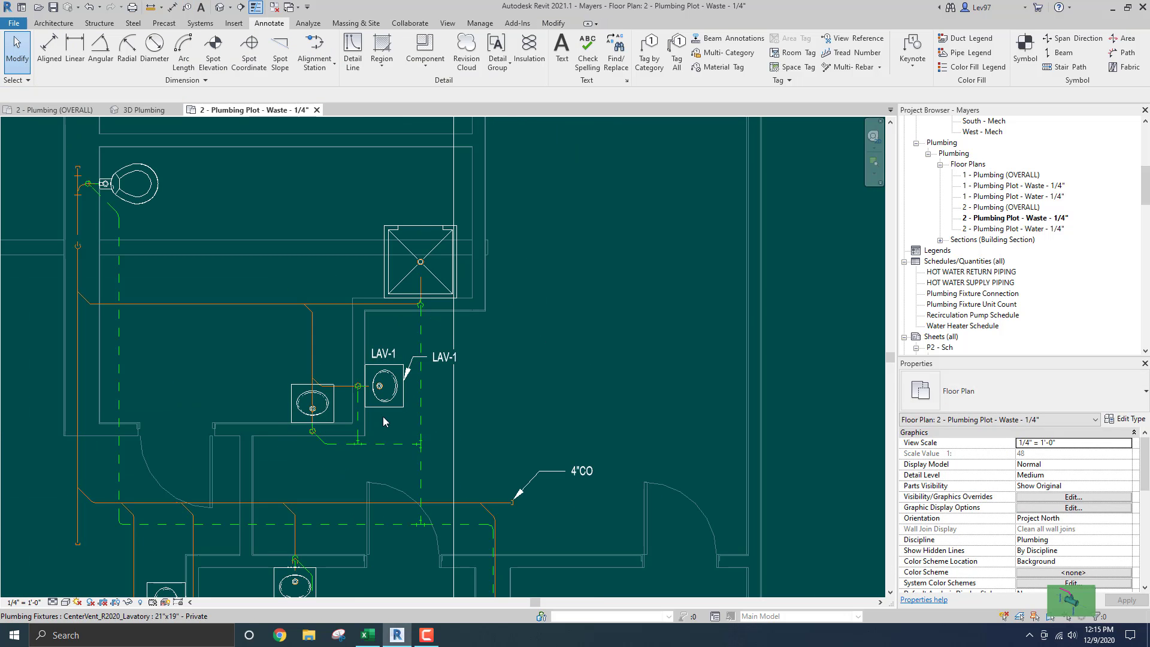
pyautogui.scroll(2, 424, 393)
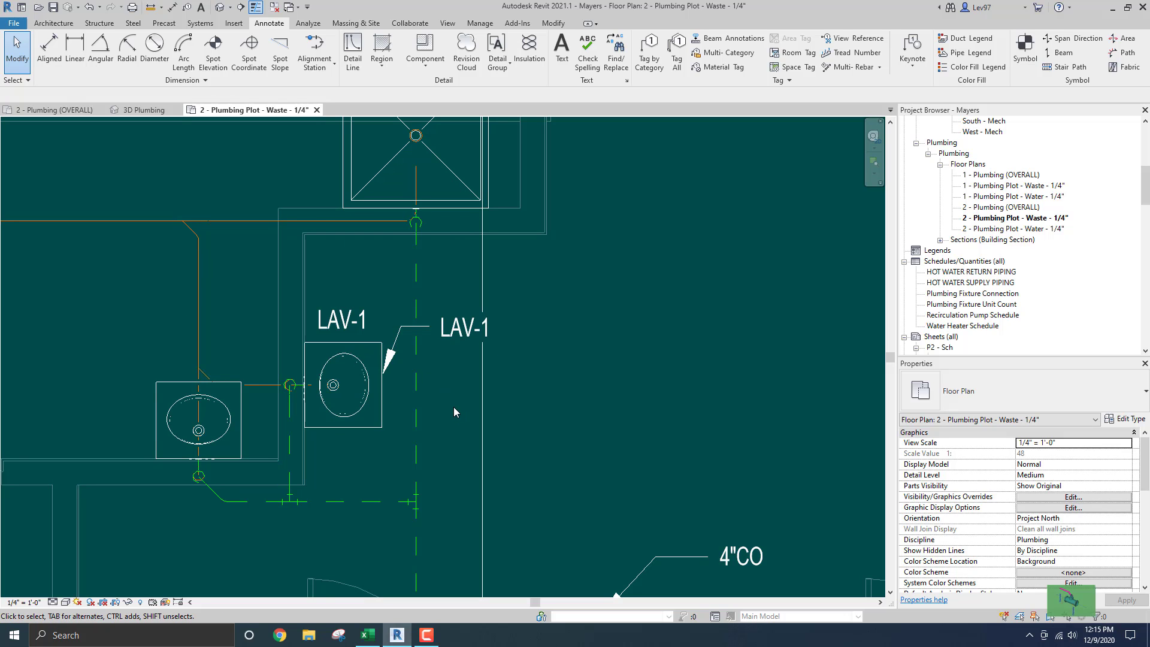
pyautogui.moveTo(452, 405); pyautogui.dragTo(540, 339, button='middle')
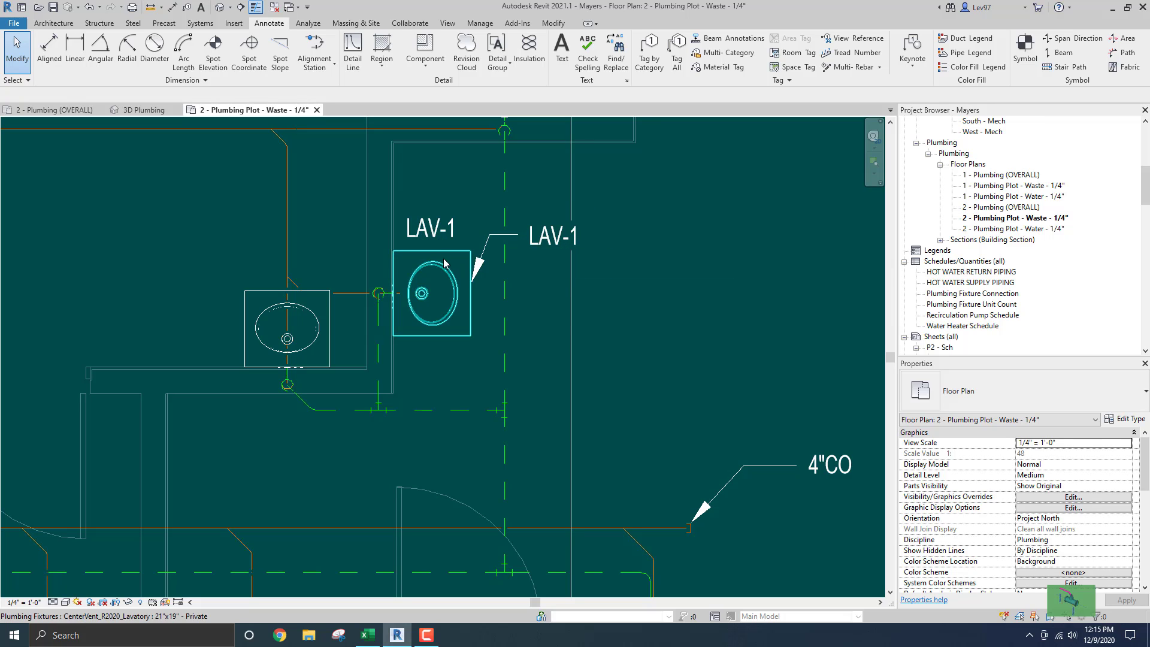
# Open the 2 - Plumbing (OVERALL) floor plan and examine the waste and vent piping around the fixtures
pyautogui.click(65, 110)
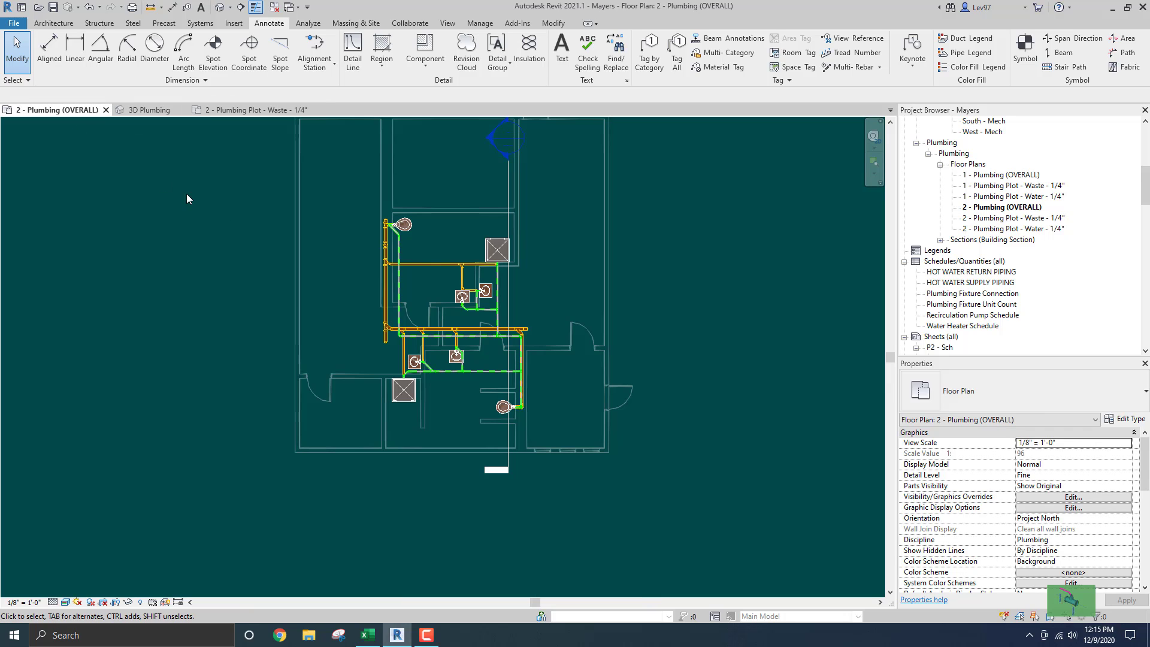
pyautogui.moveTo(247, 293); pyautogui.dragTo(217, 297, button='middle')
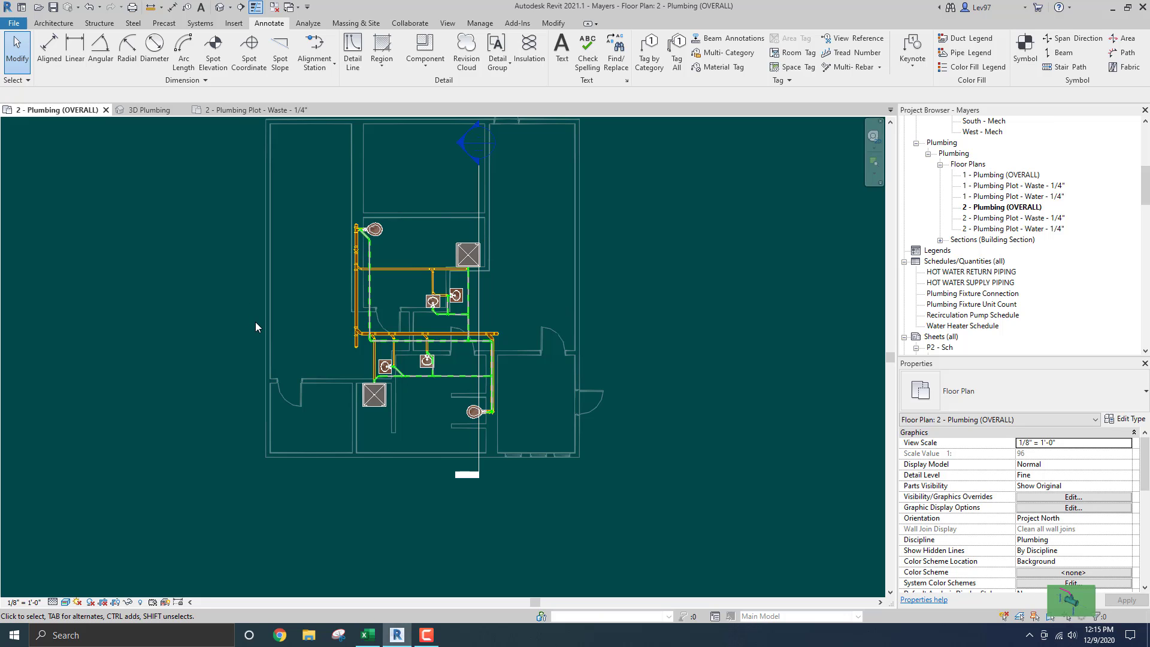
pyautogui.scroll(6, 378, 293)
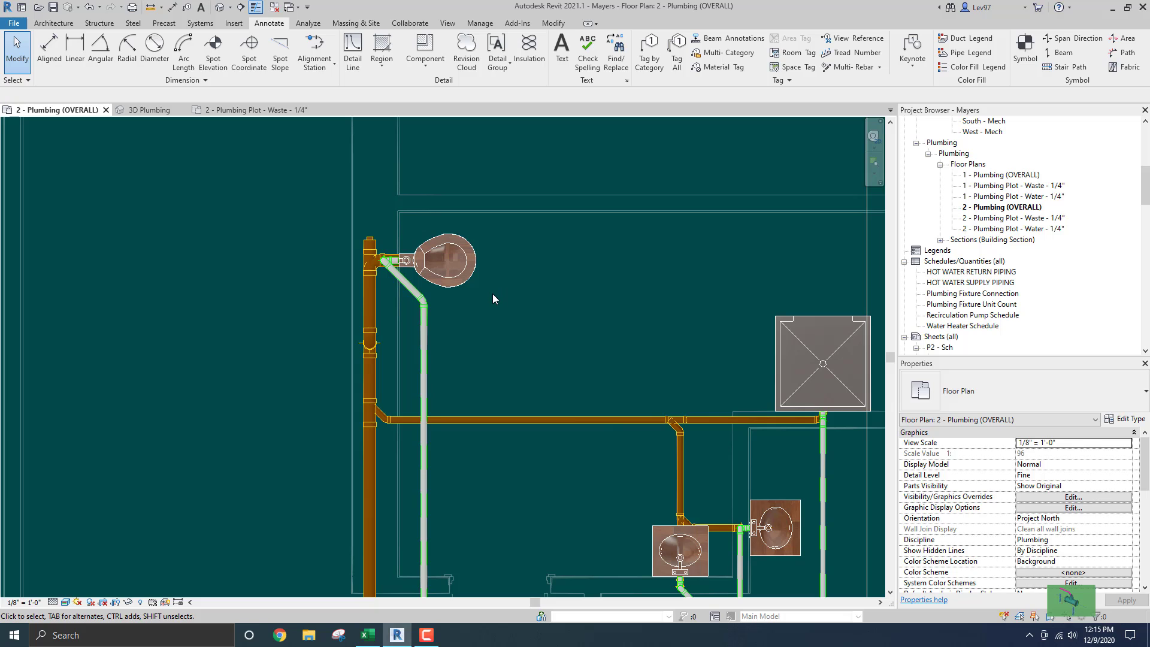
pyautogui.moveTo(495, 293); pyautogui.dragTo(541, 292, button='middle')
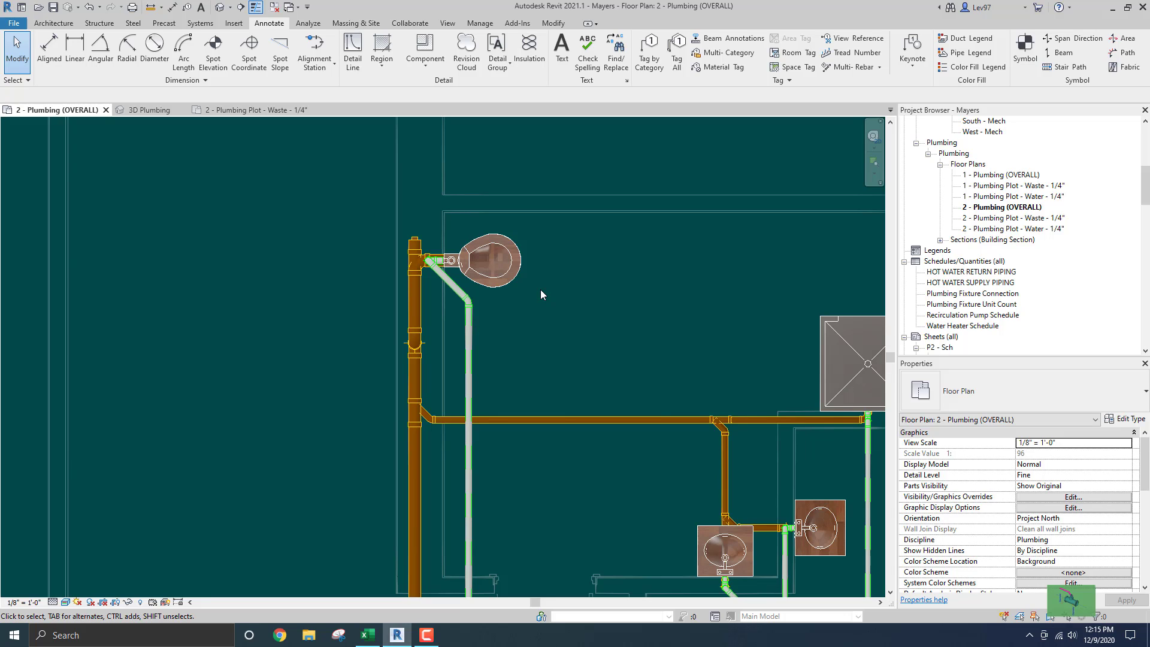
pyautogui.scroll(-4, 559, 347)
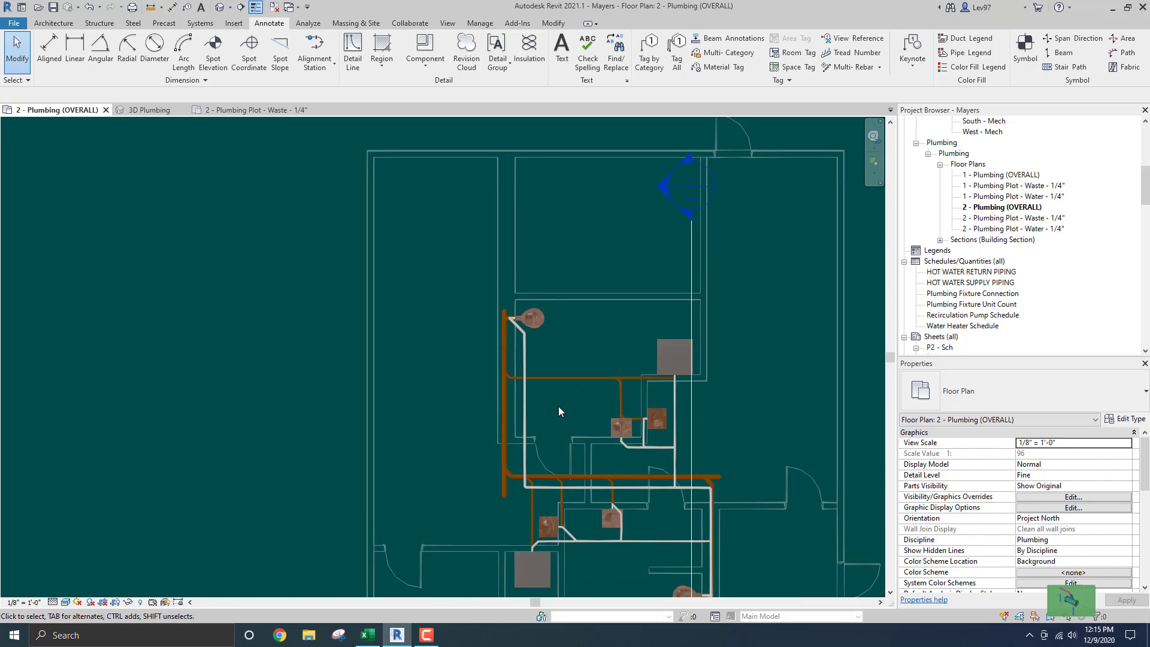
pyautogui.moveTo(559, 408)
pyautogui.mouseDown(button='middle')
pyautogui.moveTo(563, 269)
pyautogui.moveTo(567, 417)
pyautogui.mouseUp(button='middle')
pyautogui.scroll(2, 566, 356)
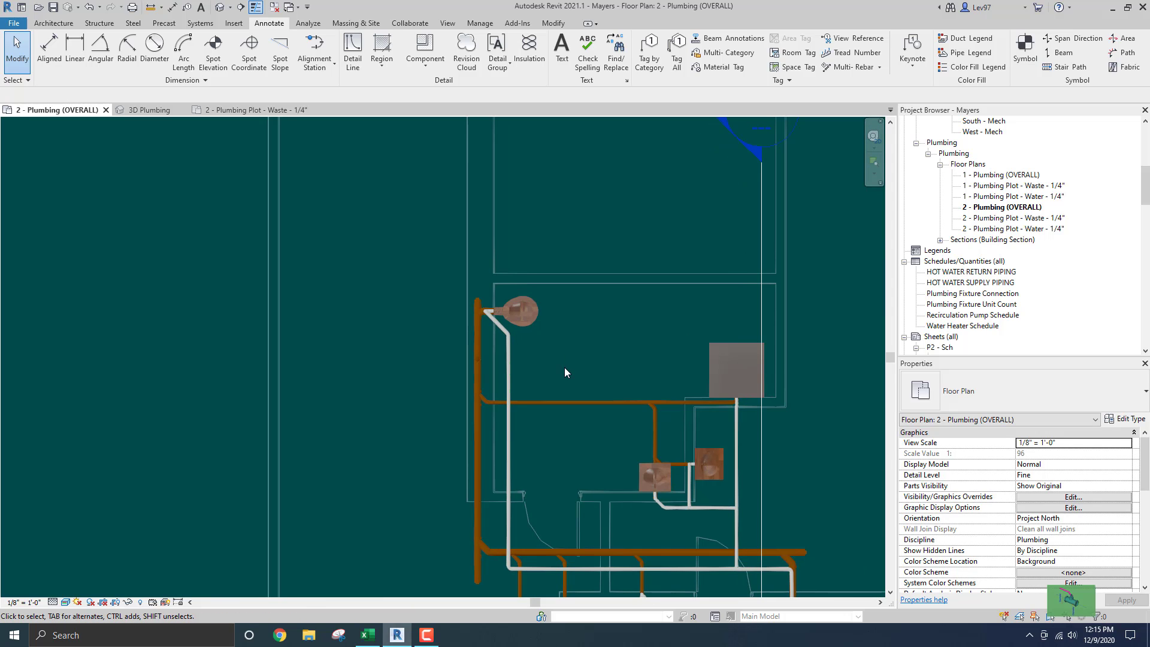
pyautogui.moveTo(564, 368); pyautogui.dragTo(490, 196, button='middle')
pyautogui.moveTo(485, 284); pyautogui.dragTo(505, 161, button='middle')
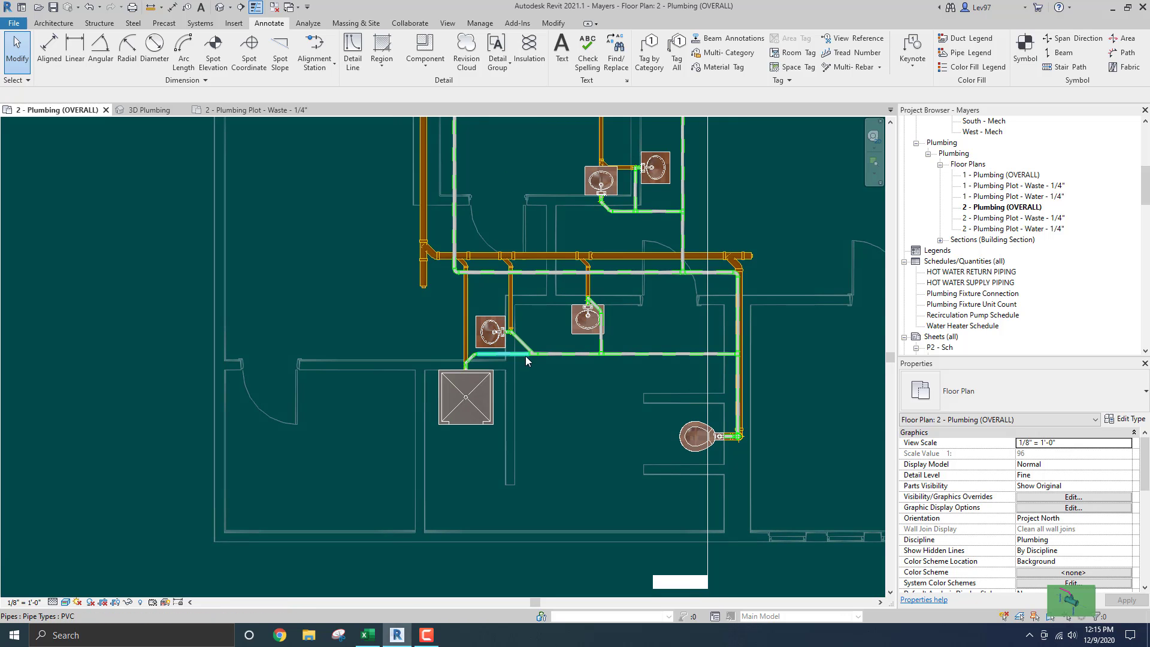
pyautogui.moveTo(534, 312); pyautogui.dragTo(541, 361, button='middle')
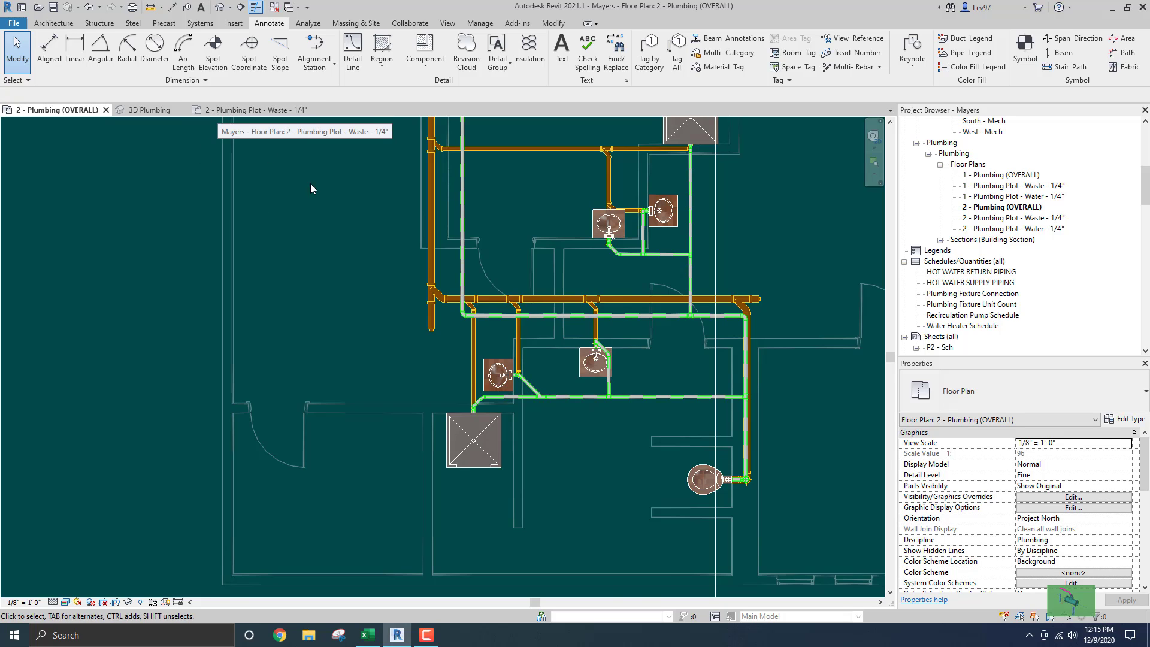
pyautogui.click(423, 636)
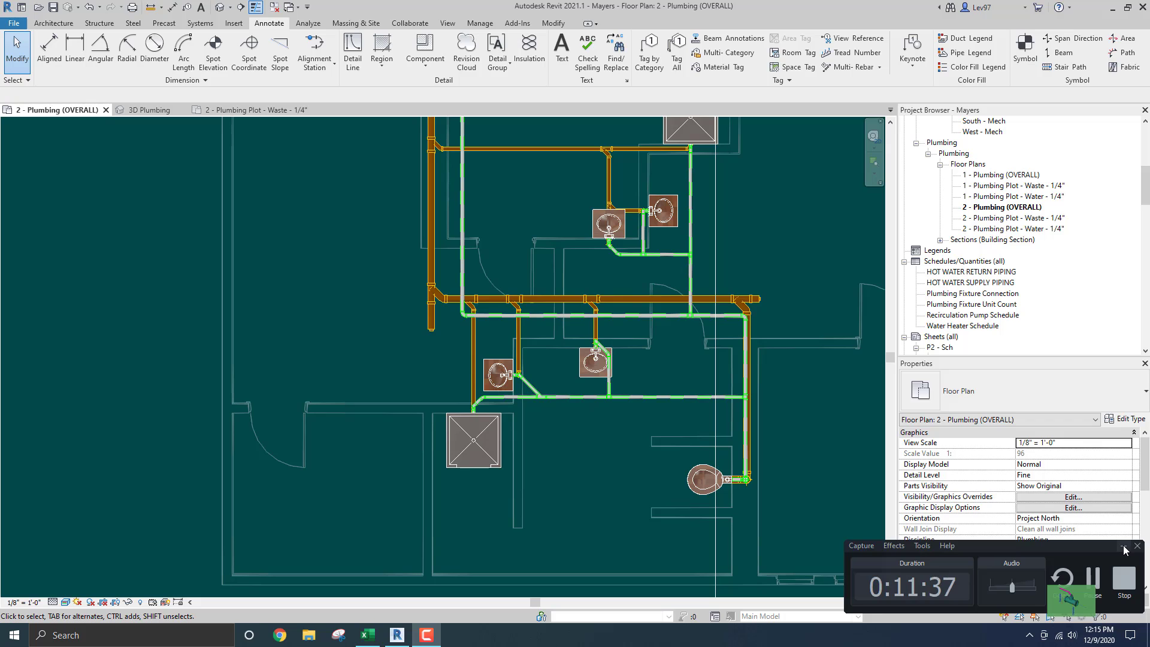
pyautogui.click(1124, 546)
# Move the vertical building section line to the west side of the main waste pipe and rotate it 90° about a point on the line
pyautogui.moveTo(592, 491); pyautogui.dragTo(638, 458, button='middle')
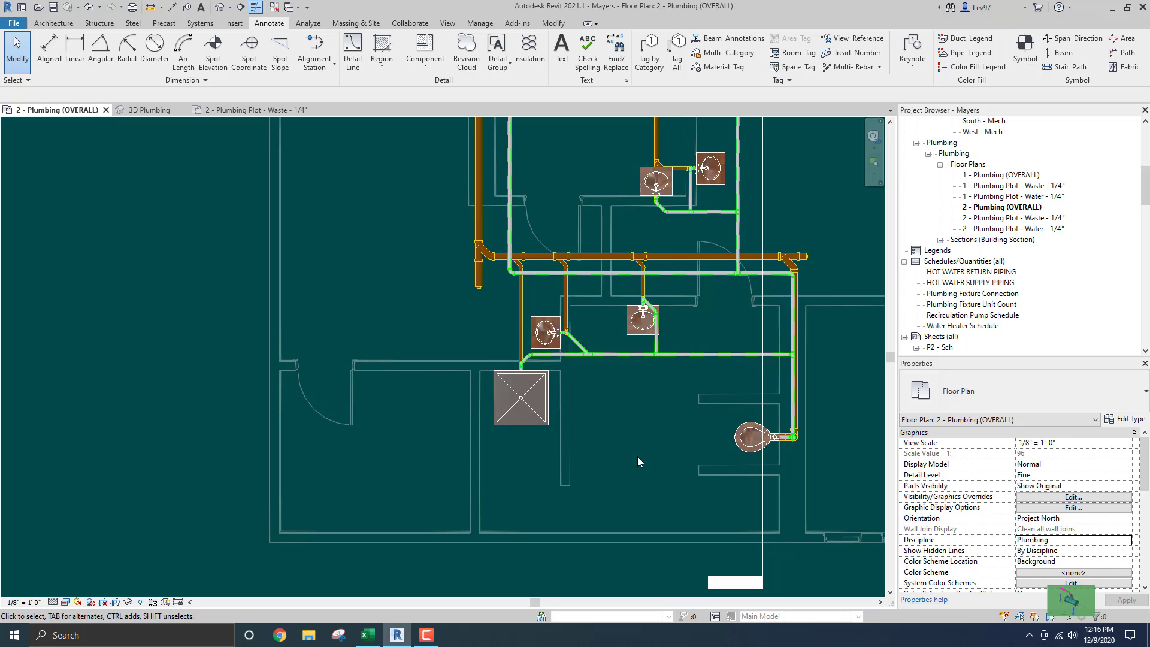
pyautogui.keyDown('ctrl'); pyautogui.scroll(3, 632, 405); pyautogui.keyUp('ctrl')
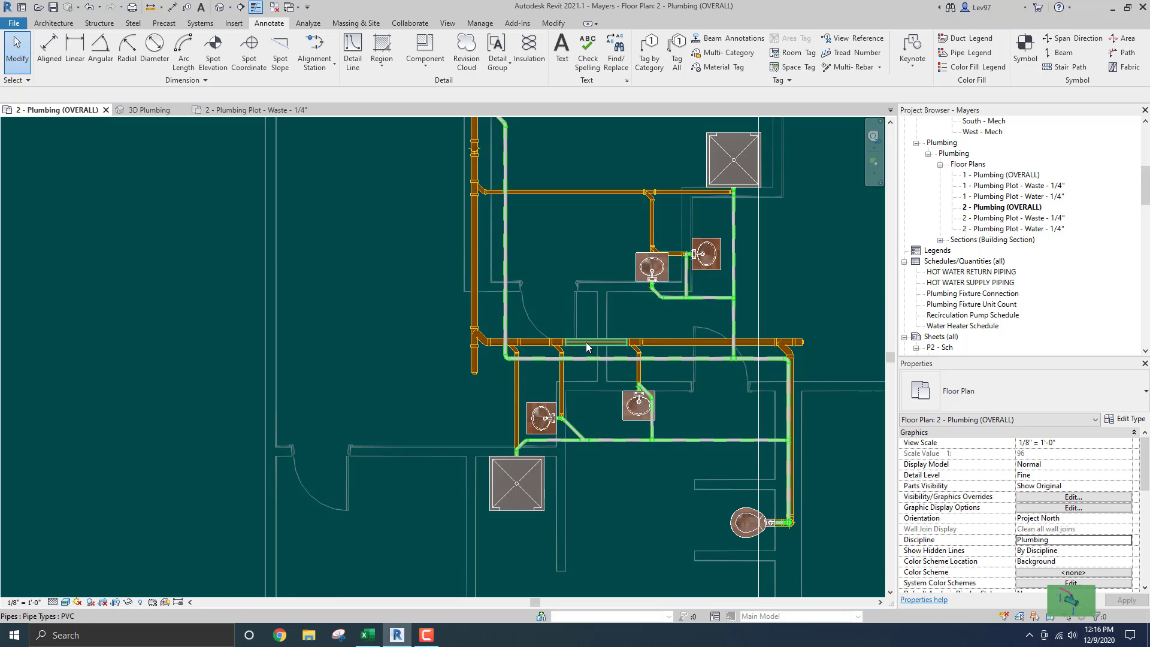
pyautogui.moveTo(562, 311); pyautogui.dragTo(562, 310, button='middle')
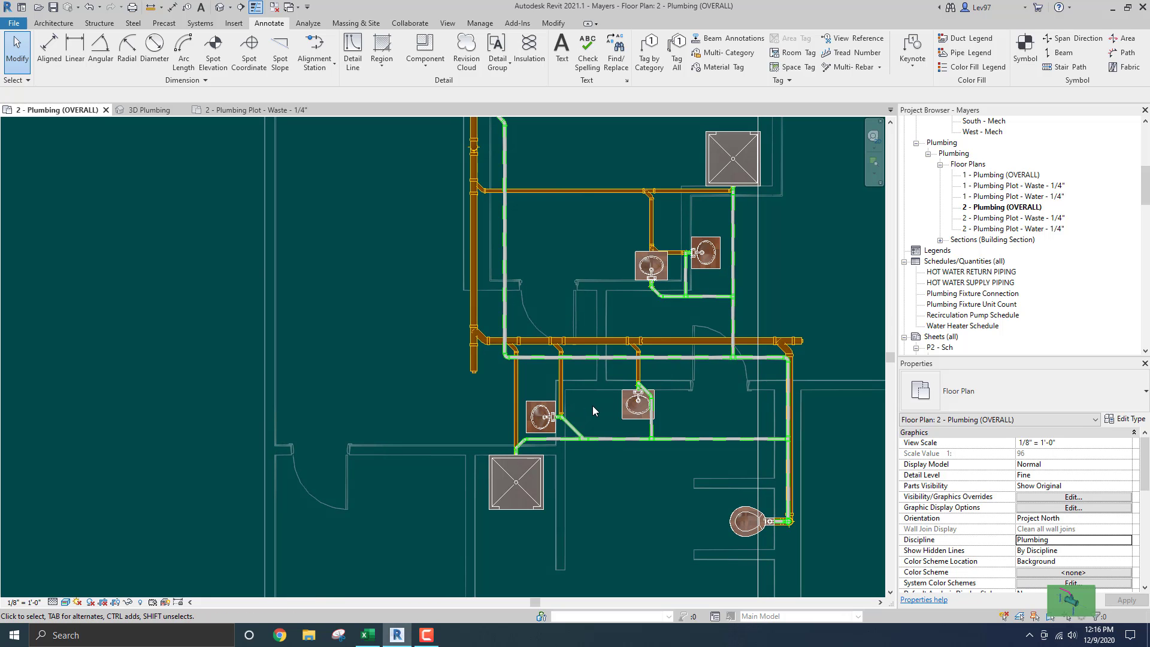
pyautogui.scroll(-1, 599, 424)
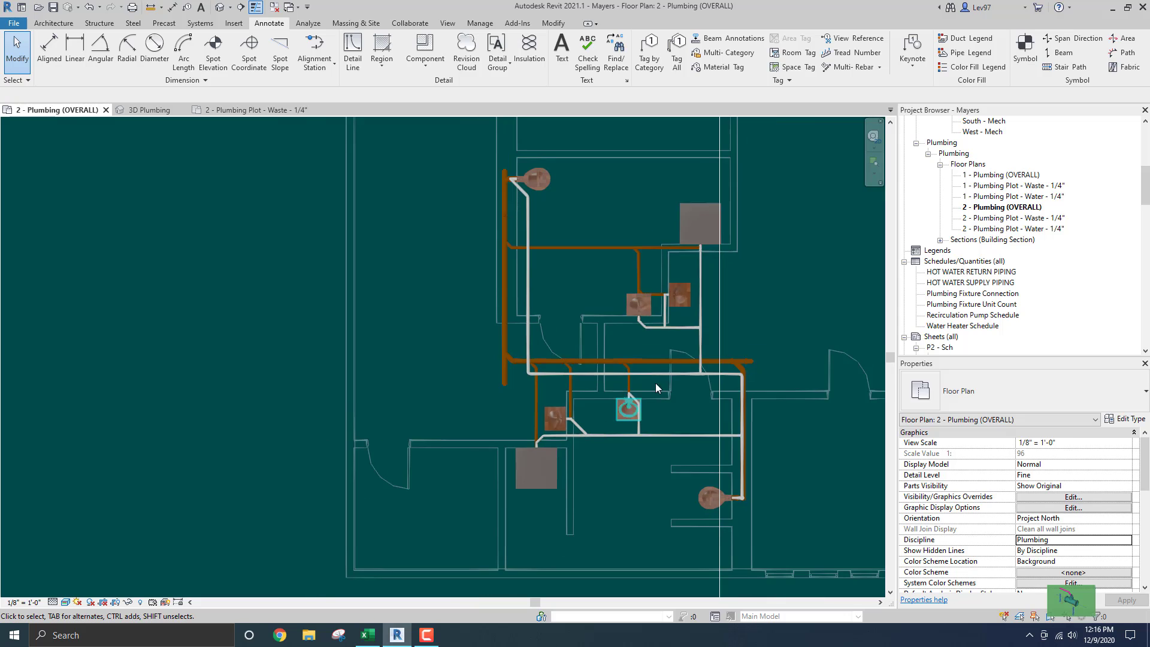
pyautogui.click(720, 347)
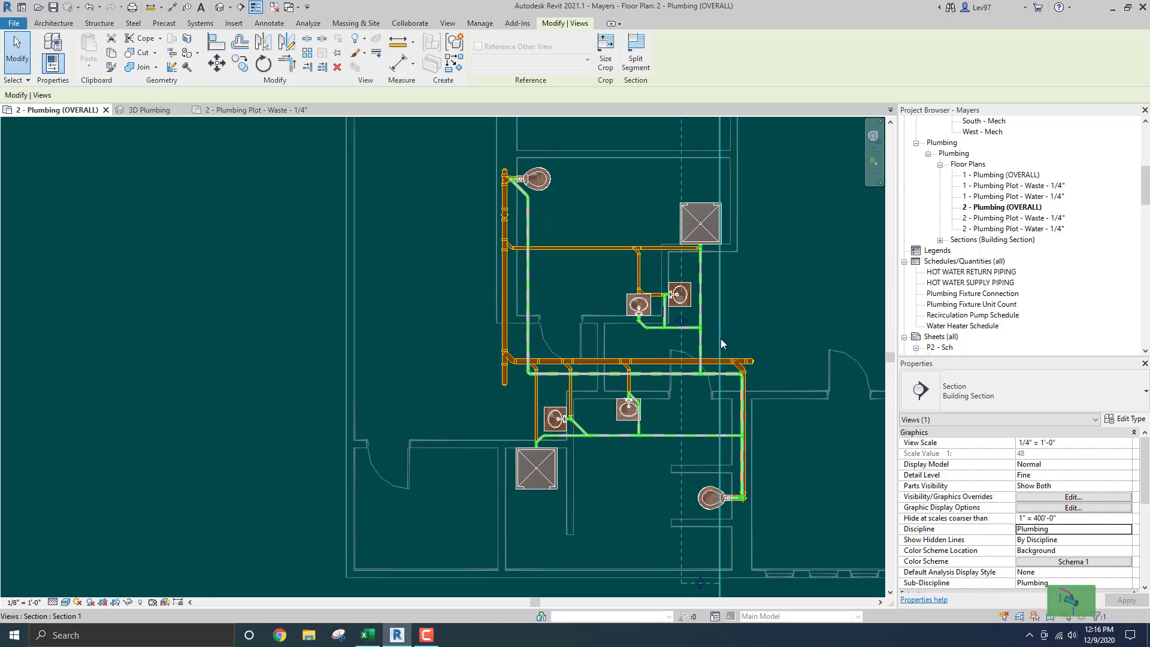
pyautogui.moveTo(721, 339); pyautogui.dragTo(445, 429)
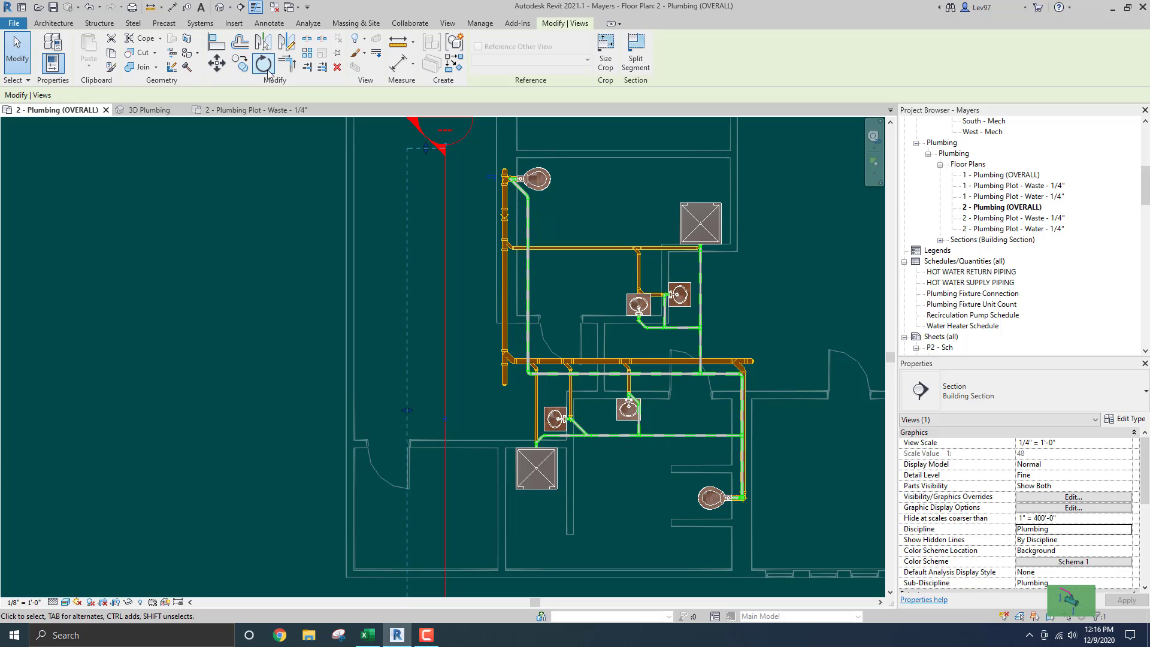
pyautogui.click(264, 64)
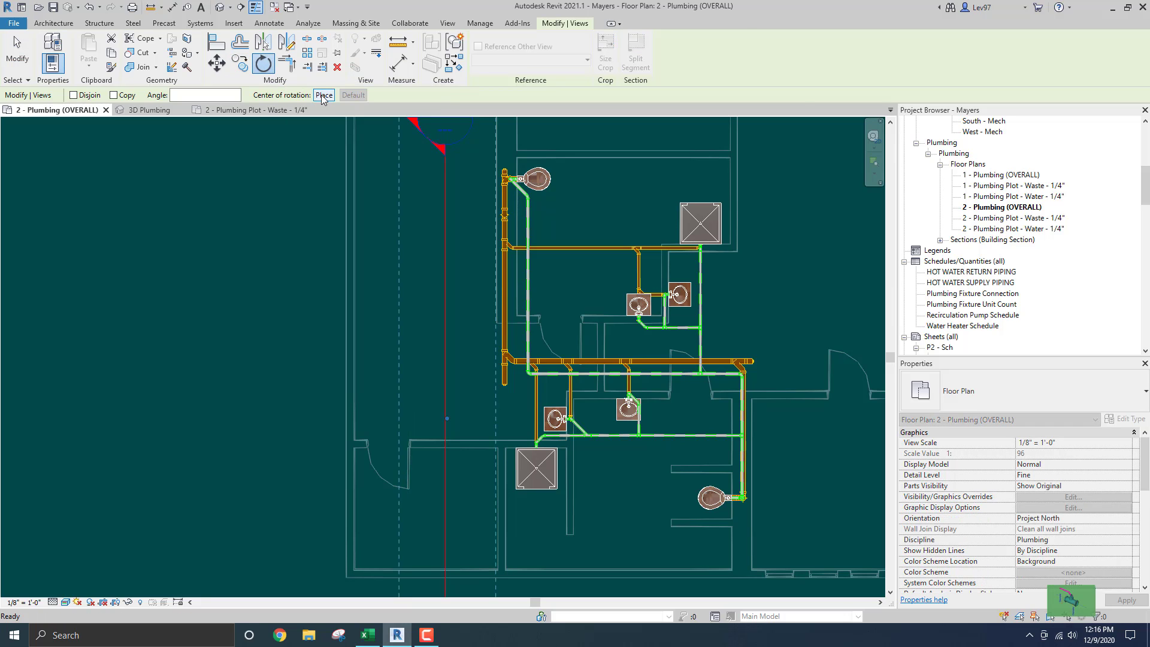
pyautogui.click(445, 367)
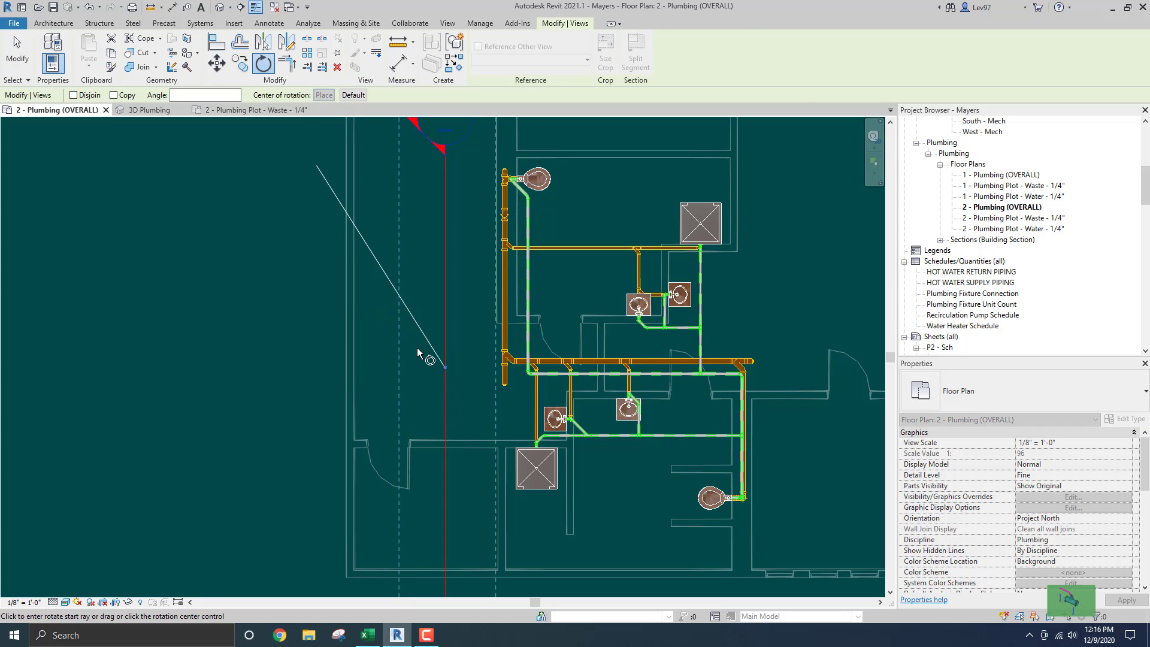
pyautogui.click(372, 366)
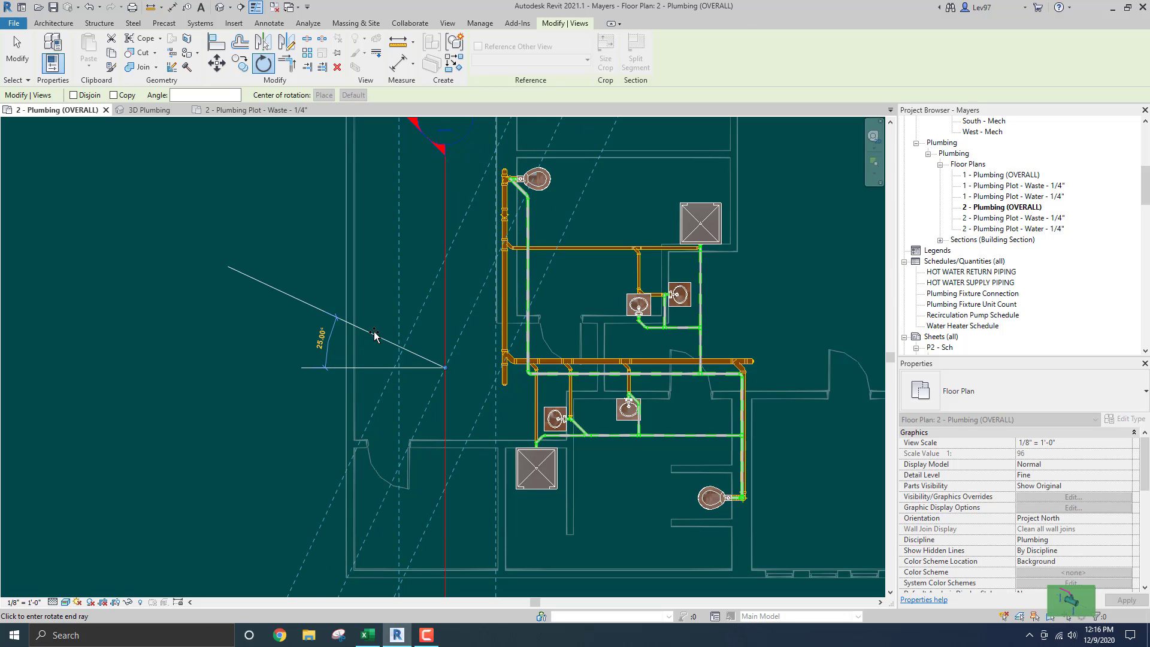
pyautogui.write('90')
pyautogui.press('Return')
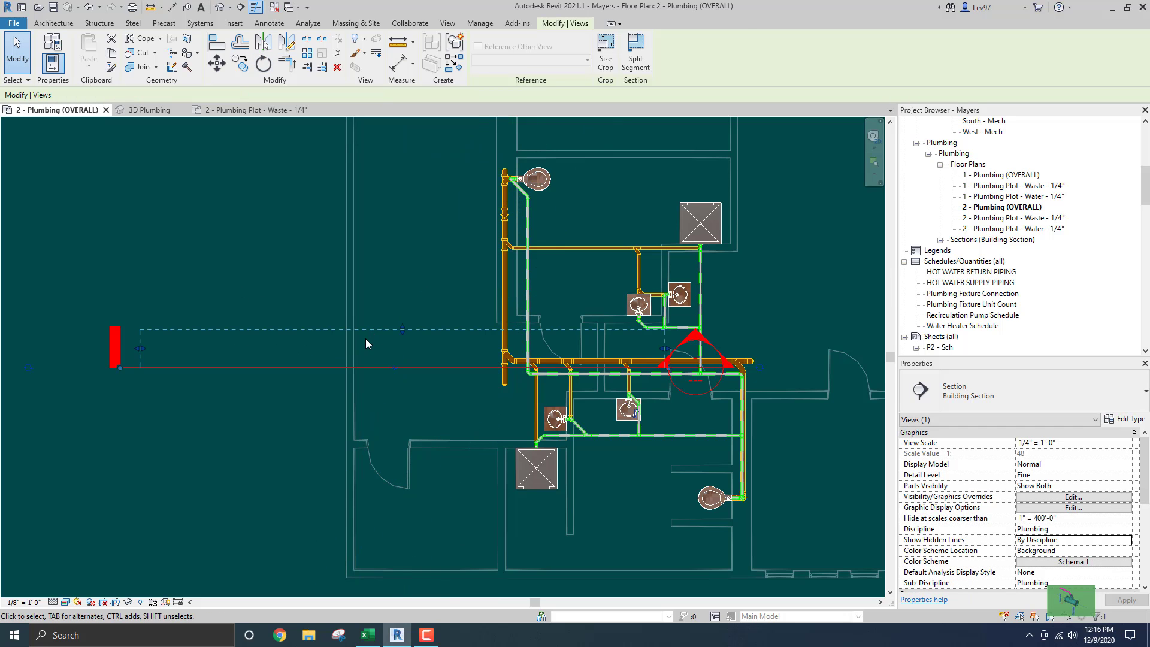
# Shift the rotated section line south to cut near the two lower lavatories, and pull its far clip boundary in south of the horizontal vent pipe
pyautogui.moveTo(460, 409); pyautogui.dragTo(487, 413)
pyautogui.scroll(5, 598, 390)
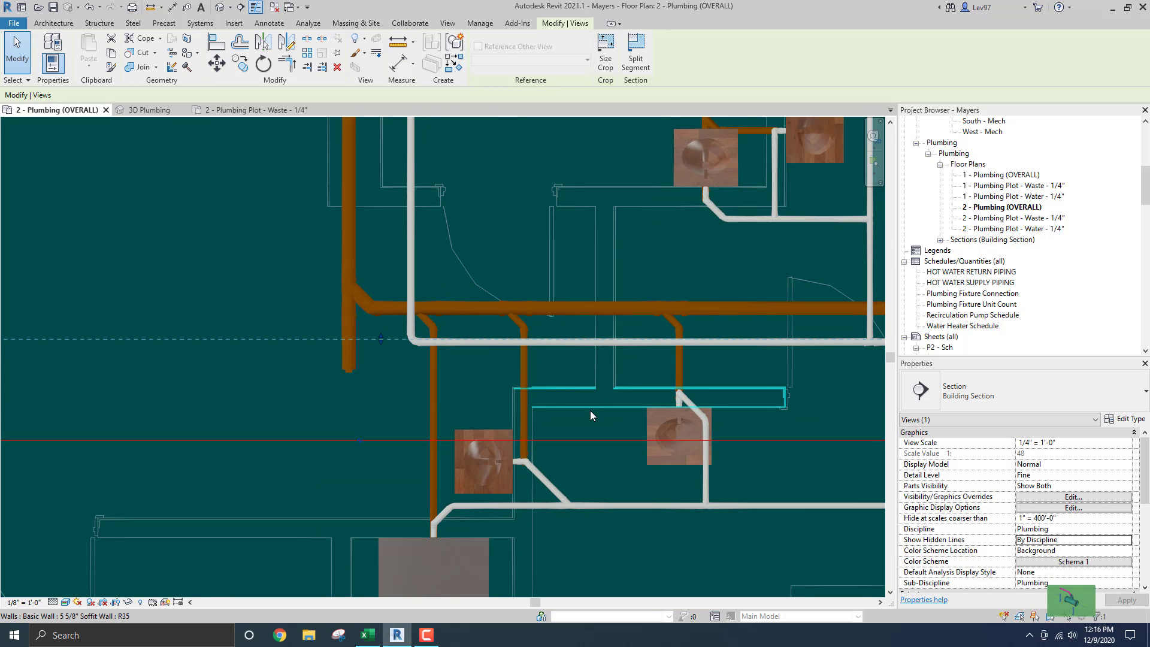
pyautogui.scroll(-5, 574, 390)
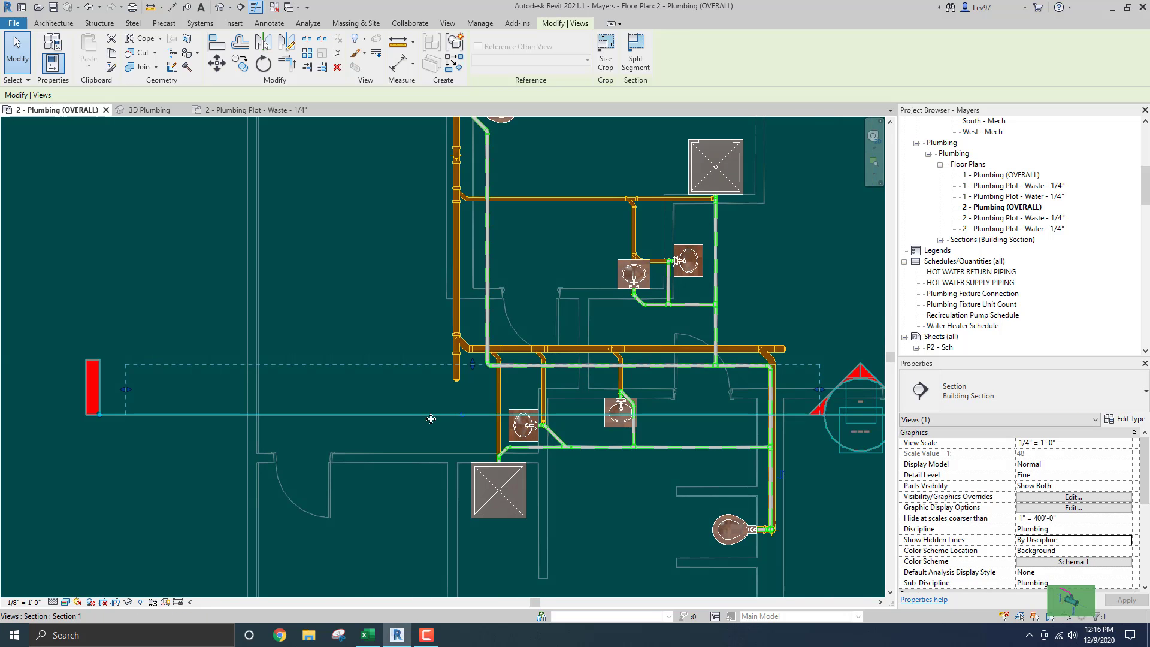
pyautogui.moveTo(435, 400); pyautogui.dragTo(435, 389)
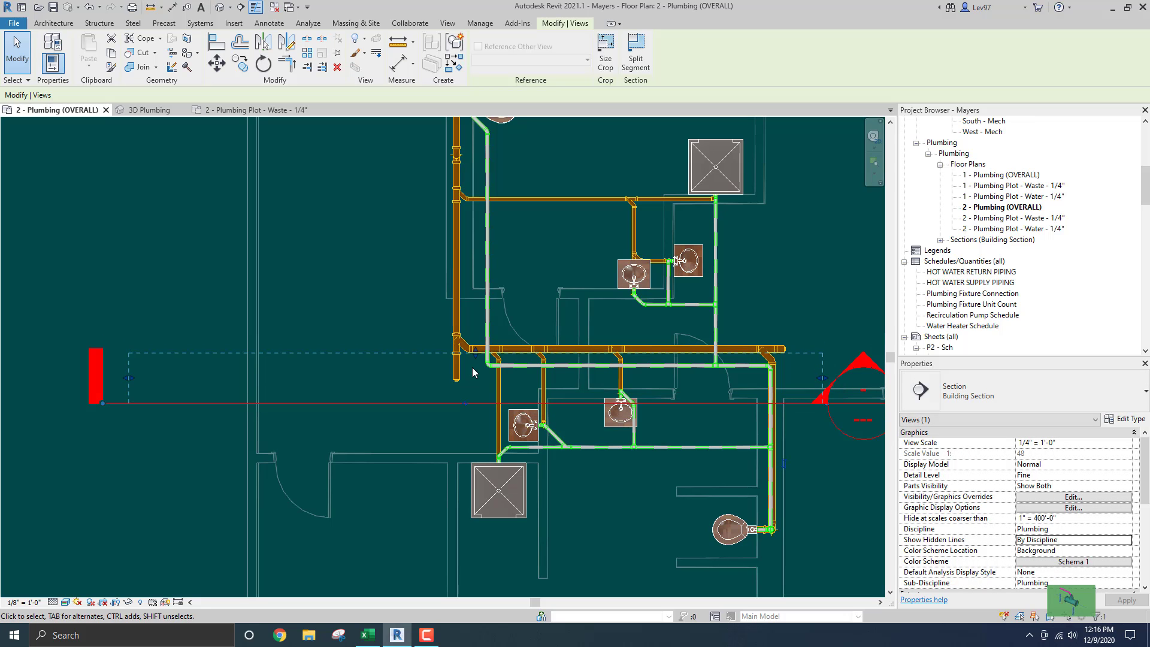
pyautogui.moveTo(475, 356); pyautogui.dragTo(473, 380)
# Go to the section's view to examine the pipes around Level 2, and return to the 2 - Plumbing (OVERALL) plan
pyautogui.rightClick(364, 337)
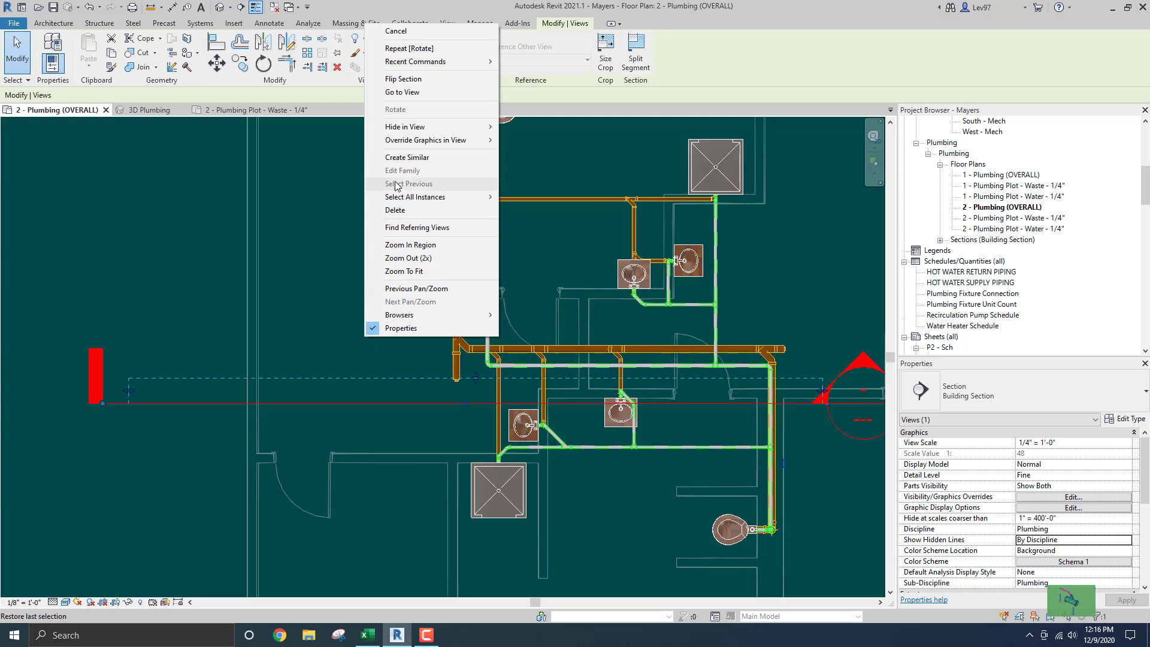
pyautogui.click(409, 93)
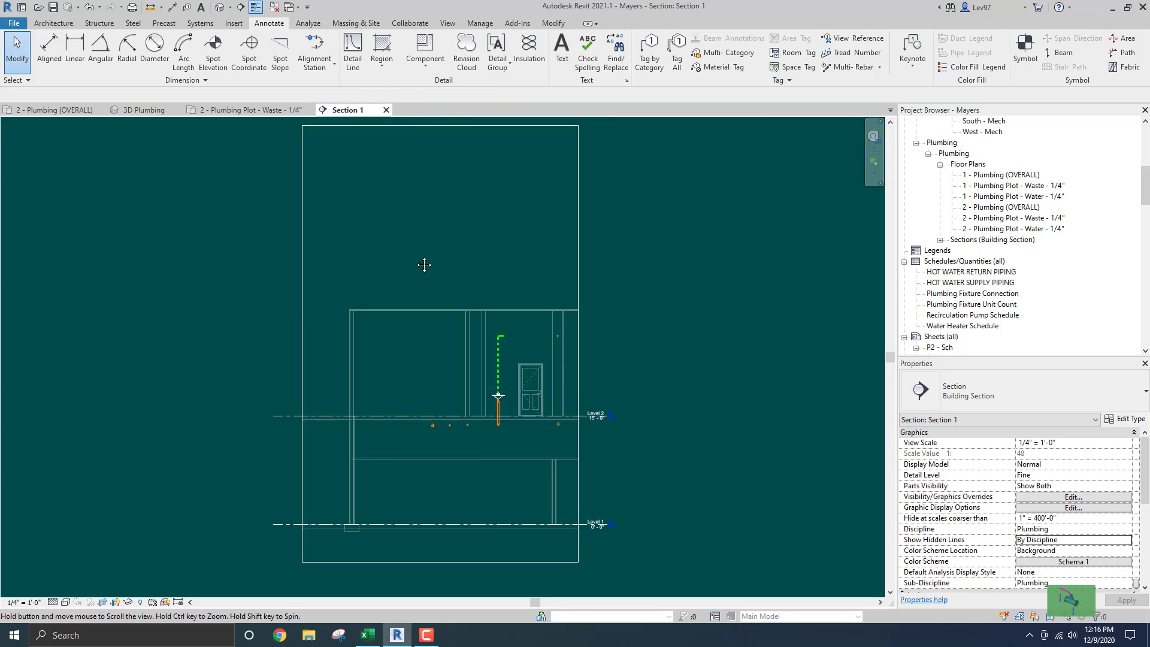
pyautogui.scroll(3, 436, 340)
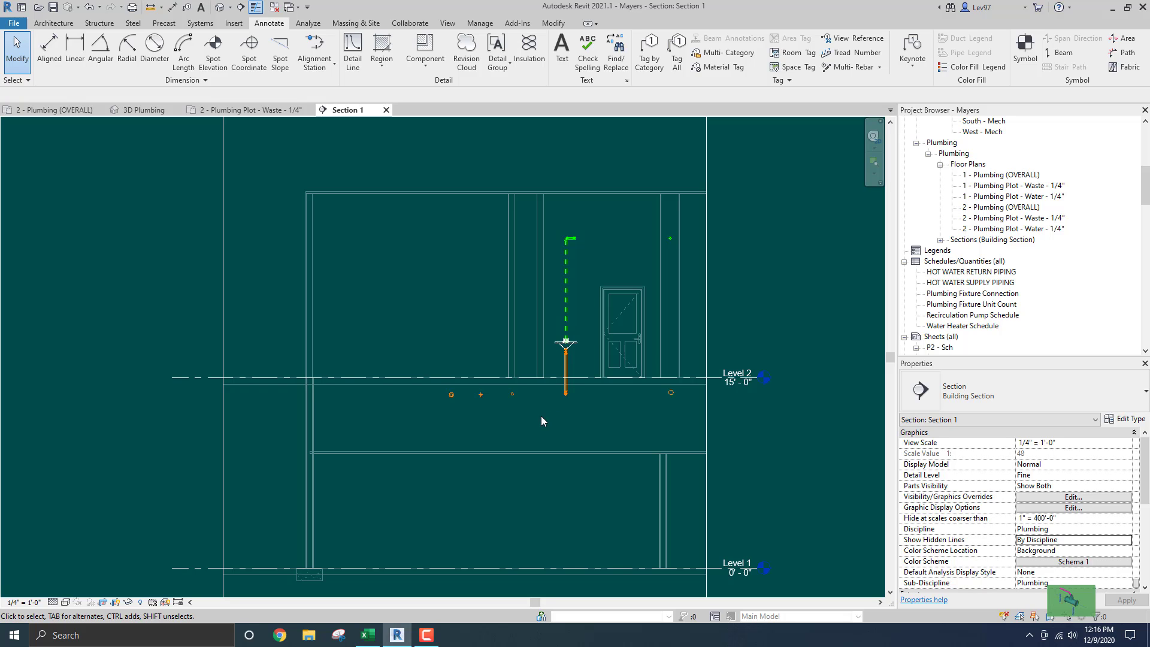
pyautogui.moveTo(500, 422); pyautogui.dragTo(518, 376, button='middle')
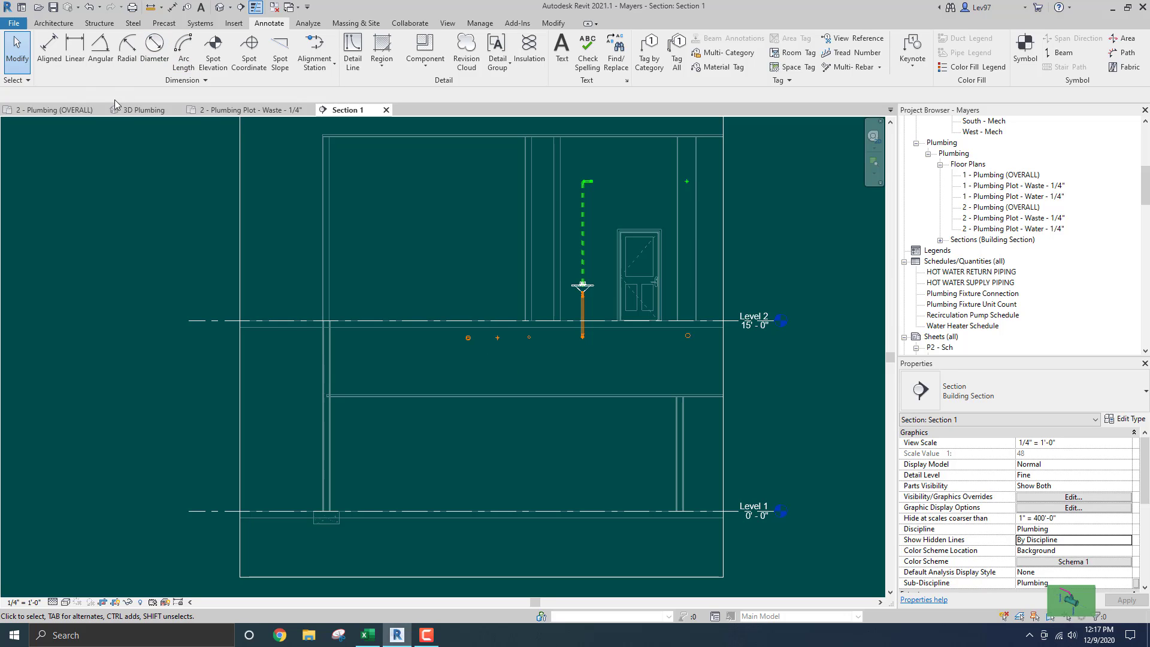
pyautogui.click(60, 111)
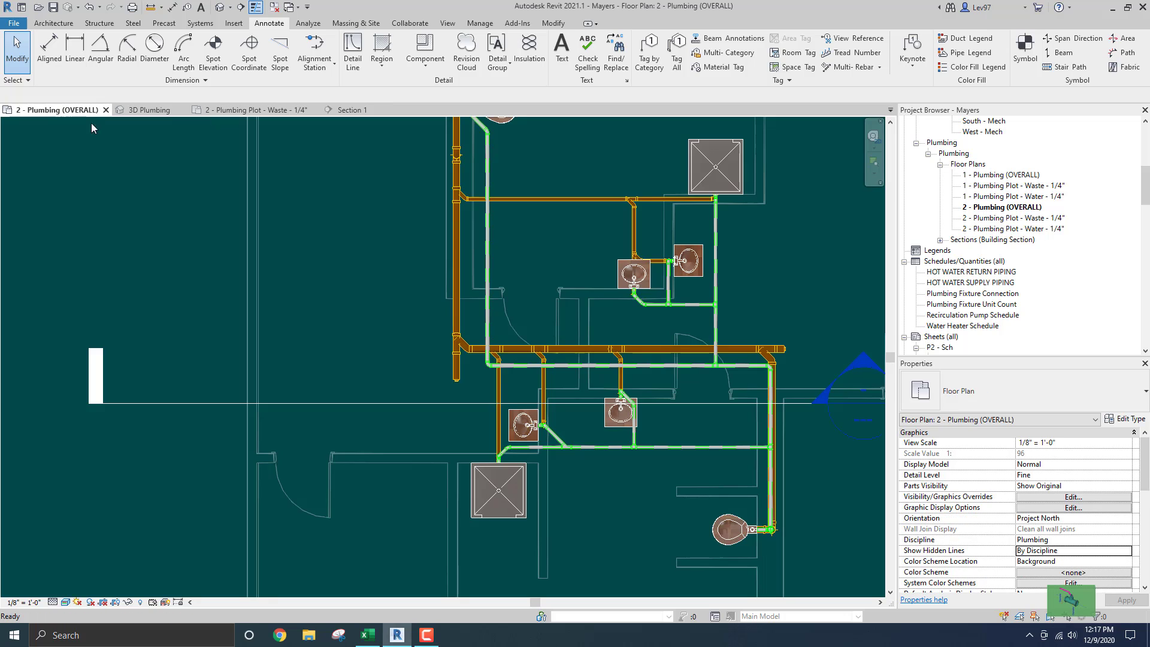
pyautogui.moveTo(402, 322); pyautogui.dragTo(422, 258, button='middle')
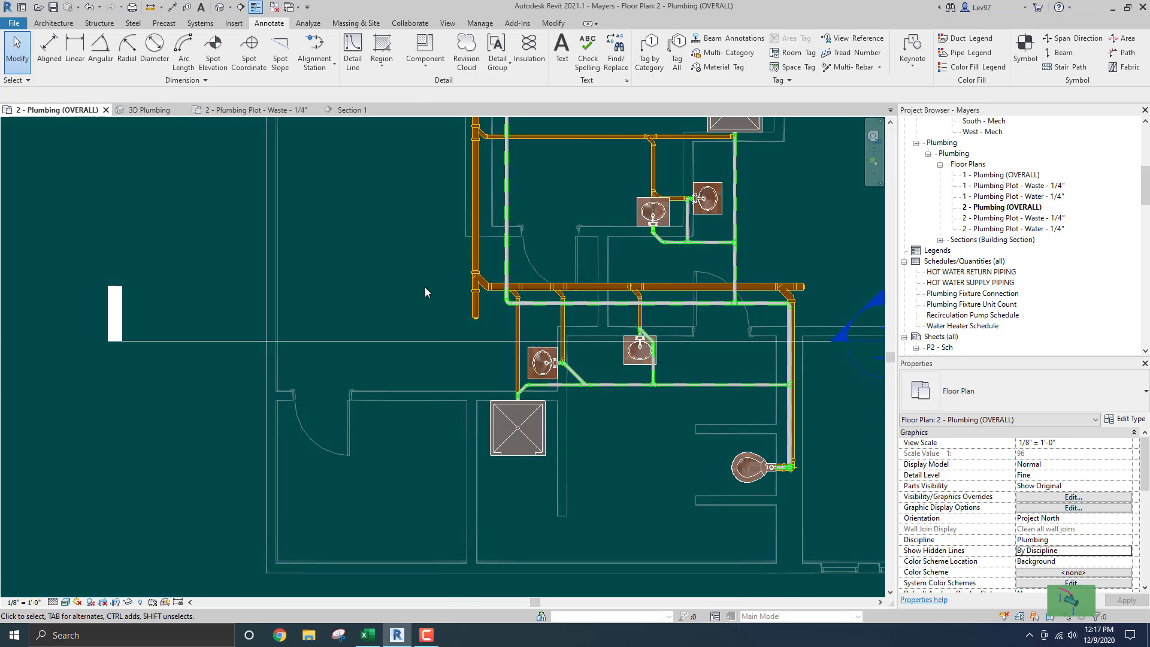
# Draw a 6" PVC pipe about 3'-7" long running north between the two lower lavatories at an 11' 0" middle elevation
pyautogui.scroll(1, 463, 340)
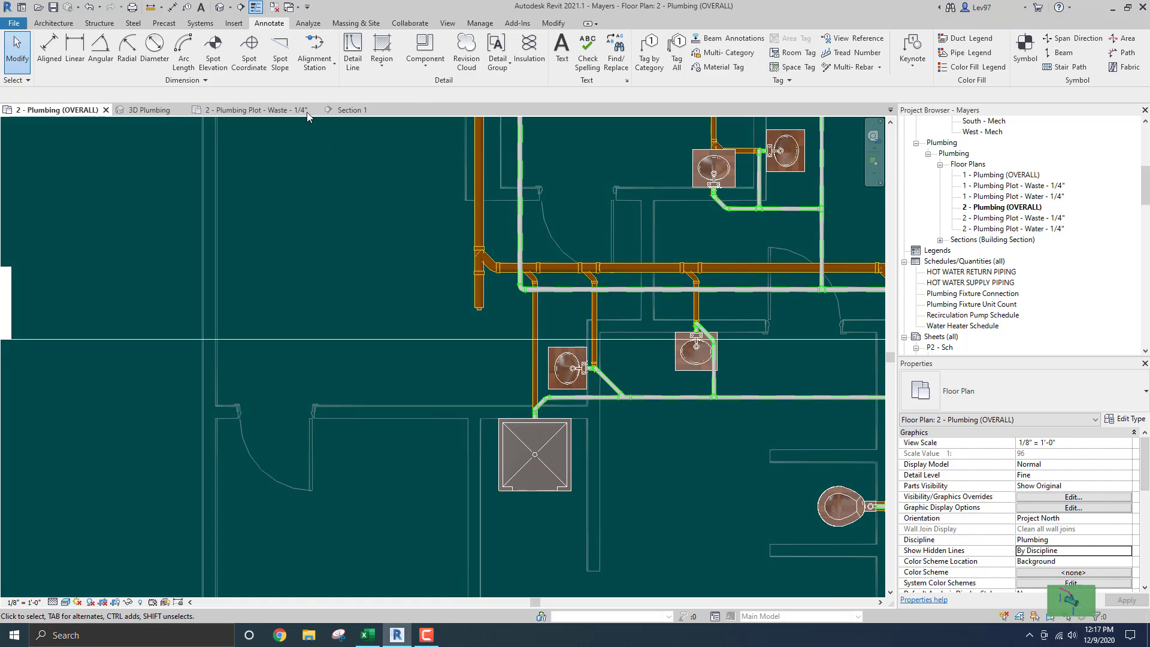
pyautogui.click(201, 24)
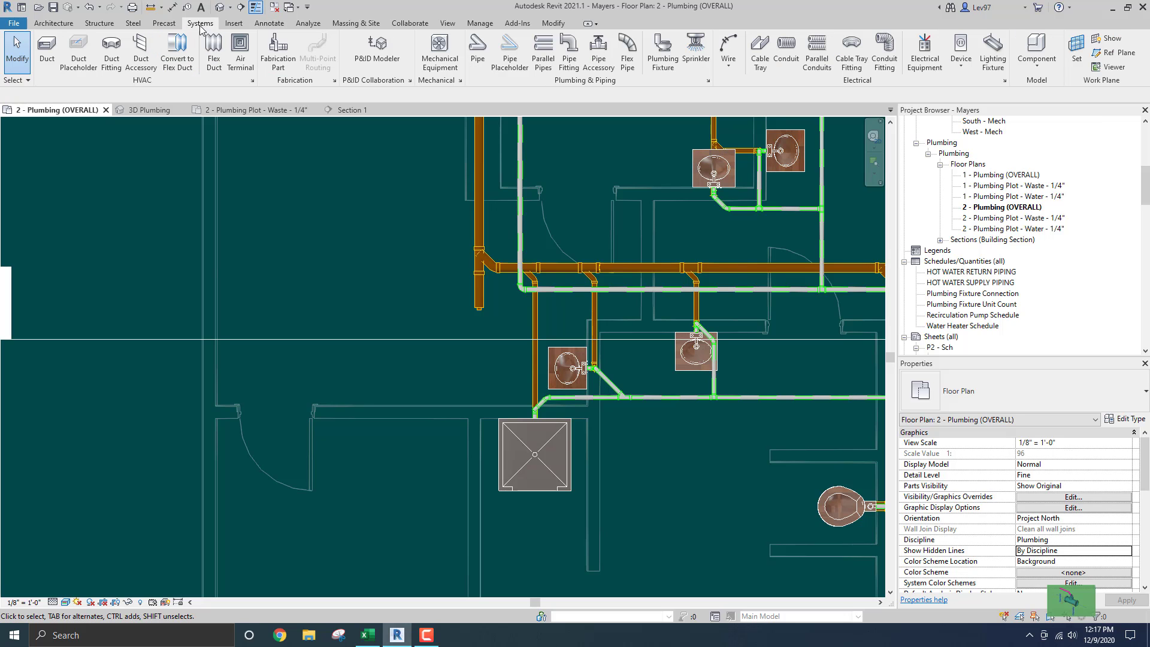
pyautogui.click(477, 49)
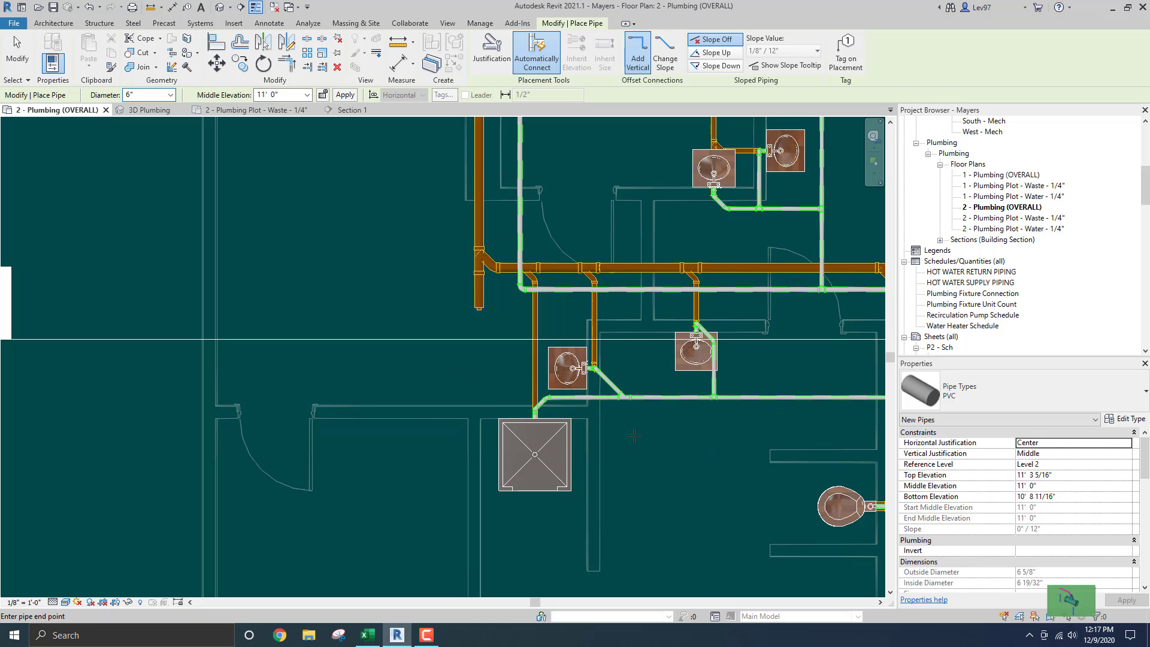
pyautogui.click(632, 449)
pyautogui.click(632, 363)
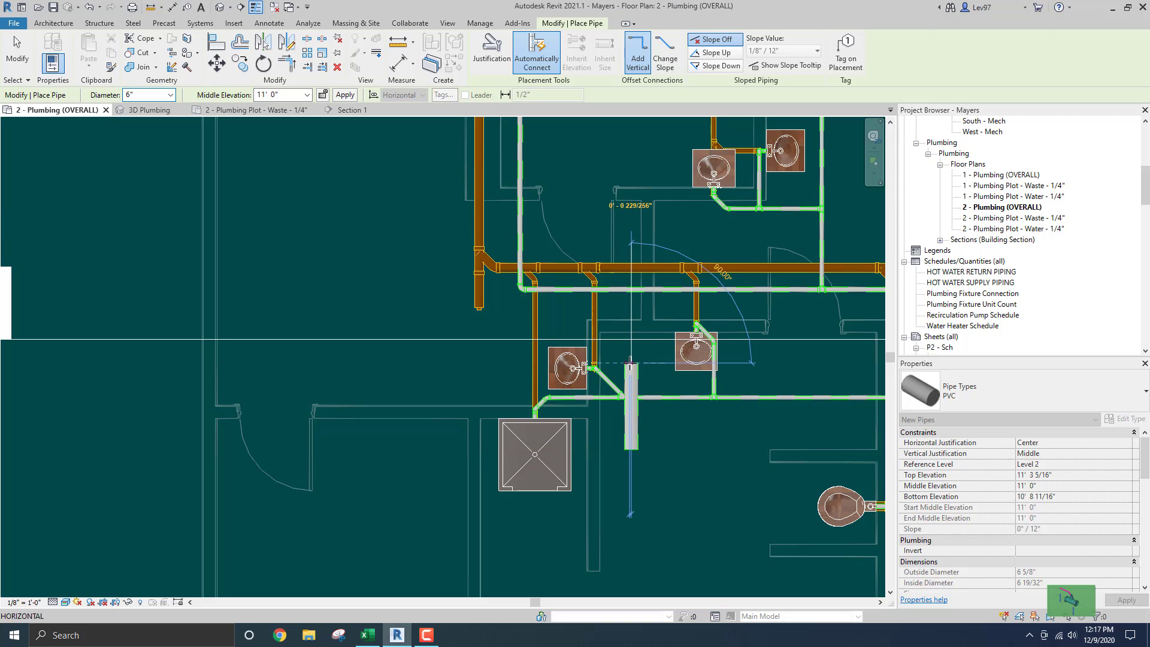
pyautogui.press('Escape')
pyautogui.press('Escape')
# Continue the new pipe north from its upper end to a total length of about 5'
pyautogui.click(639, 383)
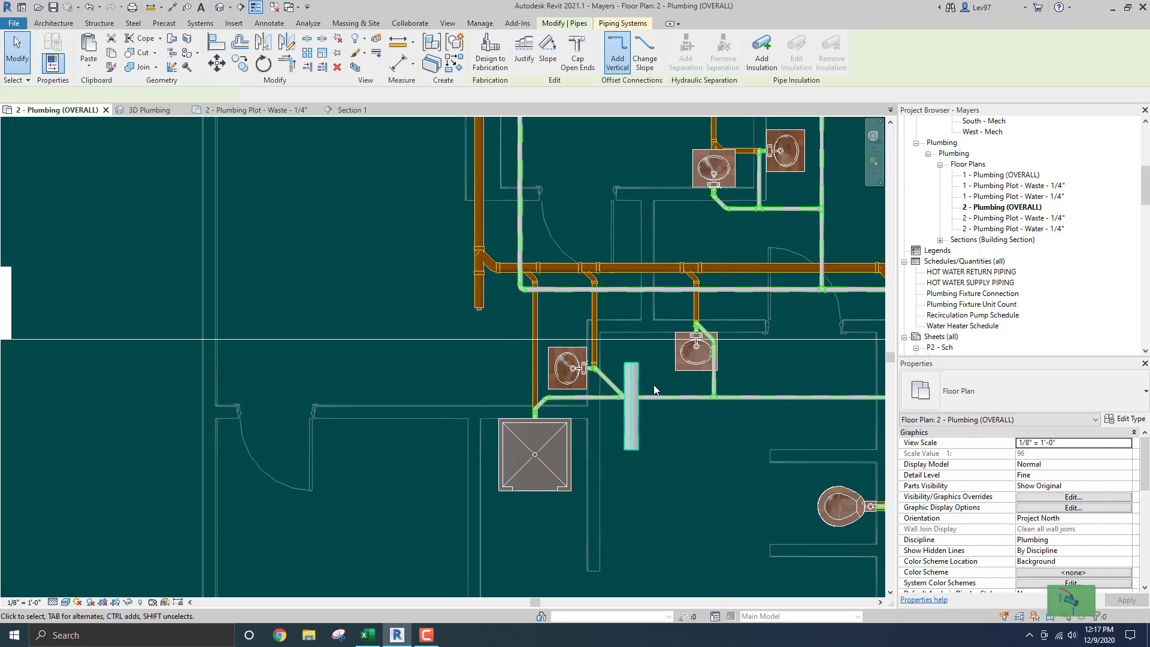
pyautogui.rightClick(632, 366)
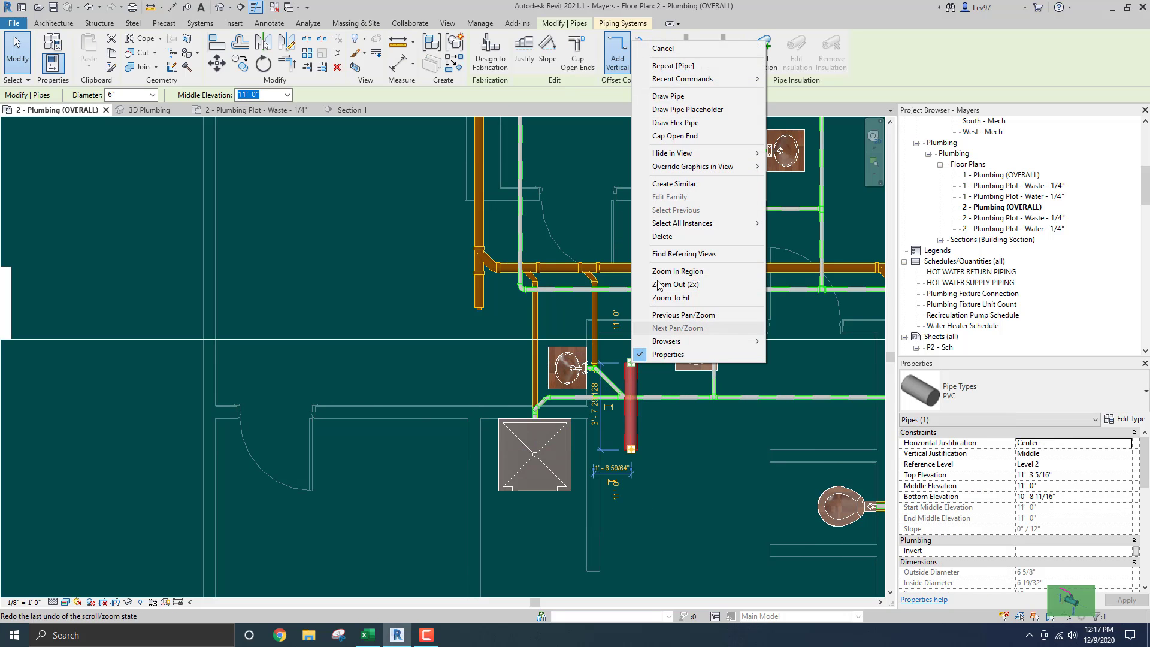
pyautogui.click(671, 97)
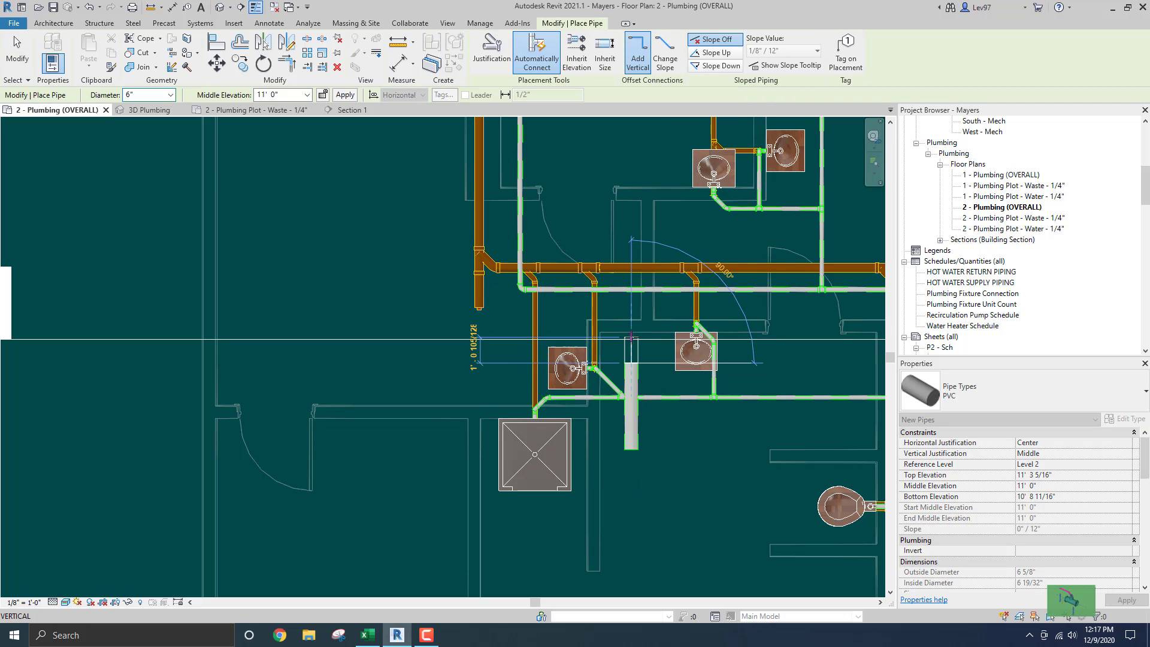
pyautogui.press('Escape')
pyautogui.press('Escape')
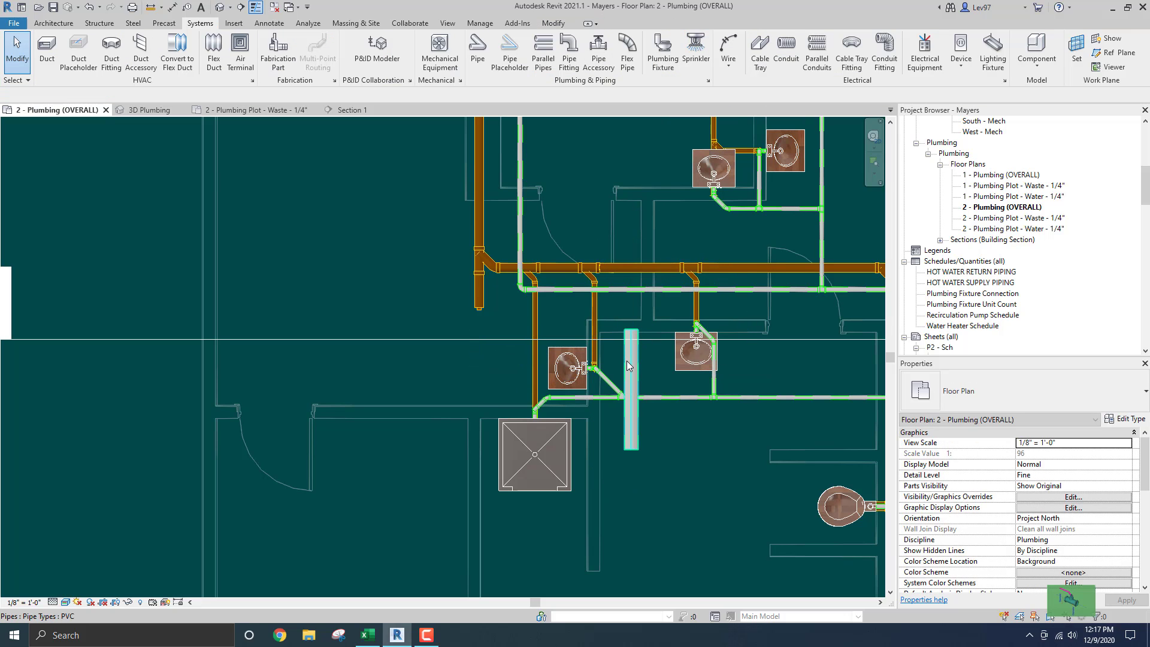
# Continue the pipe from its north end with a vertical drop to a middle elevation of -5' 0"
pyautogui.click(636, 340)
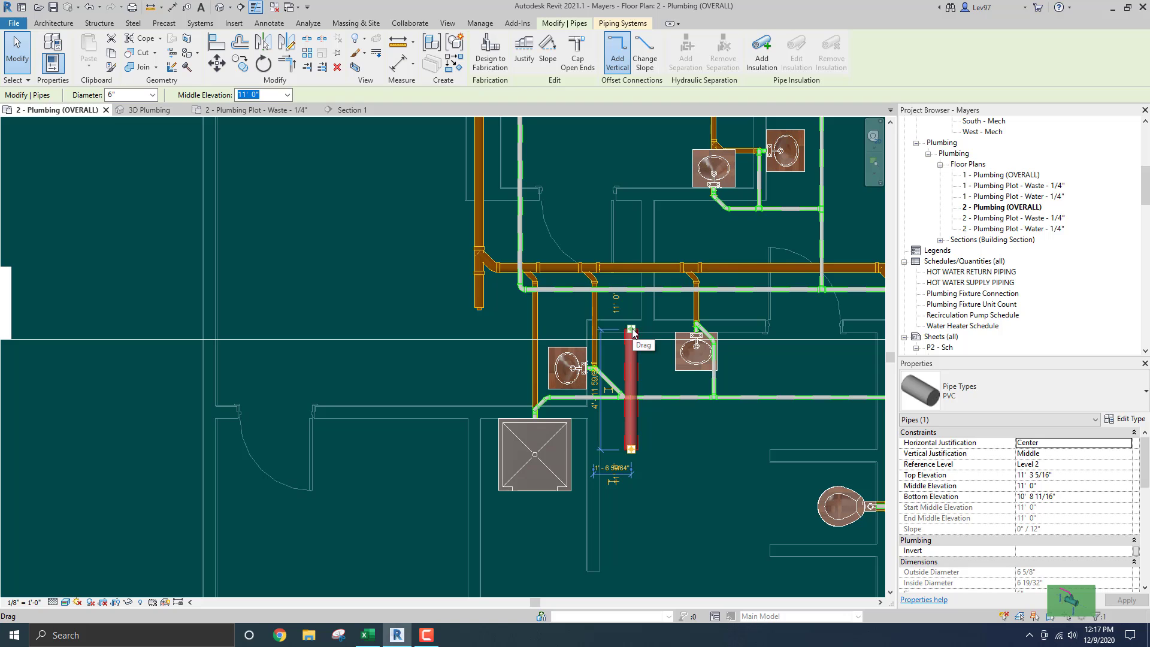
pyautogui.rightClick(630, 333)
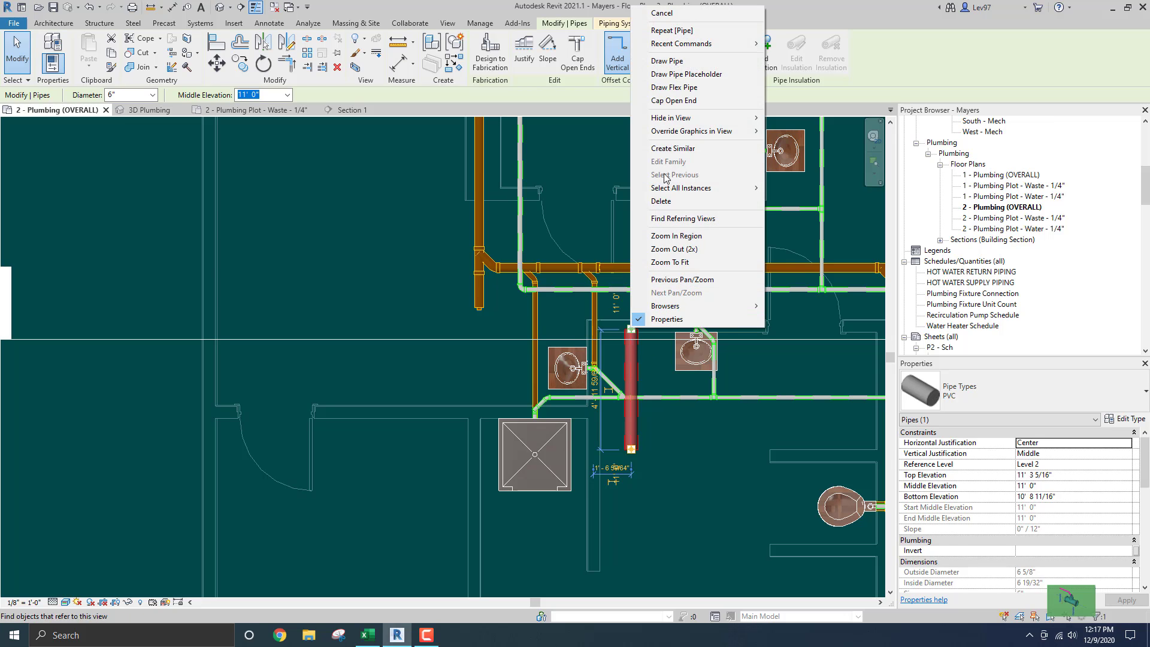
pyautogui.click(669, 62)
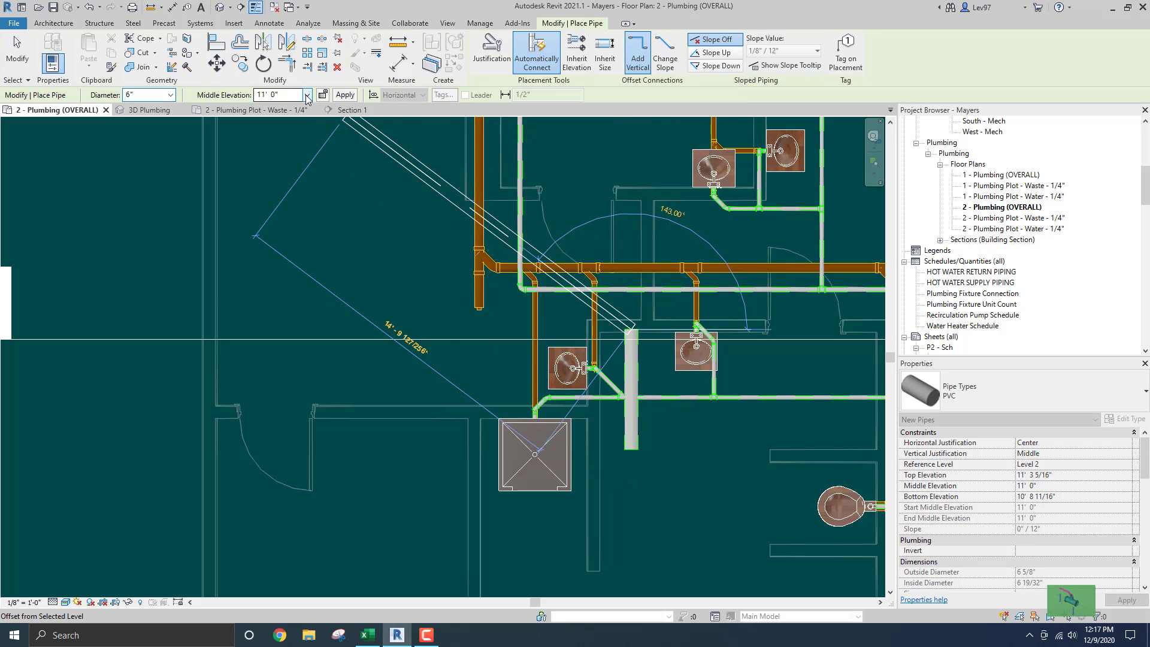
pyautogui.click(294, 96)
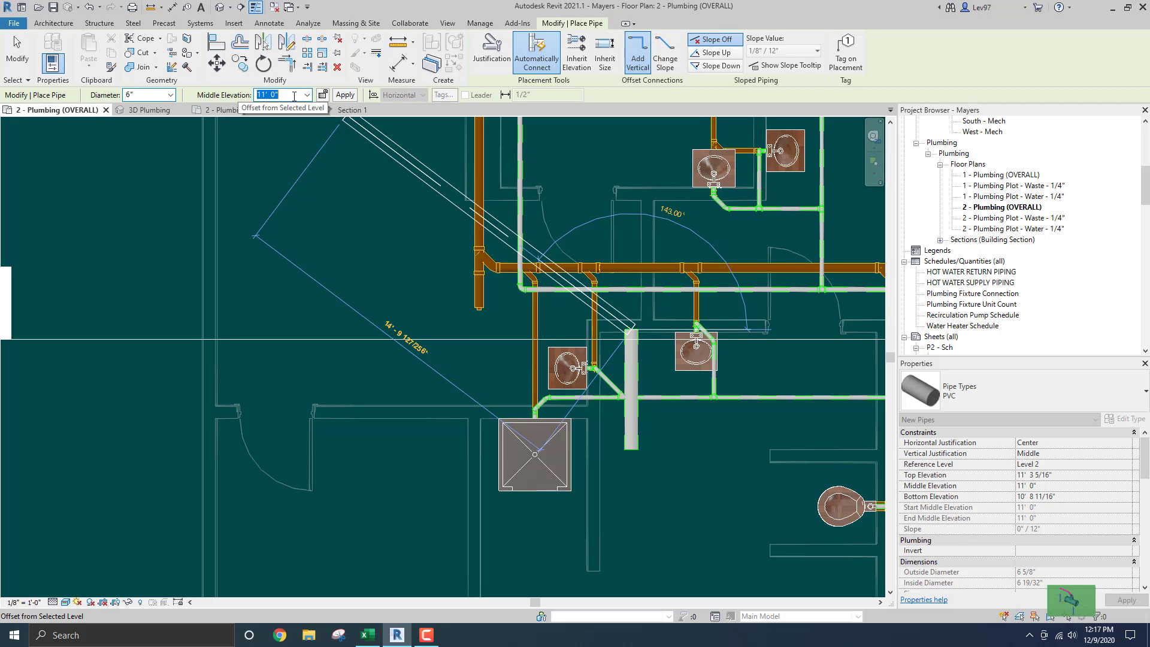
pyautogui.write('-')
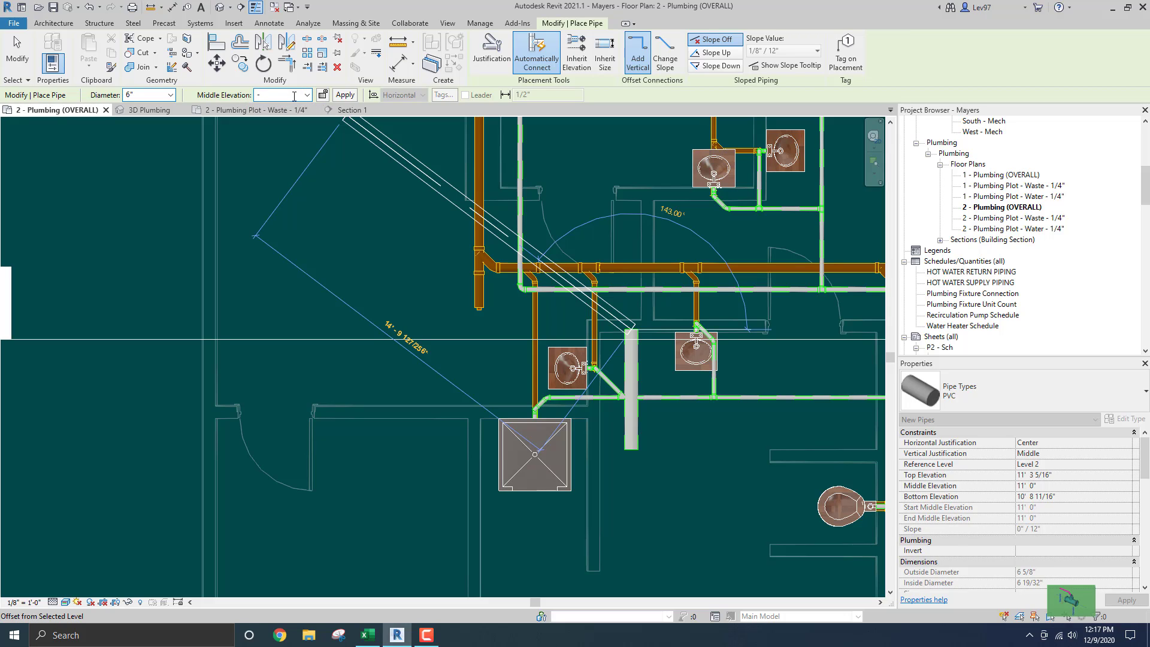
pyautogui.write('5')
pyautogui.press('Return')
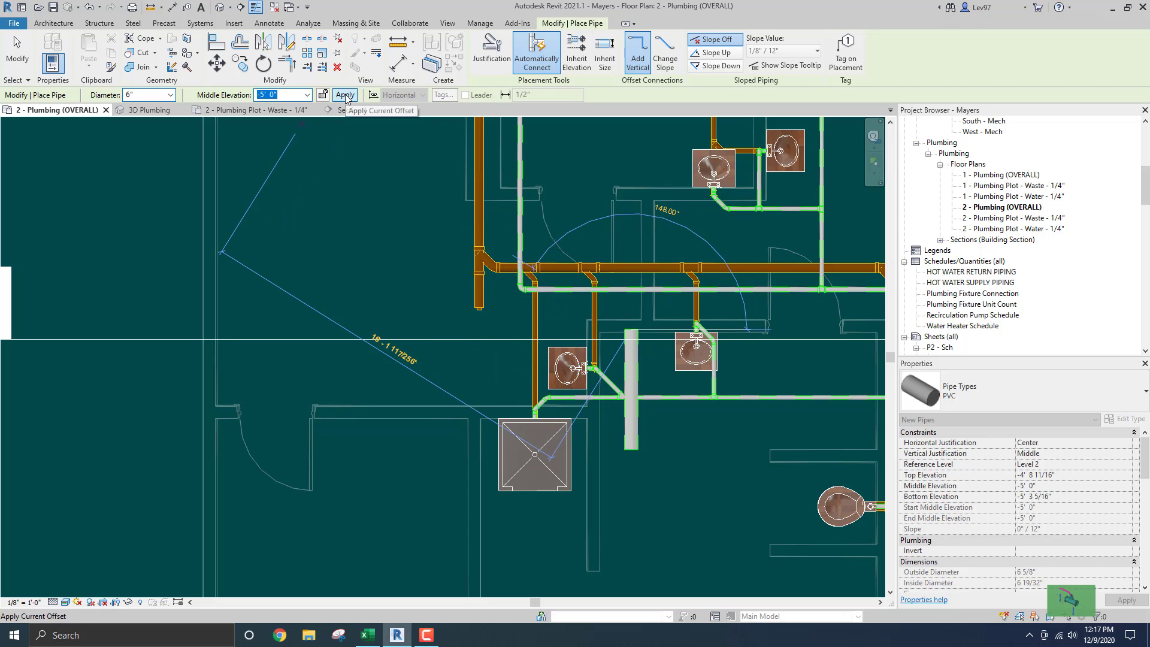
pyautogui.click(345, 95)
pyautogui.press('Escape')
pyautogui.press('Escape')
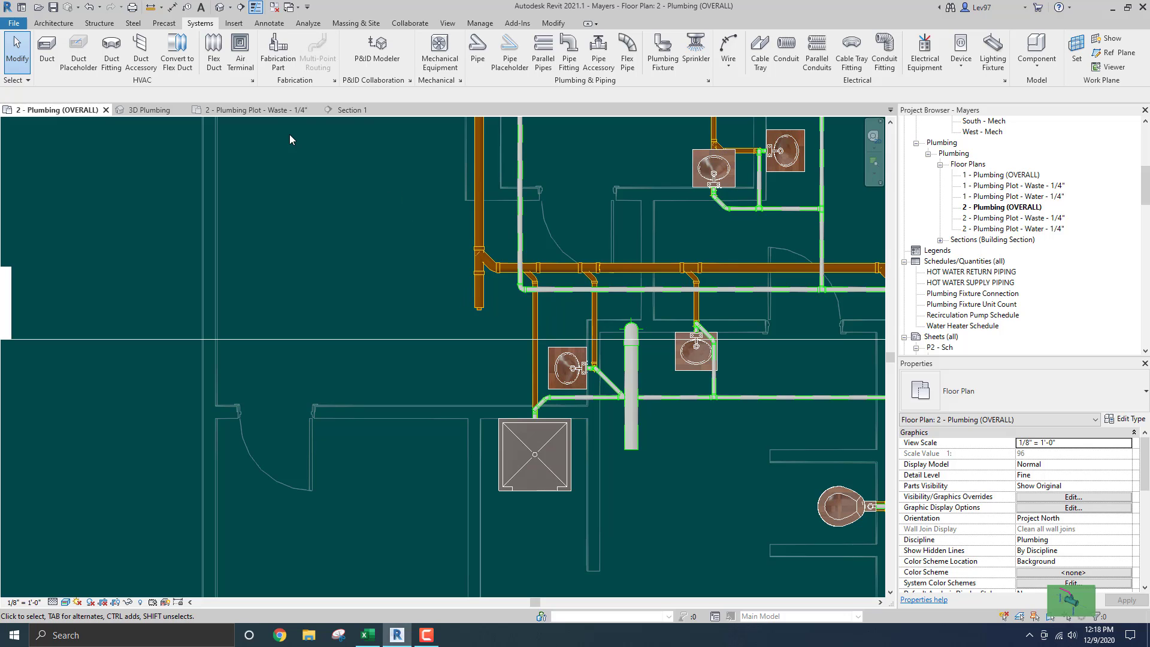
# Compare the new pipe in Section 1 with its position on the 2 - Plumbing (OVERALL) plan, and return to the plan
pyautogui.click(354, 112)
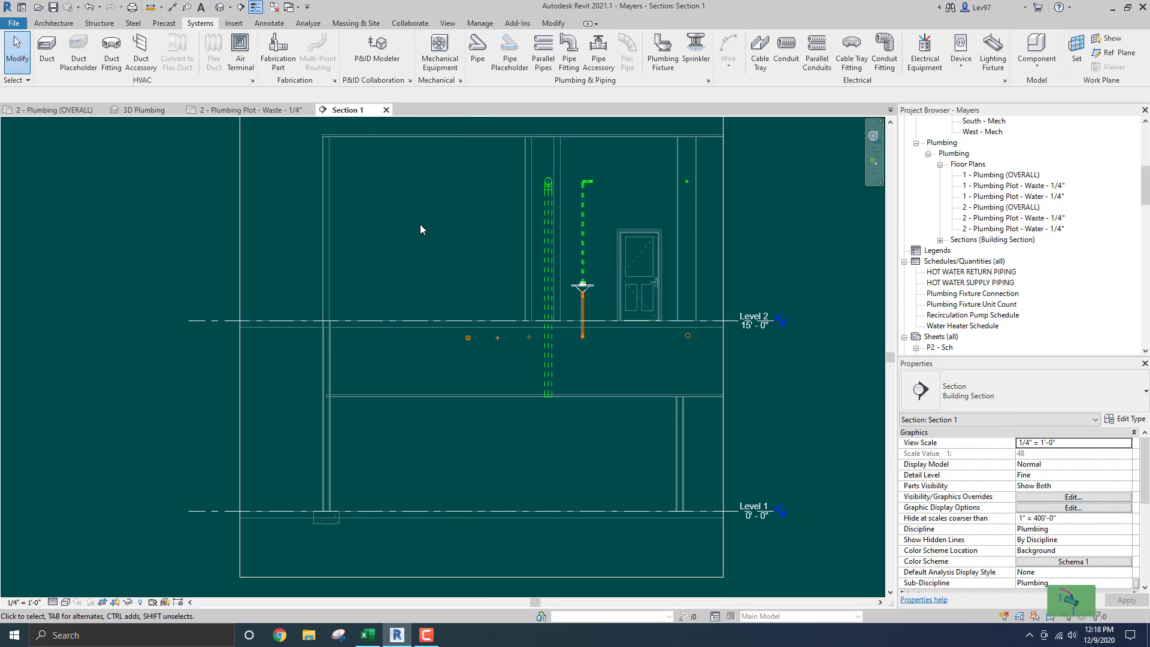
pyautogui.click(64, 111)
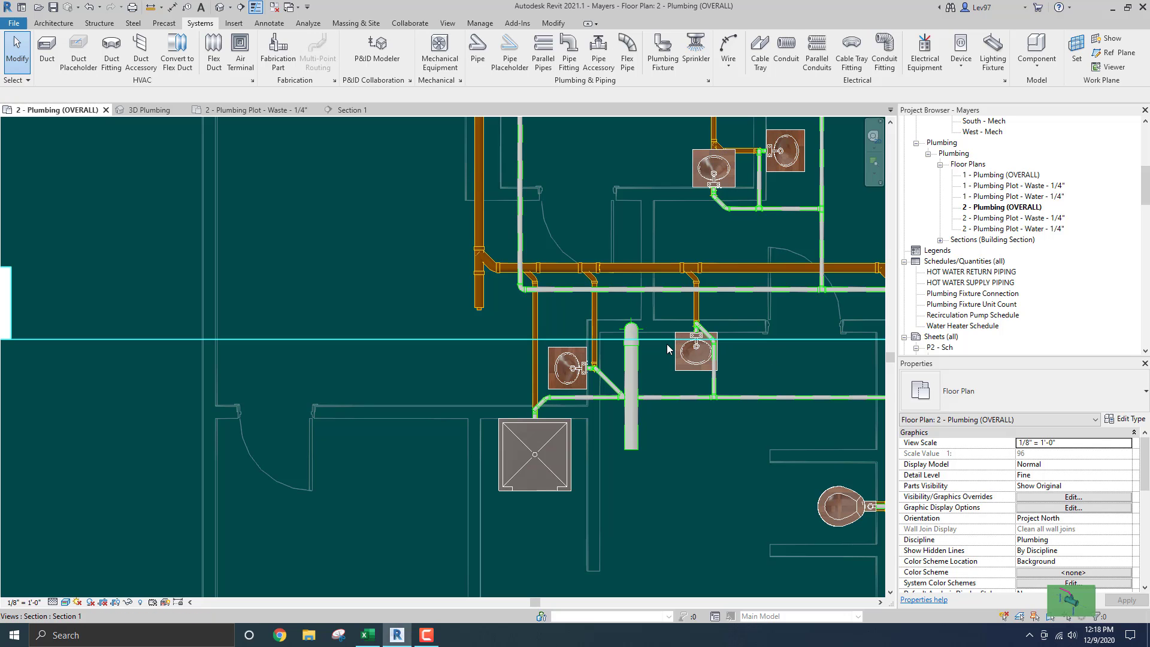
pyautogui.click(510, 341)
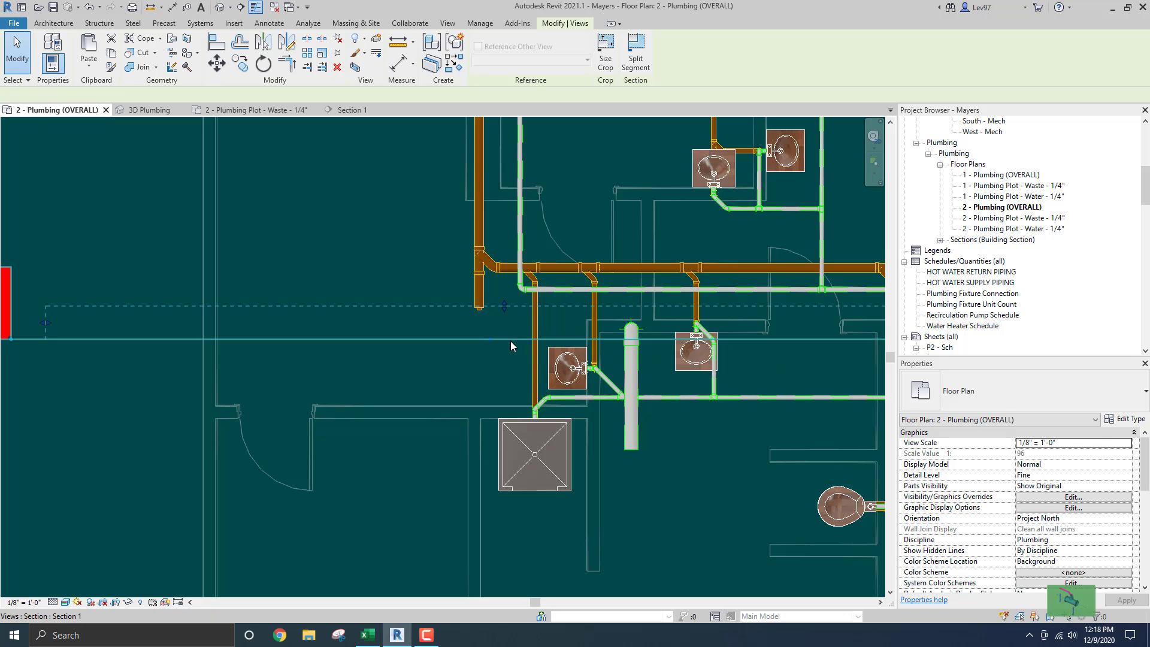
pyautogui.doubleClick(595, 445)
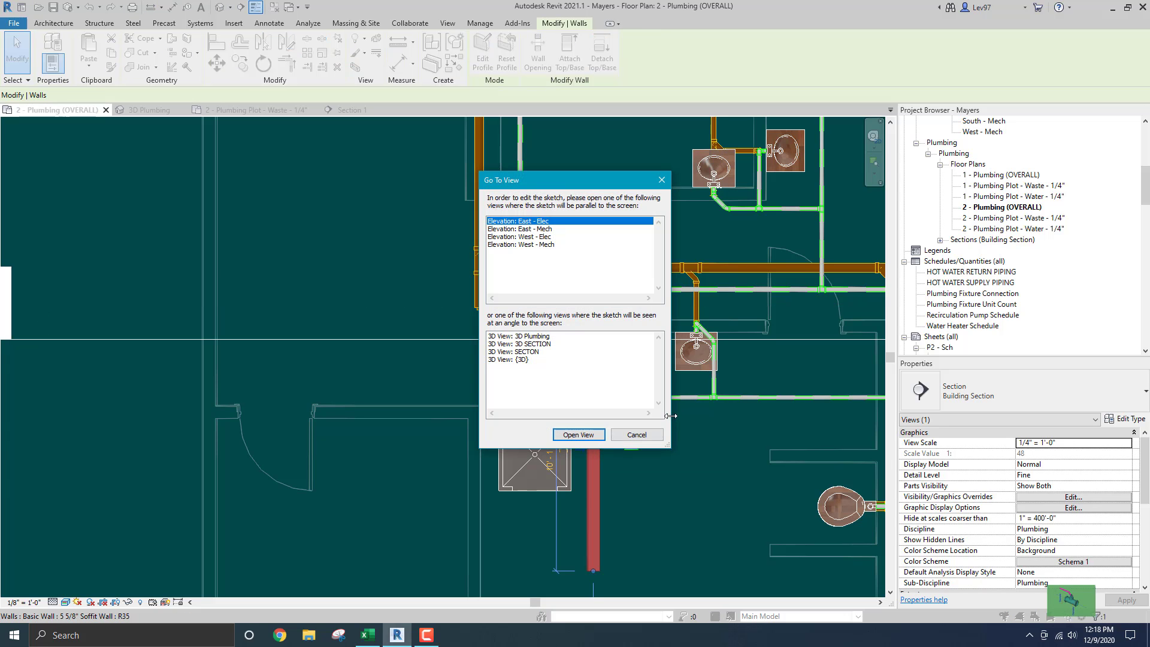
pyautogui.click(637, 435)
pyautogui.click(632, 433)
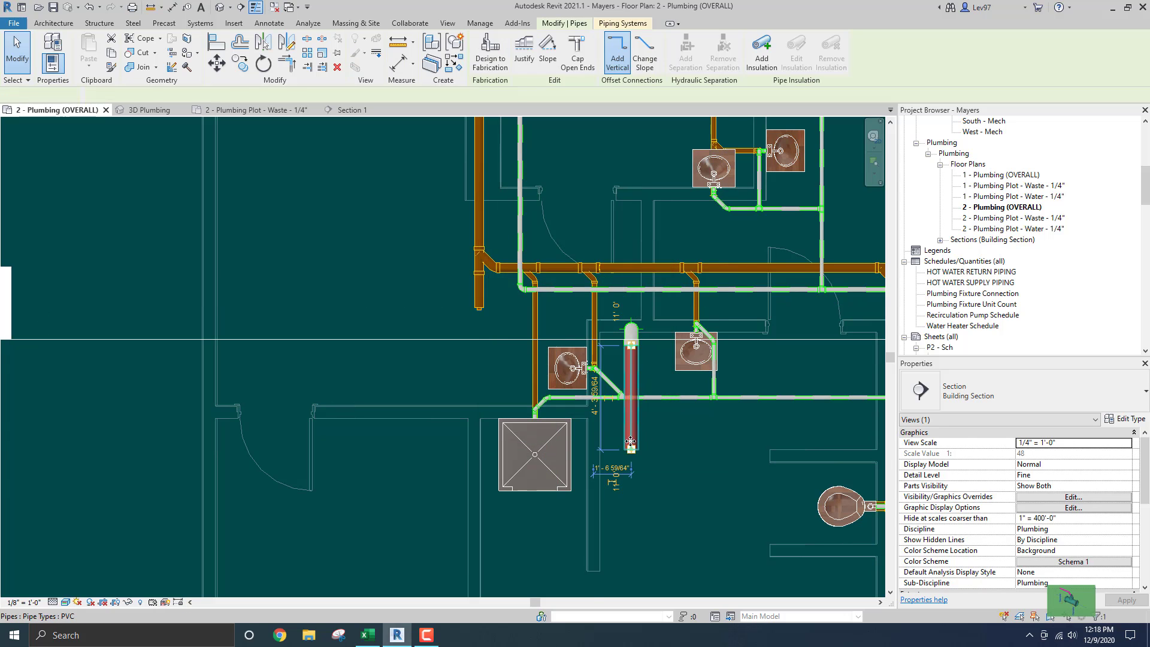
pyautogui.doubleClick(602, 500)
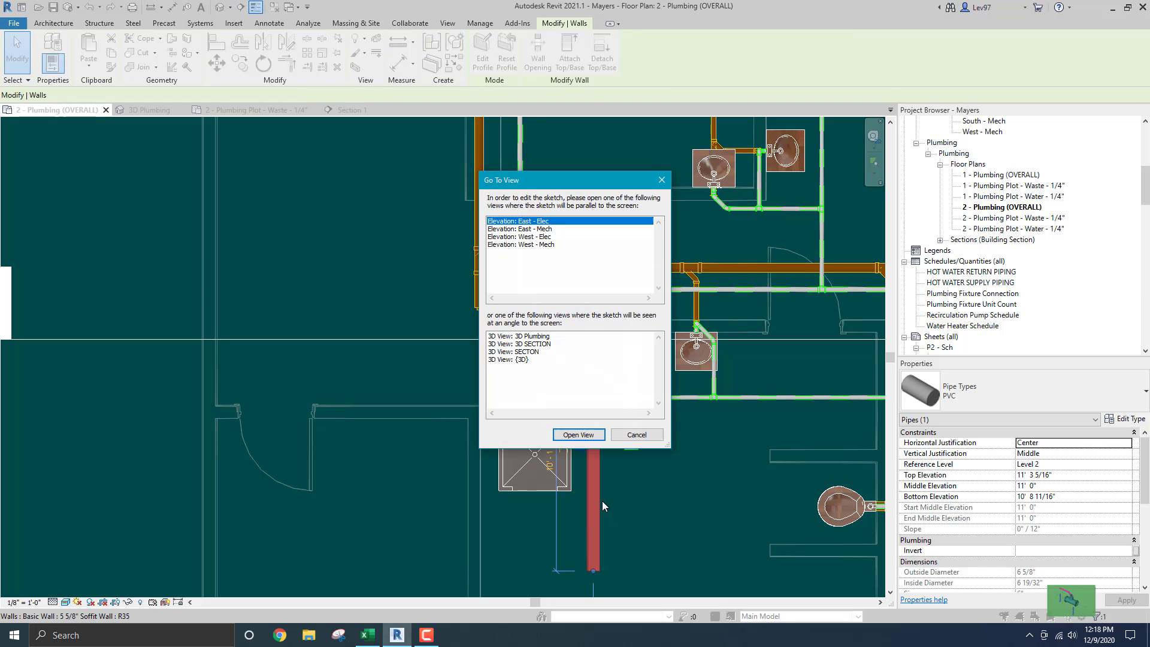
pyautogui.click(634, 436)
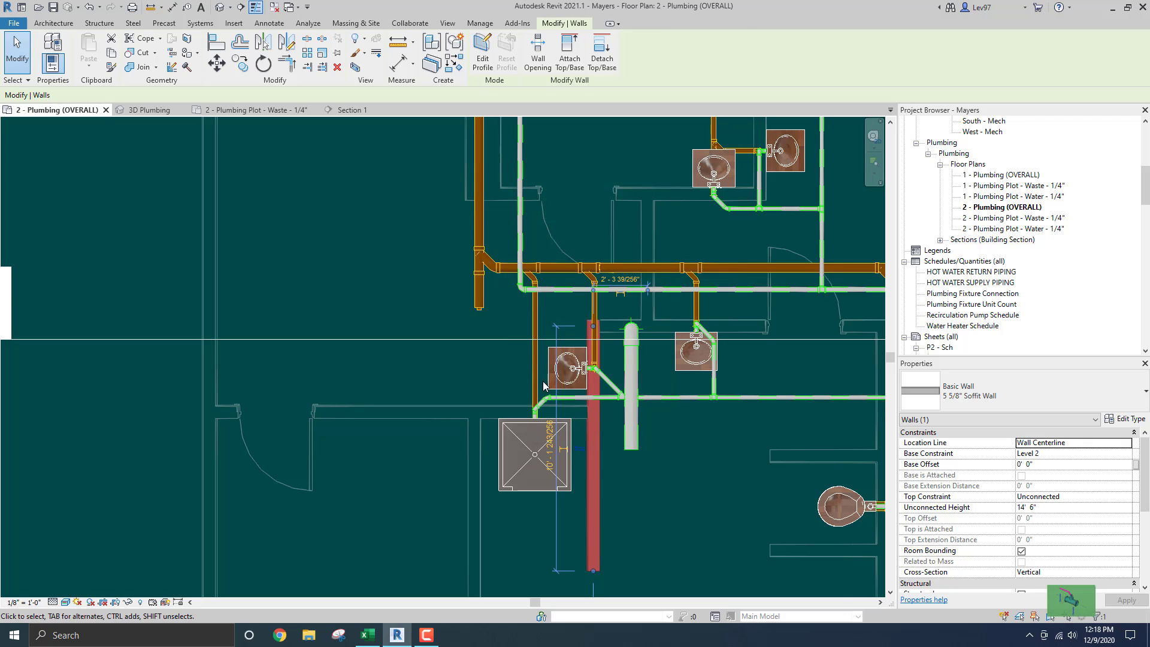
pyautogui.click(361, 113)
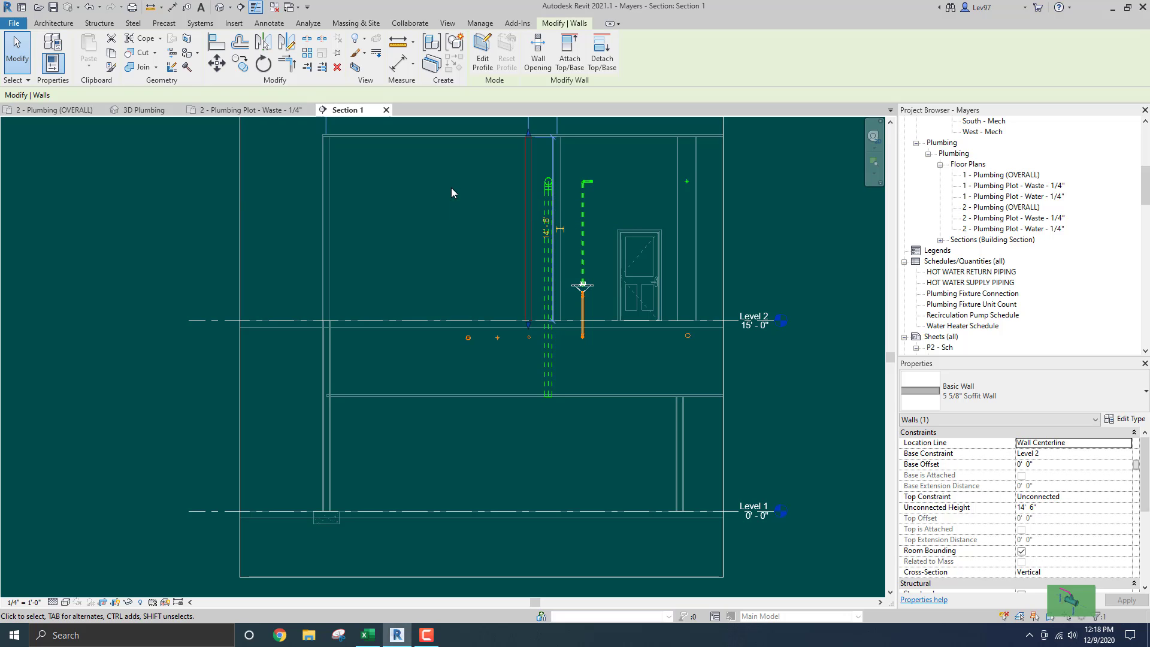
pyautogui.click(62, 111)
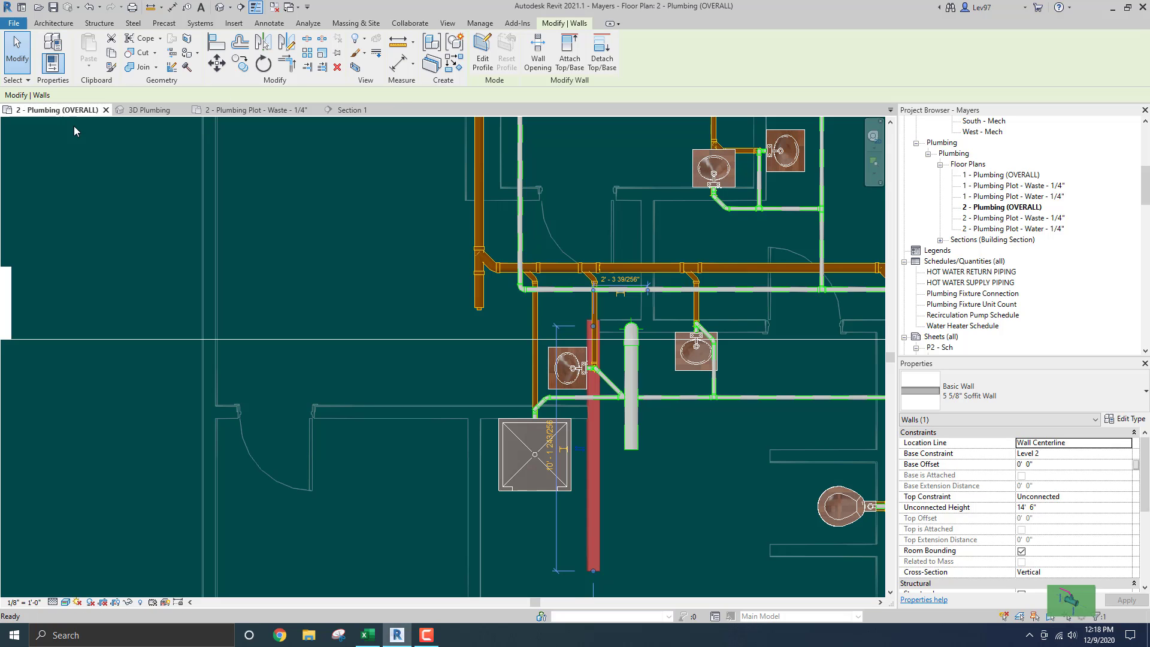
pyautogui.click(378, 239)
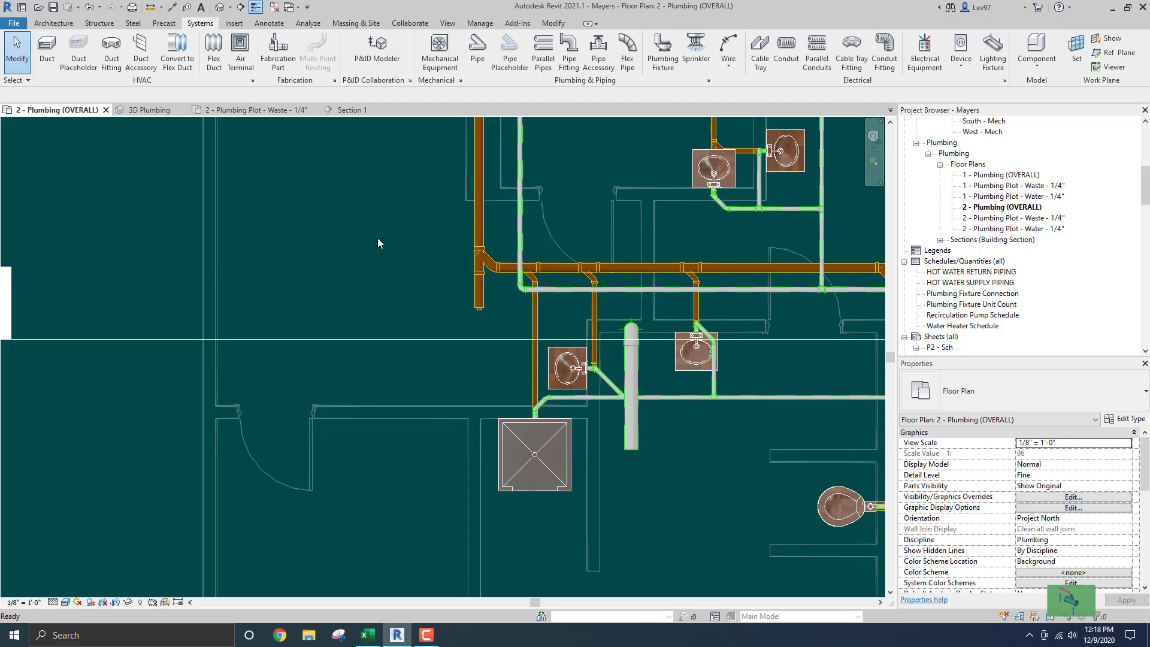
# Rotate the horizontal building section line 90° about a point placed on the line, west of the main waste pipe
pyautogui.click(400, 338)
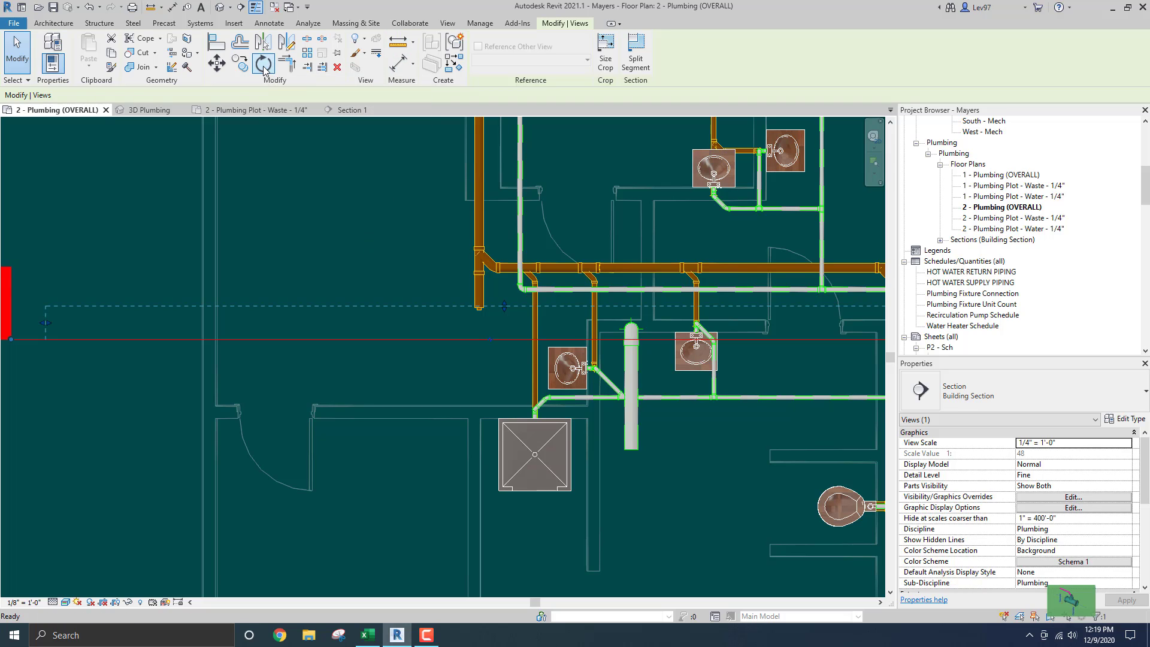
pyautogui.click(264, 63)
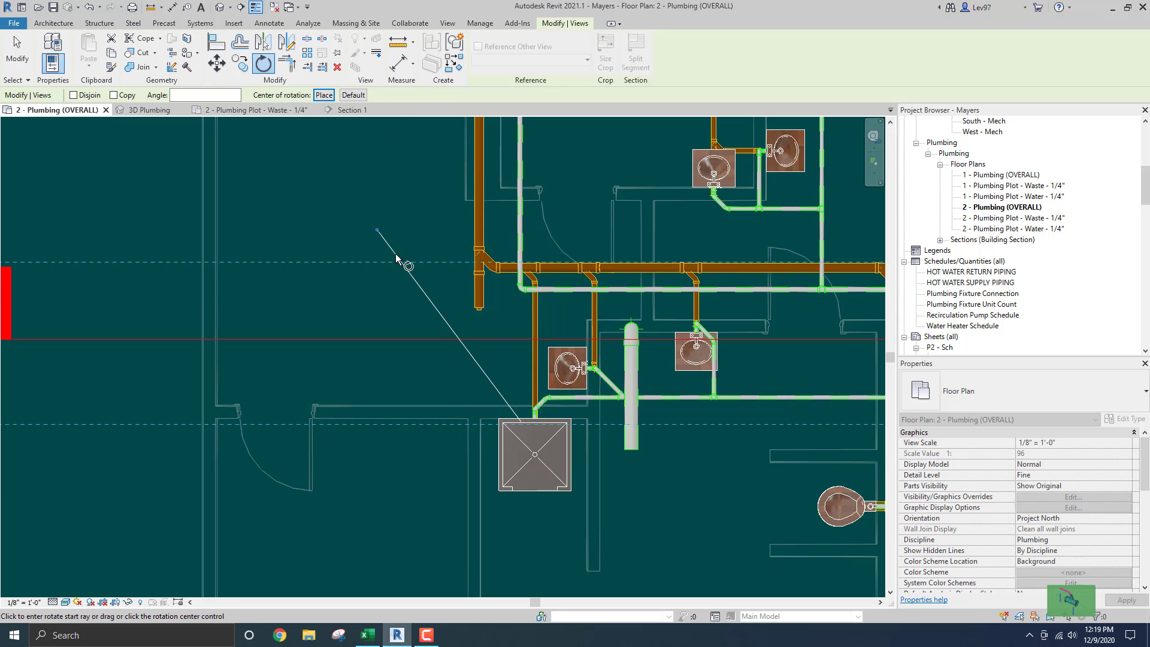
pyautogui.press('Escape')
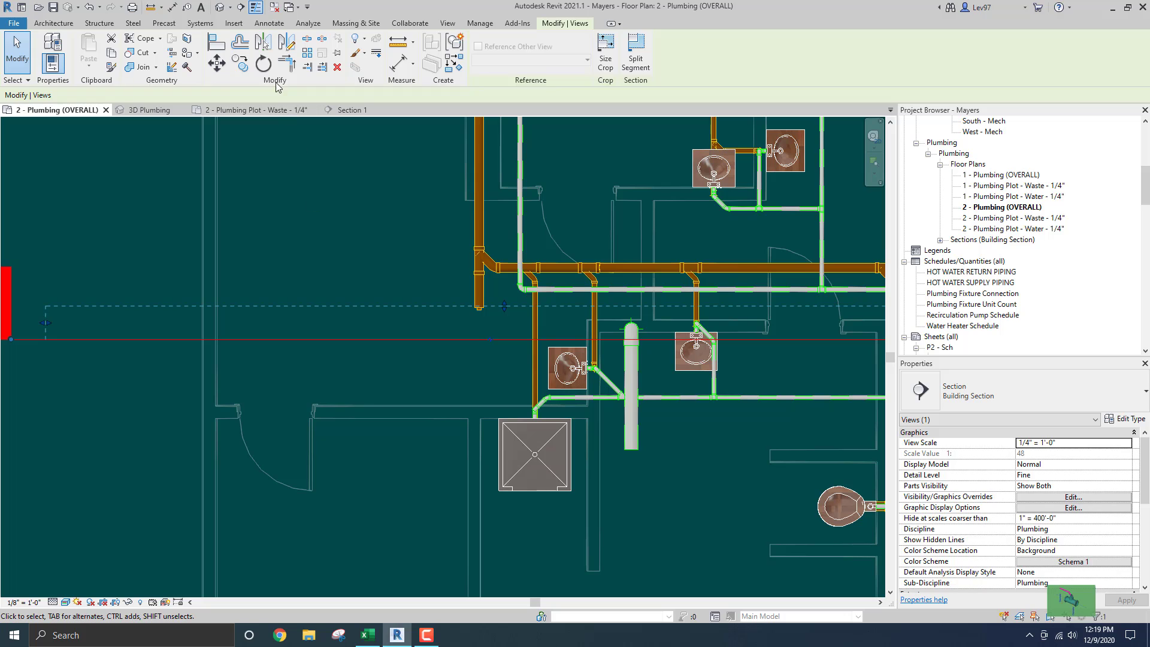
pyautogui.click(264, 64)
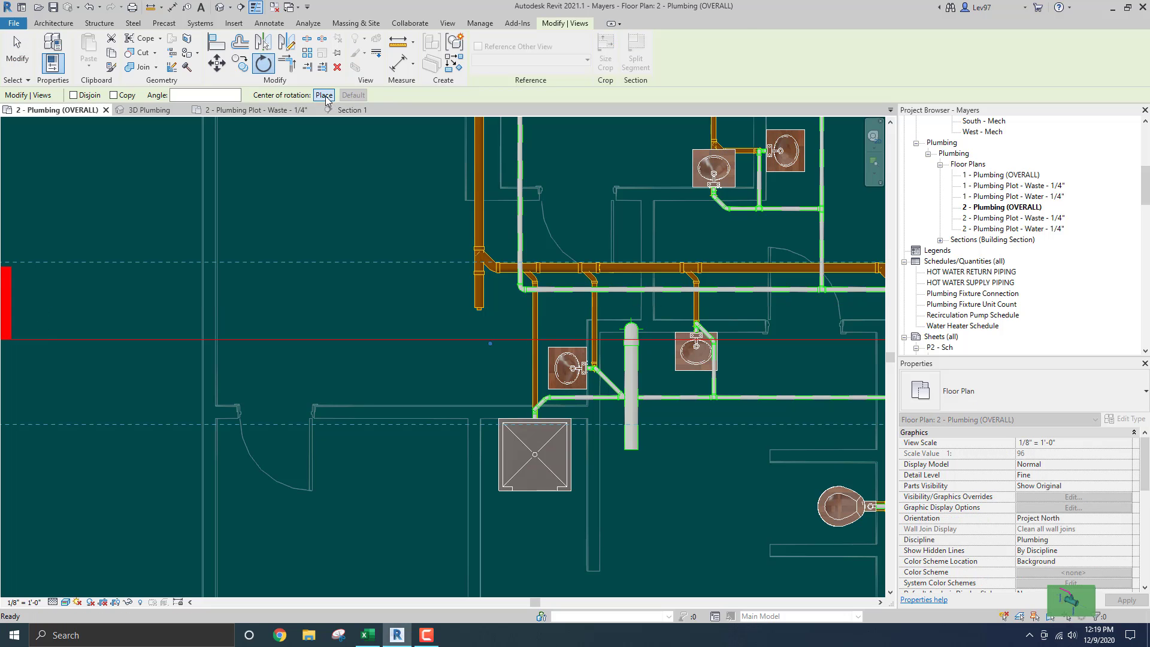
pyautogui.click(324, 95)
pyautogui.click(419, 339)
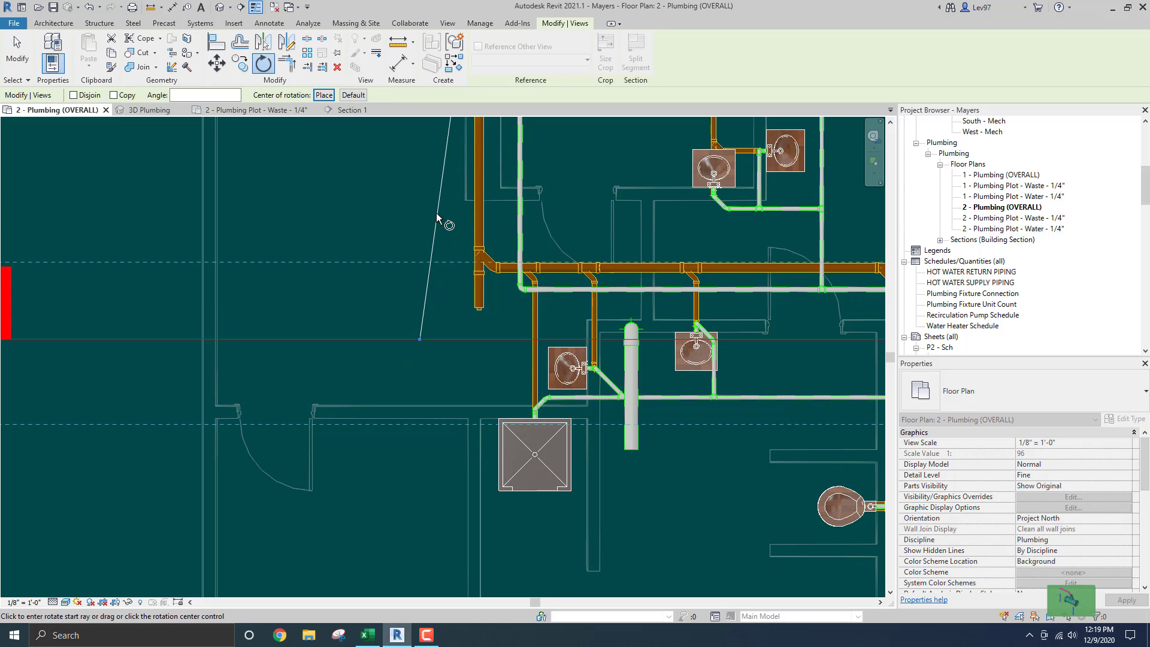
pyautogui.click(422, 207)
pyautogui.write('90')
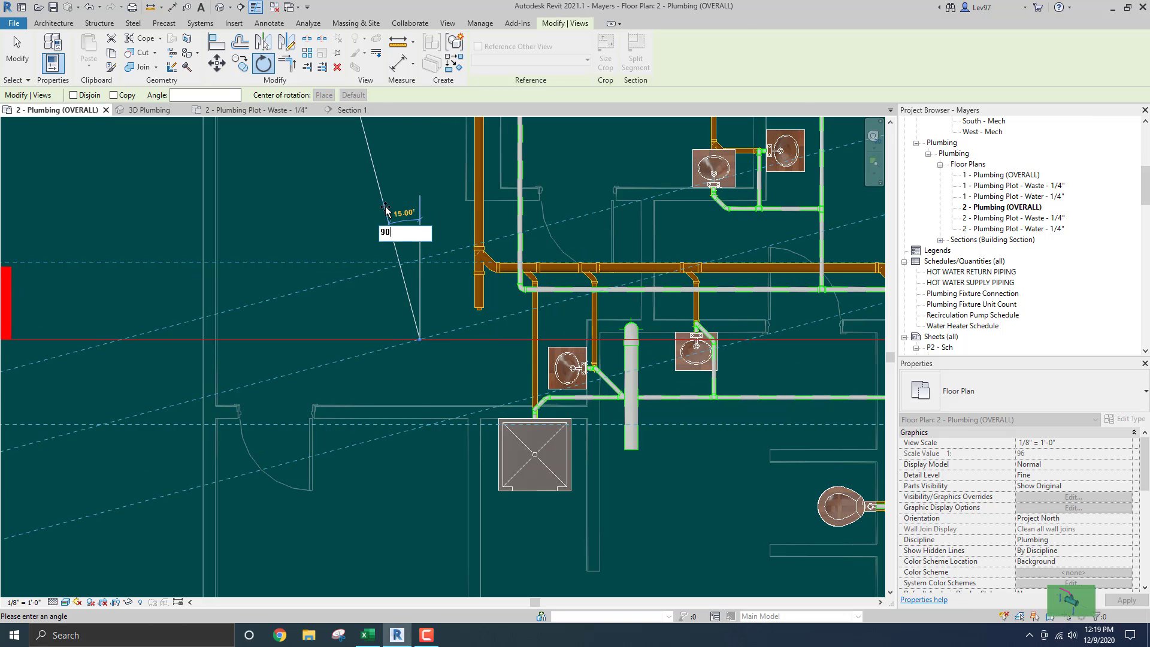
pyautogui.press('Return')
# Move the rotated section line east onto the new 6" pipe and pull its far clip boundary closer to the line
pyautogui.moveTo(421, 292); pyautogui.dragTo(637, 292)
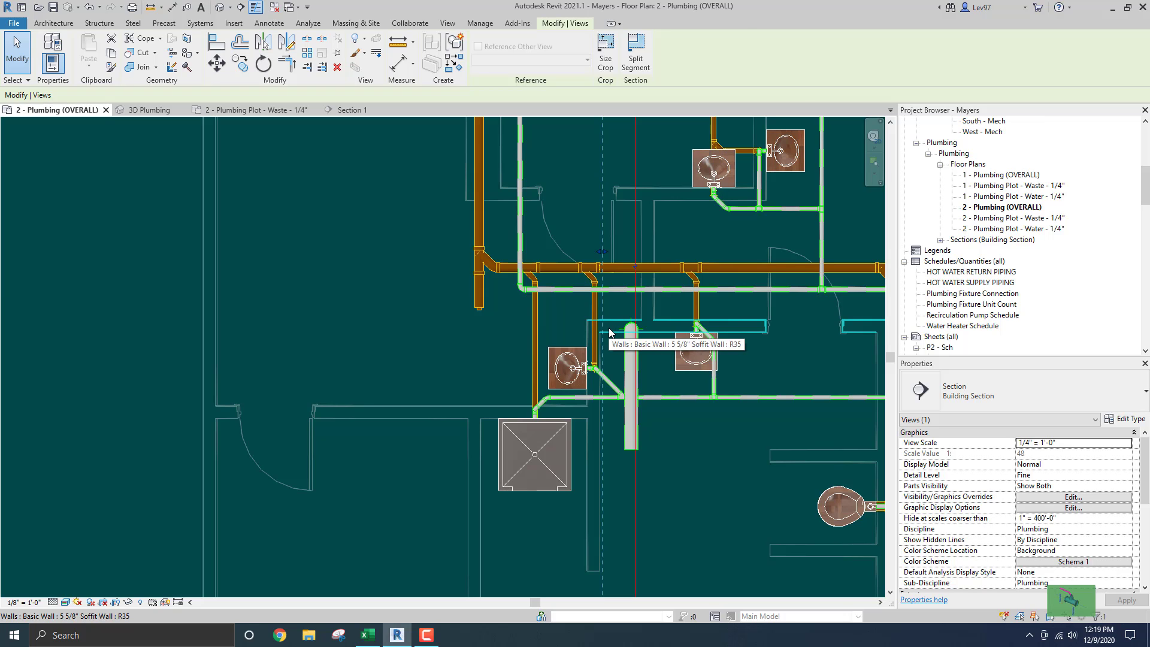
pyautogui.moveTo(606, 256); pyautogui.dragTo(616, 259)
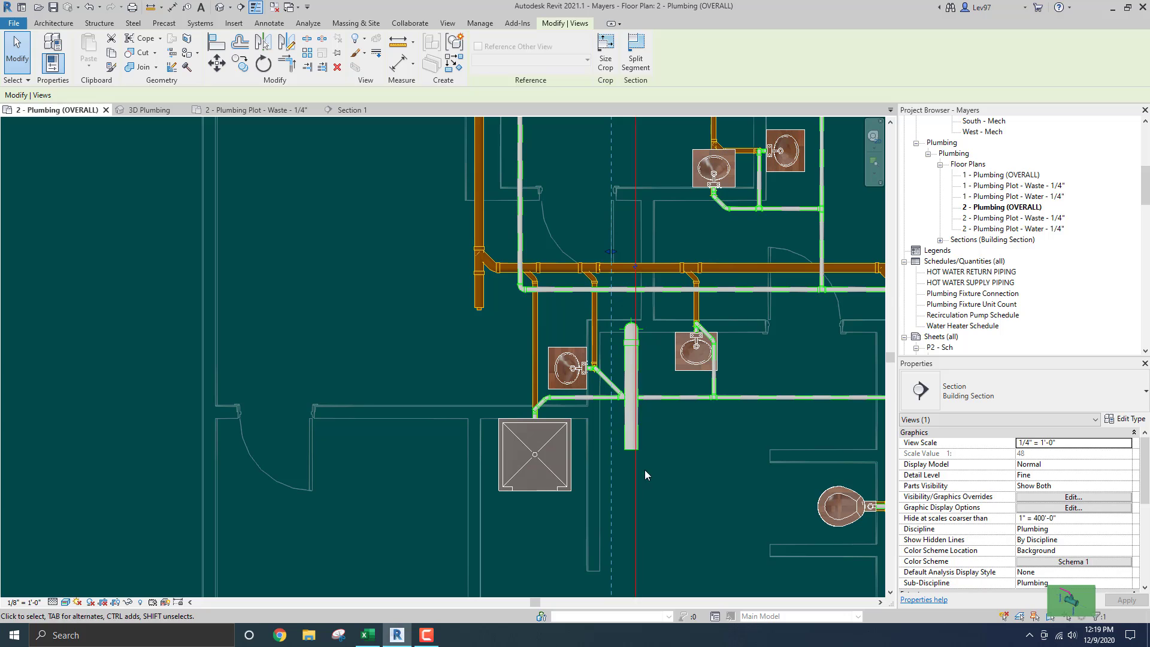
# Nudge the horizontal run of the new 6" pipe west so it sits between the section line and its far clip
pyautogui.click(620, 451)
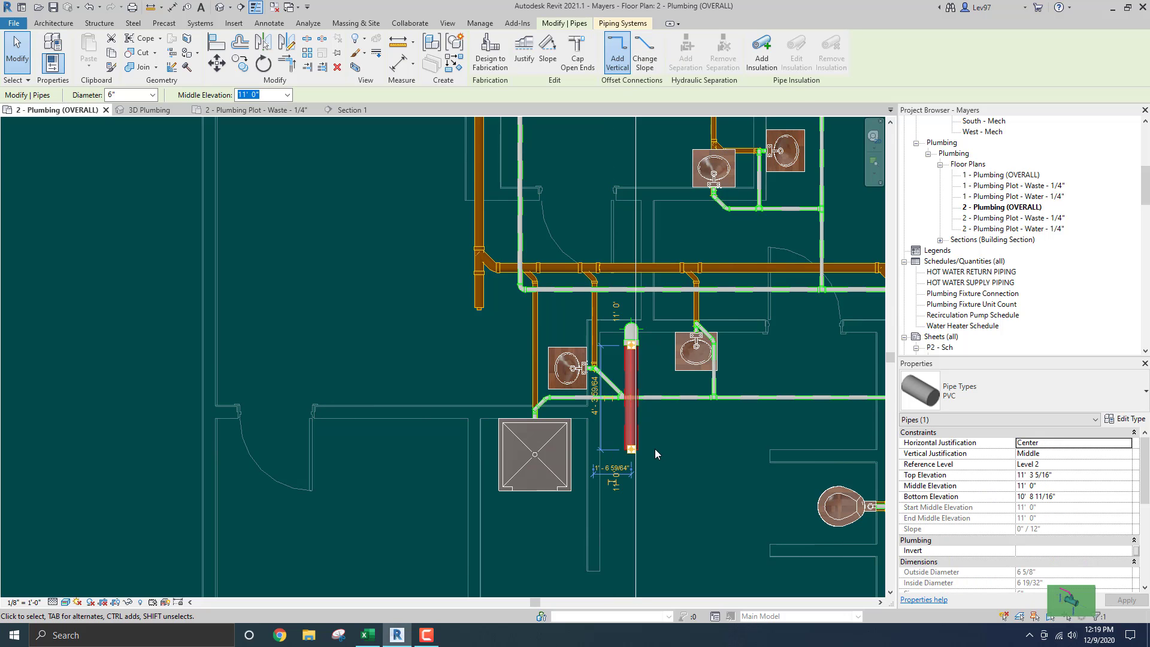
pyautogui.press('Left')
pyautogui.press('Left')
pyautogui.press('Left')
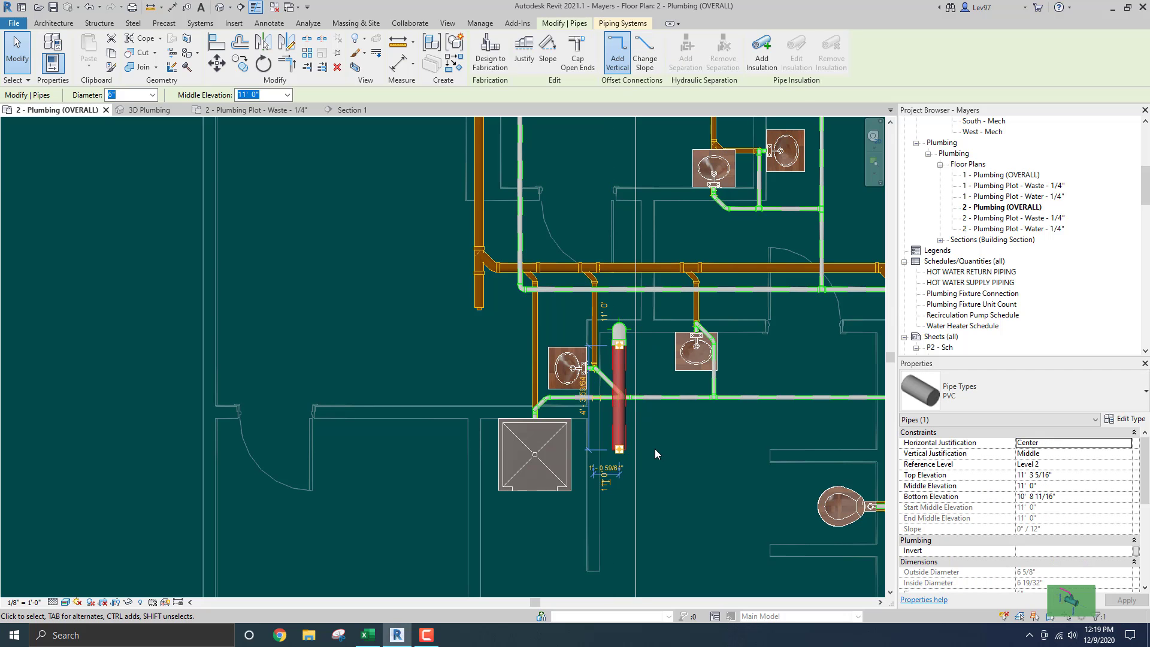
# Nudge the 6" pipe once more to the west and move the building section line west, closer to the pipe
pyautogui.press('Left')
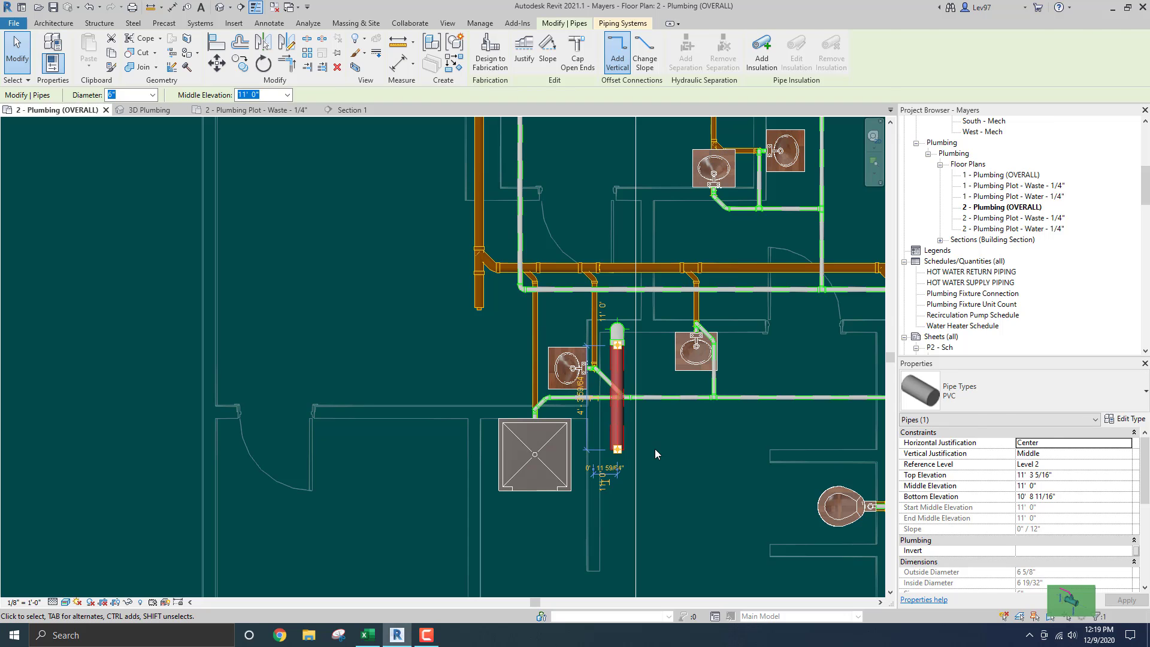
pyautogui.click(655, 448)
pyautogui.click(633, 451)
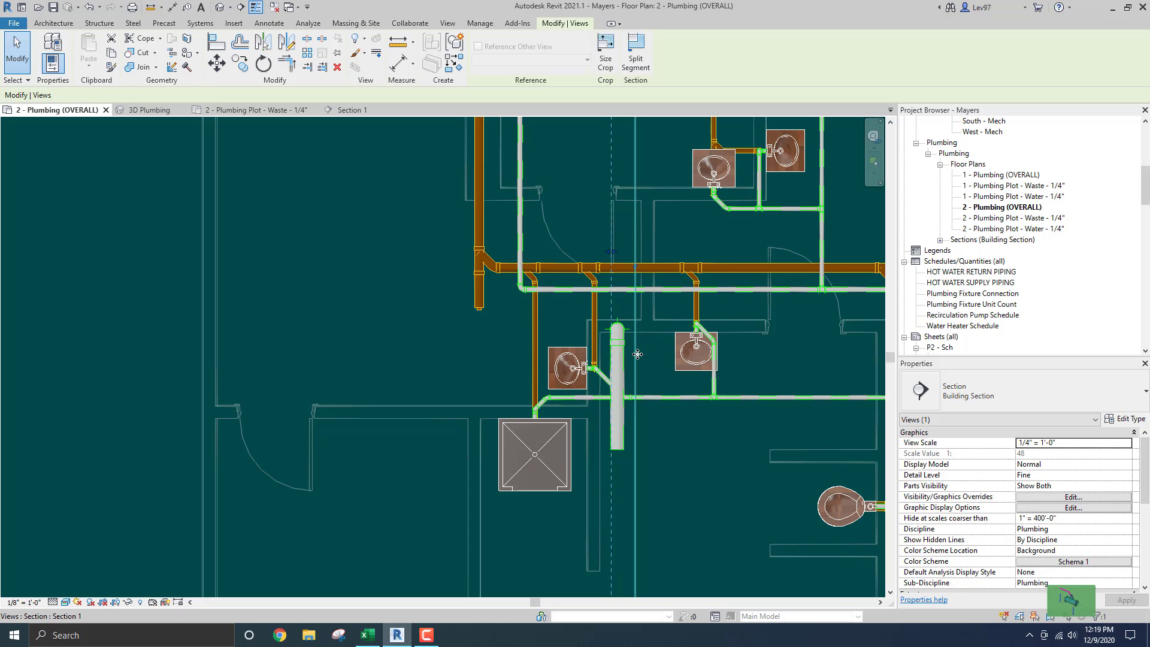
pyautogui.moveTo(637, 354); pyautogui.dragTo(631, 387)
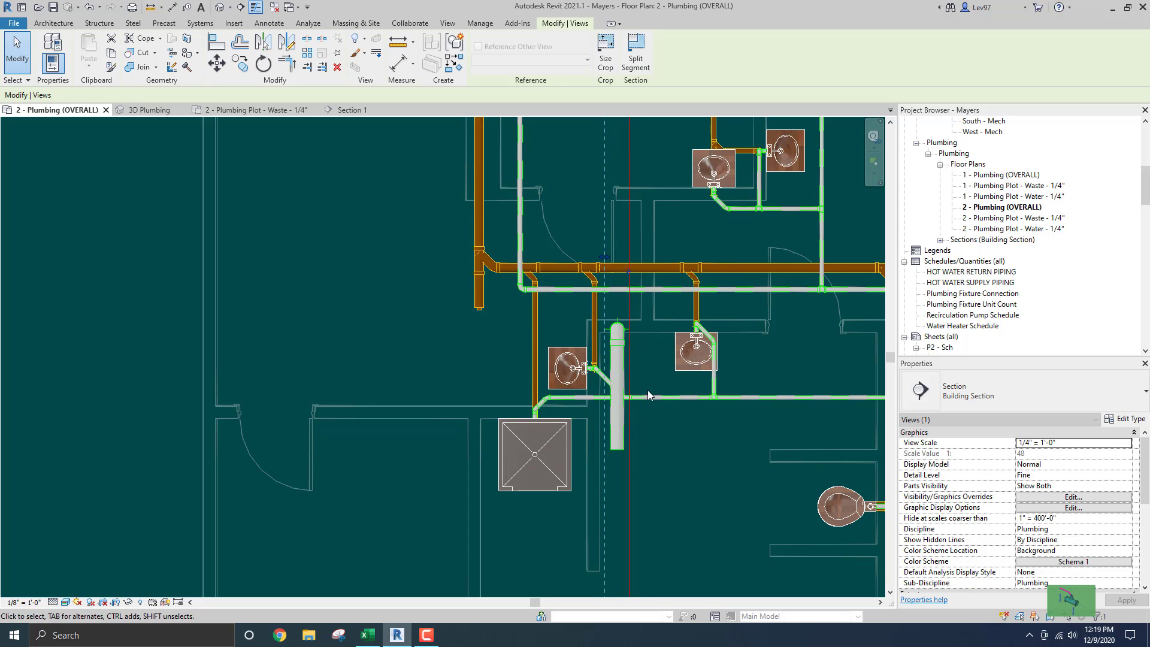
# In Section 1, delete the entire connected 6" vent pipe run, including its elbow and vertical drop
pyautogui.click(350, 110)
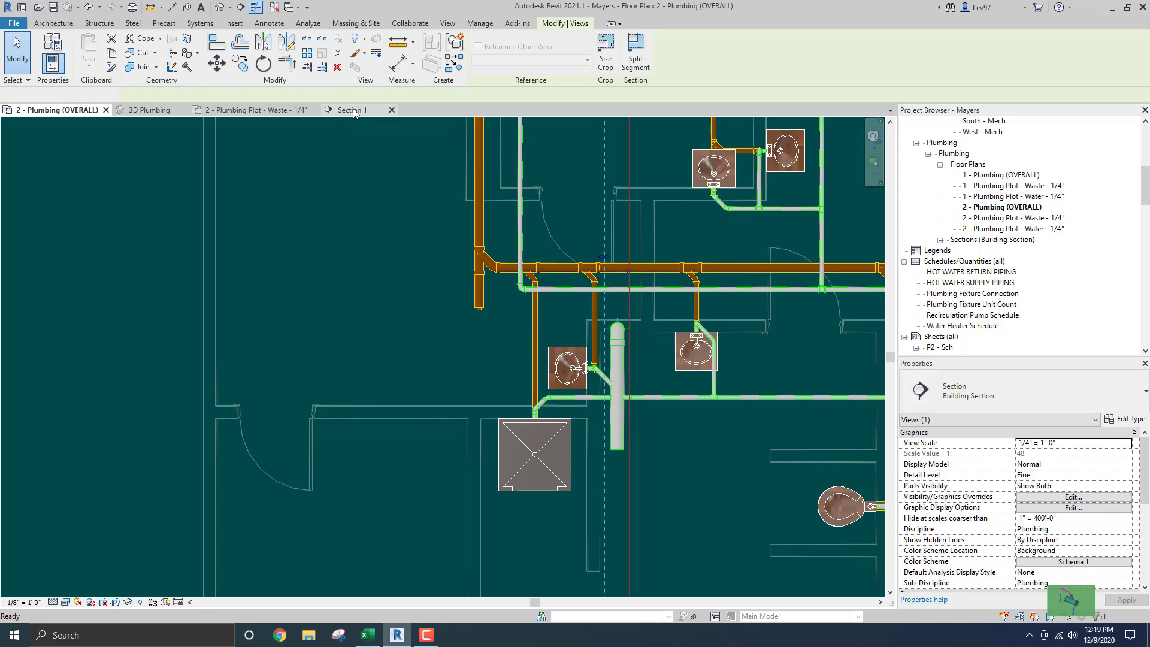
pyautogui.click(395, 245)
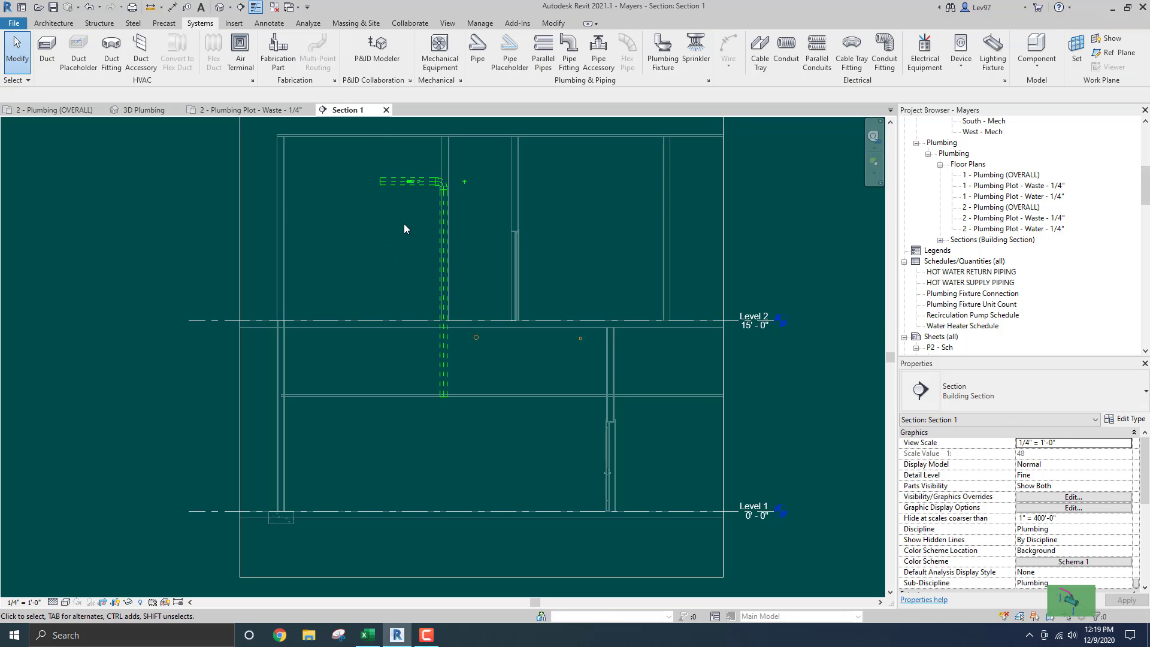
pyautogui.press('Tab')
pyautogui.click(447, 375)
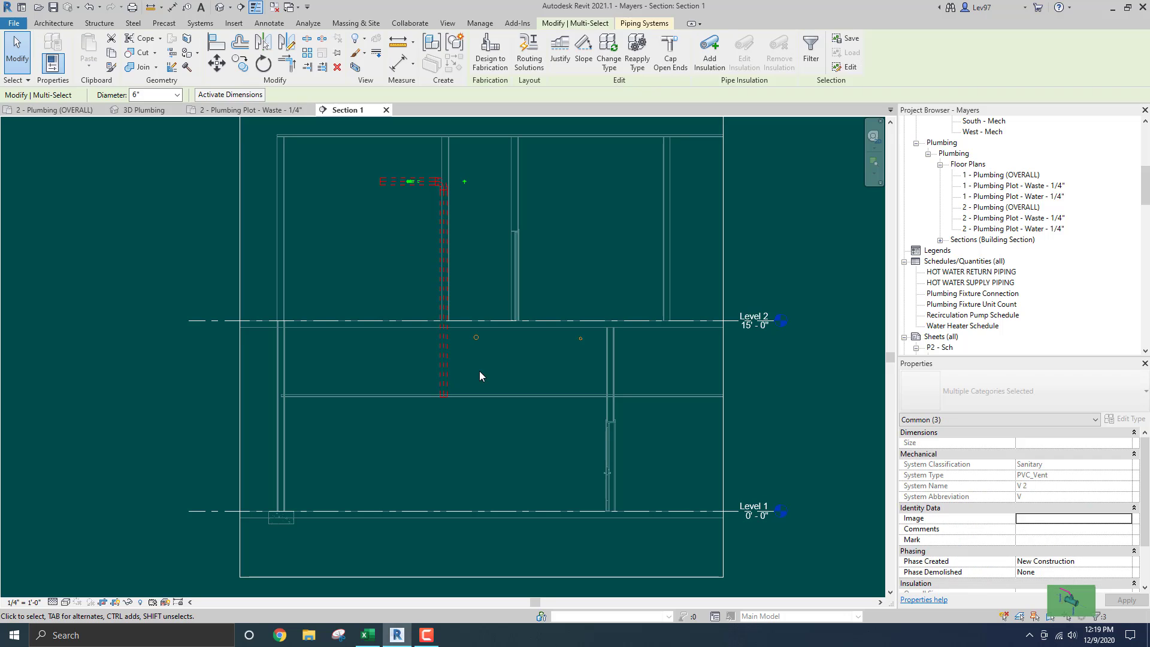
pyautogui.press('Delete')
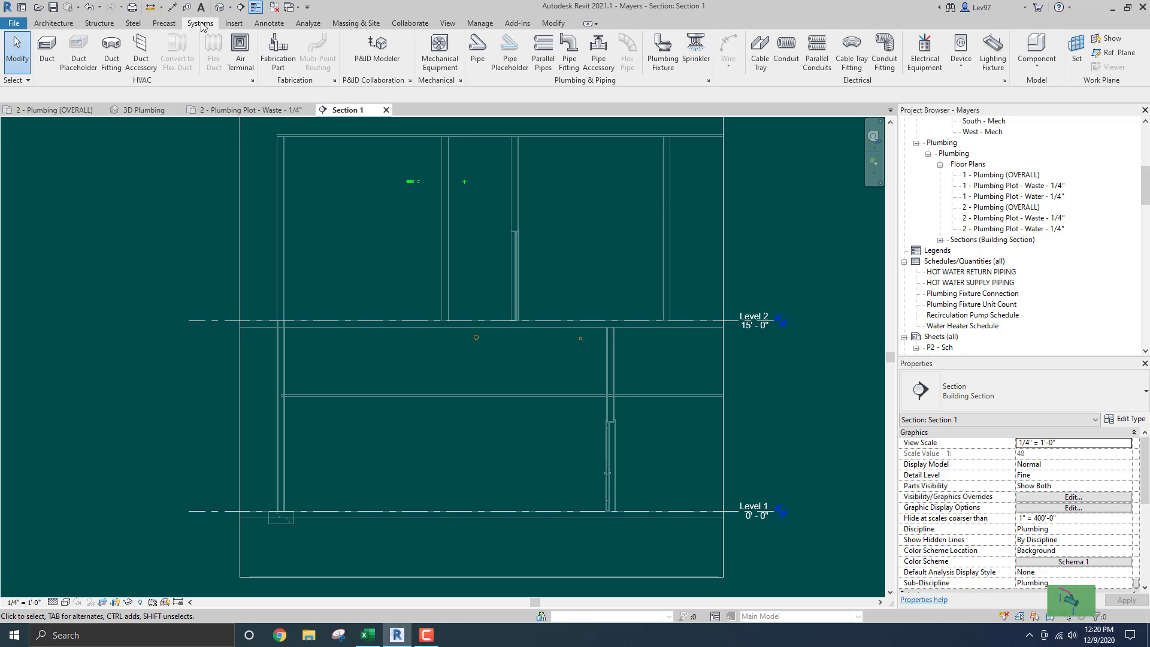
# Start placing a new PVC pipe in Section 1 with a 2" diameter
pyautogui.click(477, 51)
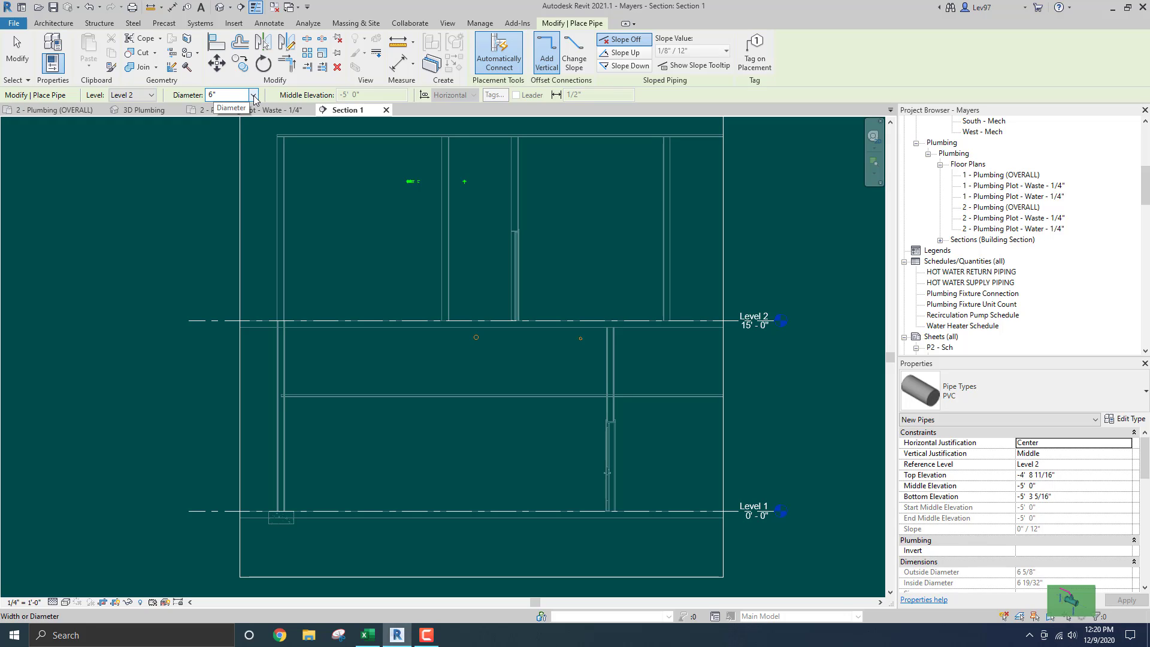
pyautogui.click(254, 95)
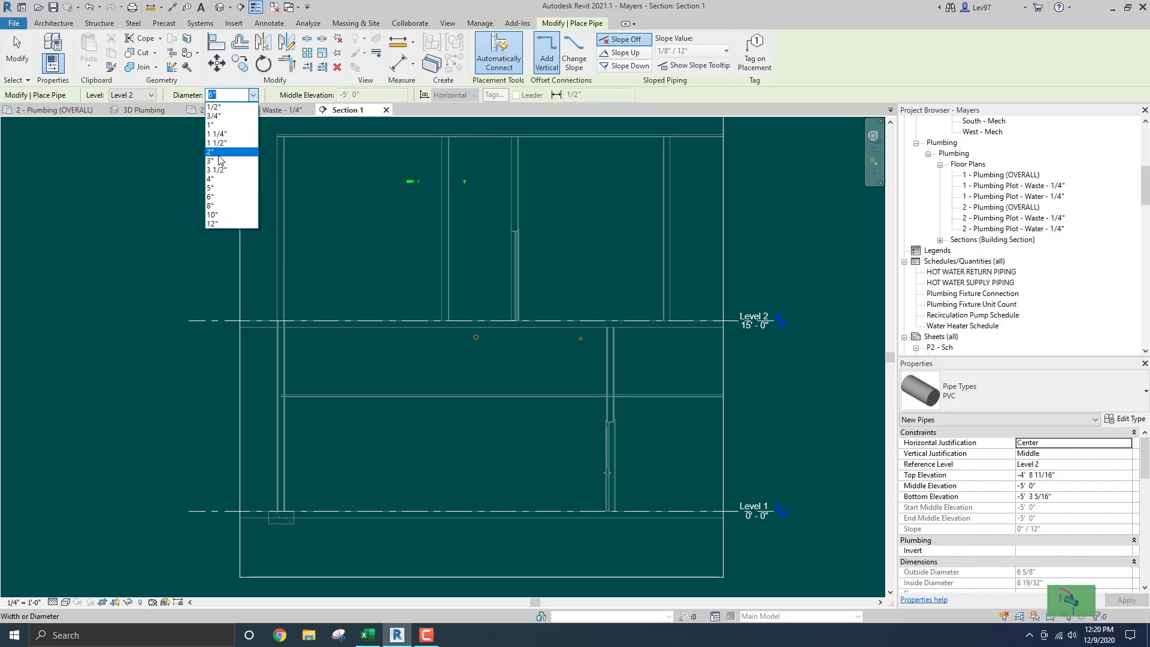
pyautogui.click(219, 152)
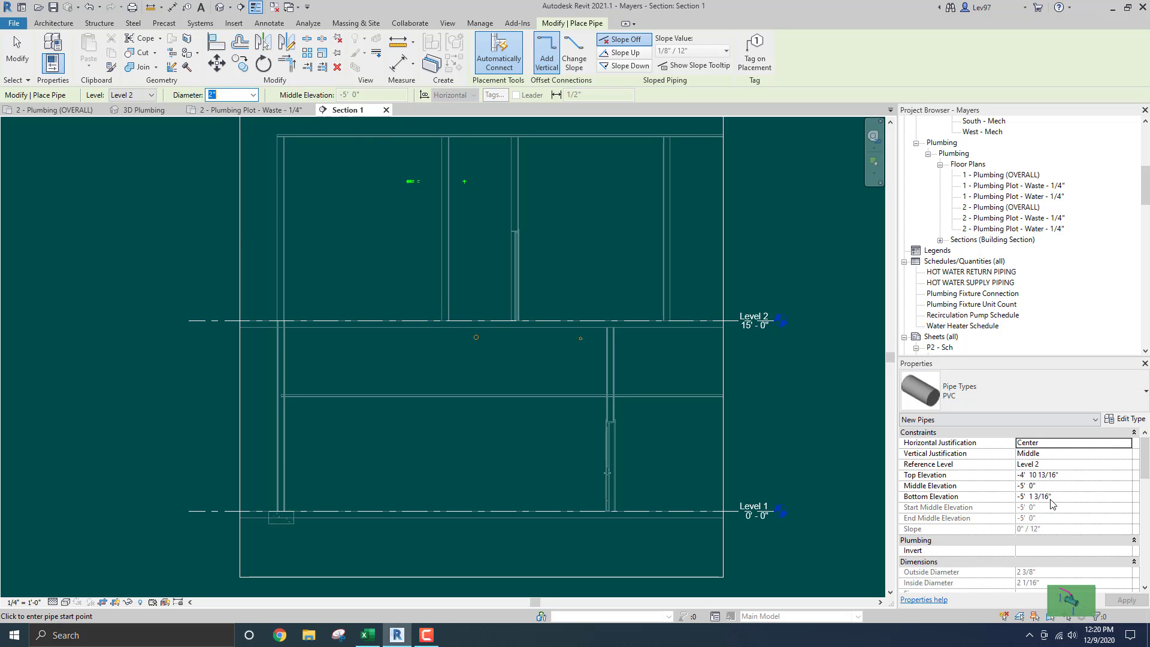
pyautogui.click(993, 387)
pyautogui.click(993, 387)
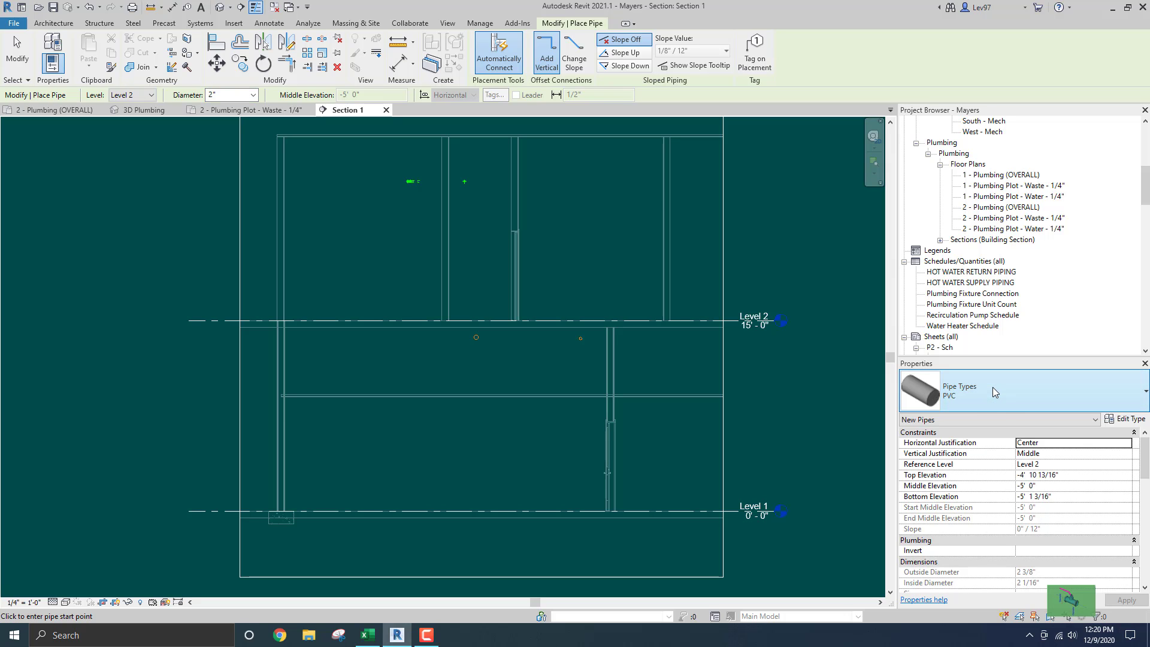
# Set the new pipe's system type to DCW
pyautogui.scroll(-3, 1011, 496)
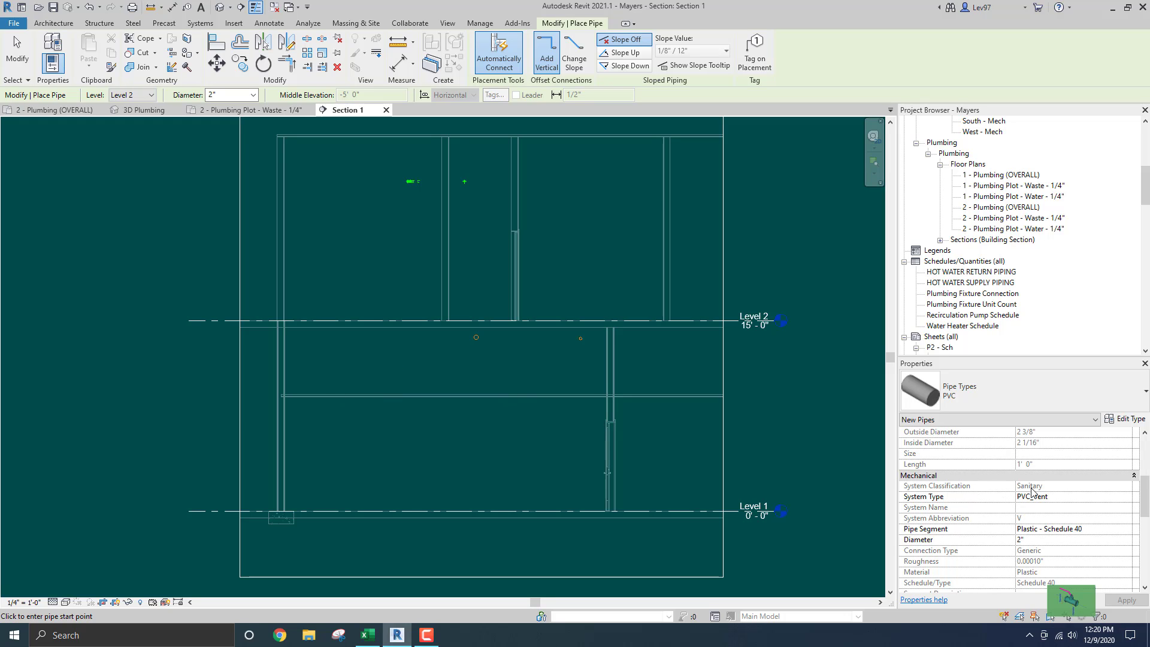
pyautogui.click(1057, 497)
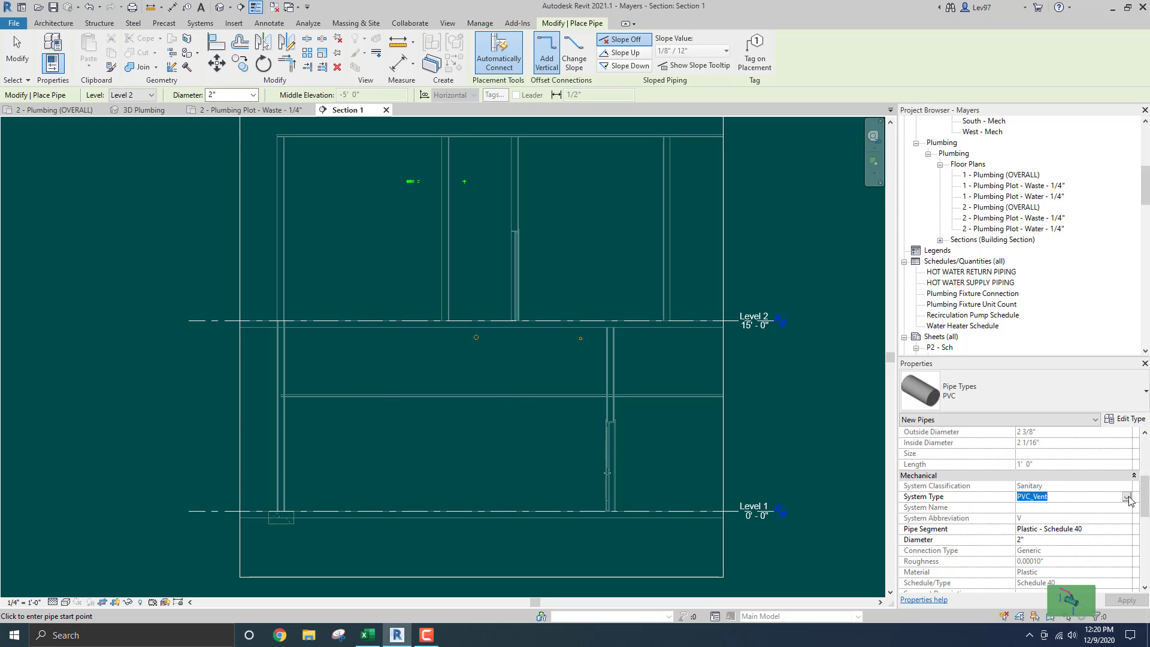
pyautogui.click(1127, 498)
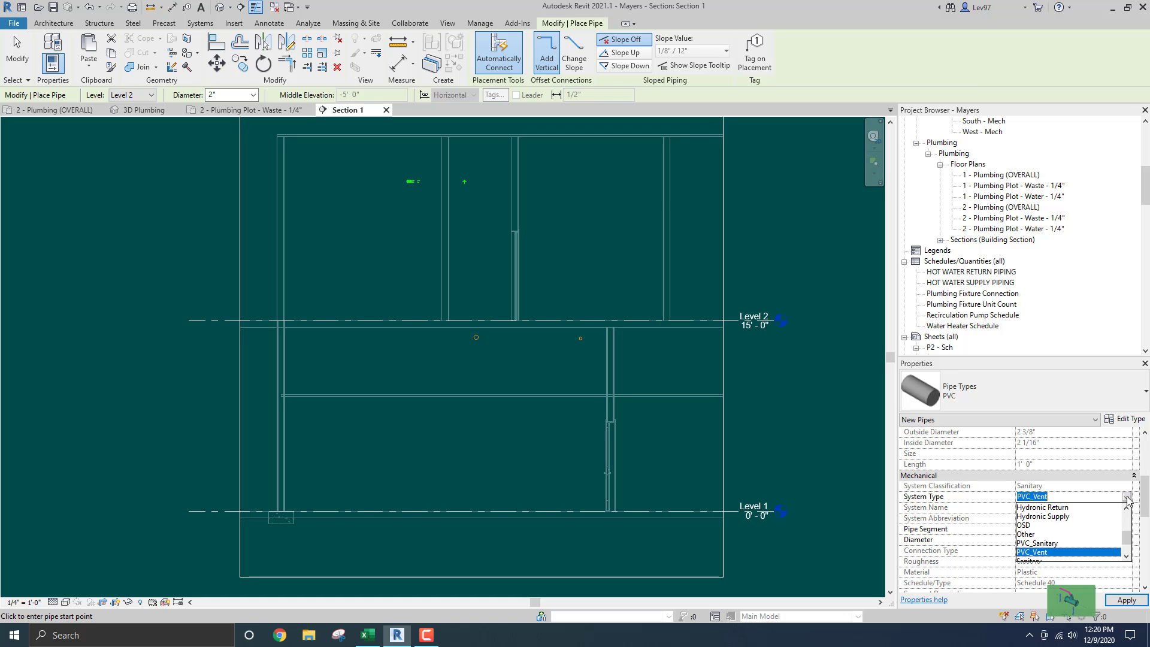
pyautogui.scroll(2, 1071, 536)
pyautogui.scroll(3, 1071, 537)
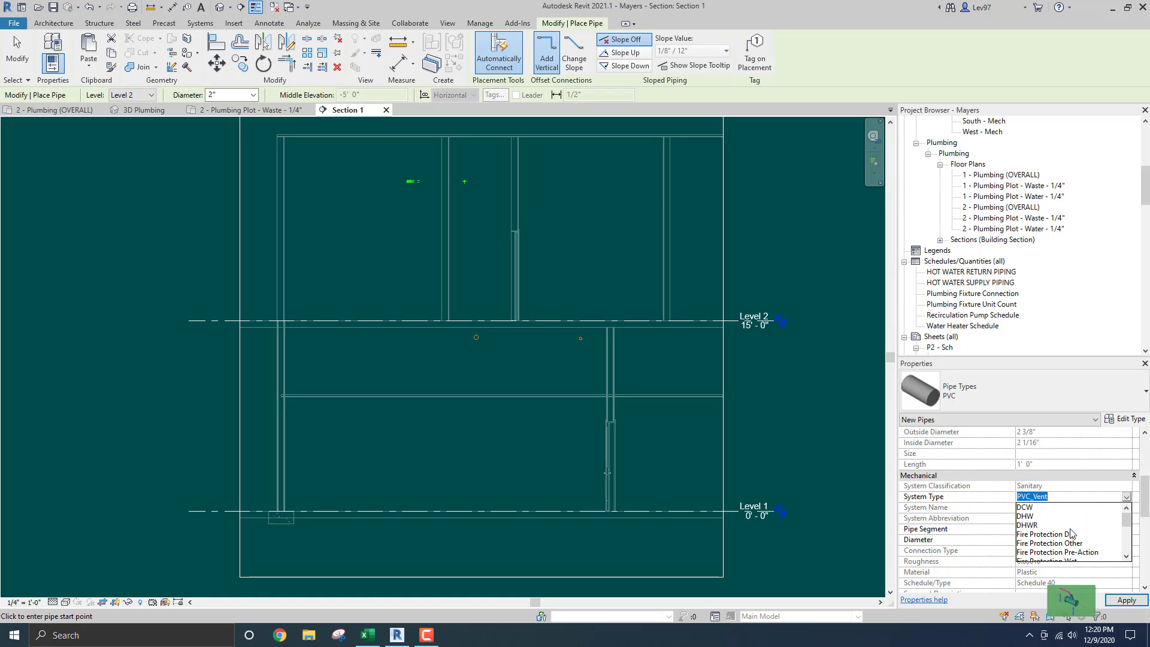
pyautogui.click(1026, 512)
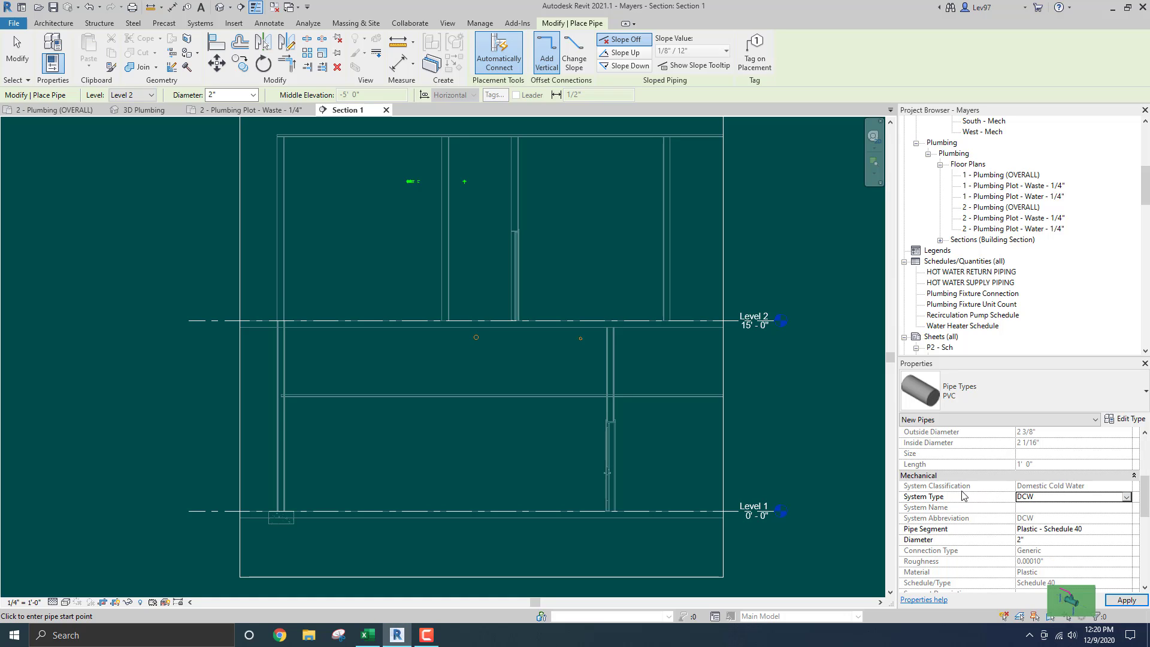
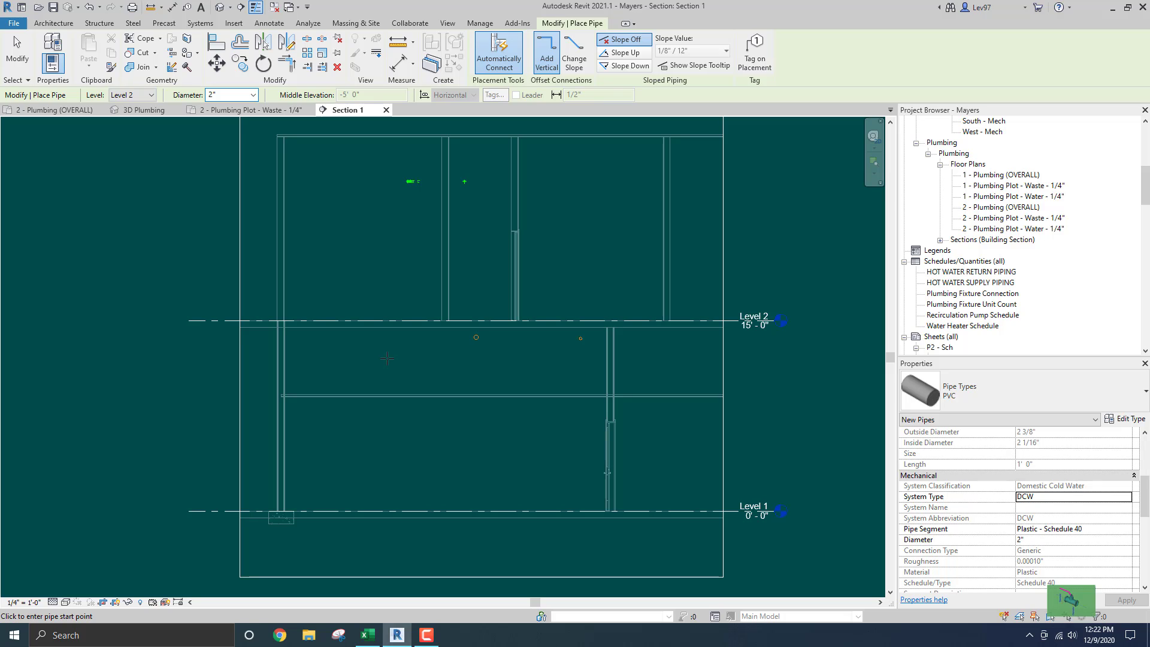
# Draw a stepped 2" pipe run: about 3'-5" horizontal below Level 2, about 5'-1" up through the floor, and about 2'-5" horizontal above it
pyautogui.click(387, 359)
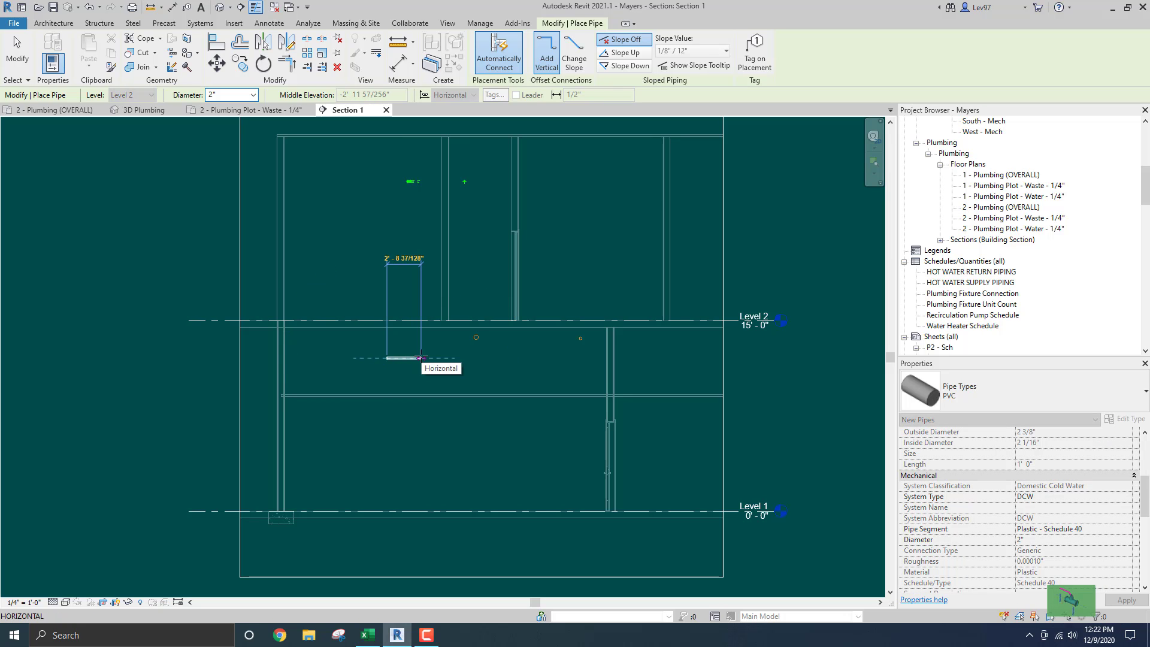
pyautogui.click(433, 358)
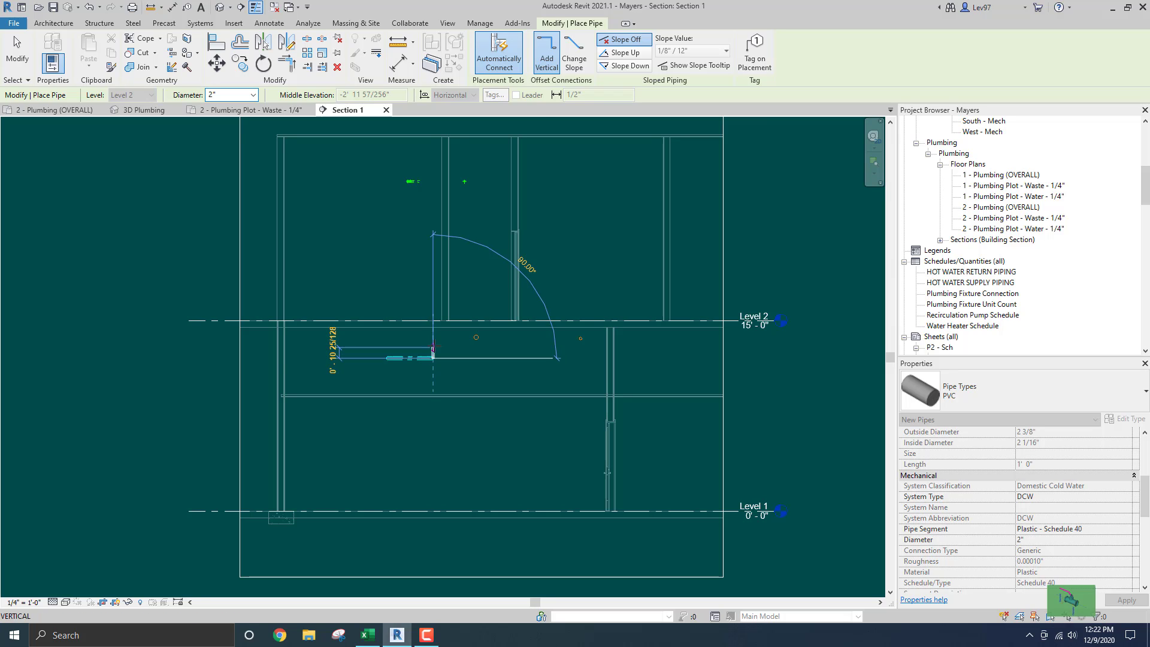
pyautogui.scroll(2, 433, 339)
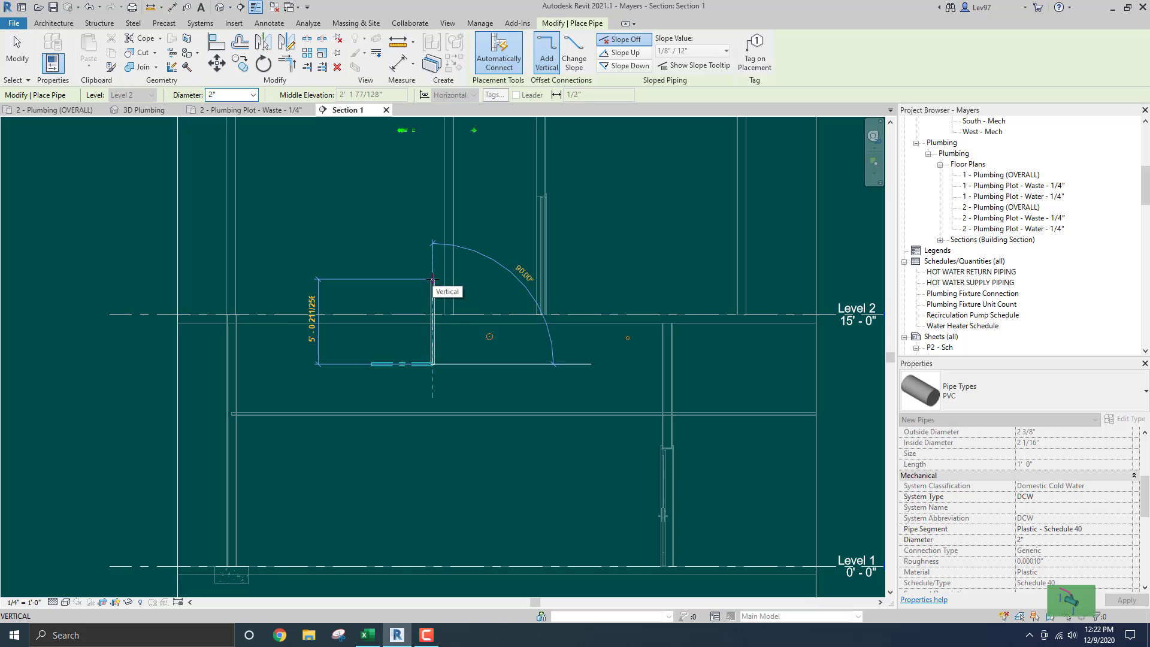
pyautogui.click(433, 279)
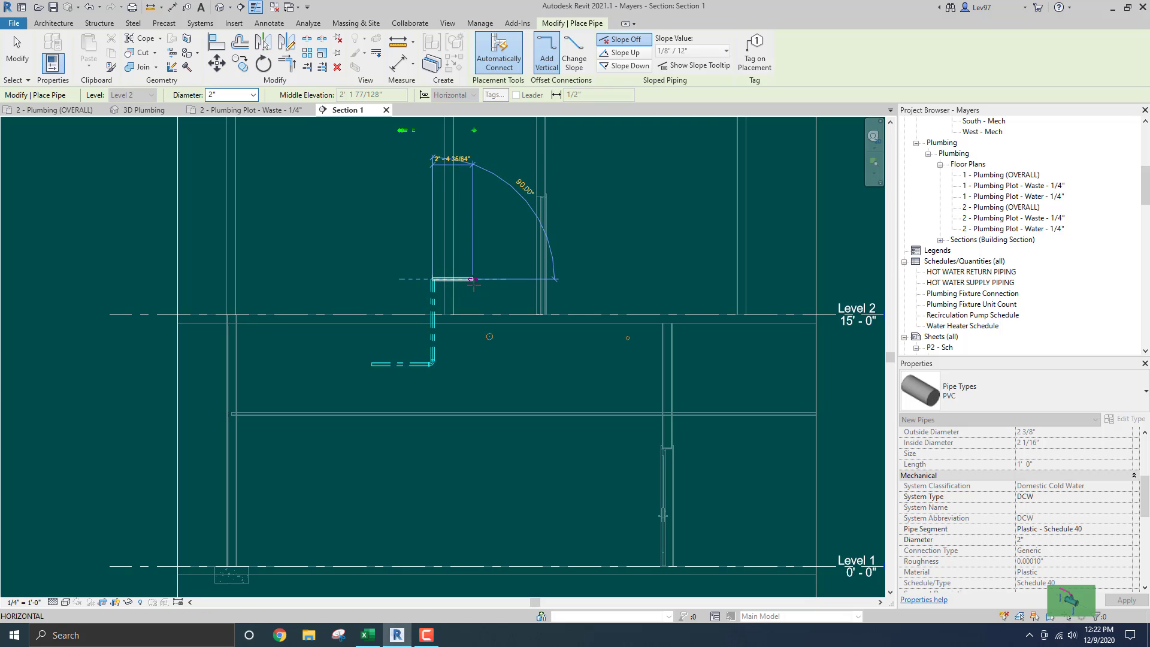
pyautogui.click(473, 280)
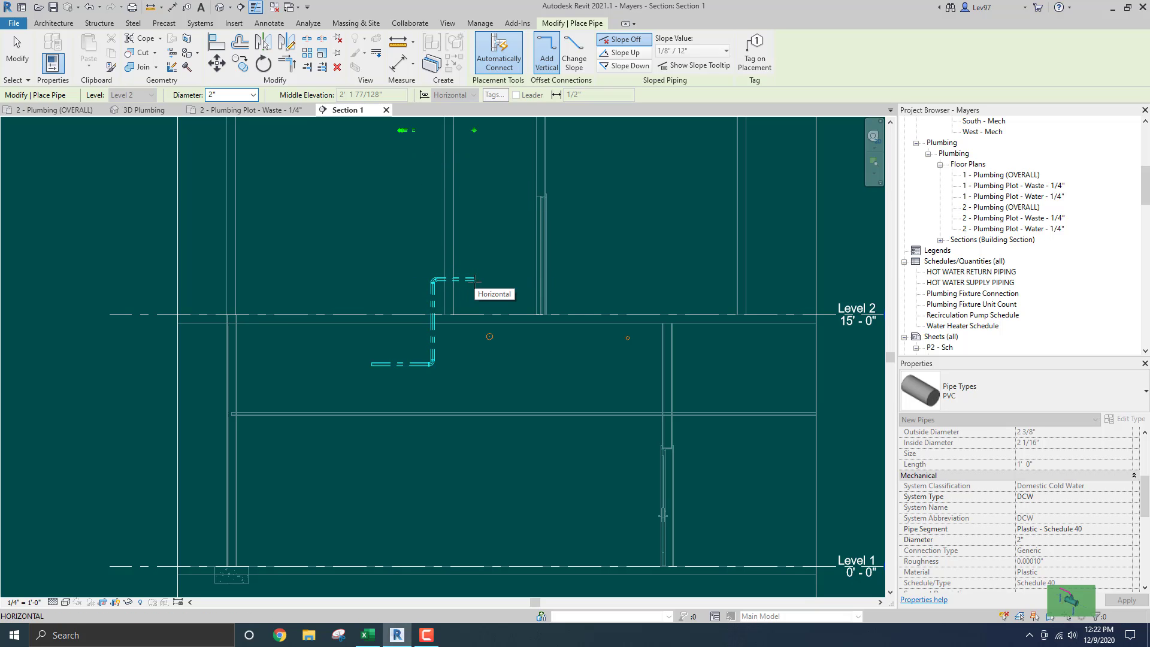
pyautogui.press('Escape')
pyautogui.press('Escape')
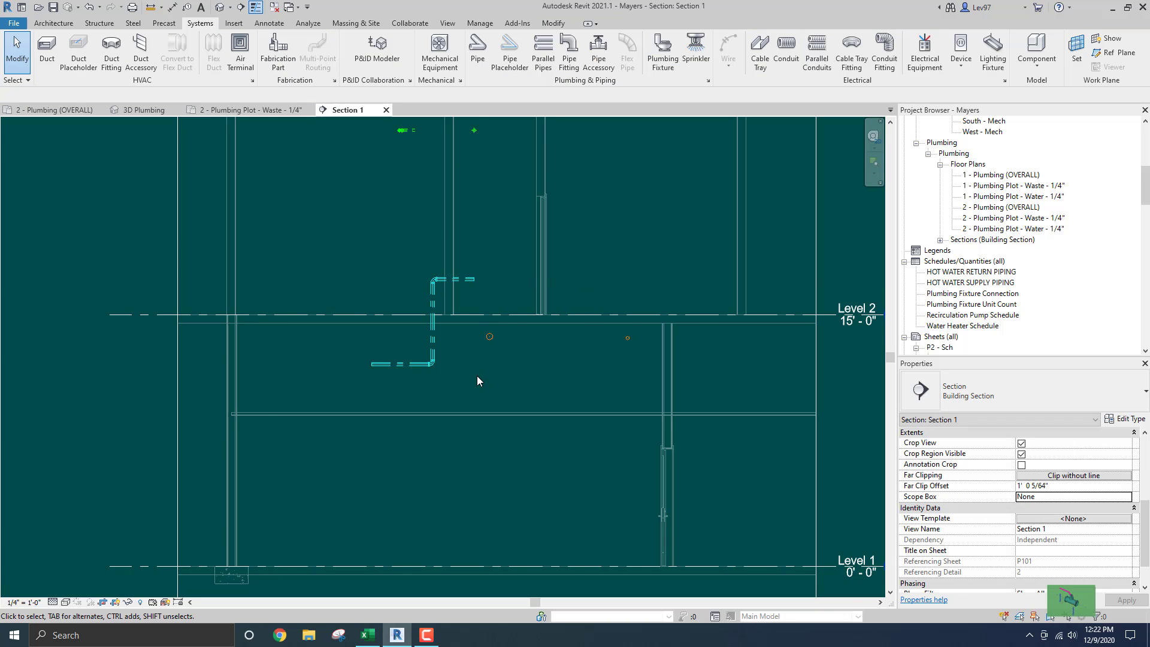
# Set the reference level of the lower horizontal DCW pipe to Level 1
pyautogui.moveTo(477, 376); pyautogui.dragTo(533, 380, button='middle')
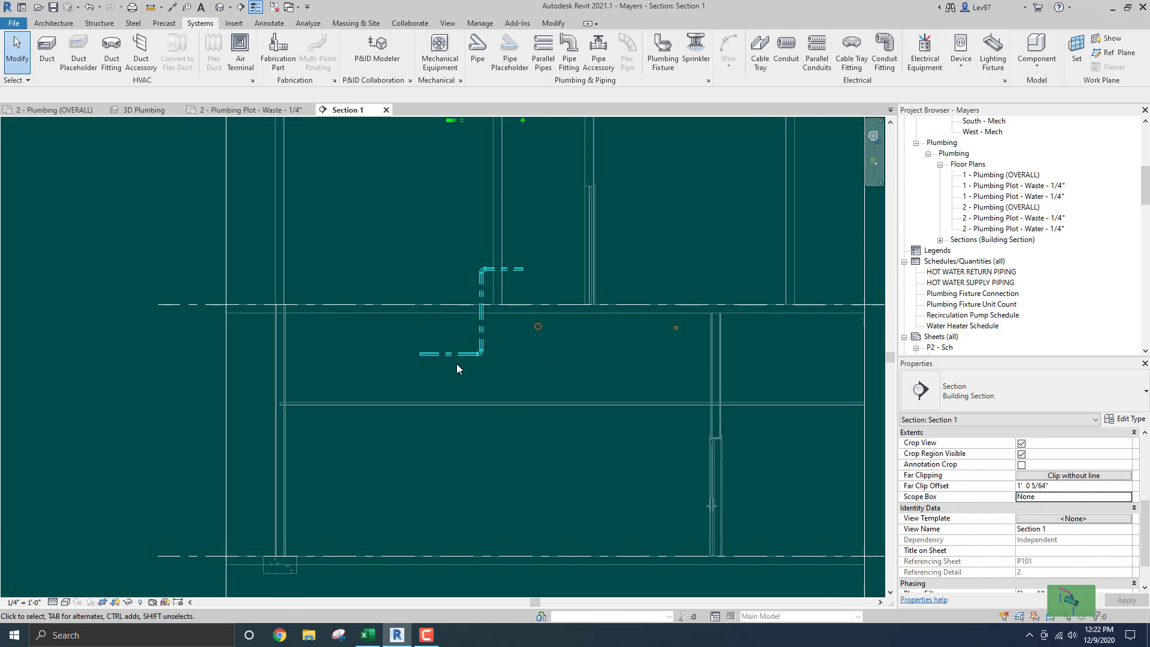
pyautogui.moveTo(533, 246); pyautogui.dragTo(527, 272, button='middle')
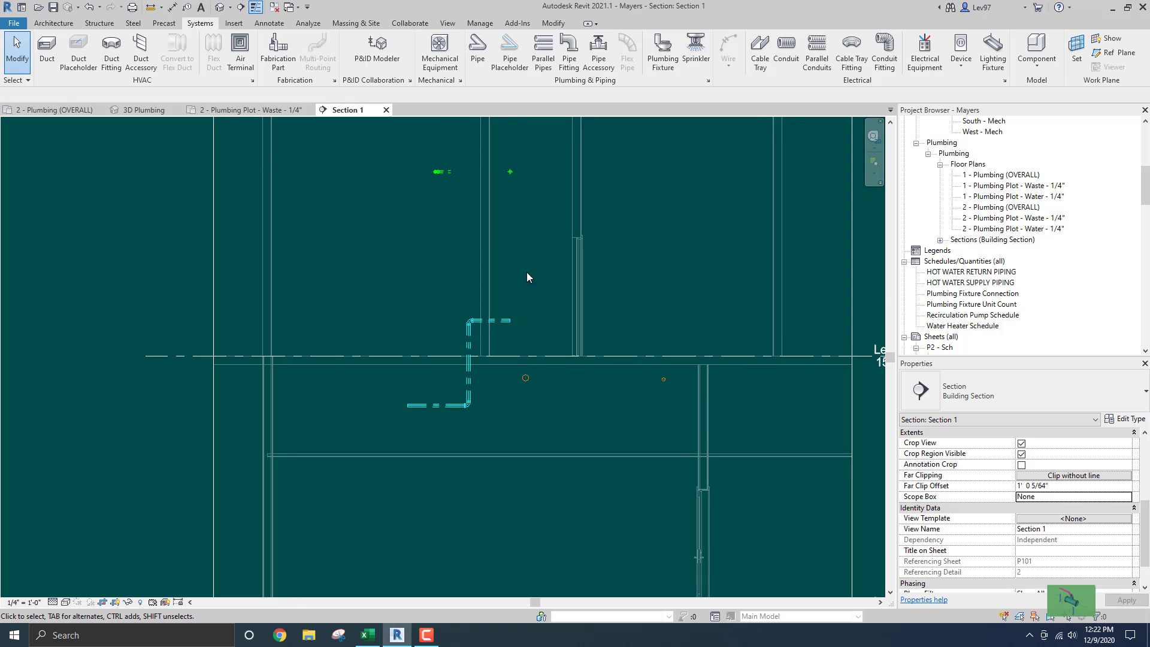
pyautogui.moveTo(413, 380); pyautogui.dragTo(459, 350, button='middle')
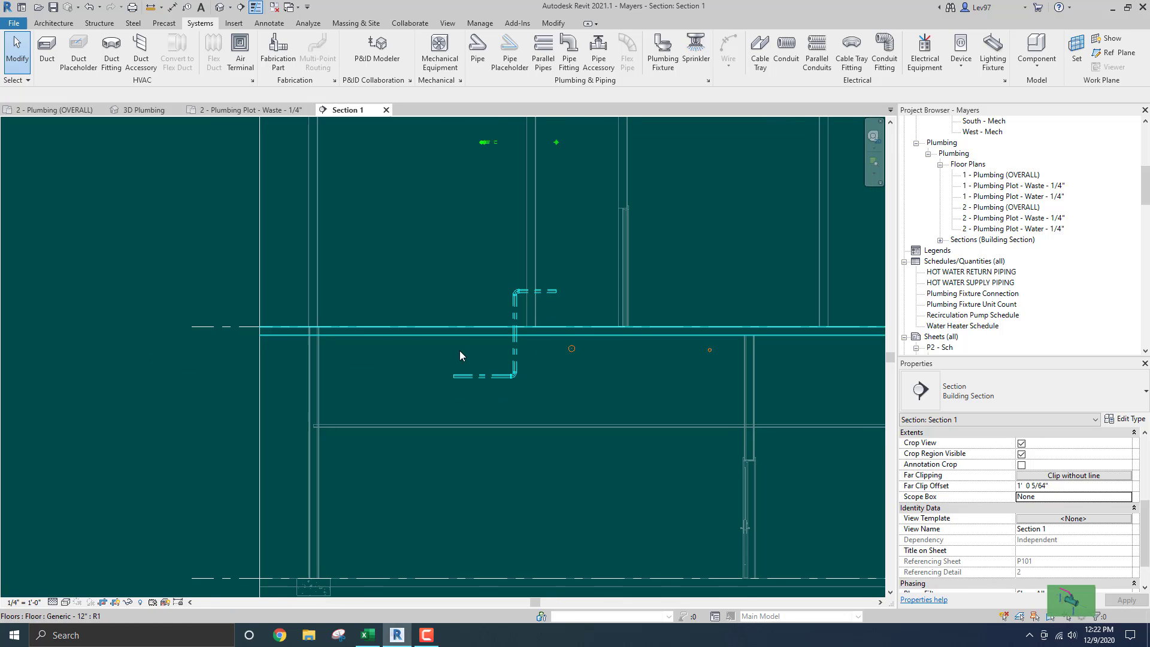
pyautogui.click(484, 379)
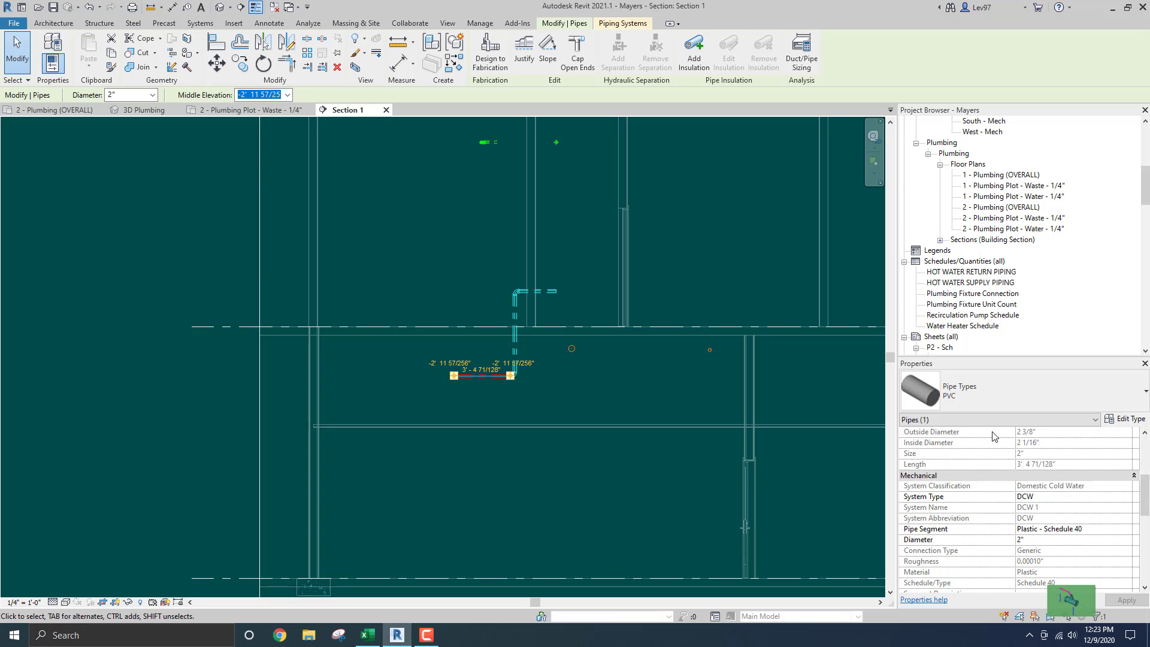
pyautogui.scroll(3, 1011, 497)
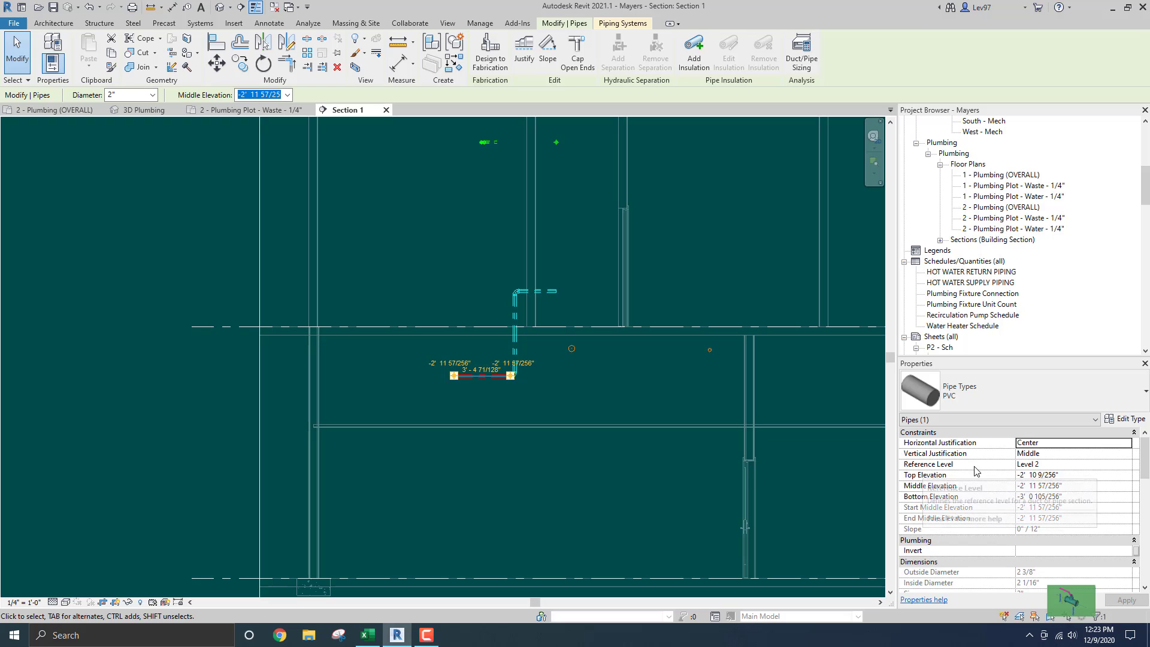
pyautogui.click(1051, 467)
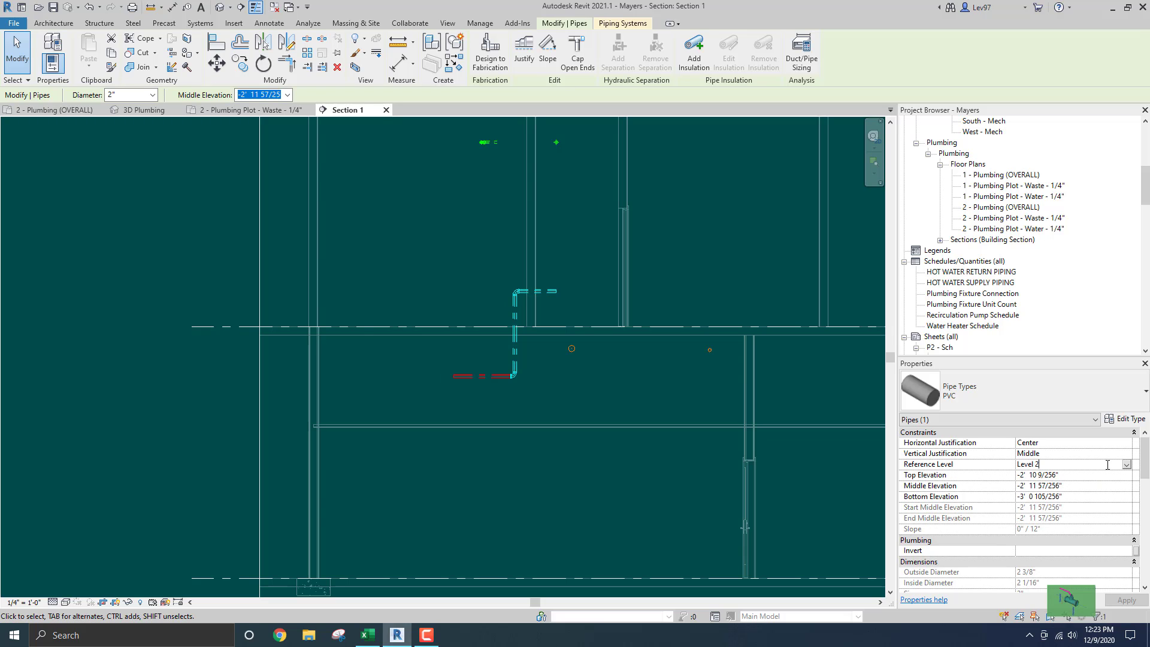
pyautogui.click(1127, 466)
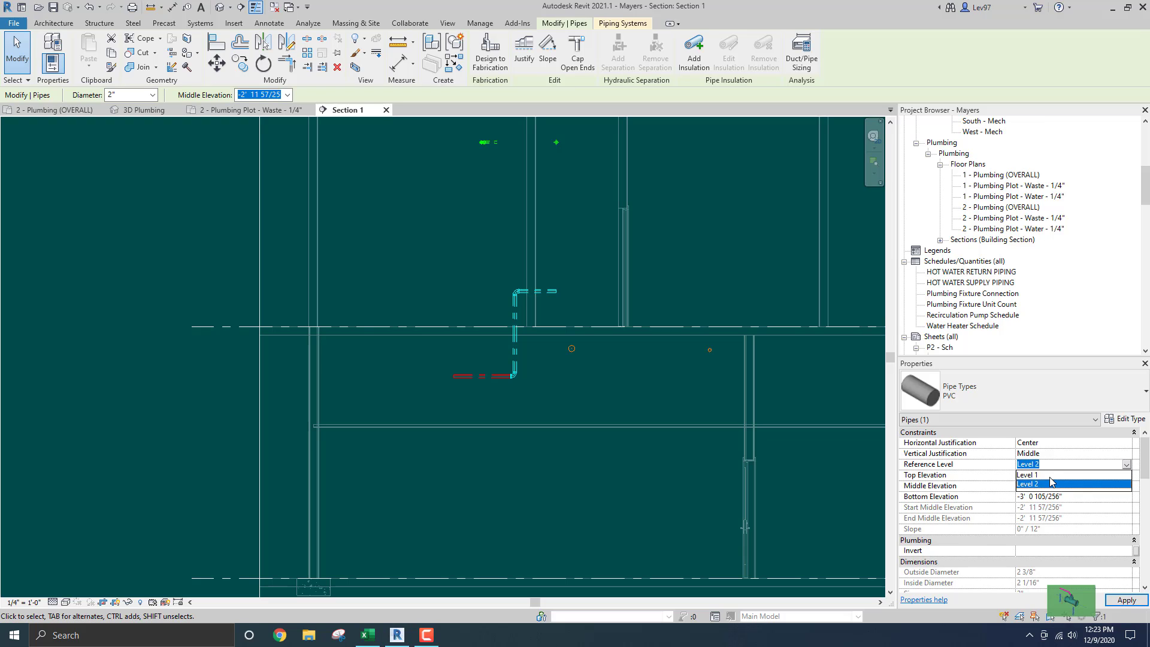
pyautogui.click(1024, 475)
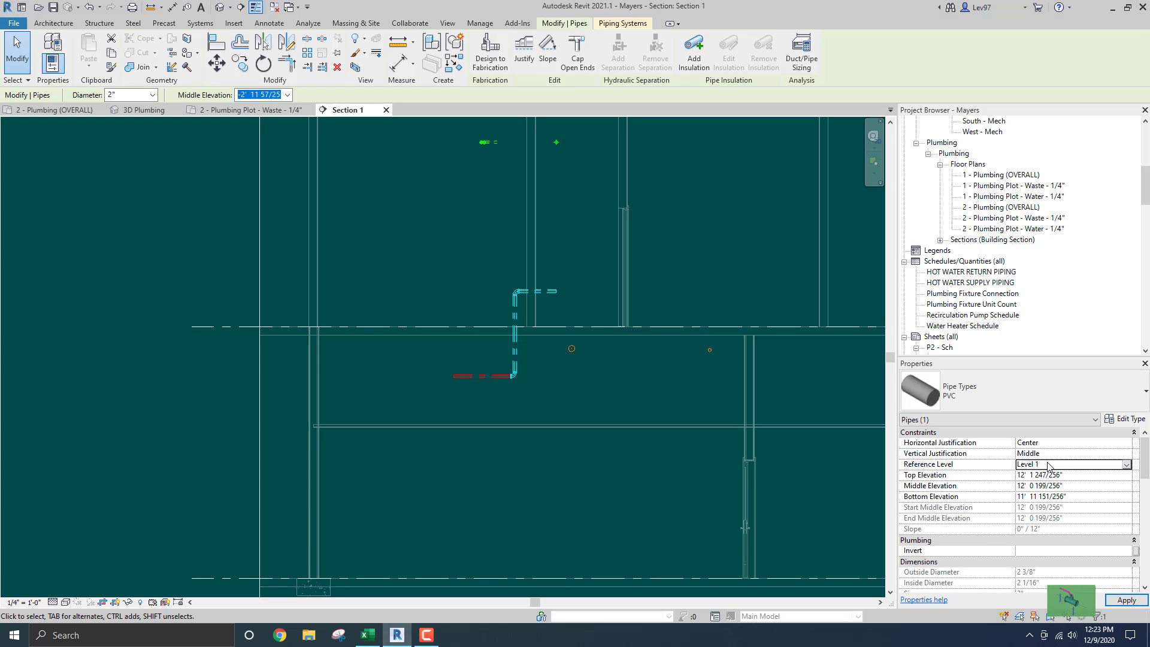
pyautogui.click(484, 377)
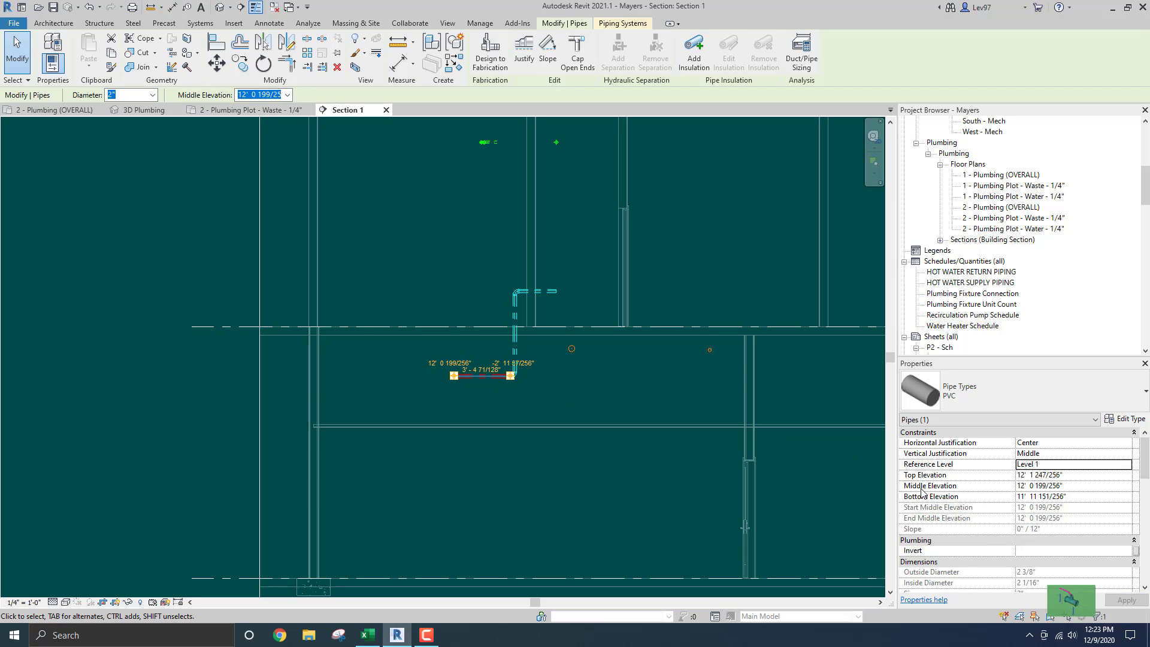
# Set the middle elevation of the lower horizontal DCW pipe to 10' 6" and deselect it
pyautogui.click(1082, 487)
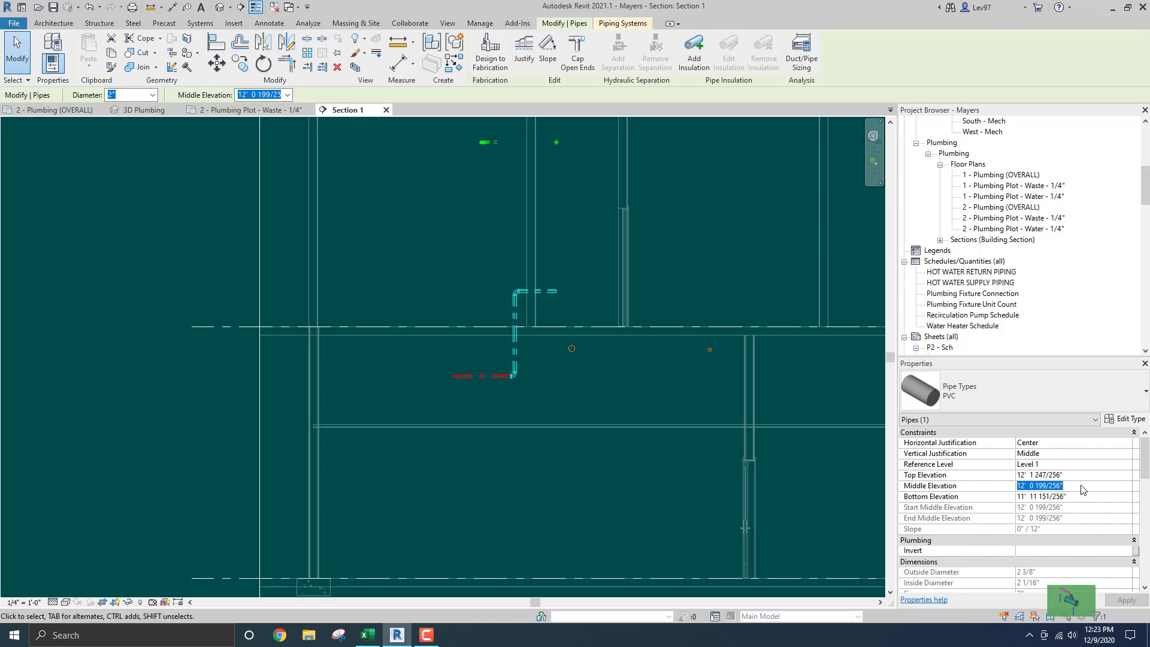
pyautogui.write('1')
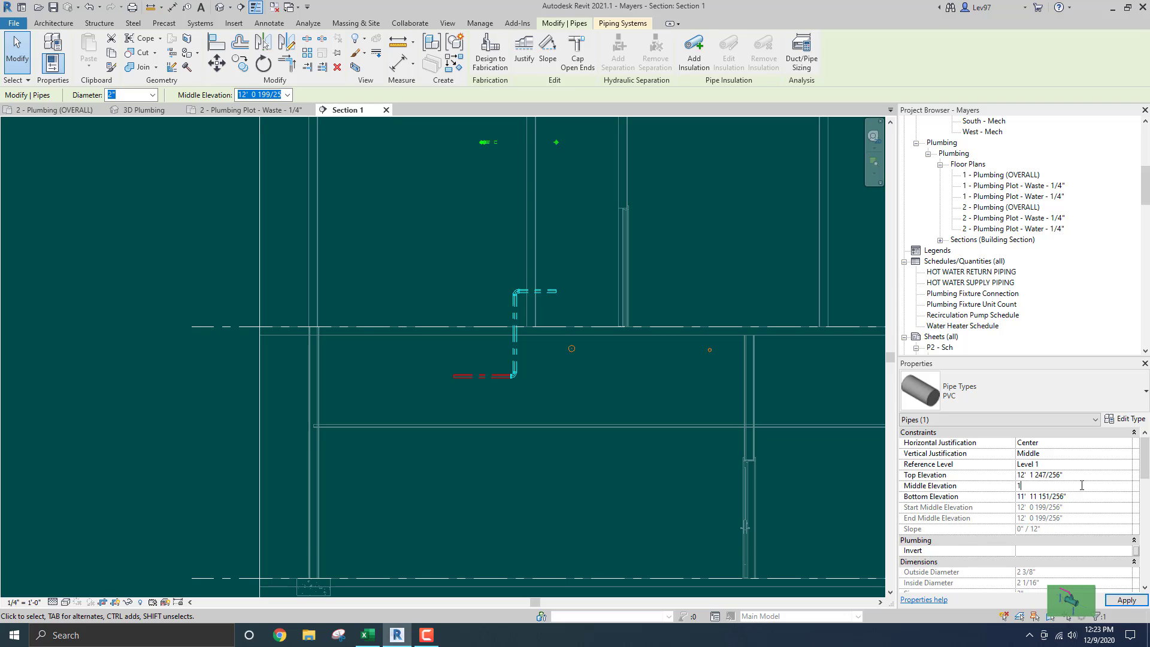
pyautogui.write('0 6')
pyautogui.click(421, 387)
pyautogui.scroll(-1, 498, 433)
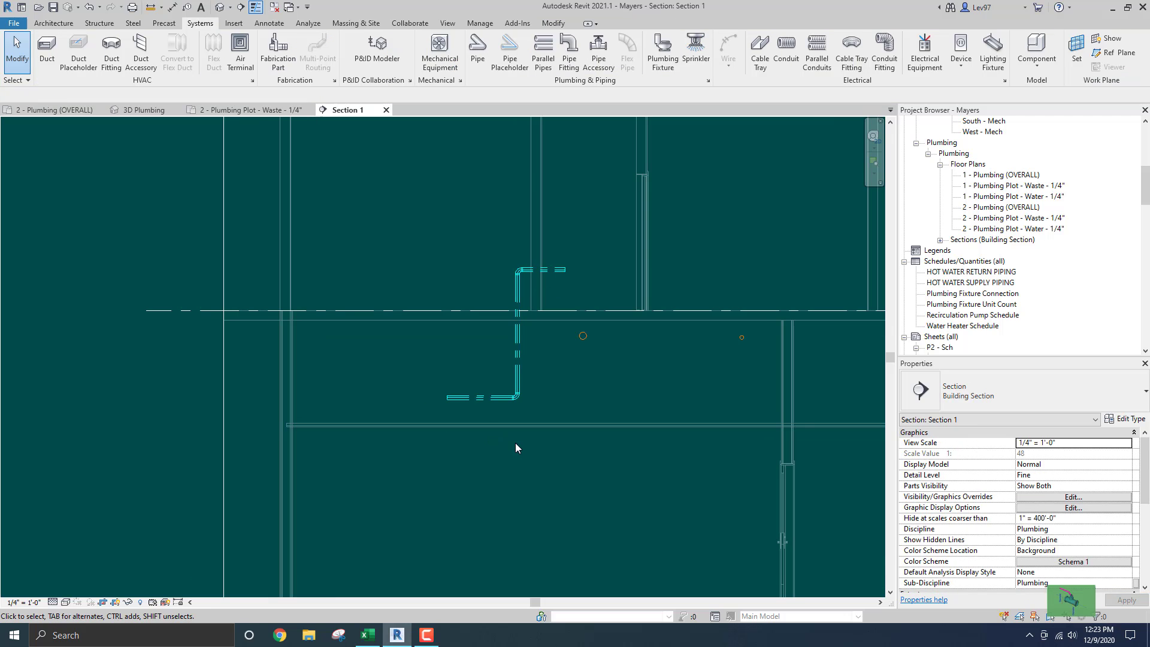
# Set the middle elevation of the upper horizontal DCW pipe to 10' 6" above Level 2 and deselect it
pyautogui.scroll(-1, 515, 443)
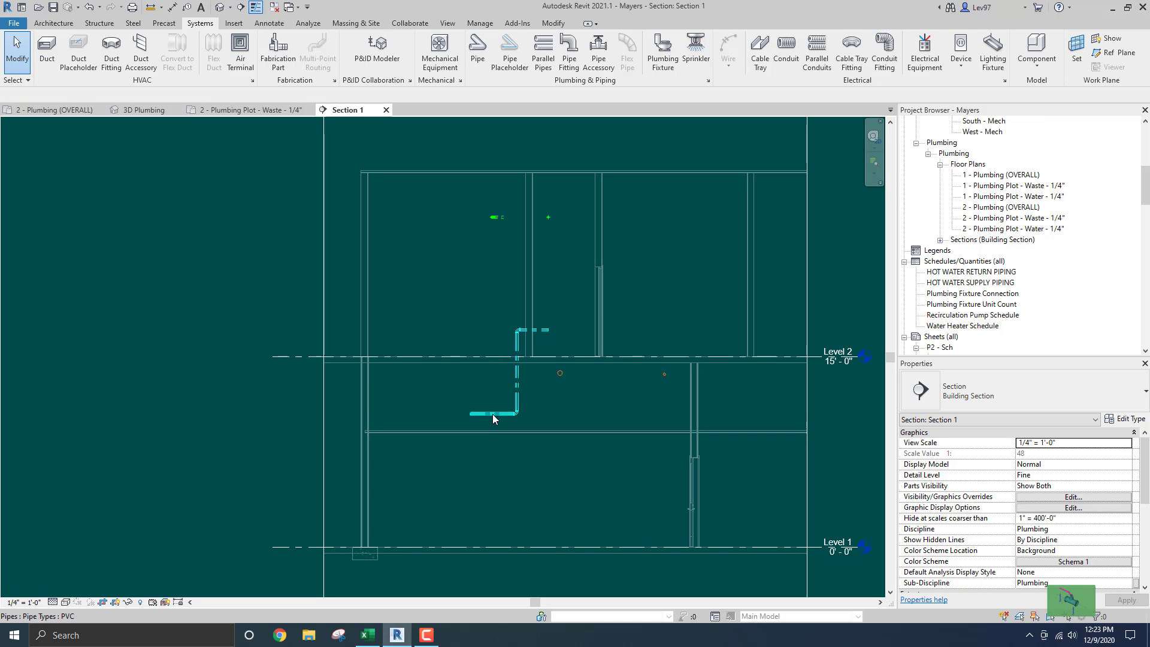
pyautogui.scroll(1, 491, 422)
pyautogui.scroll(1, 479, 434)
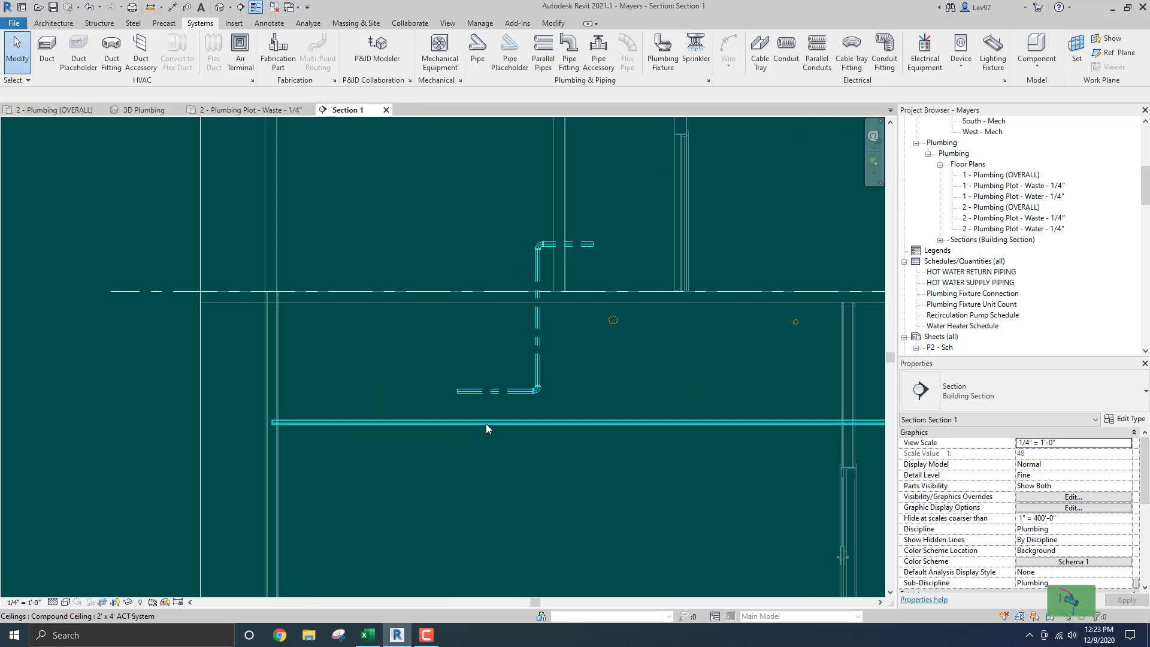
pyautogui.scroll(-1, 497, 443)
pyautogui.moveTo(502, 451); pyautogui.dragTo(513, 414, button='middle')
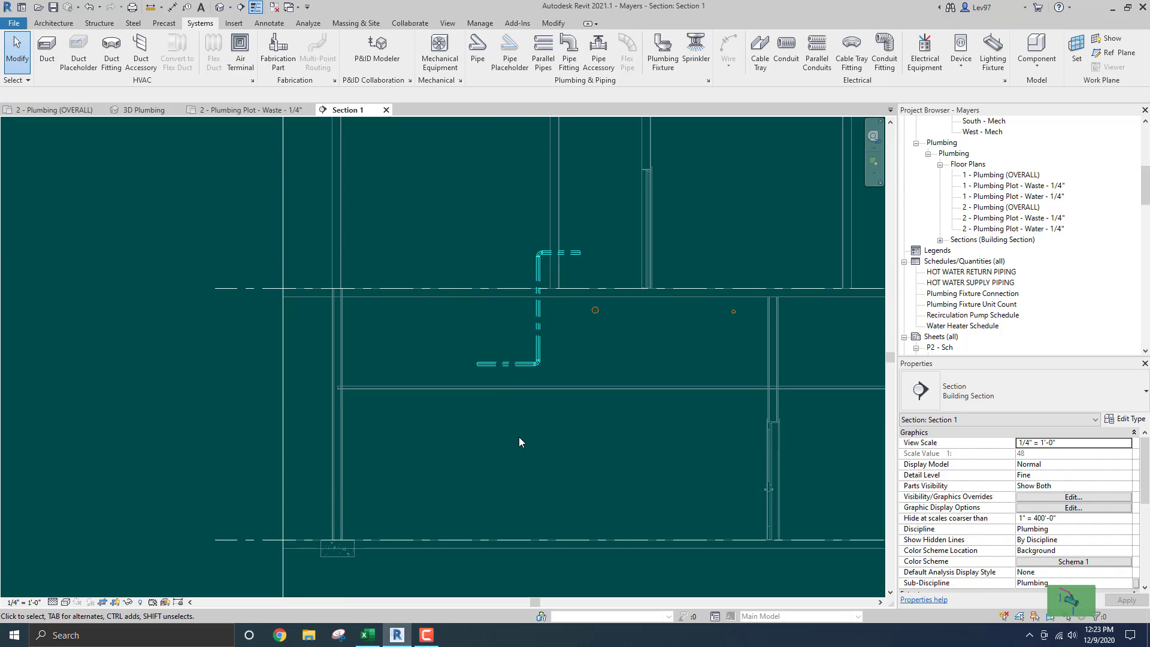
pyautogui.moveTo(519, 442); pyautogui.dragTo(509, 521, button='middle')
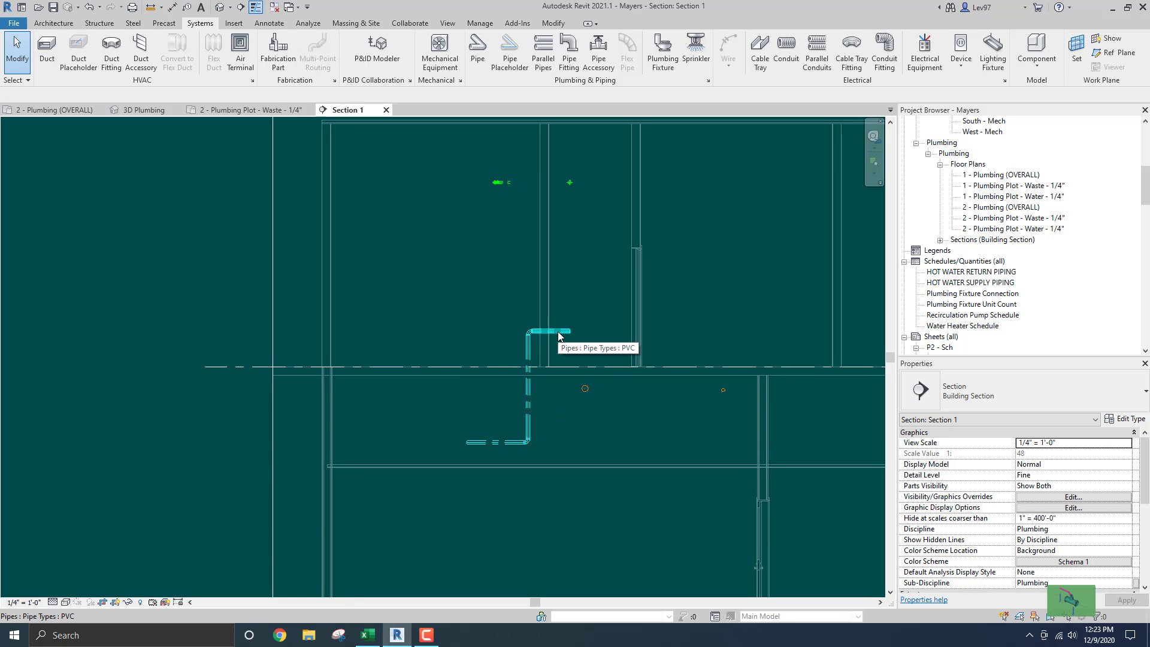
pyautogui.click(558, 333)
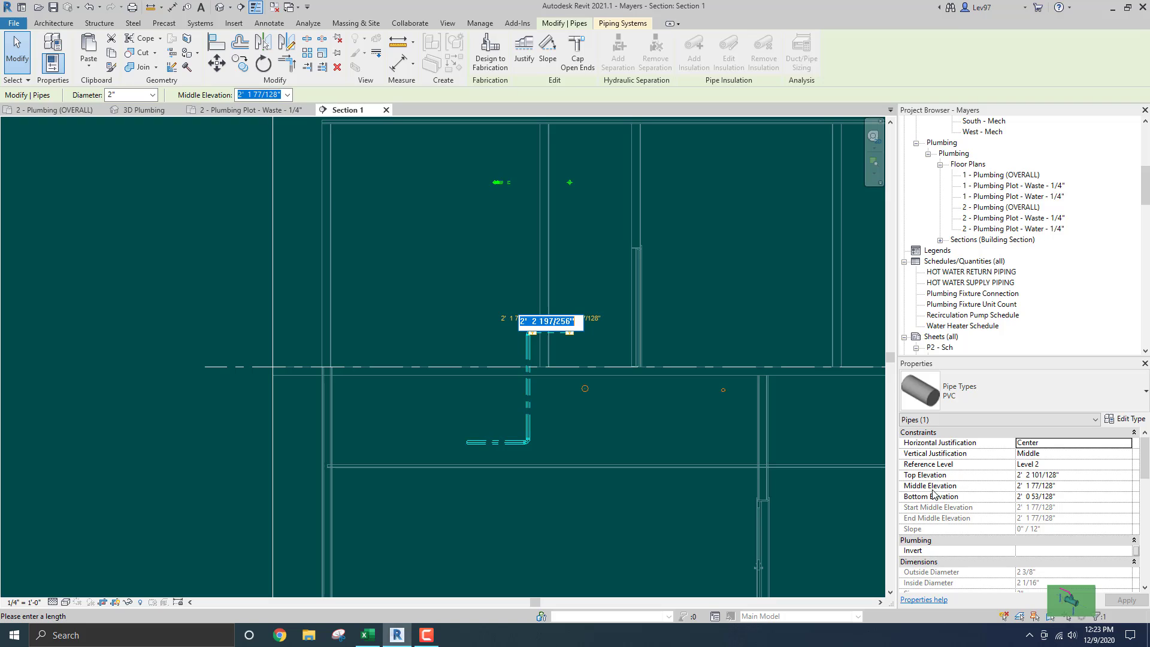
pyautogui.click(1065, 486)
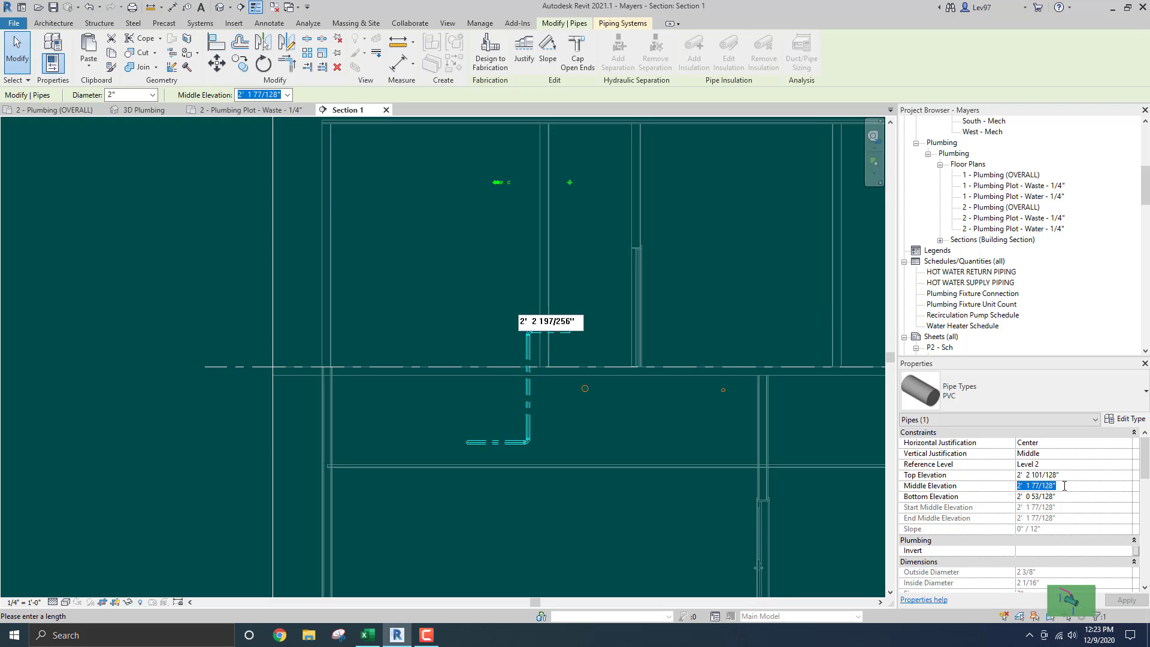
pyautogui.write('1')
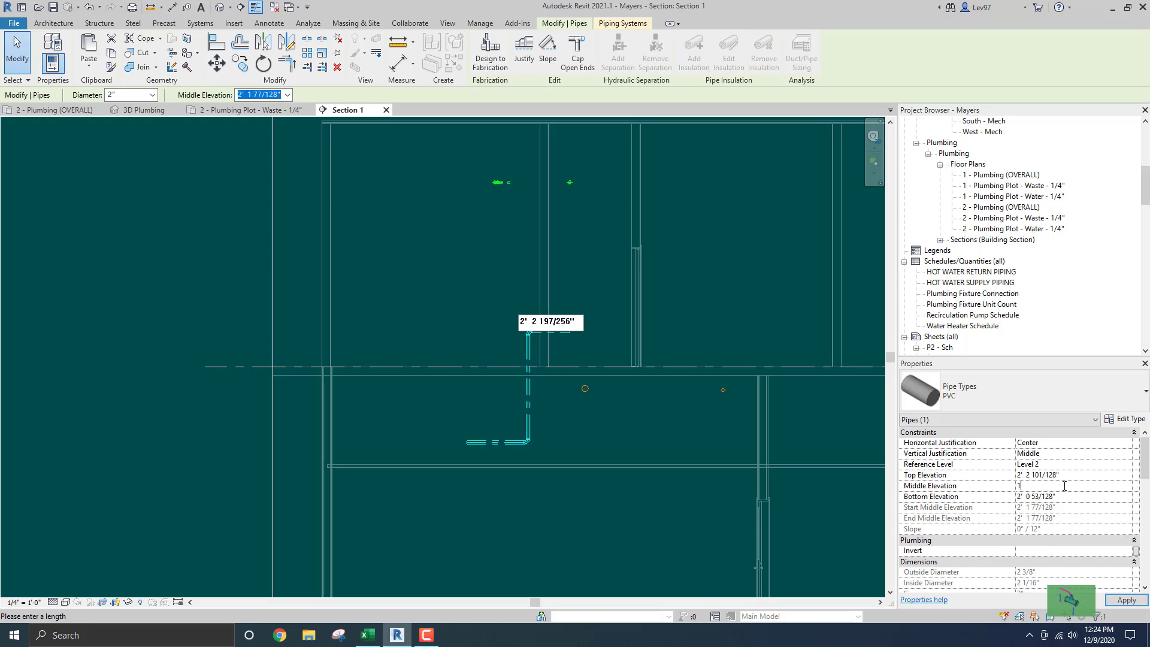
pyautogui.write("0' 6")
pyautogui.press('Return')
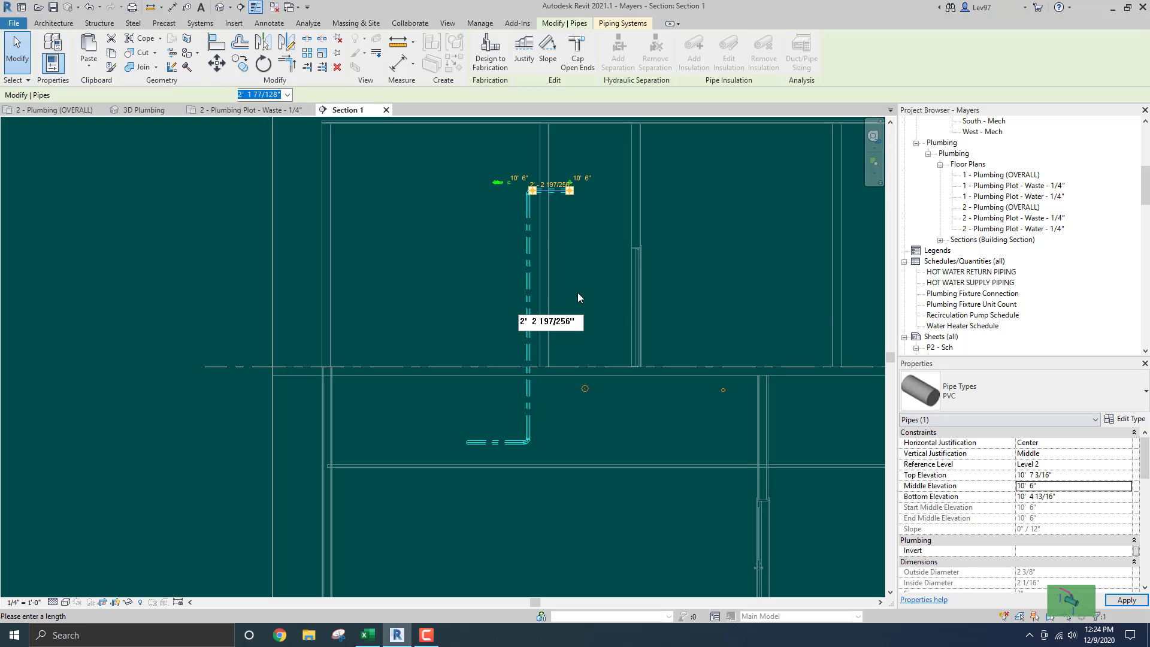
pyautogui.moveTo(467, 241); pyautogui.dragTo(454, 343, button='middle')
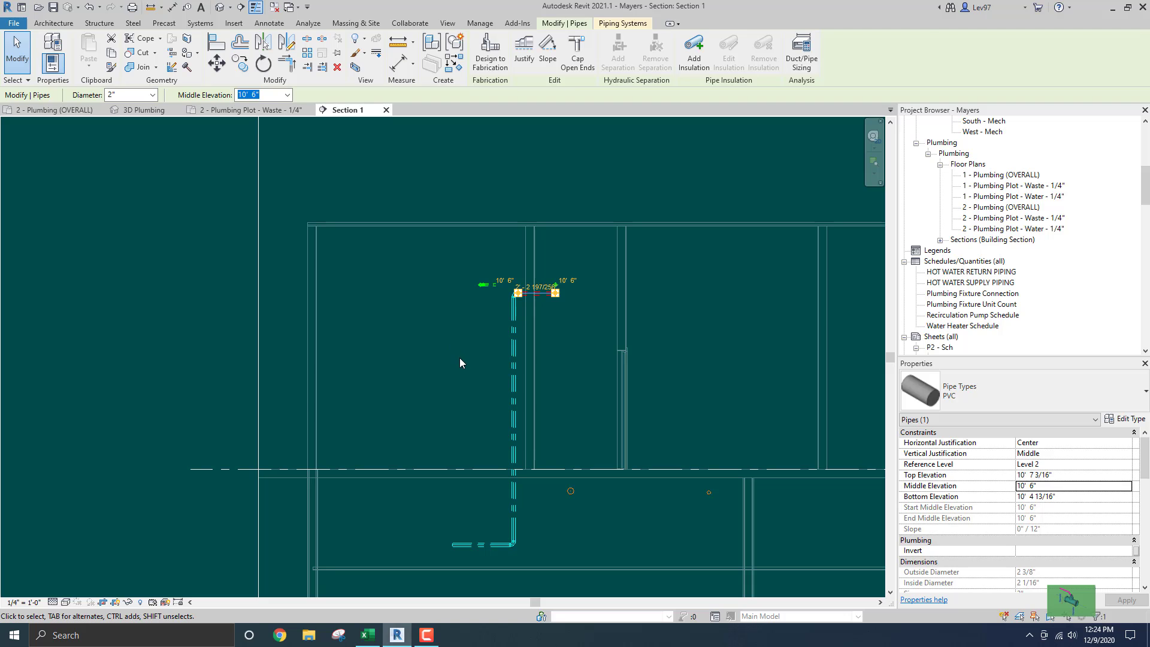
pyautogui.click(460, 358)
# Nudge the vertical DCW pipe about 11" to the right so it runs inside the Level 2 wall, and deselect it
pyautogui.scroll(2, 460, 323)
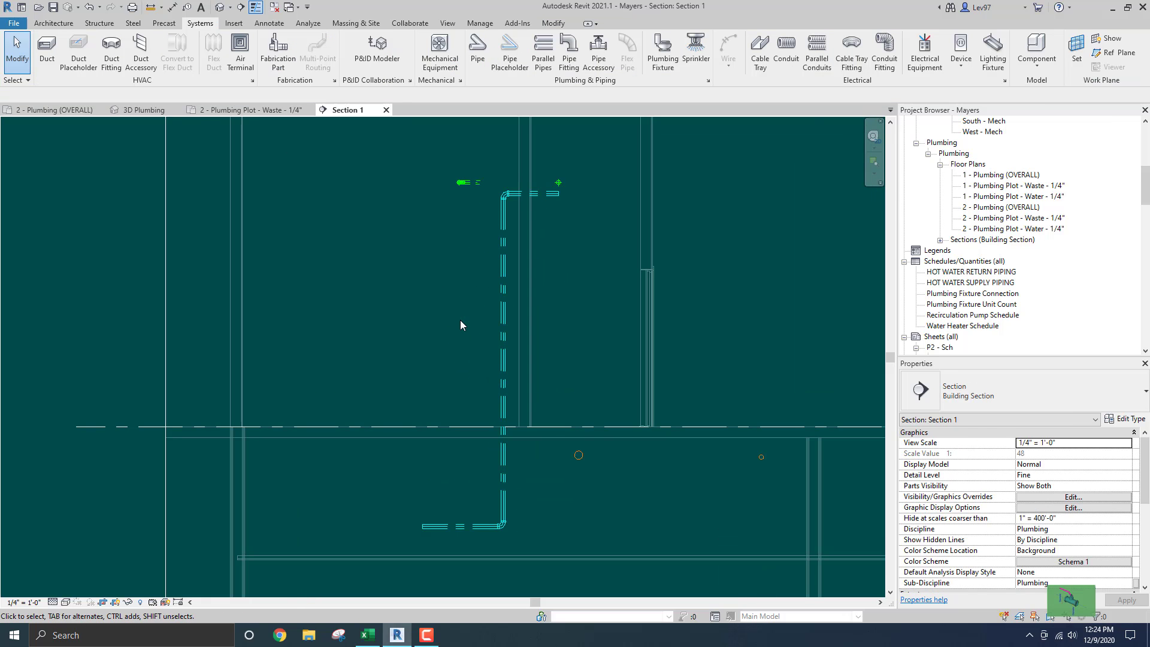
pyautogui.click(504, 360)
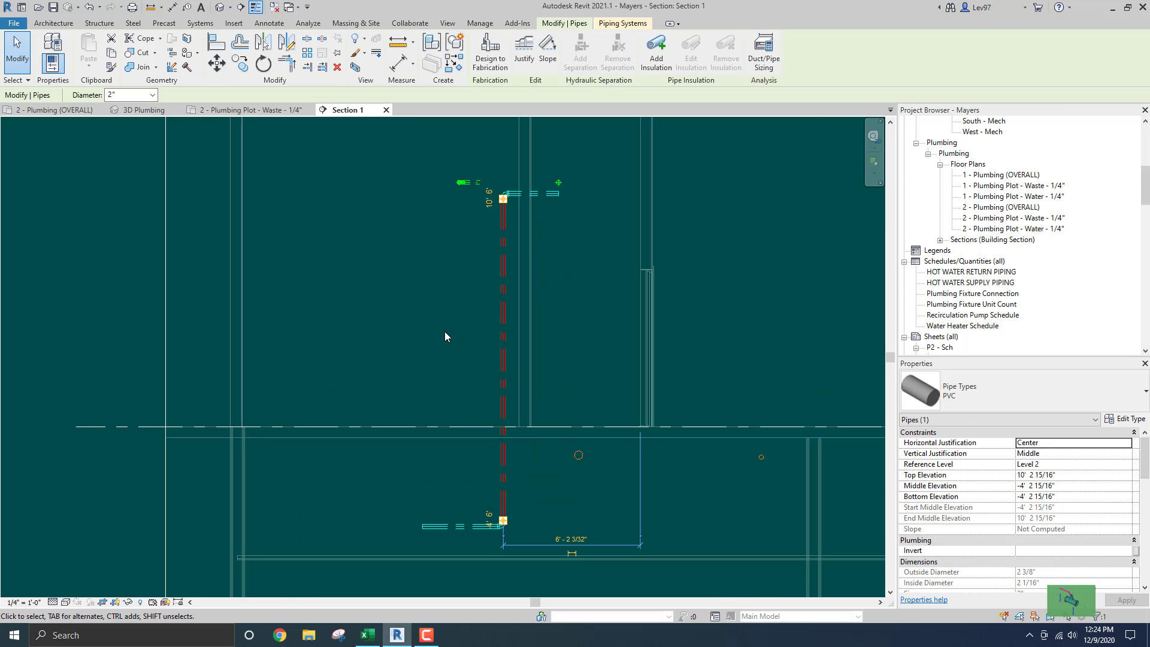
pyautogui.press('Right')
pyautogui.press('Right')
pyautogui.press('Right')
pyautogui.press('Right')
pyautogui.press('Right')
pyautogui.press('Right')
pyautogui.press('Right')
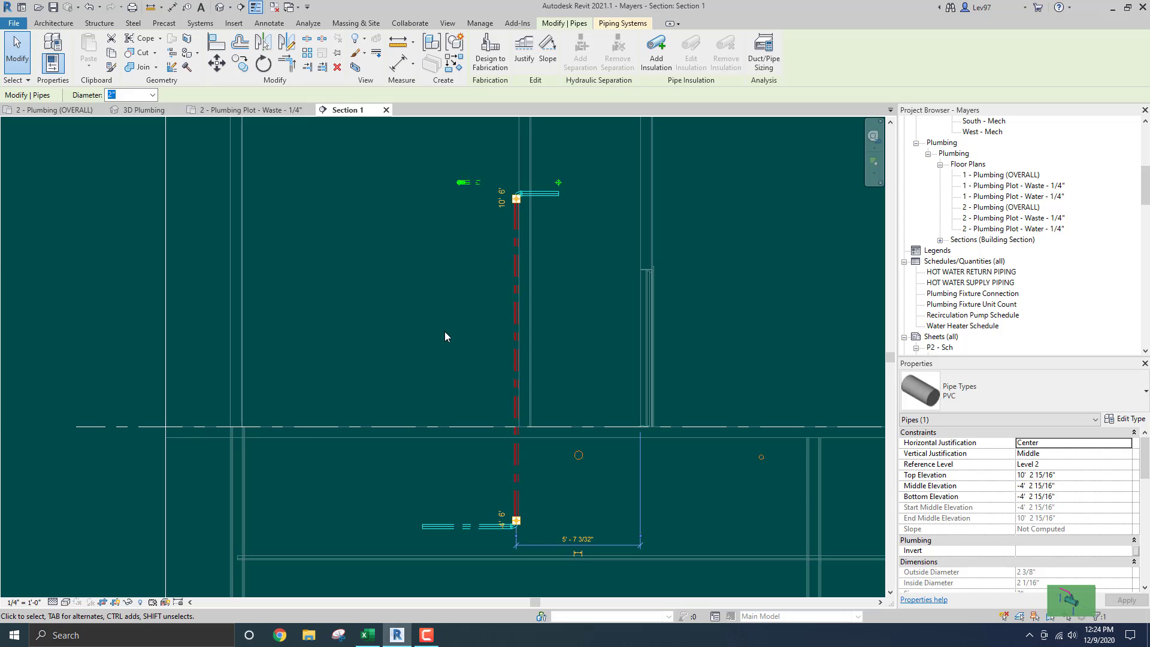
pyautogui.press('Right')
pyautogui.press('Right')
pyautogui.press('Right')
pyautogui.press('Right')
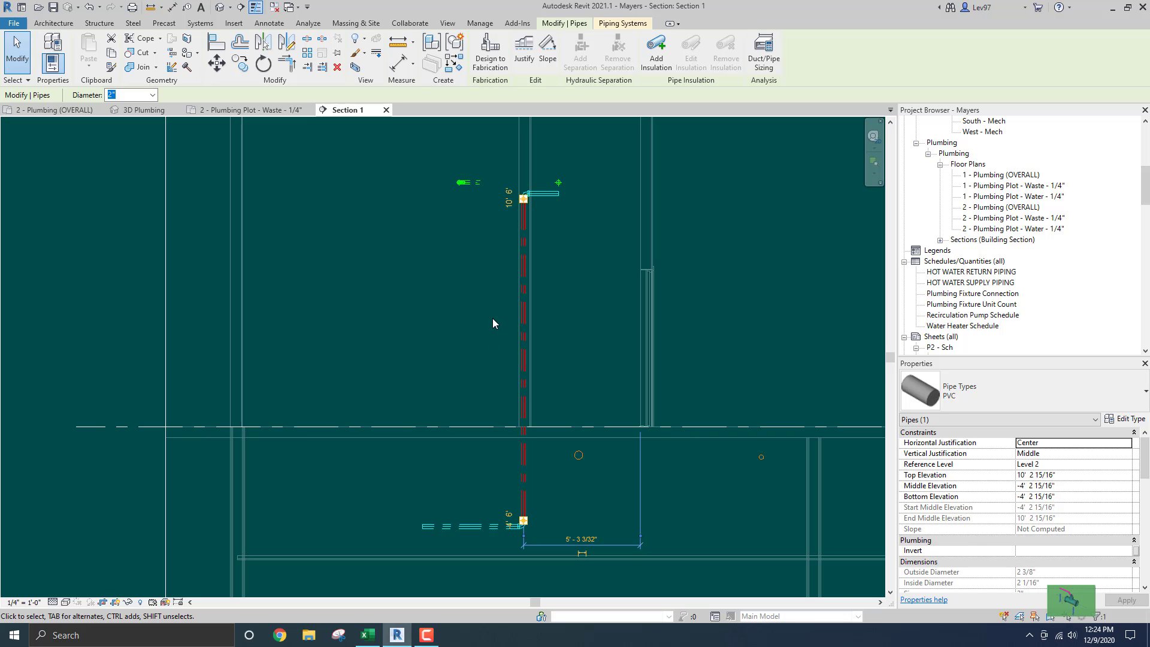
pyautogui.press('Escape')
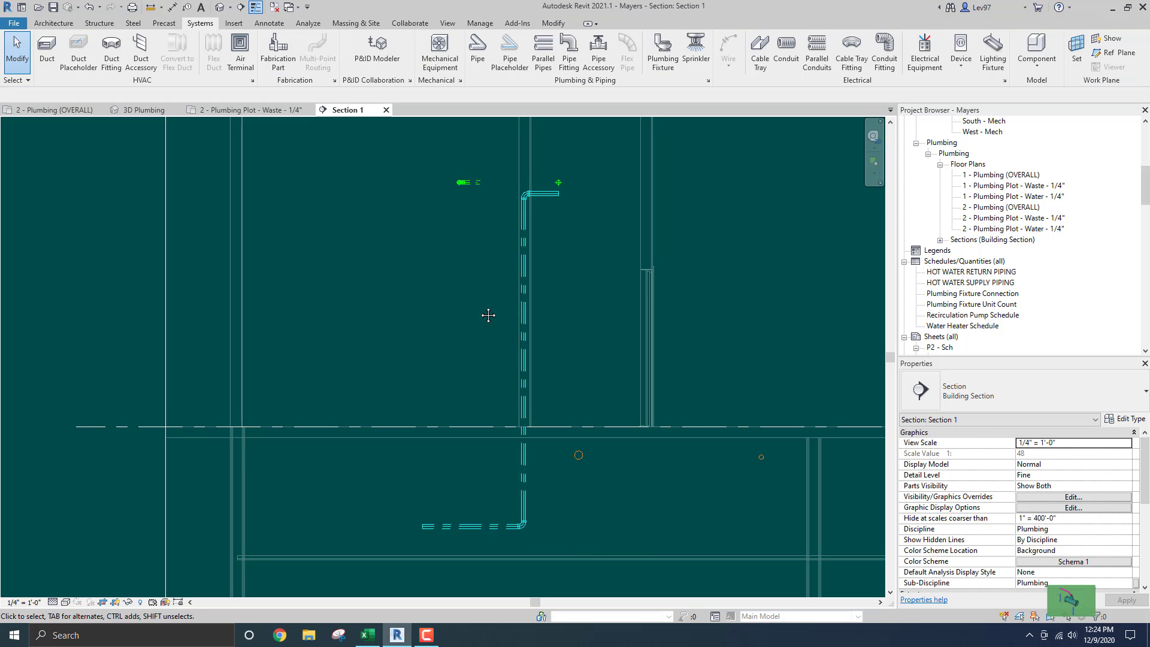
pyautogui.moveTo(488, 315); pyautogui.dragTo(490, 342, button='middle')
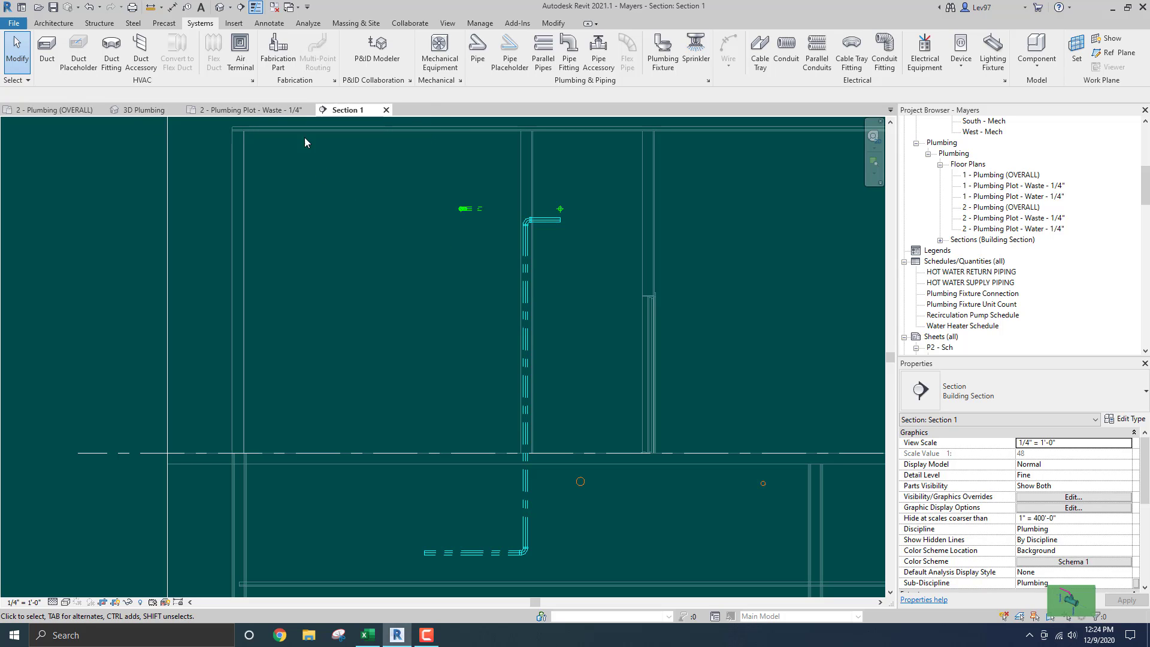
# Switch to the 2 - Plumbing (OVERALL) plan and move the section line off the short DCW pipe, to the left of the large waste main
pyautogui.click(54, 110)
pyautogui.scroll(4, 389, 296)
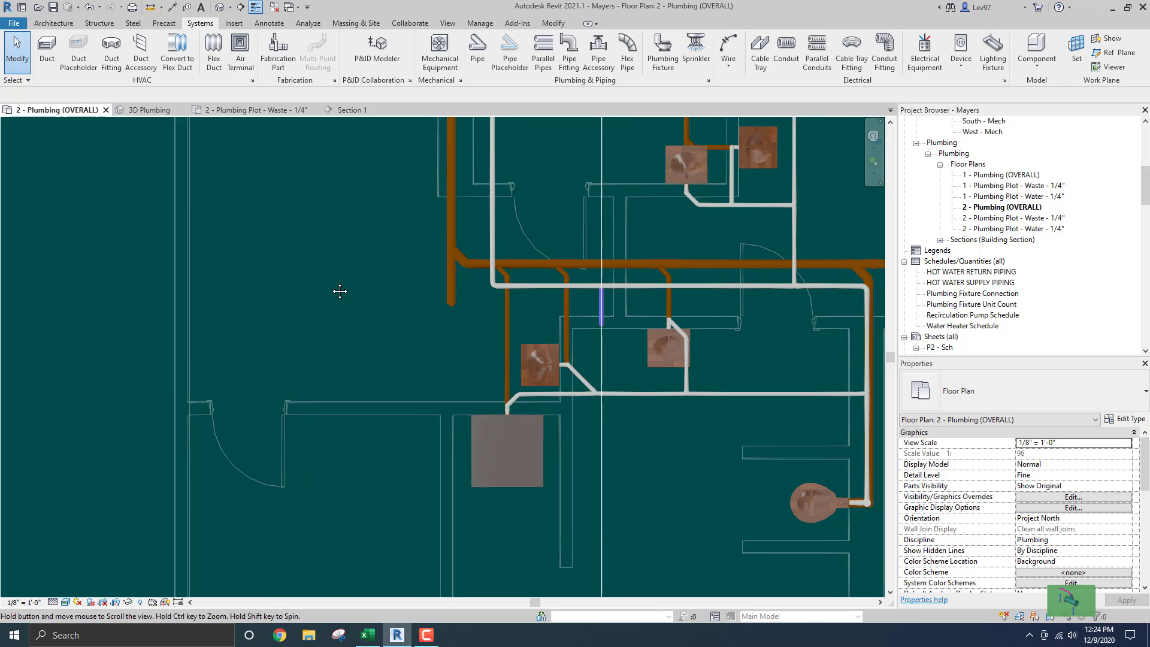
pyautogui.scroll(2, 479, 305)
pyautogui.scroll(-5, 518, 346)
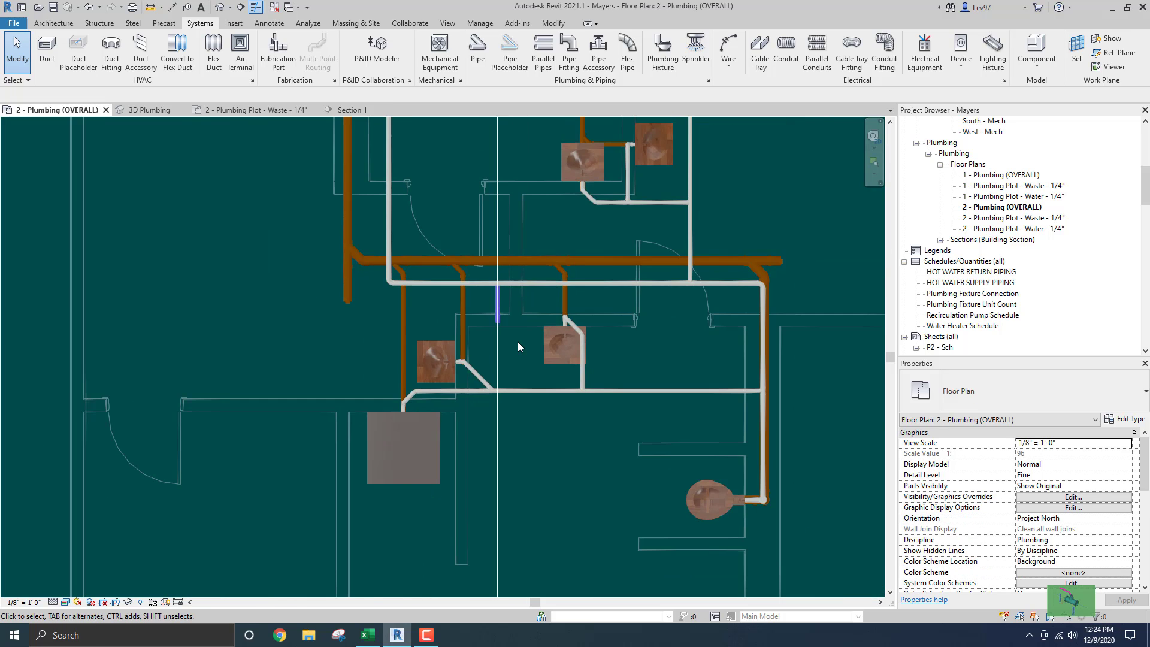
pyautogui.scroll(4, 491, 360)
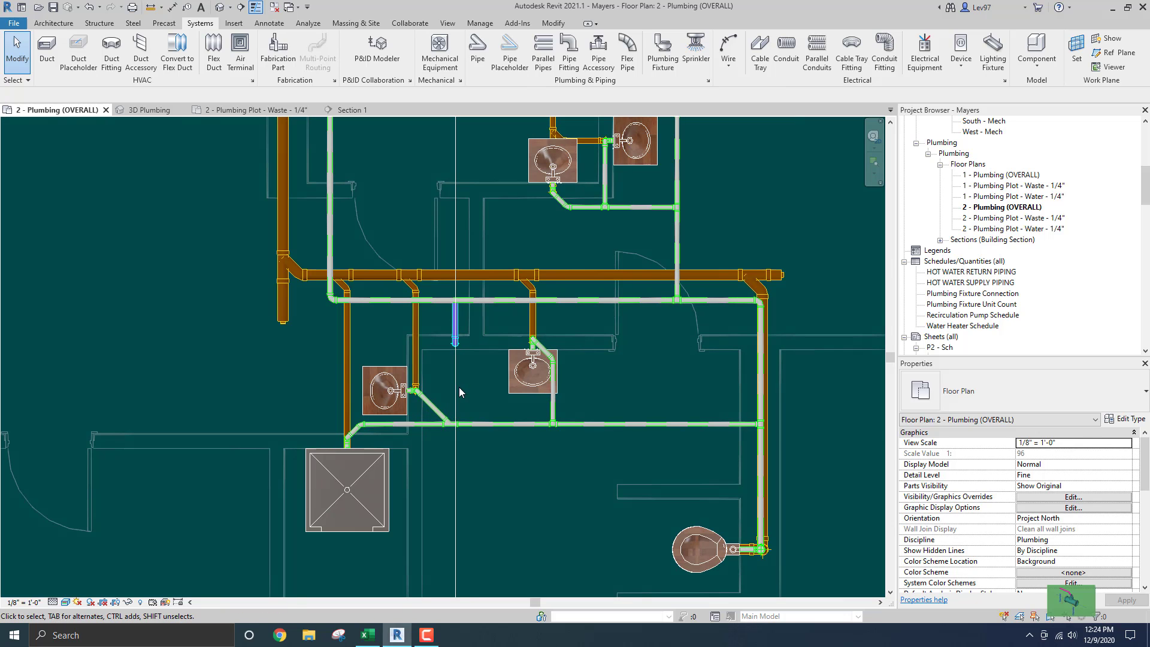
pyautogui.click(459, 388)
pyautogui.moveTo(455, 388); pyautogui.dragTo(218, 379)
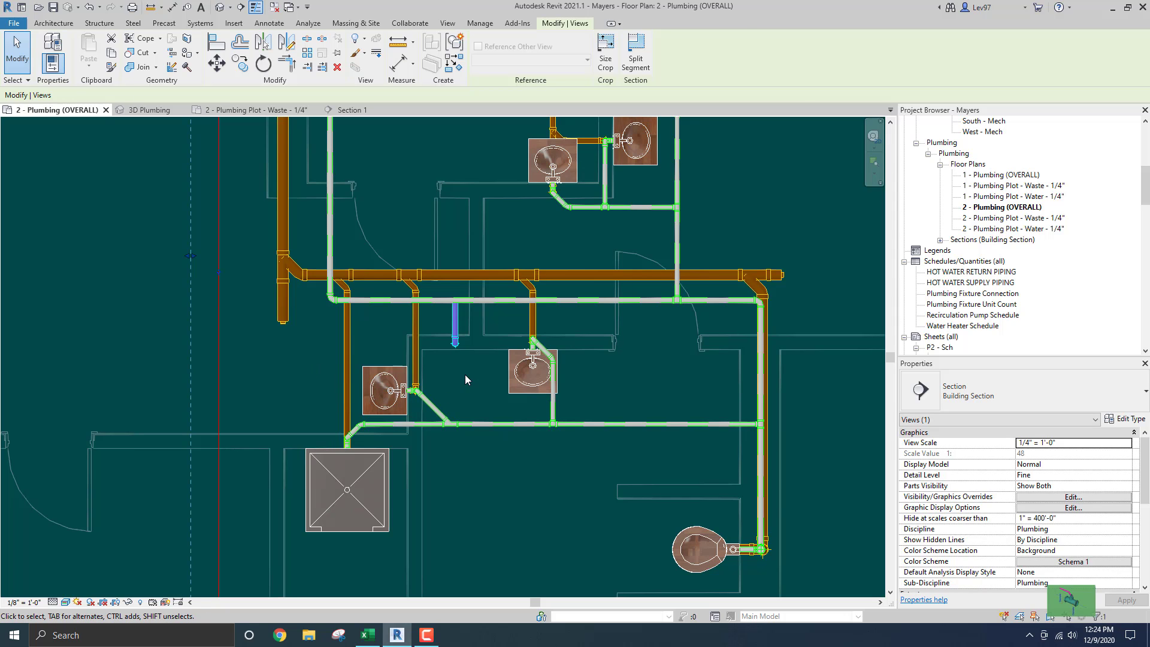
pyautogui.moveTo(466, 379); pyautogui.dragTo(486, 419, button='middle')
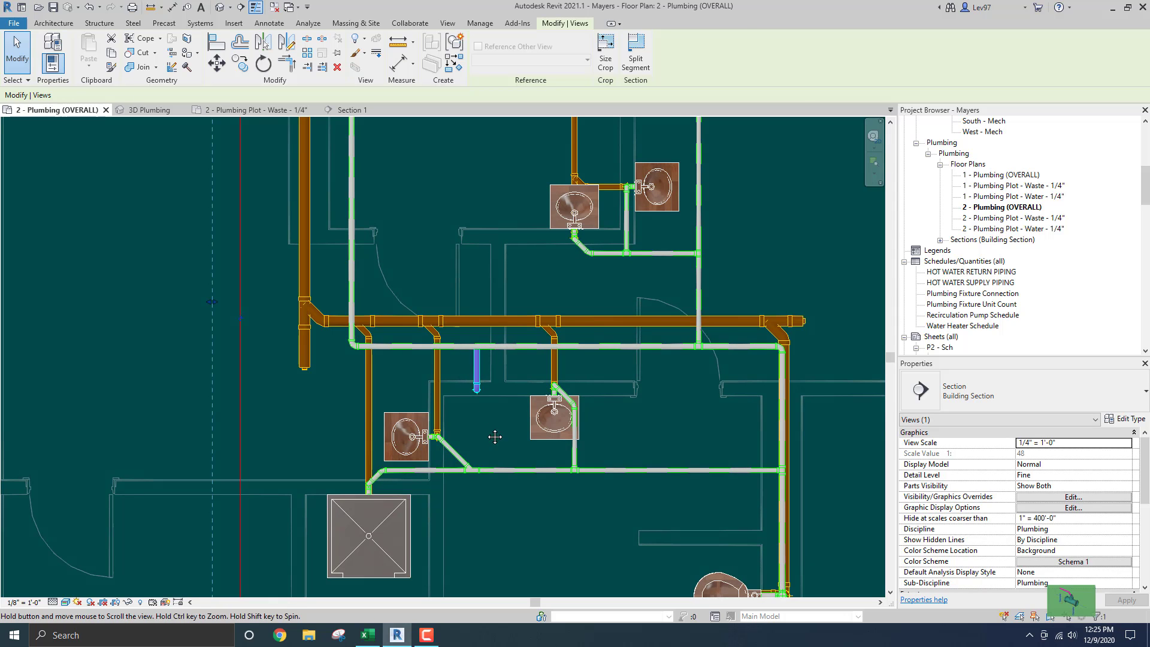
# Extend the short 2" DCW pipe from its open upper end about 11'-1" straight up the plan at 10' 6" elevation
pyautogui.scroll(2, 483, 408)
pyautogui.click(472, 421)
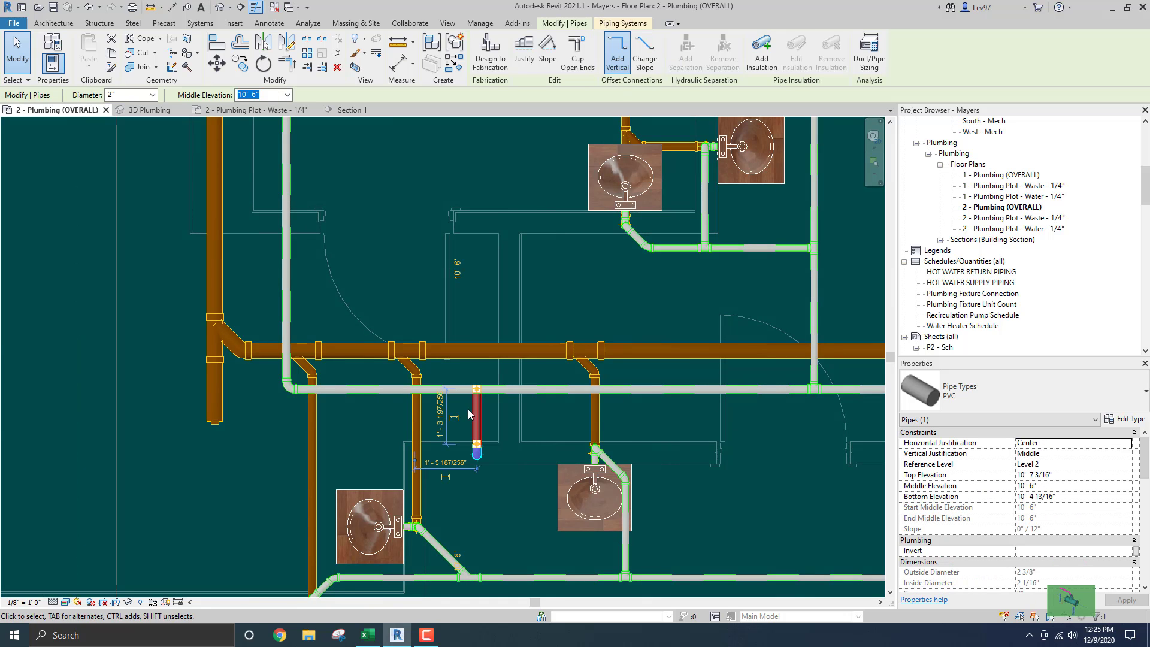
pyautogui.rightClick(479, 388)
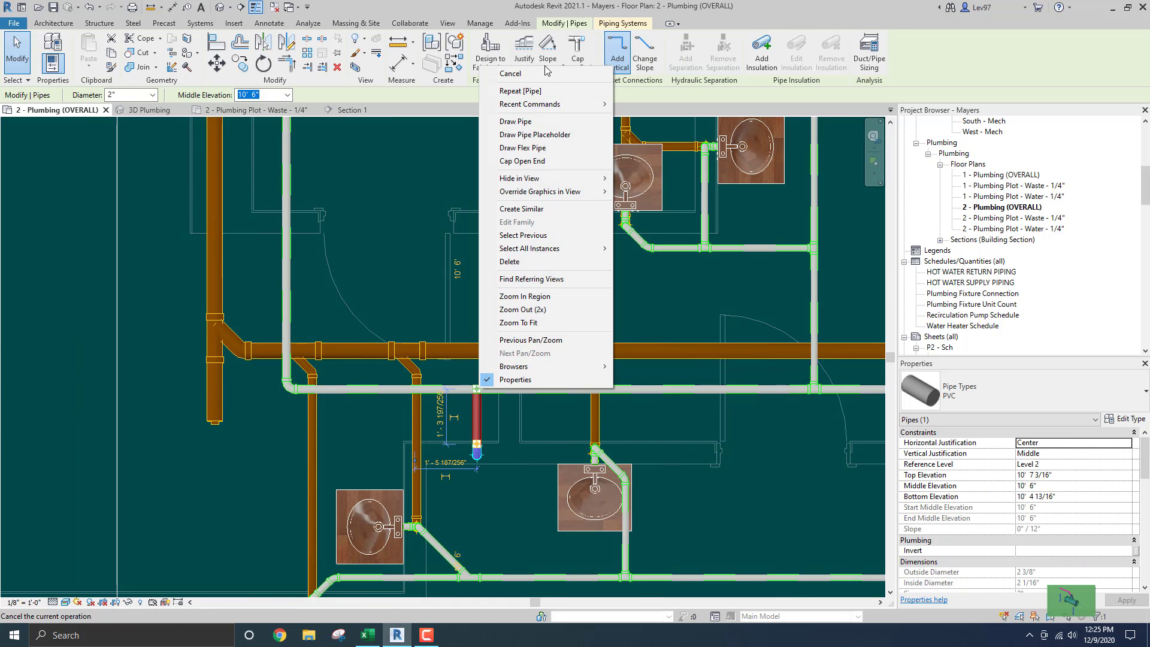
pyautogui.click(515, 121)
pyautogui.scroll(-5, 468, 201)
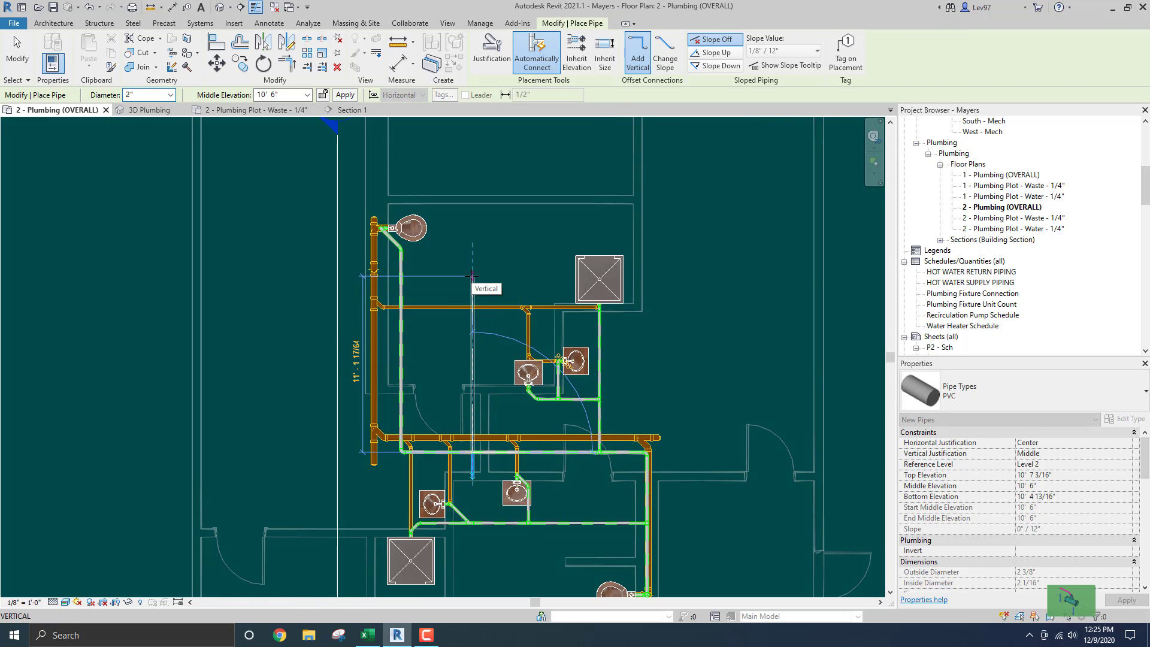
pyautogui.click(472, 275)
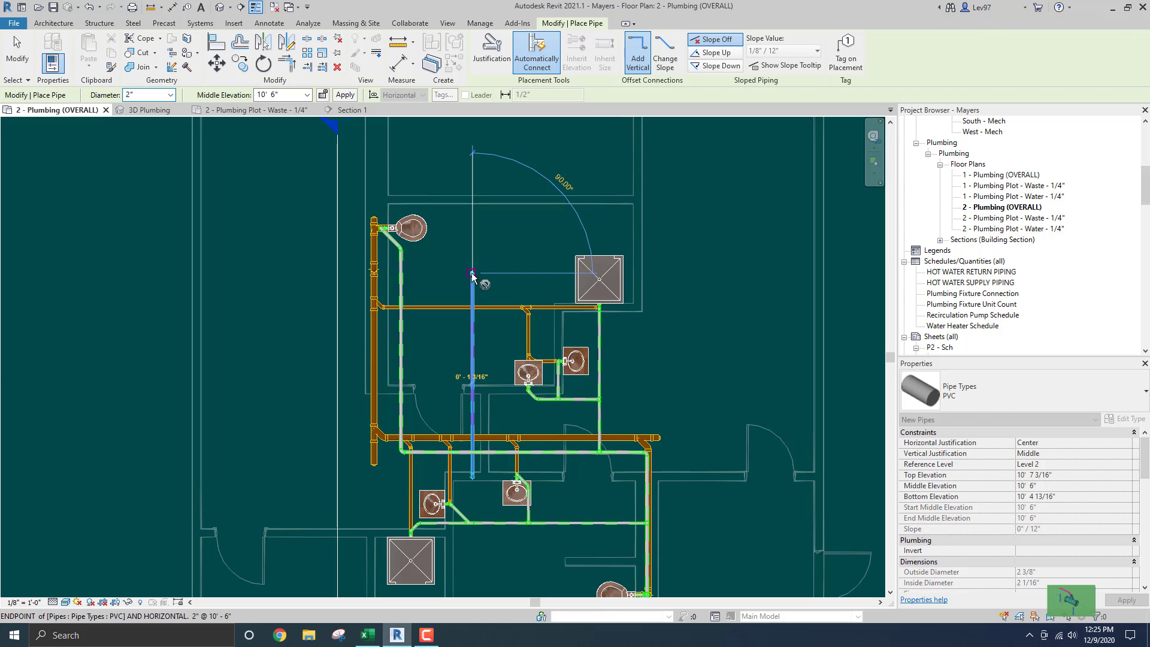
pyautogui.press('Escape')
pyautogui.press('Escape')
# Inspect the elevation settings of the extended DCW pipe below and right of the upper water closet, leaving it deselected
pyautogui.scroll(5, 597, 267)
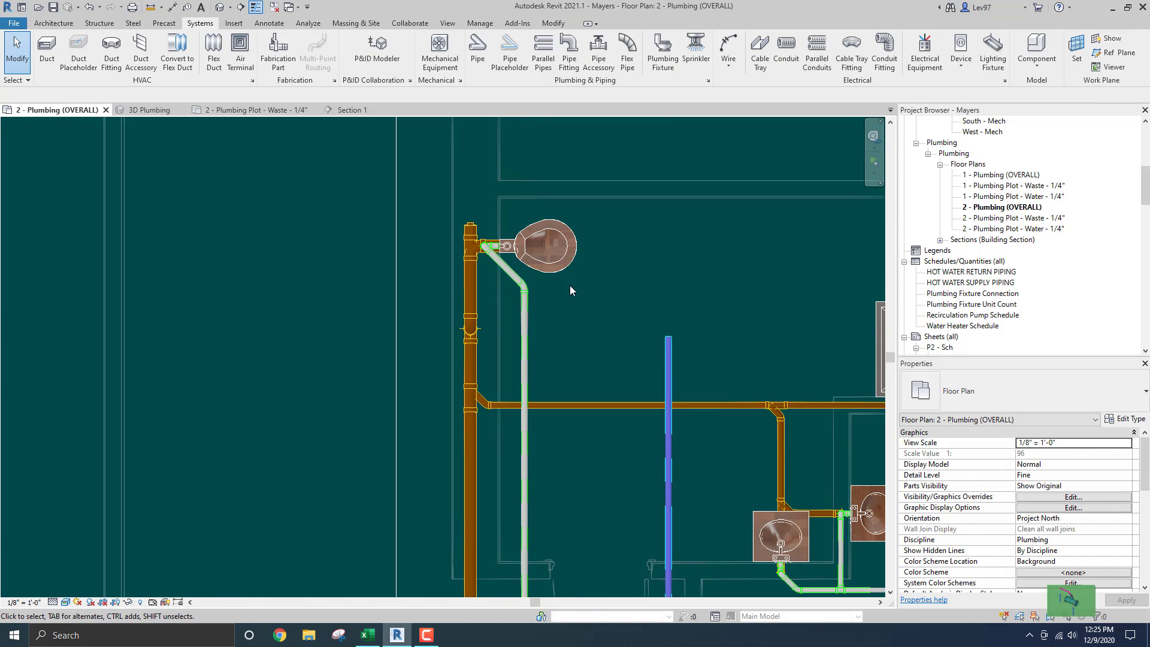
pyautogui.scroll(1, 570, 285)
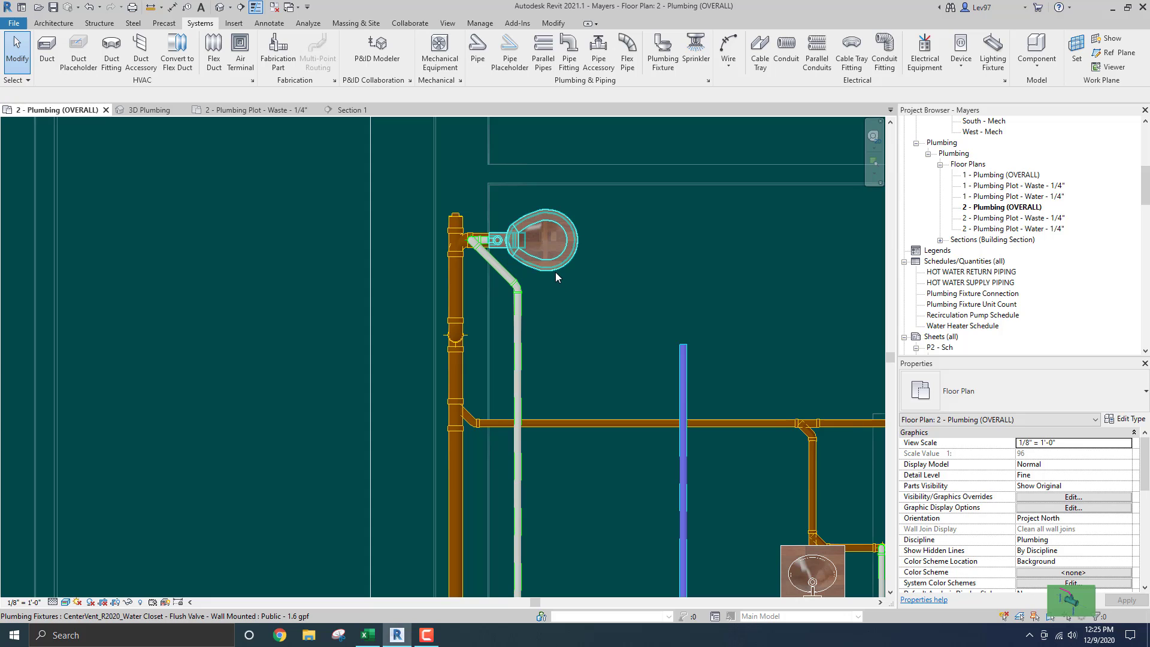
pyautogui.click(683, 386)
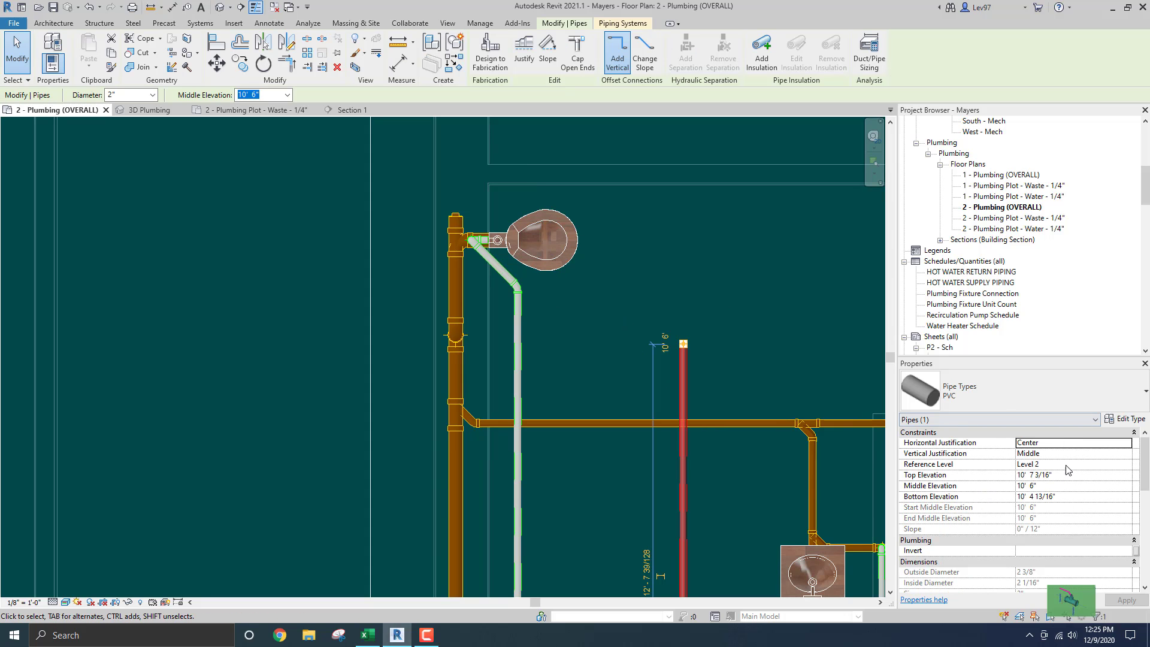
pyautogui.click(570, 273)
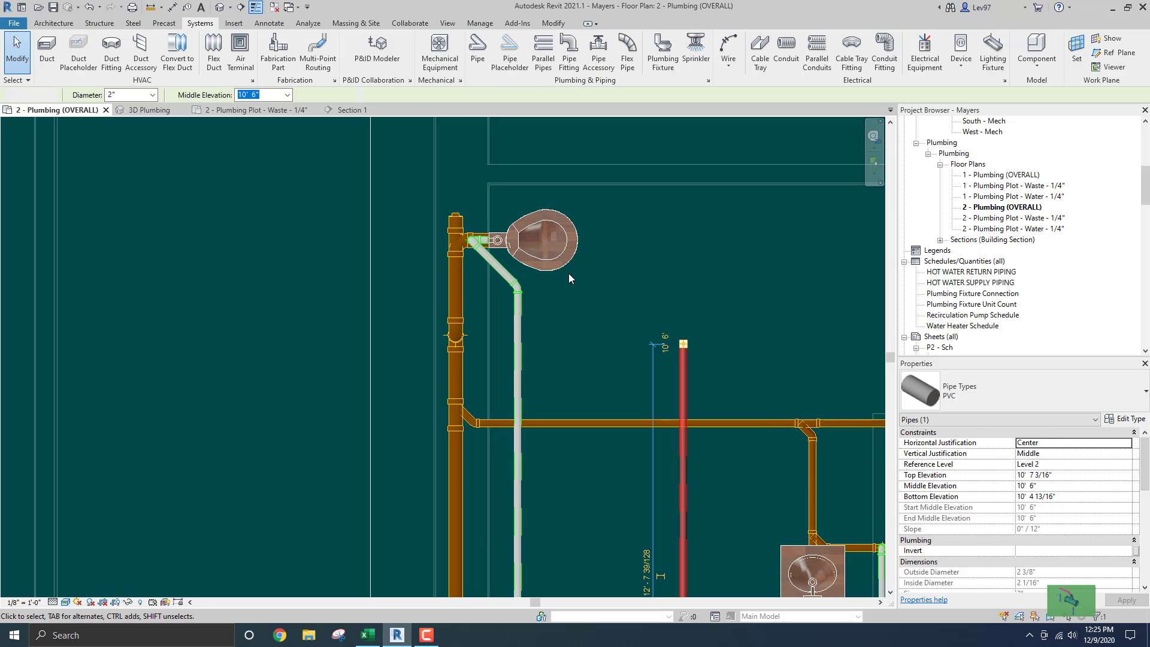
# Draw a 1 1/2" horizontal DCW pipe about 8" long from the upper water closet's cold-water connector into the wall toward the waste stack
pyautogui.click(558, 267)
pyautogui.moveTo(631, 305); pyautogui.dragTo(724, 317, button='middle')
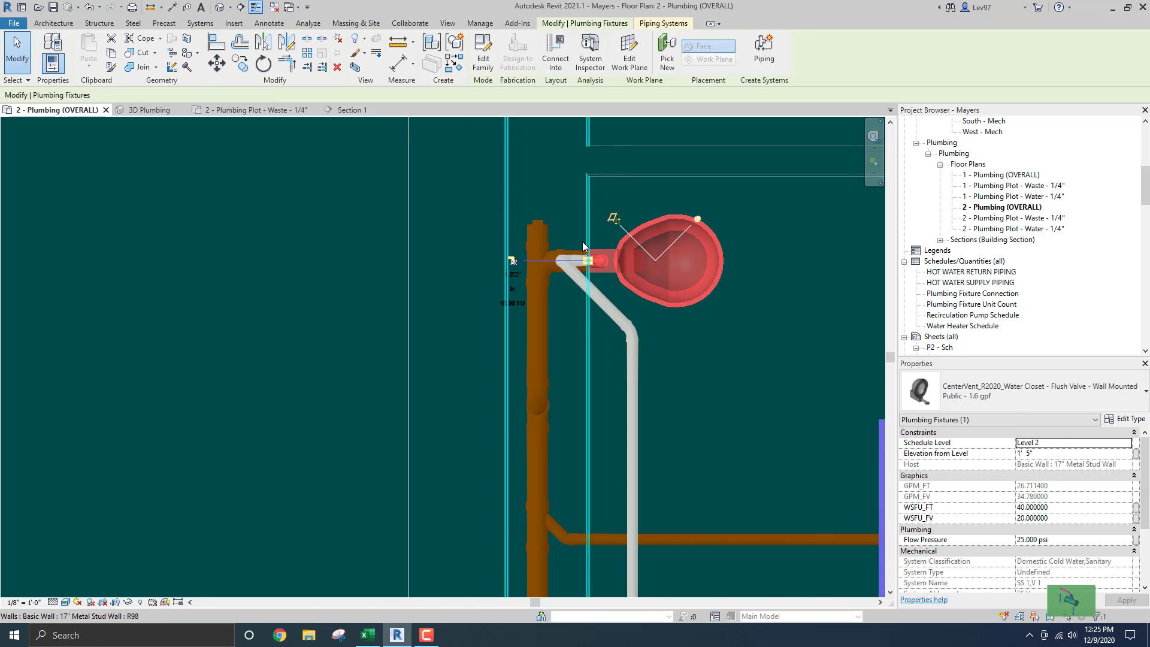
pyautogui.scroll(3, 604, 292)
pyautogui.scroll(-3, 605, 293)
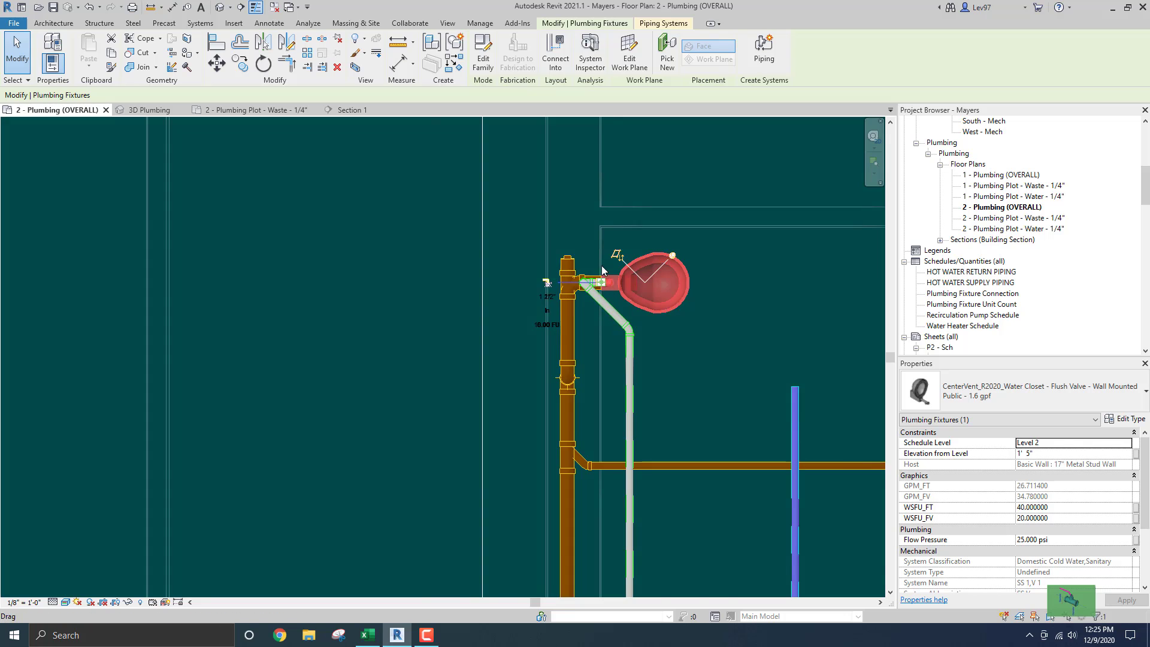
pyautogui.scroll(8, 604, 292)
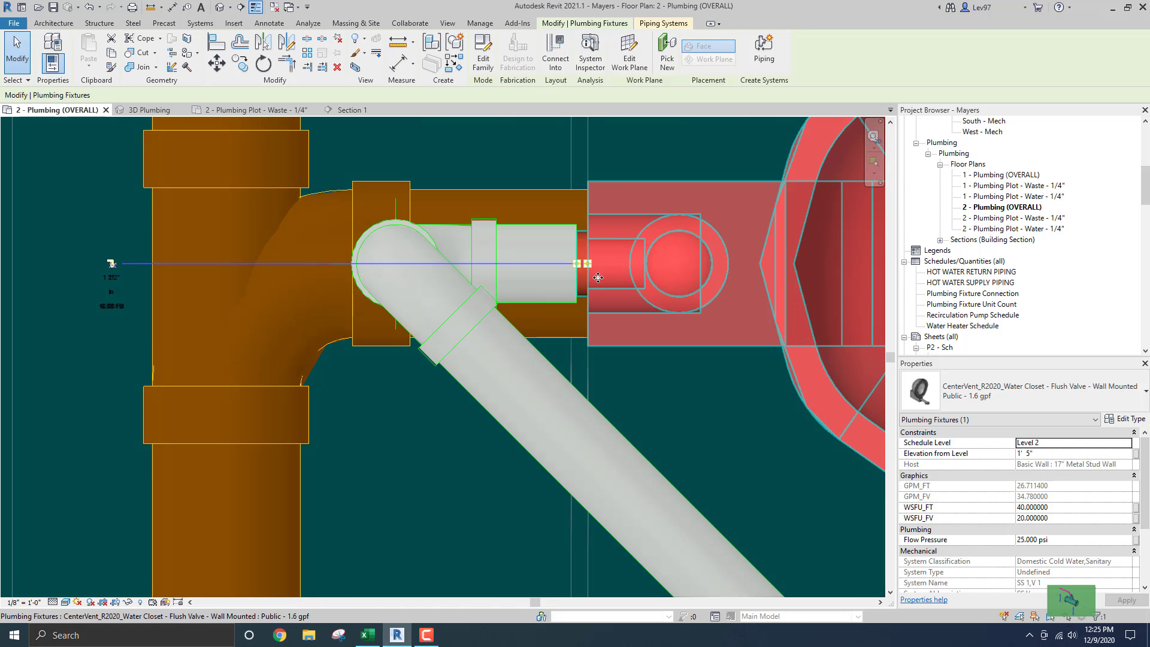
pyautogui.moveTo(594, 274); pyautogui.dragTo(591, 271)
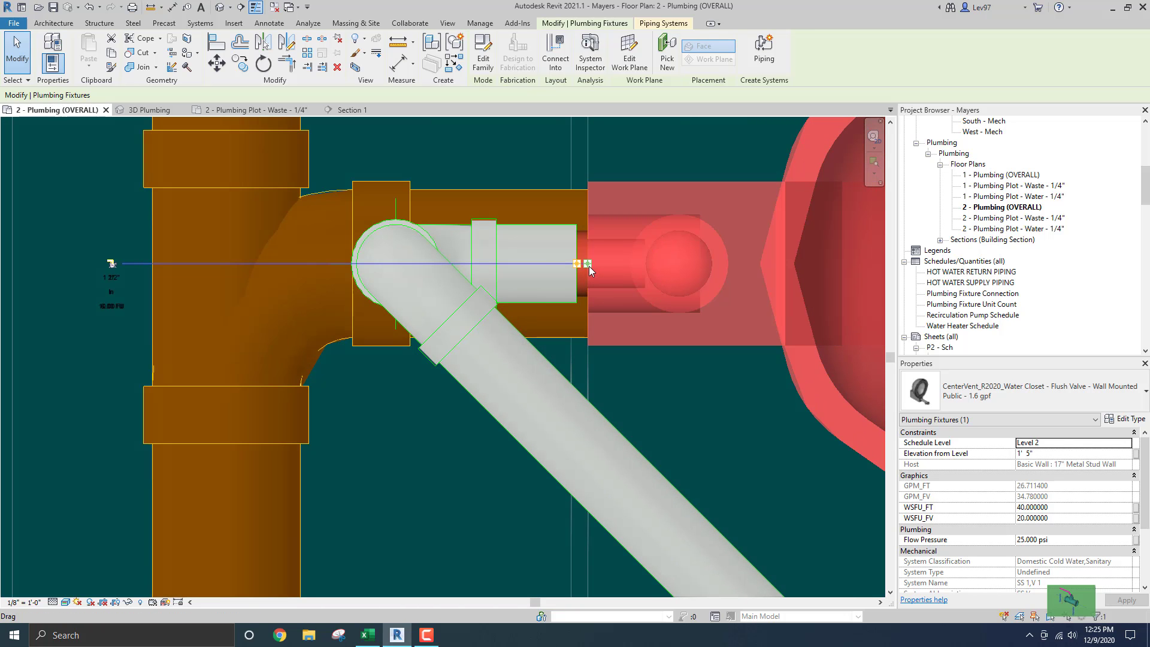
pyautogui.rightClick(588, 266)
pyautogui.click(639, 312)
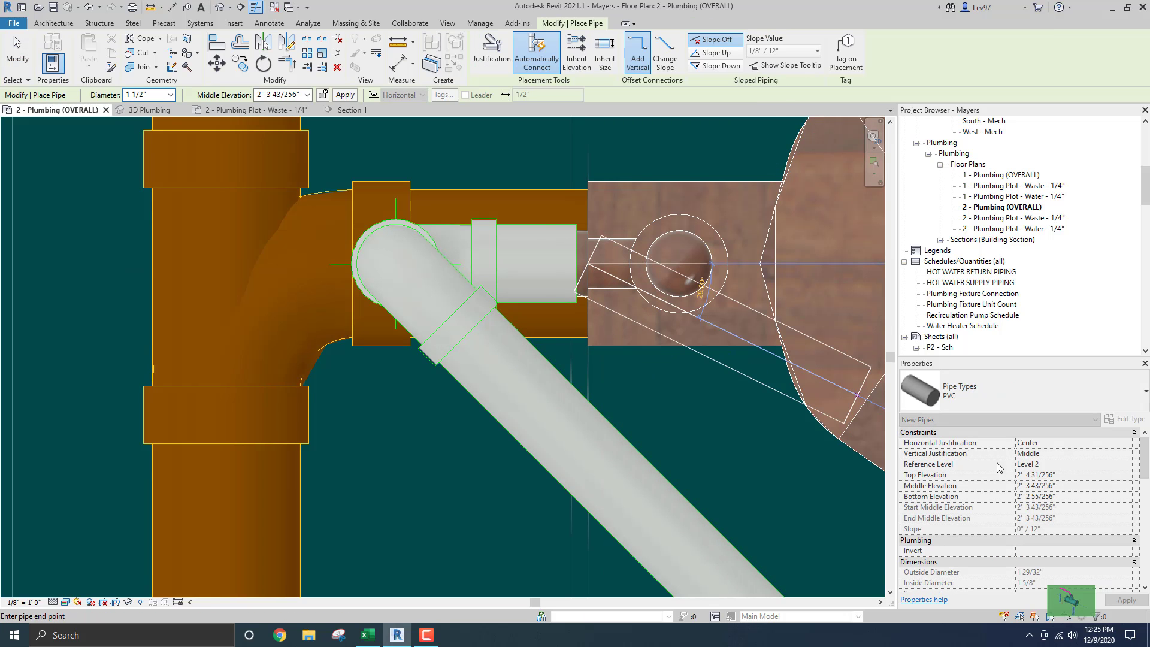
pyautogui.scroll(-5, 998, 467)
pyautogui.scroll(-2, 585, 297)
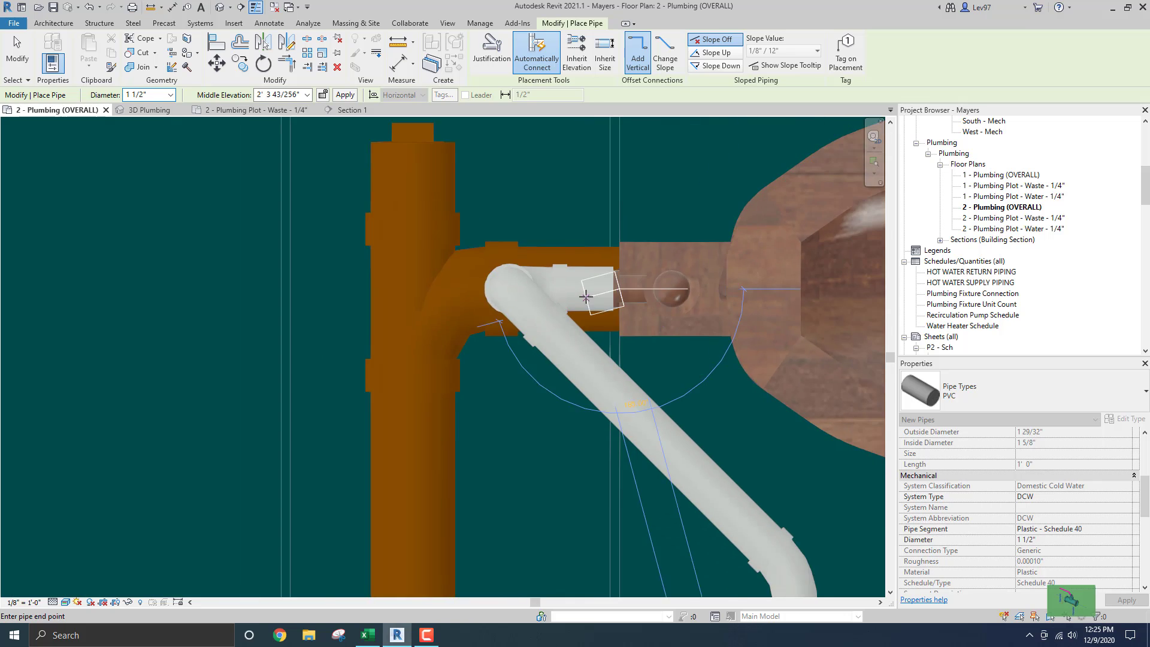
pyautogui.scroll(-2, 586, 297)
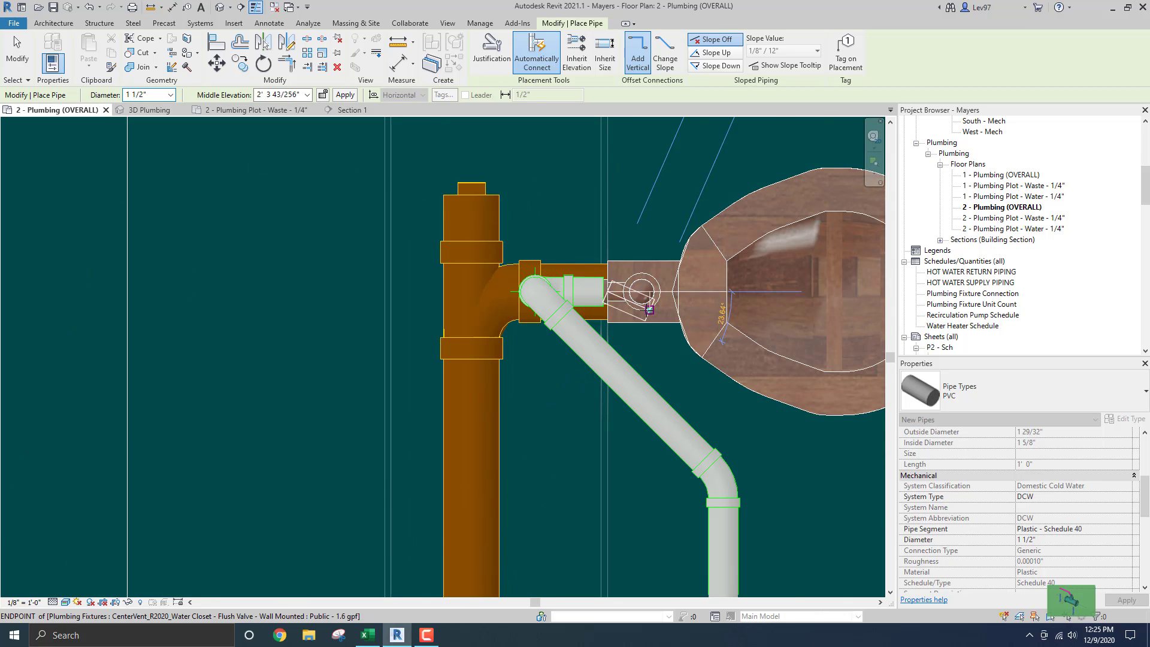
pyautogui.scroll(3, 603, 289)
pyautogui.scroll(-4, 603, 288)
pyautogui.scroll(-5, 604, 291)
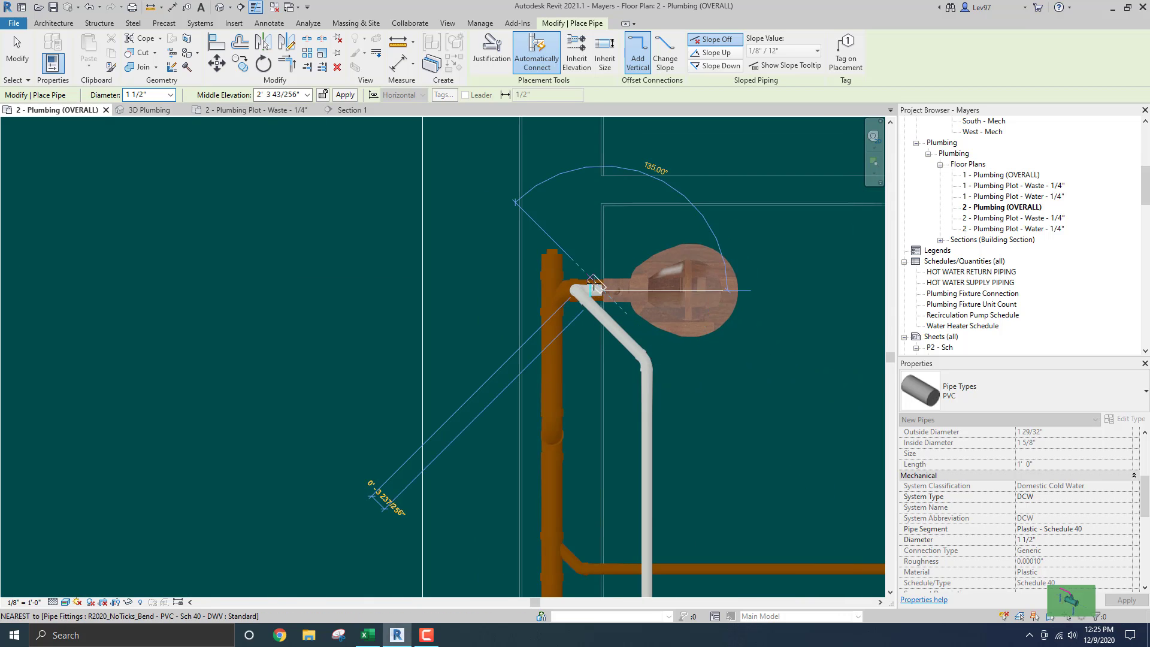
pyautogui.scroll(2, 593, 290)
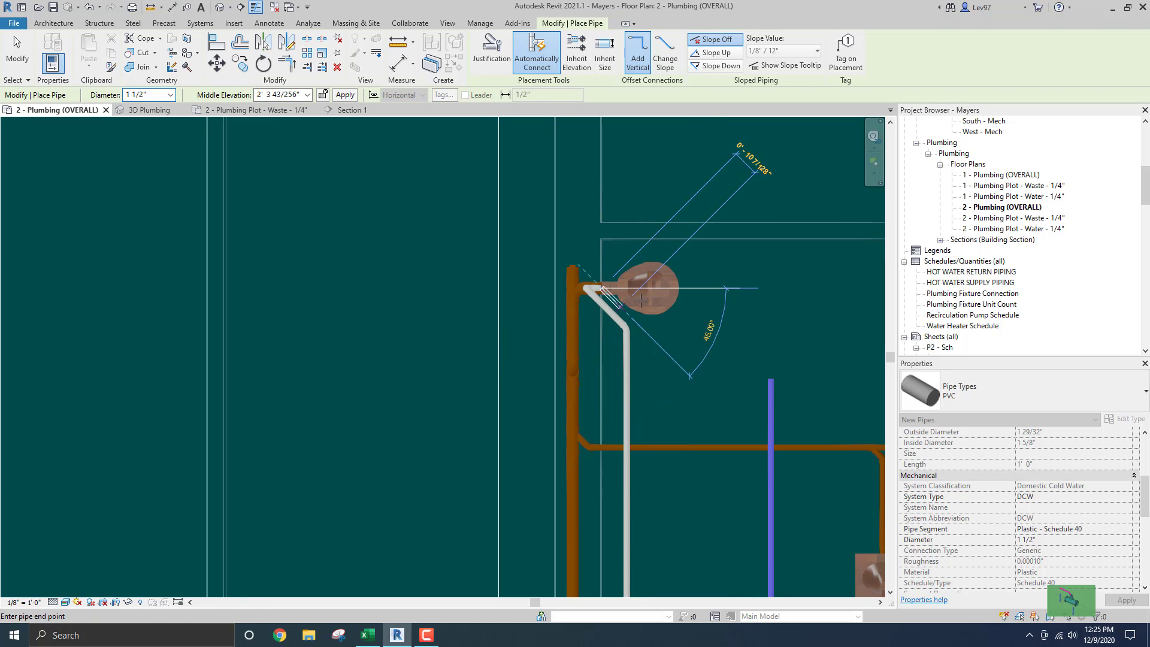
pyautogui.scroll(-2, 599, 289)
pyautogui.scroll(5, 634, 288)
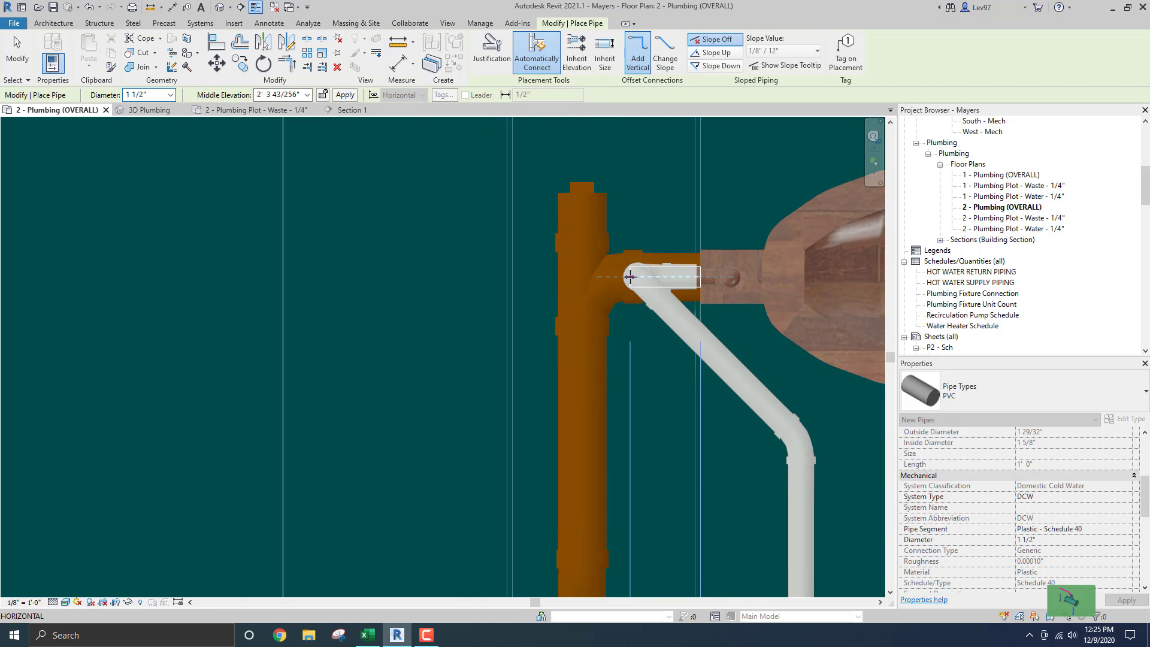
pyautogui.scroll(1, 623, 282)
pyautogui.click(610, 277)
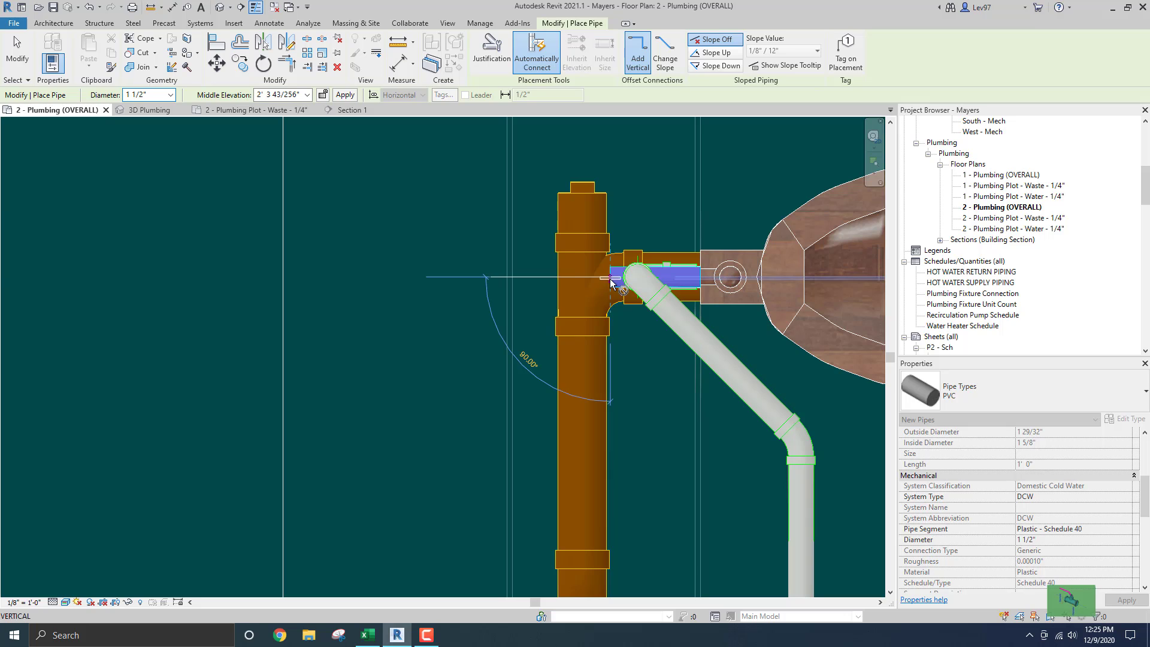
# Try to continue the DCW stub from its open end diagonally up and right at a 10' 6" middle elevation
pyautogui.scroll(-3, 629, 262)
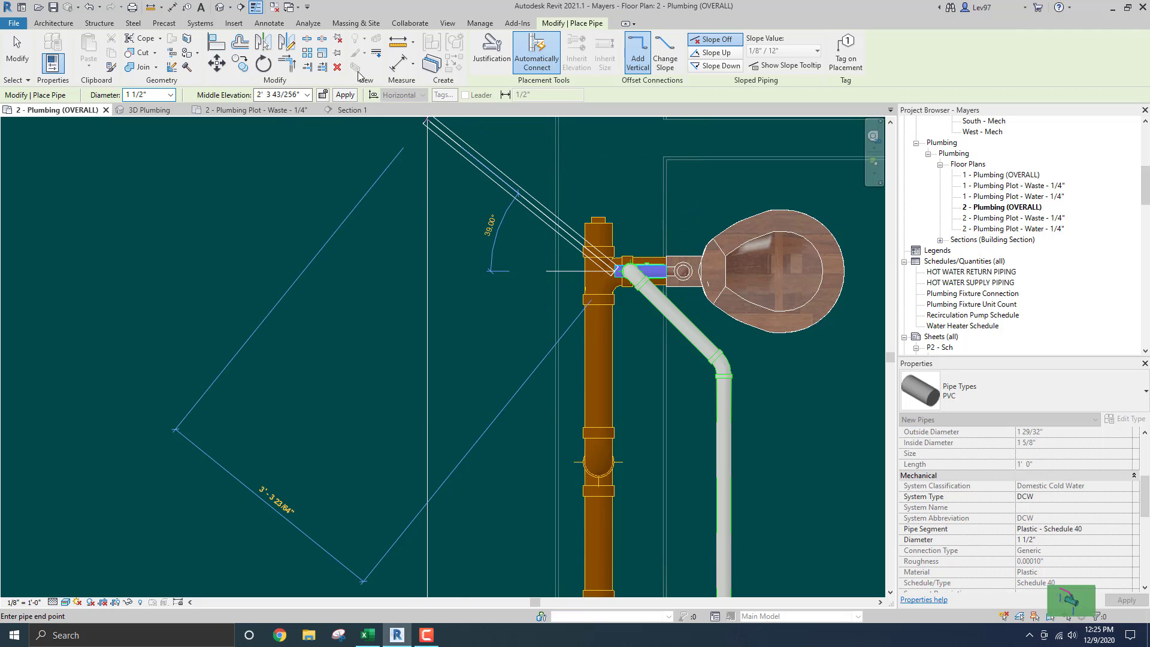
pyautogui.doubleClick(301, 94)
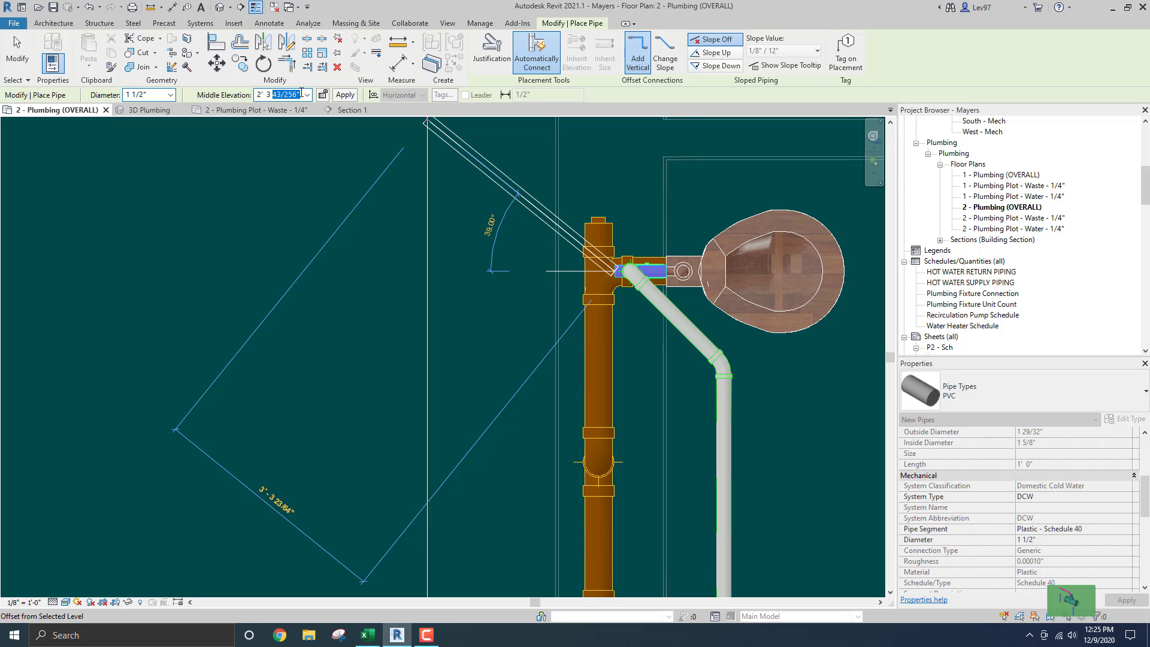
pyautogui.write('10 6')
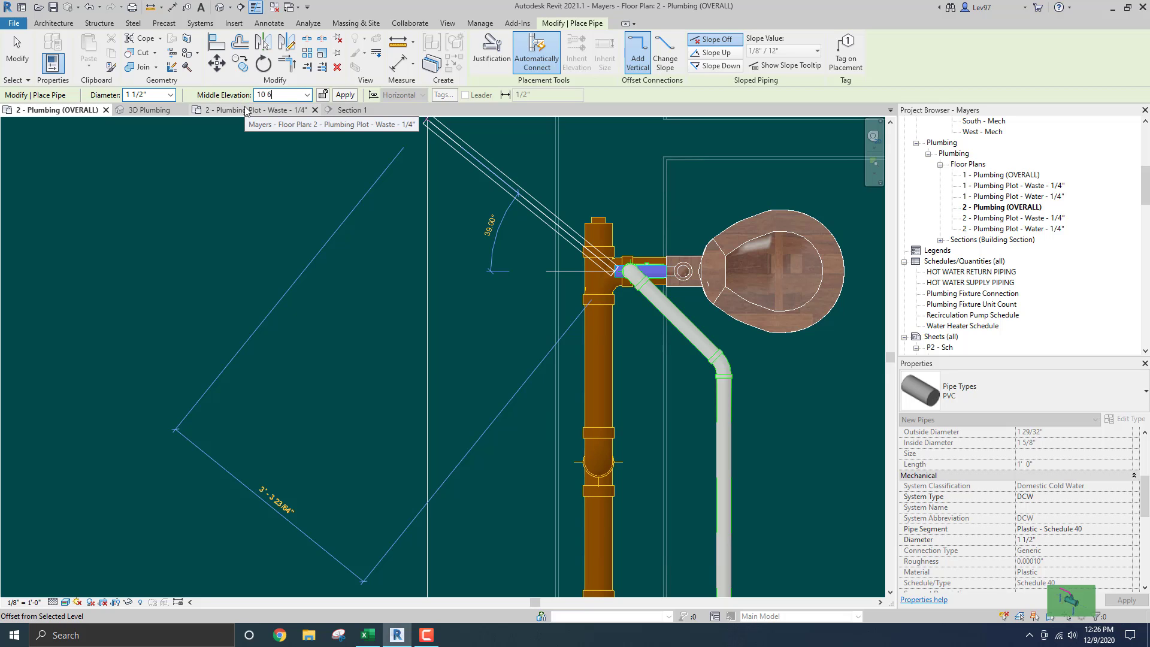
pyautogui.press('Return')
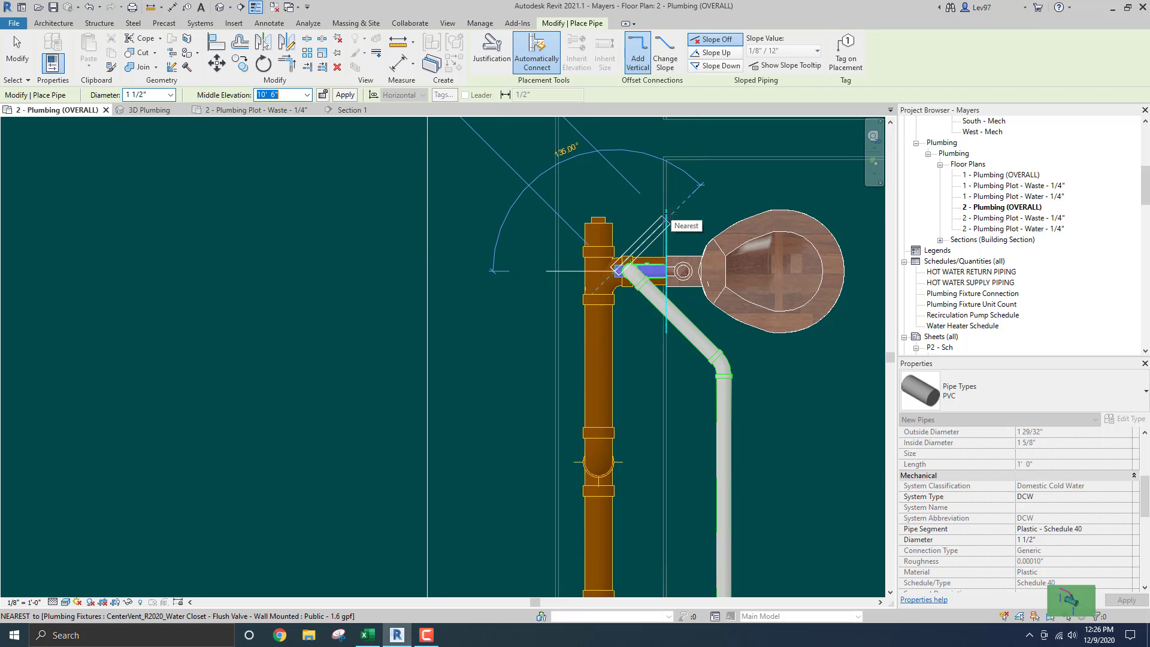
pyautogui.click(670, 212)
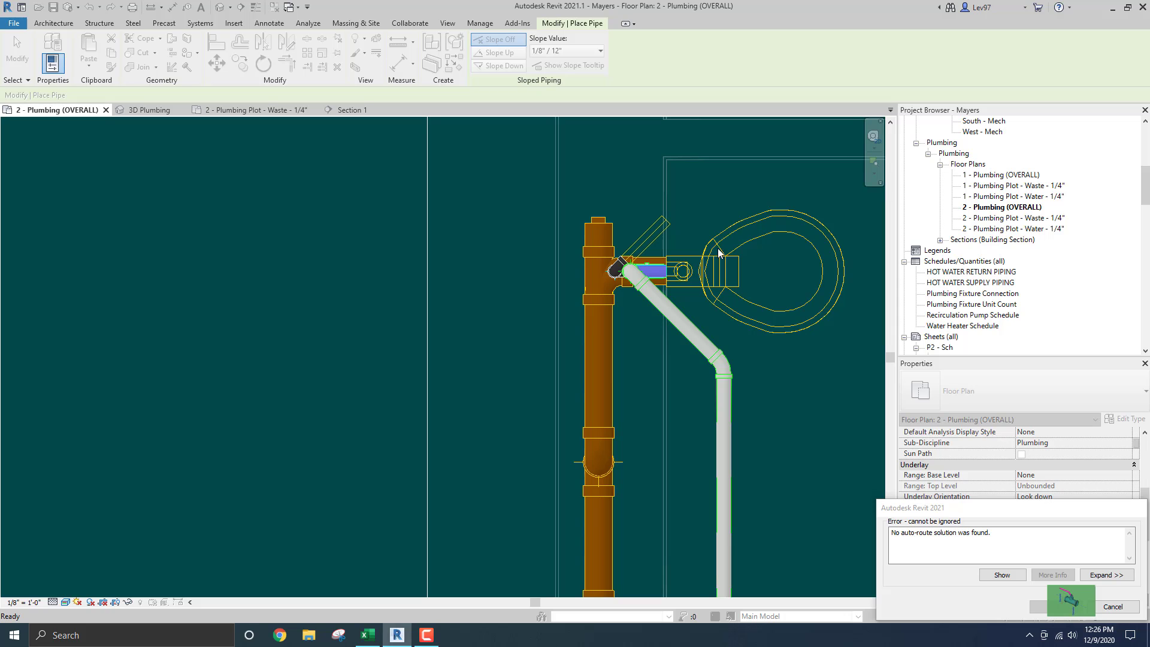
pyautogui.click(1112, 606)
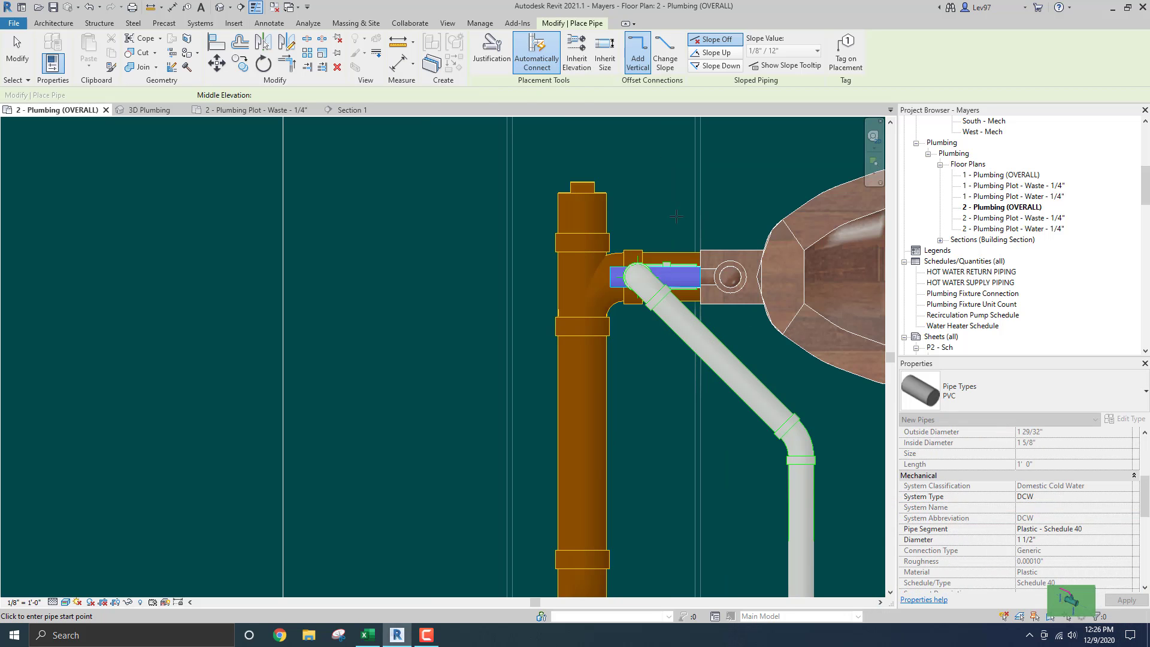
pyautogui.press('Escape')
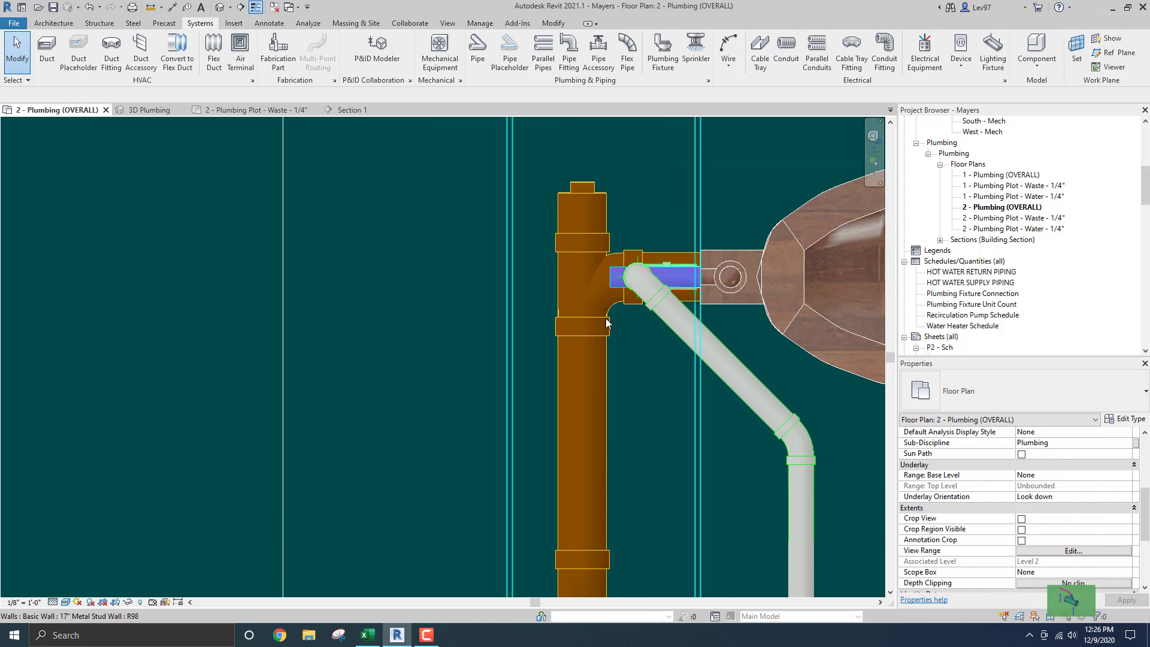
# Undo the accidental bend made while moving the open end of the water closet's DCW stub
pyautogui.click(619, 291)
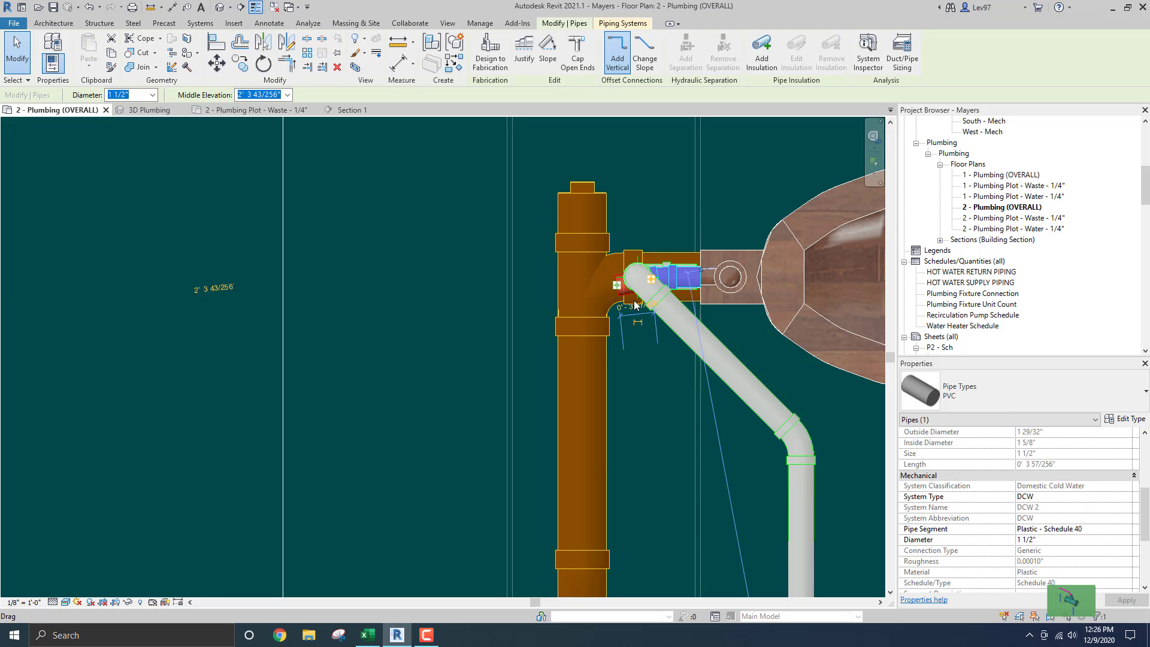
pyautogui.press('Escape')
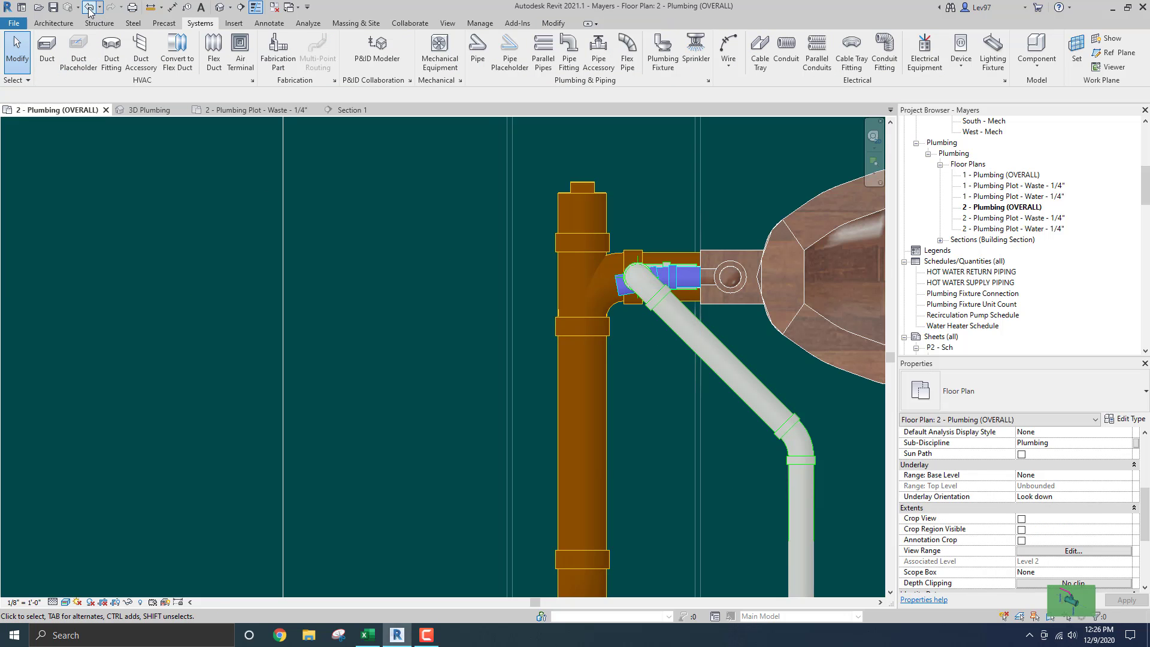
pyautogui.click(89, 7)
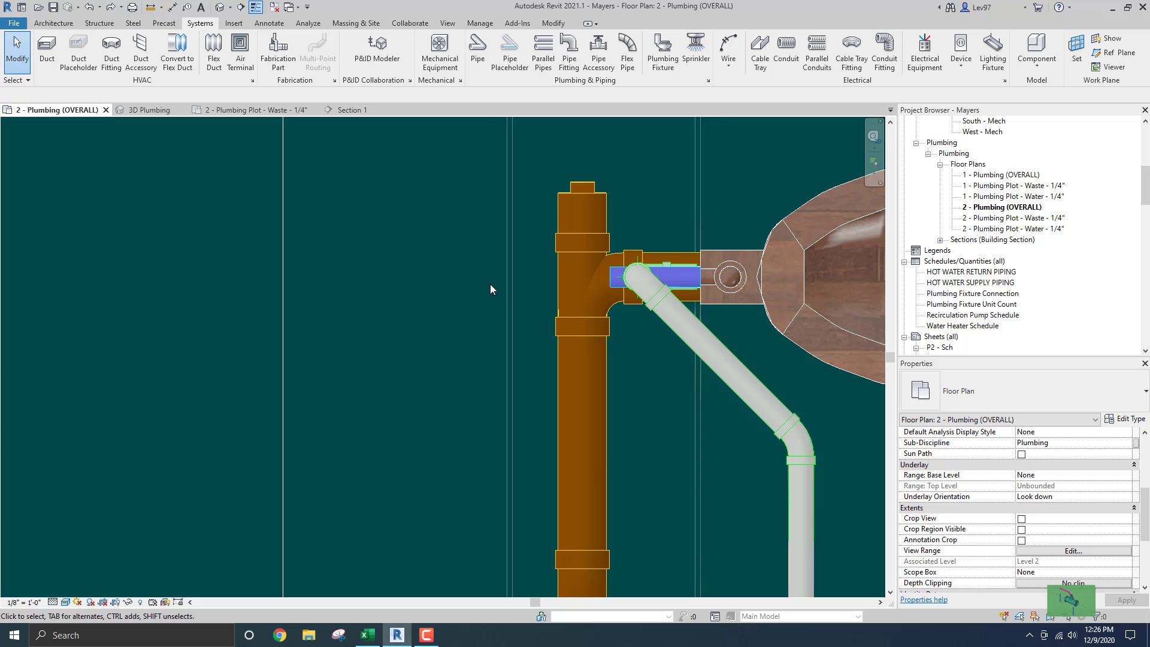
# View the piping system properties of the water closet's DCW stub and deselect it
pyautogui.click(619, 287)
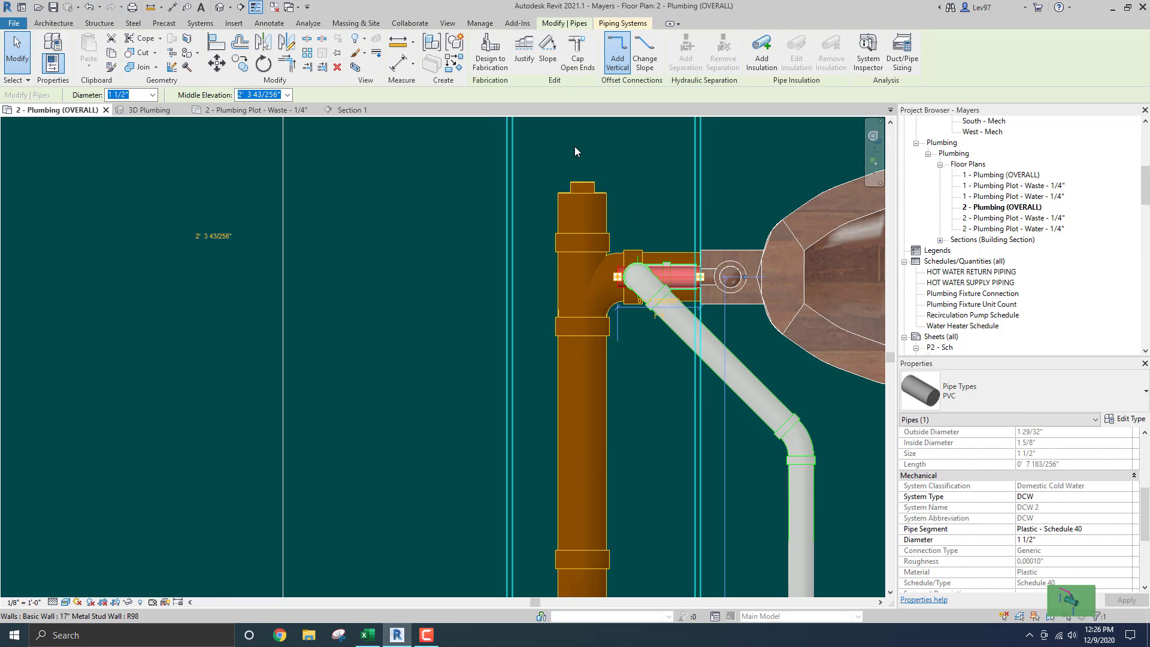
pyautogui.click(621, 24)
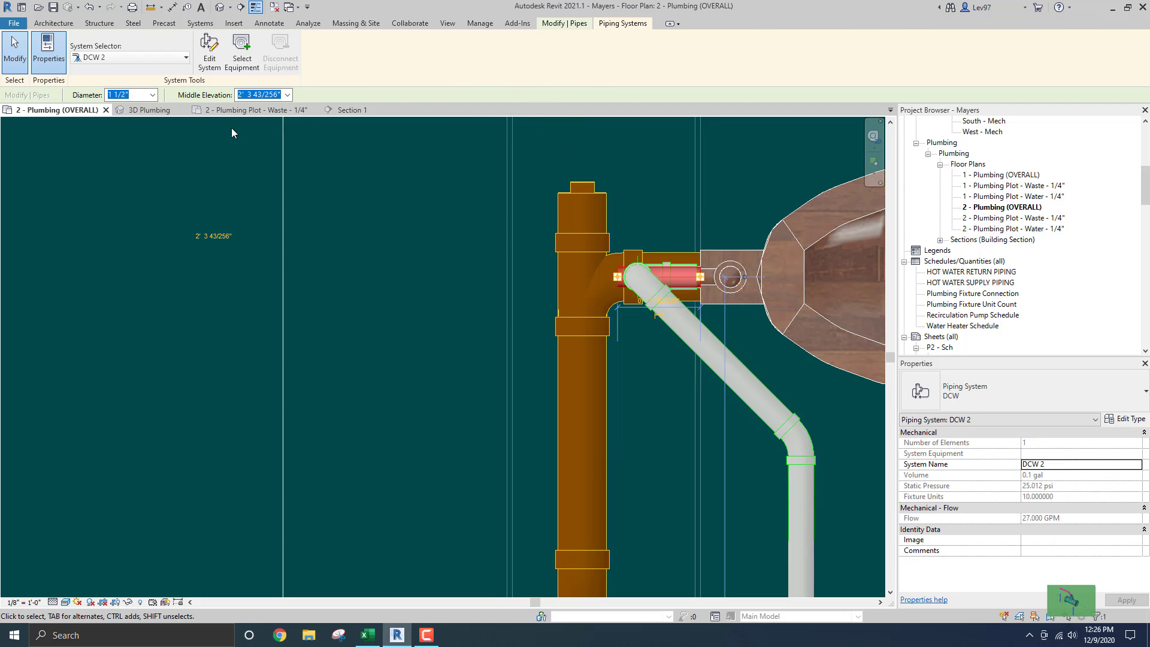
pyautogui.click(455, 211)
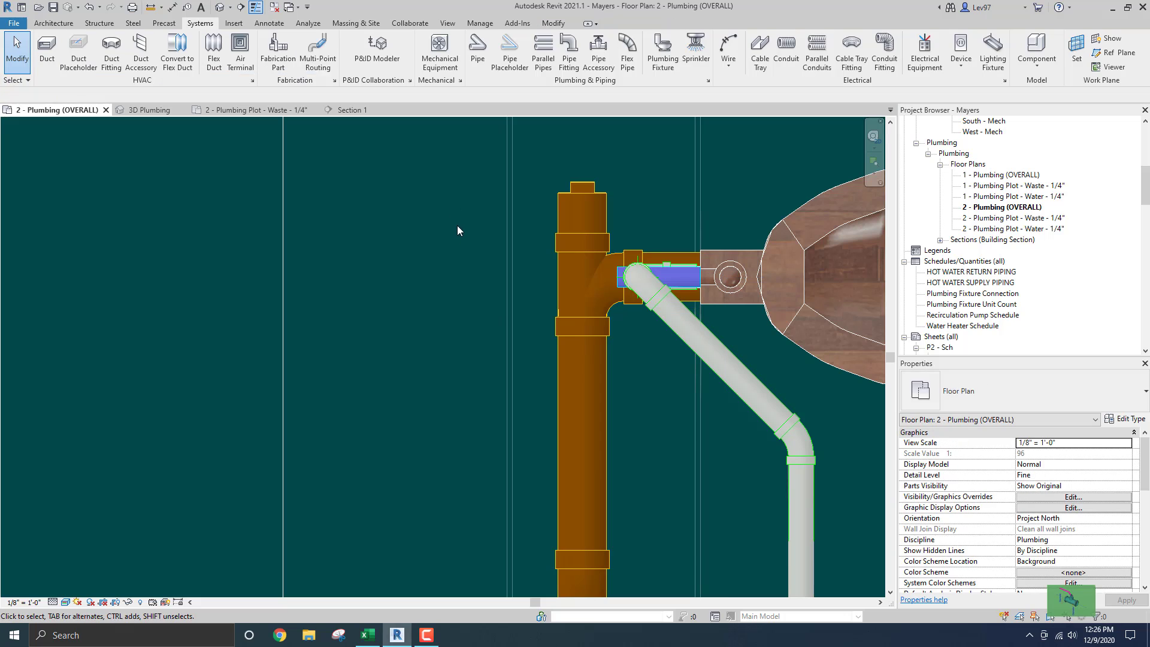
# Try again to draw a pipe from the open end of the water closet's DCW stub, and exit the pipe command
pyautogui.click(620, 287)
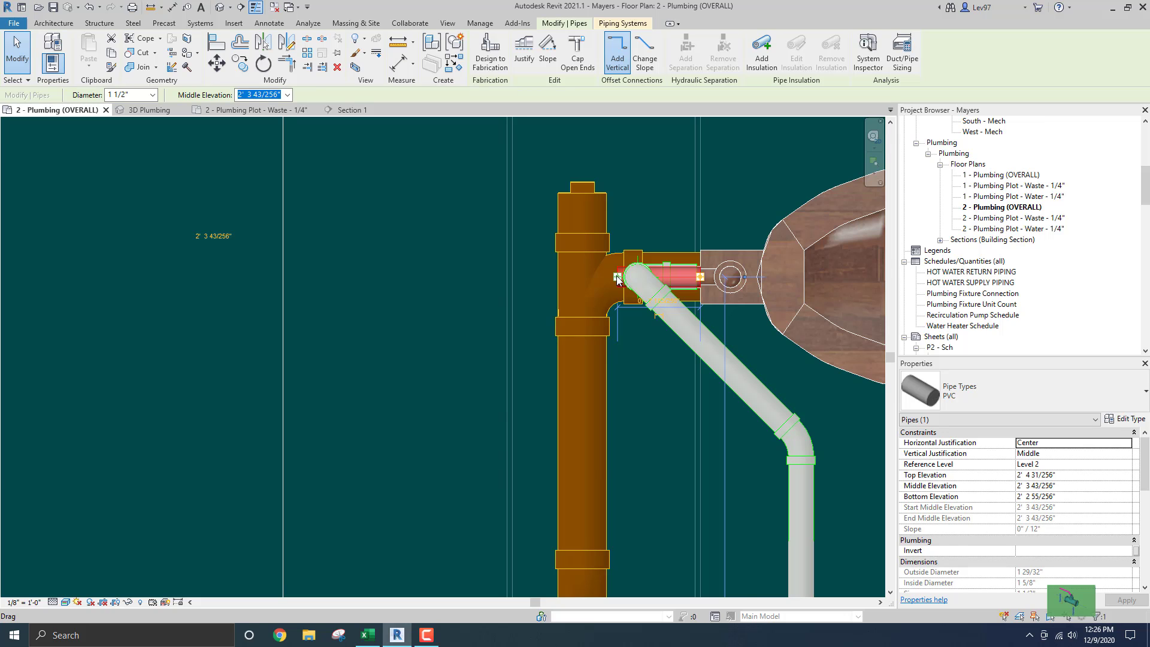
pyautogui.rightClick(619, 279)
pyautogui.click(643, 330)
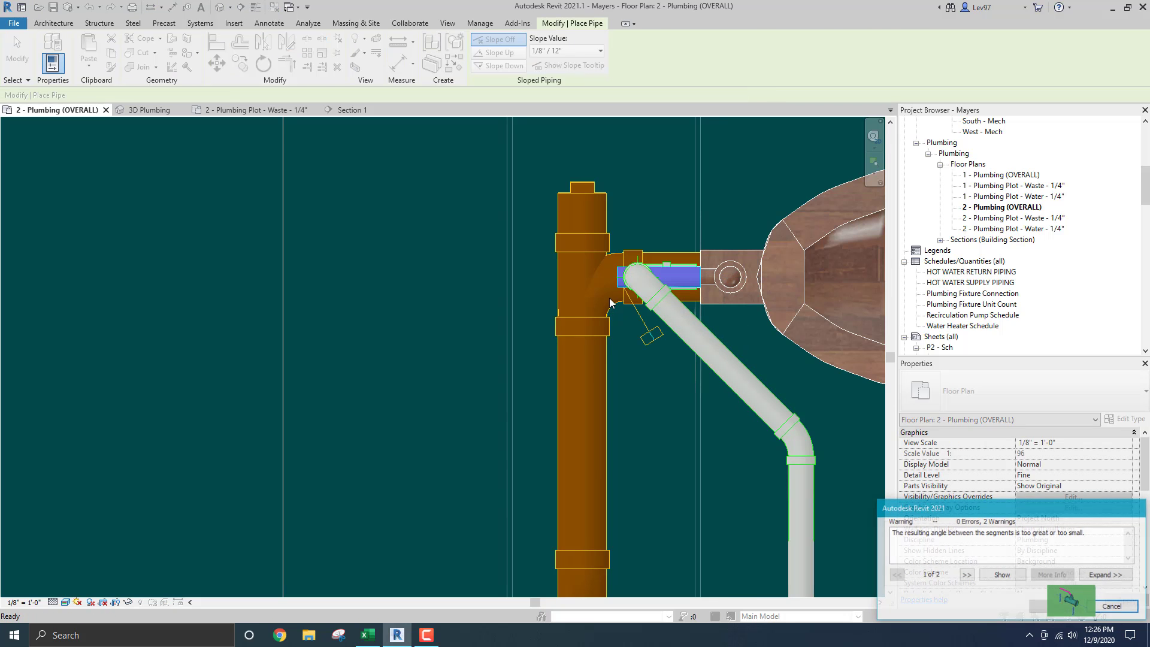
pyautogui.press('Escape')
pyautogui.press('Escape')
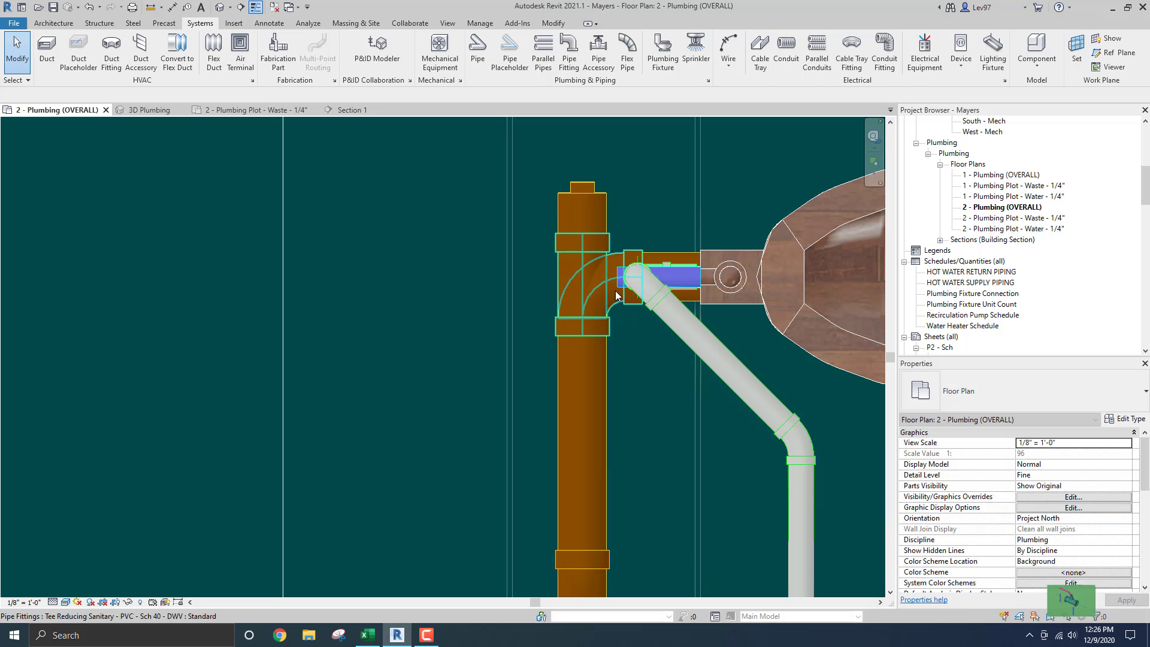
# Remove the short DCW stub behind the upper water closet and leave everything deselected
pyautogui.click(619, 313)
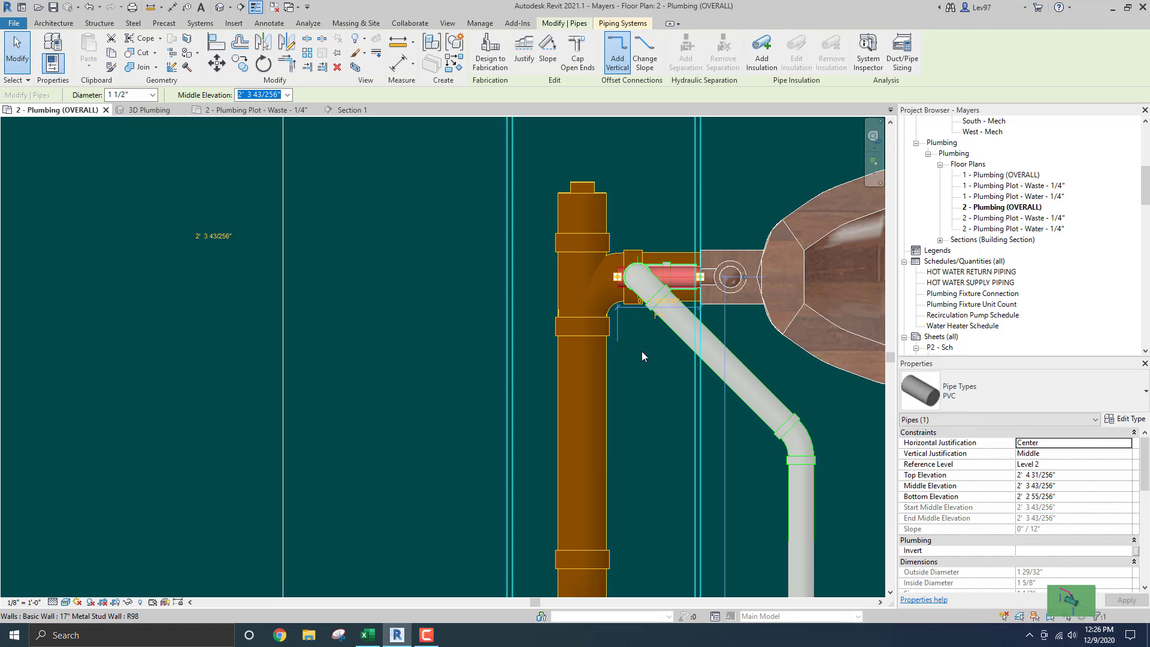
pyautogui.press('Escape')
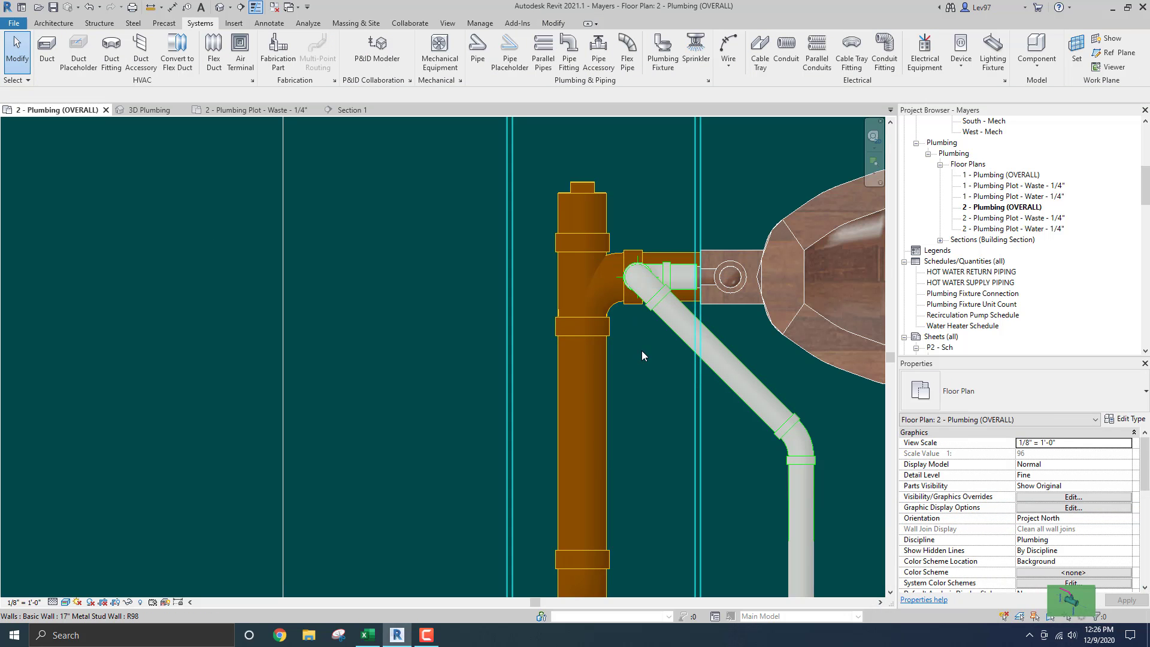
pyautogui.scroll(-1, 645, 354)
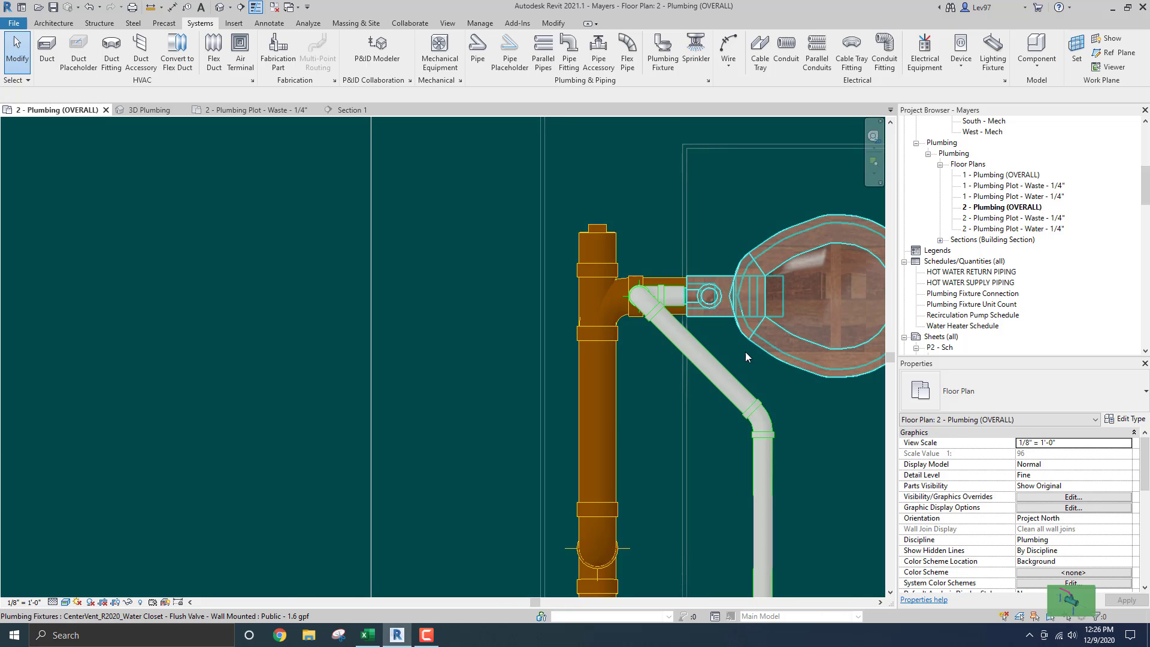
pyautogui.click(745, 351)
pyautogui.press('Escape')
pyautogui.scroll(-5, 668, 372)
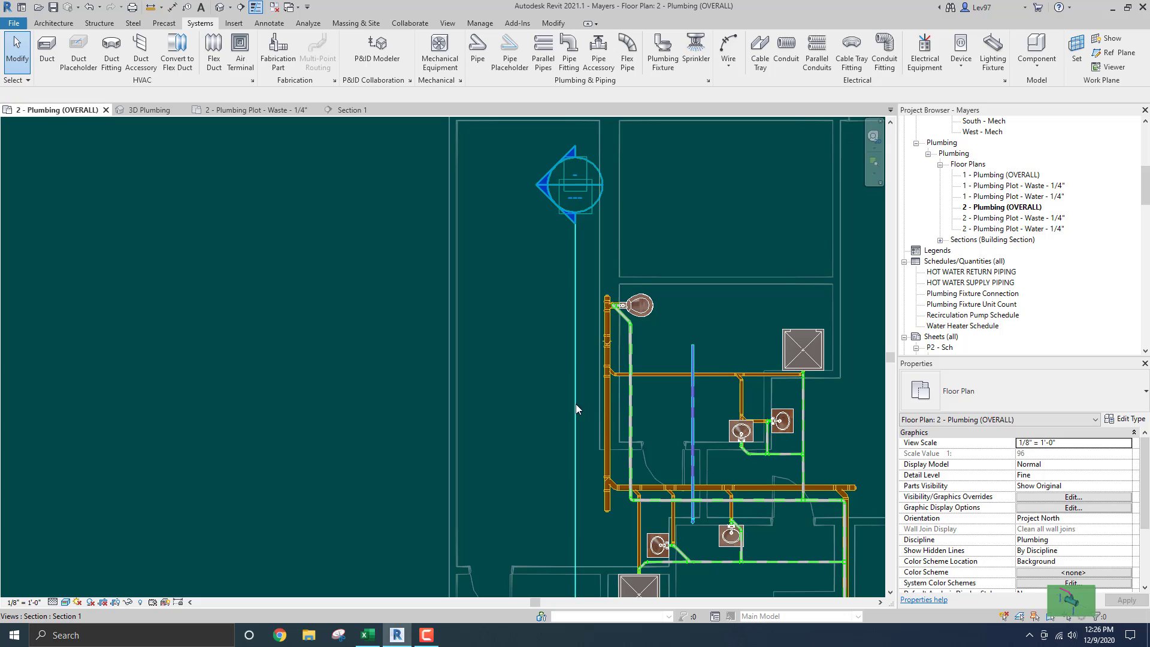
pyautogui.click(576, 404)
pyautogui.click(264, 65)
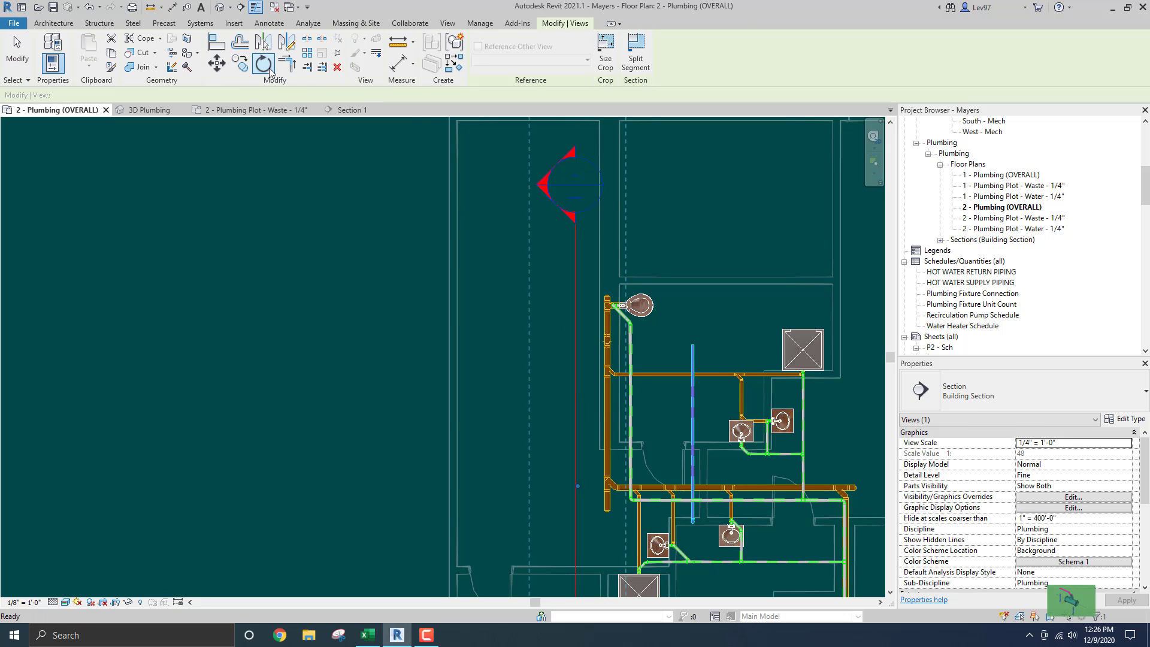
pyautogui.click(324, 94)
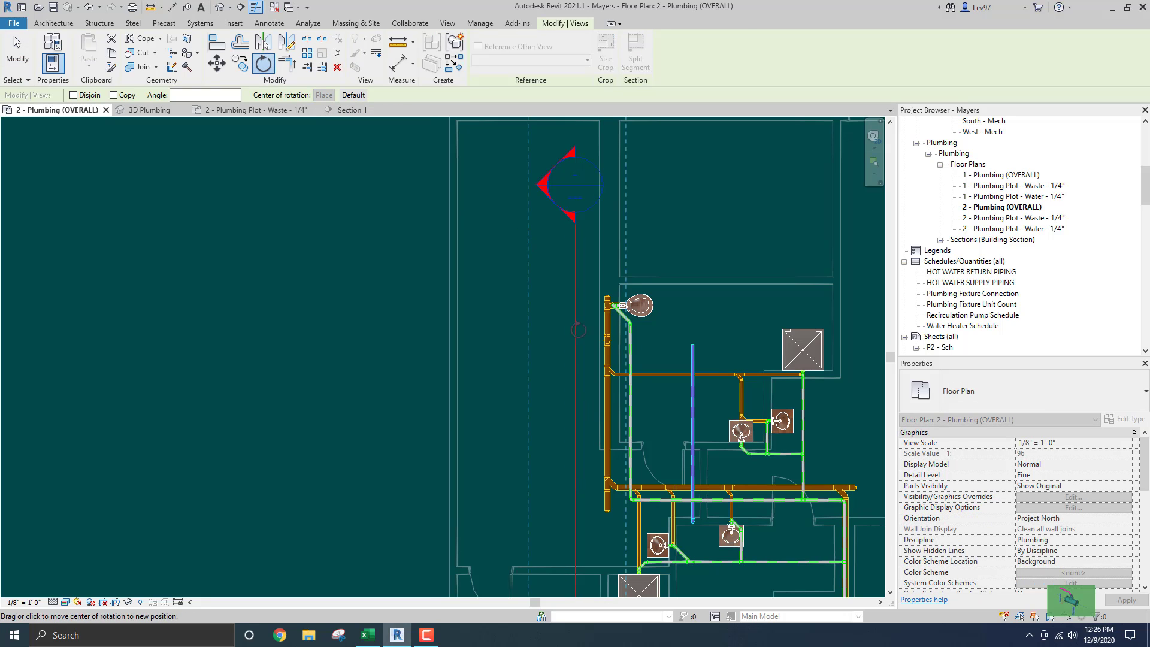
pyautogui.click(576, 333)
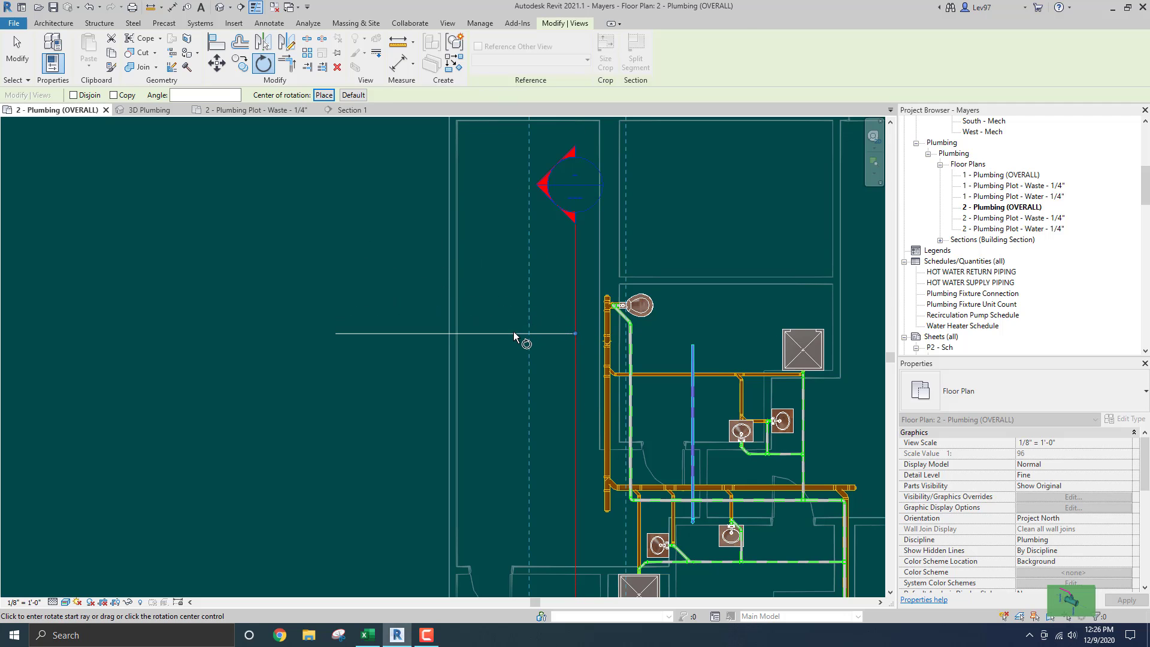
pyautogui.press('Escape')
pyautogui.click(509, 310)
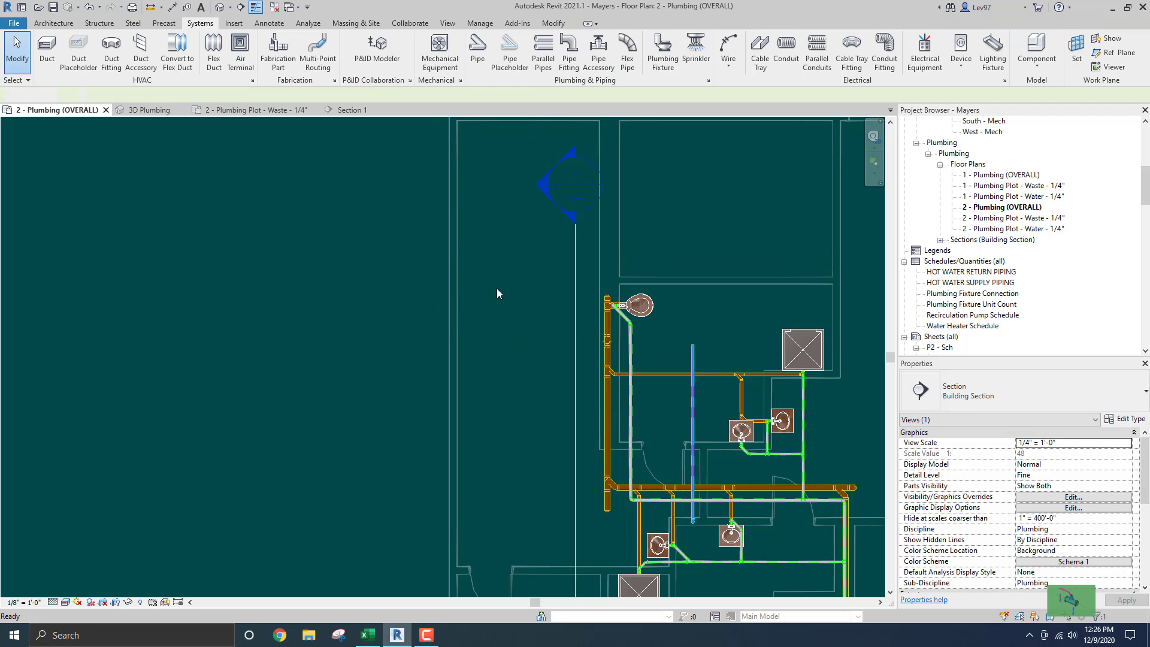
# Rotate the section line 90° clockwise about a point on the line, so it runs horizontally just below the upper water closet
pyautogui.click(576, 335)
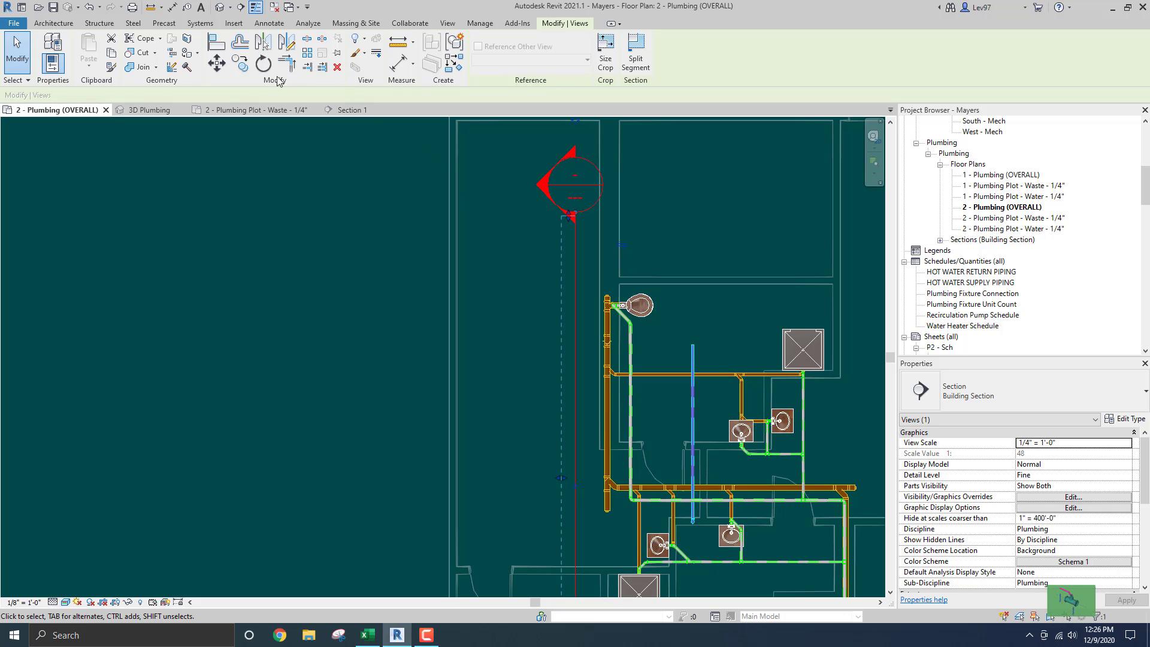
pyautogui.click(264, 64)
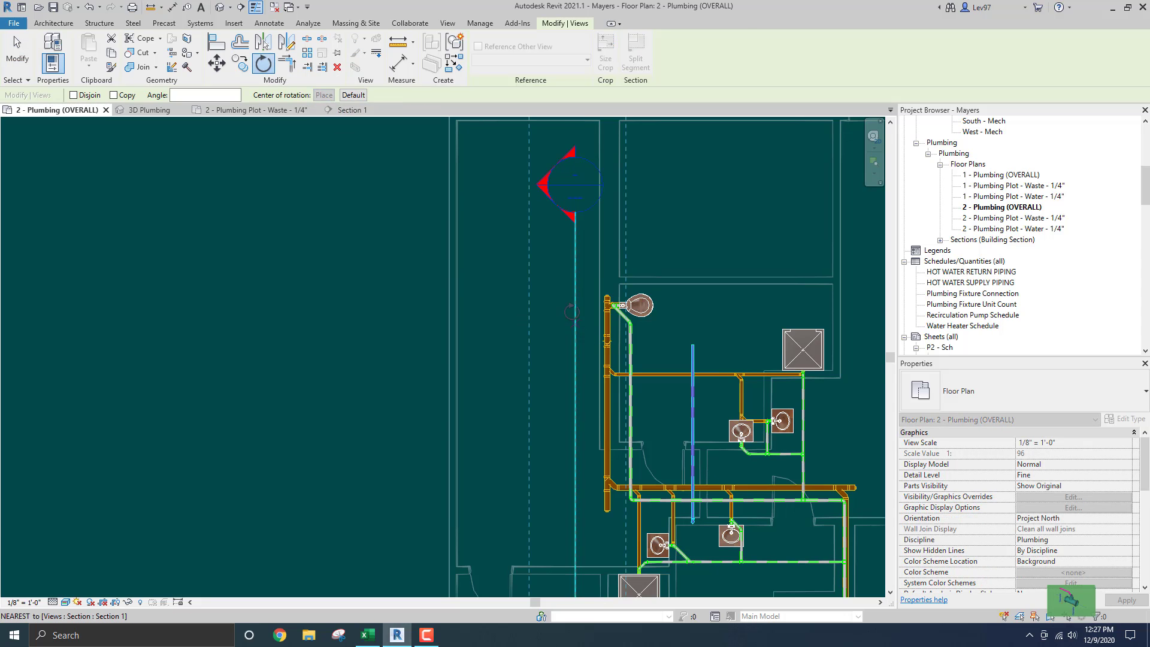
pyautogui.click(575, 334)
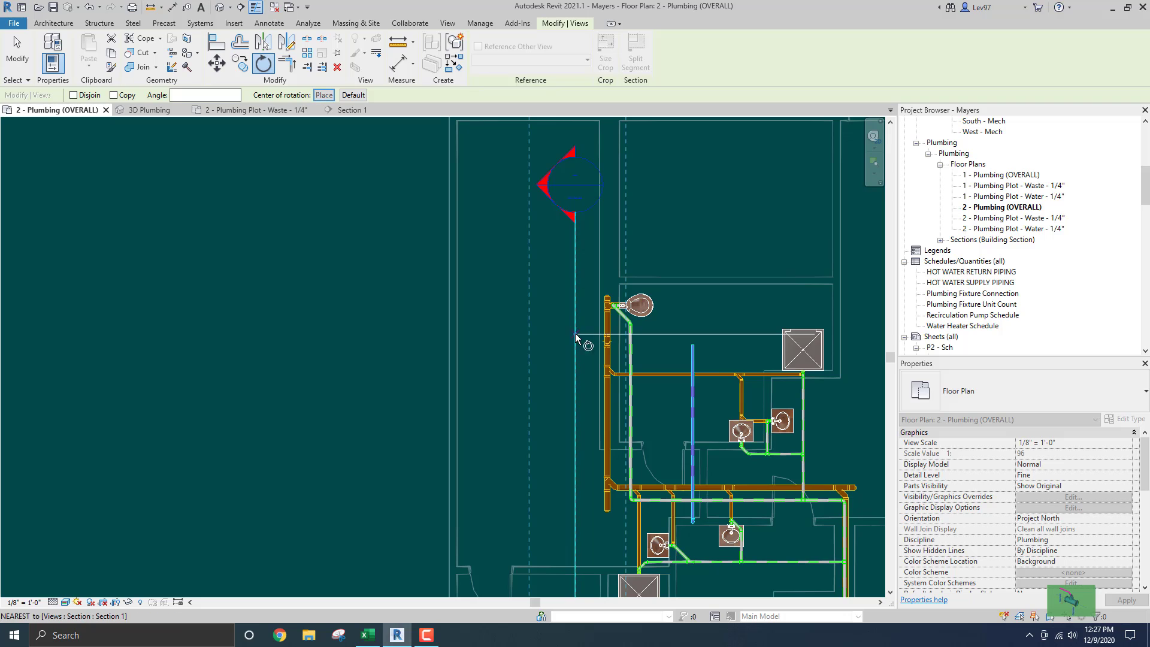
pyautogui.click(505, 334)
pyautogui.write('-90')
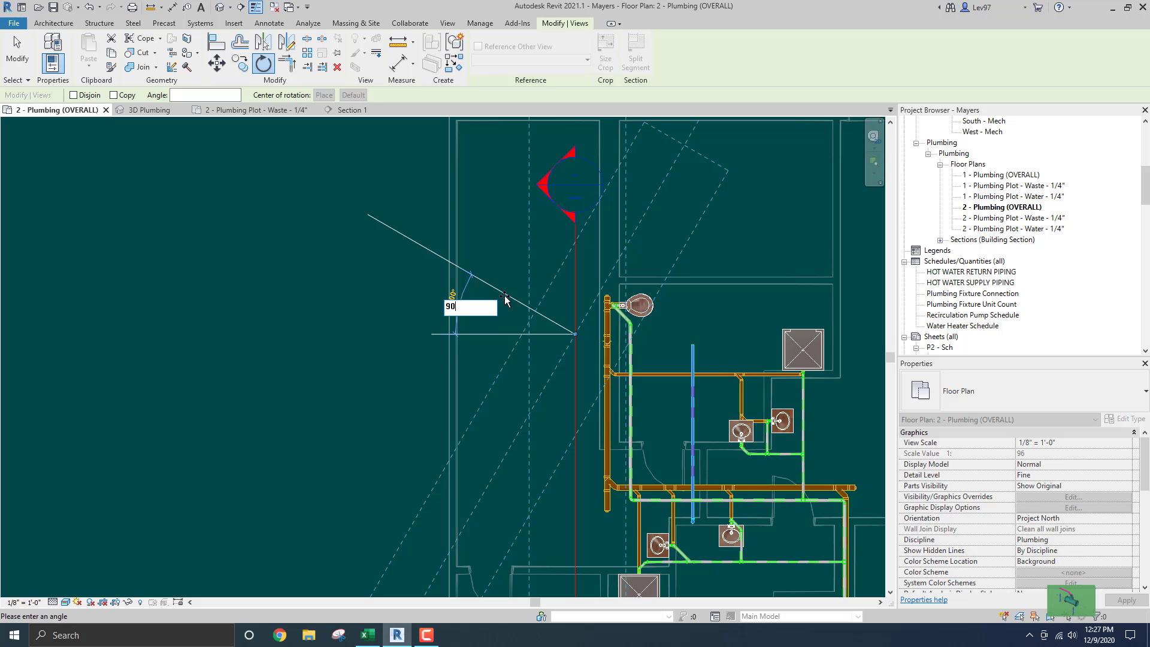
pyautogui.press('Return')
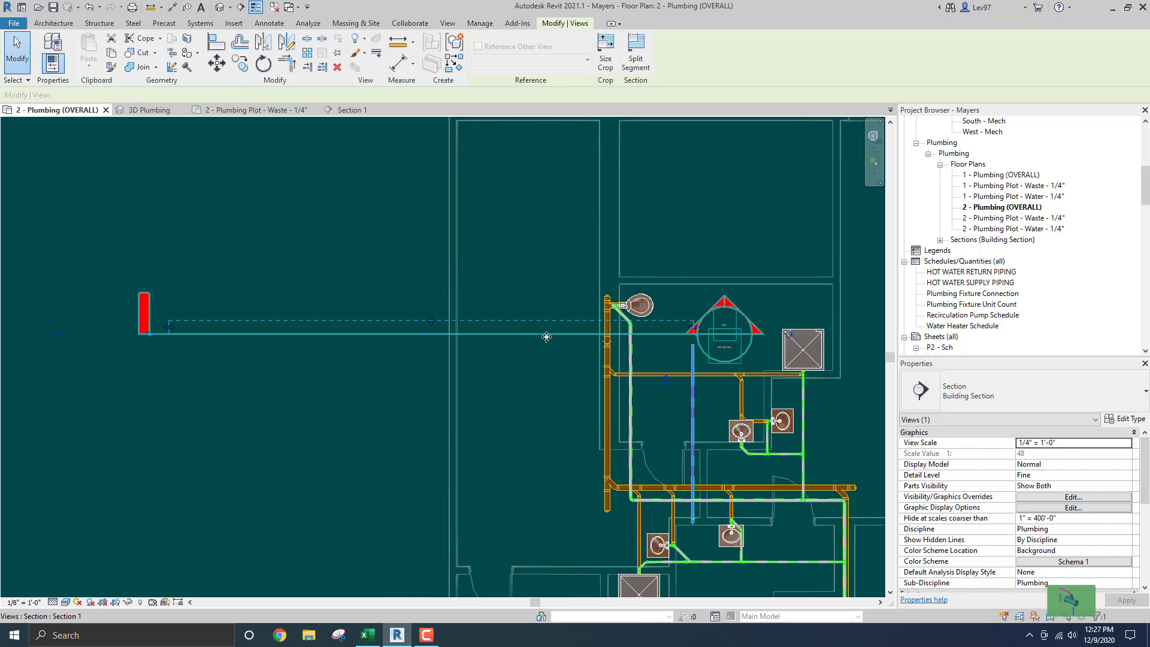
pyautogui.scroll(5, 622, 303)
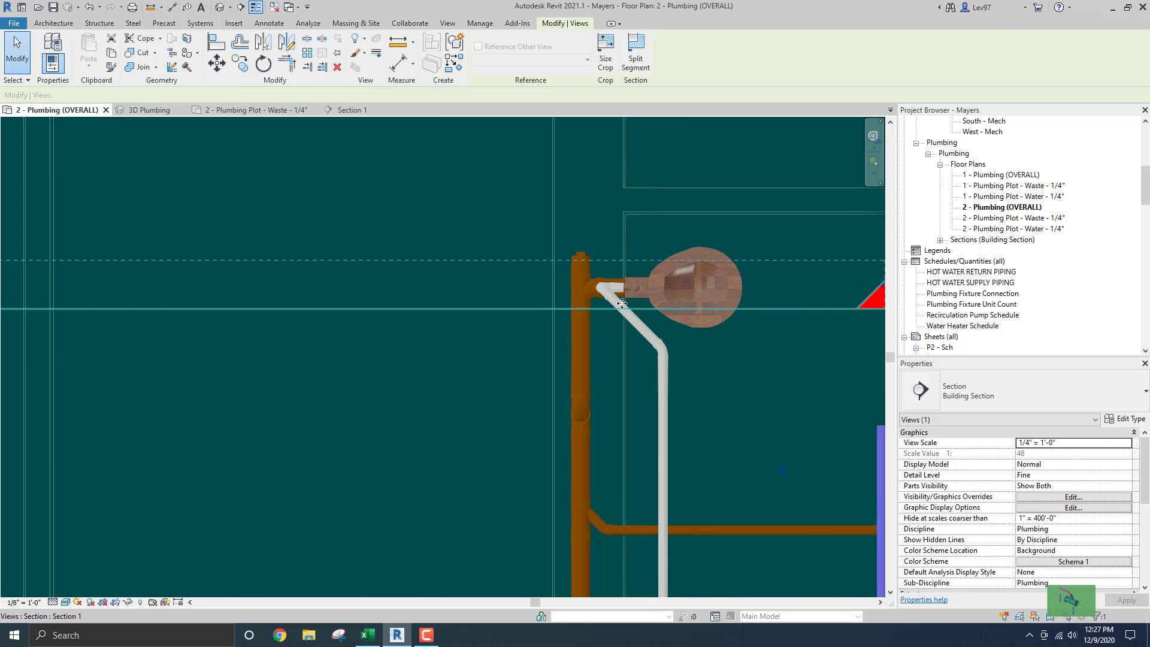
# Examine the water closet and its waste and vent connections in the Section 1 view
pyautogui.click(356, 112)
pyautogui.scroll(-5, 541, 323)
pyautogui.moveTo(696, 318); pyautogui.dragTo(472, 237, button='middle')
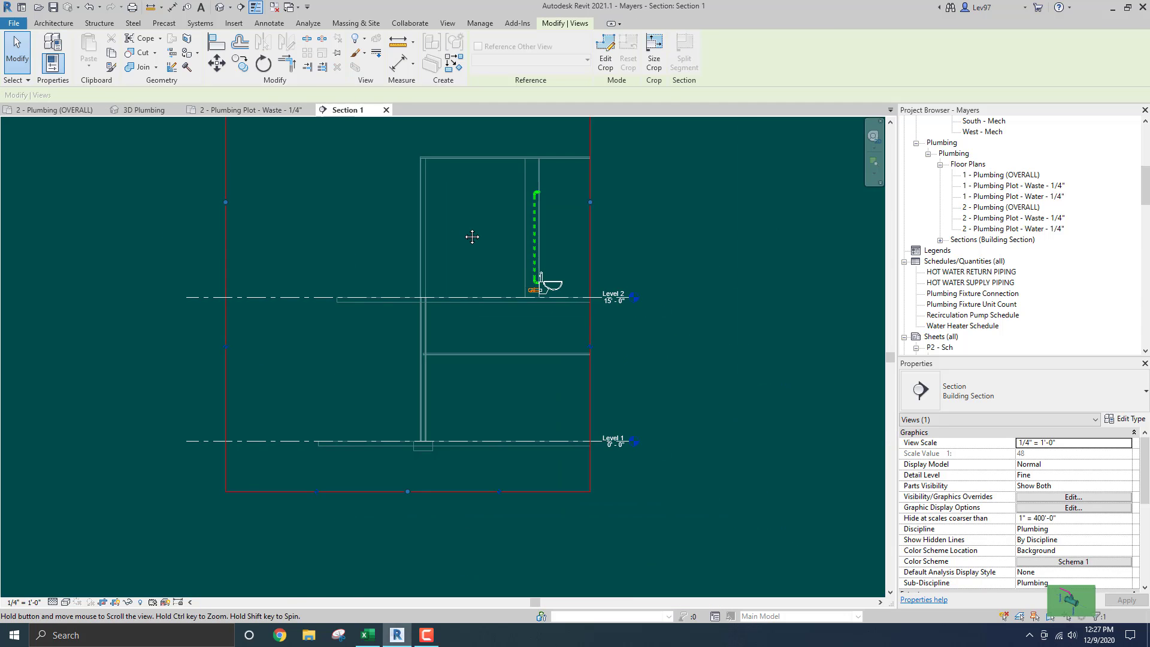
pyautogui.scroll(6, 539, 282)
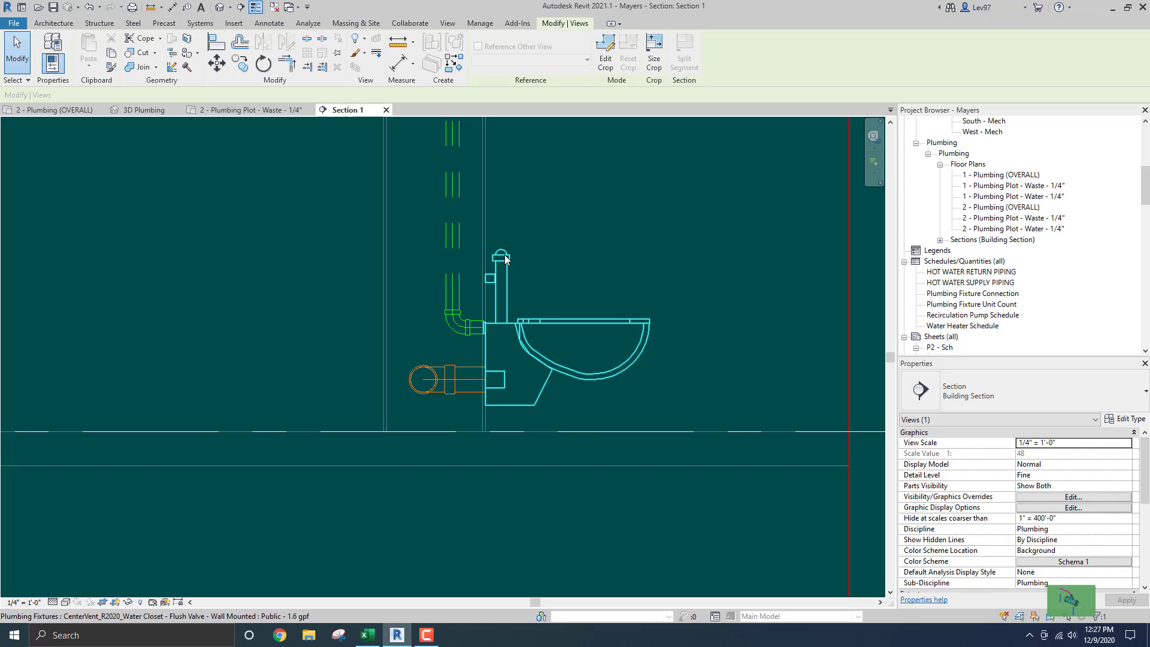
# Close the opened water closet family without saving and return to the 2 - Plumbing (OVERALL) floor plan
pyautogui.doubleClick(505, 259)
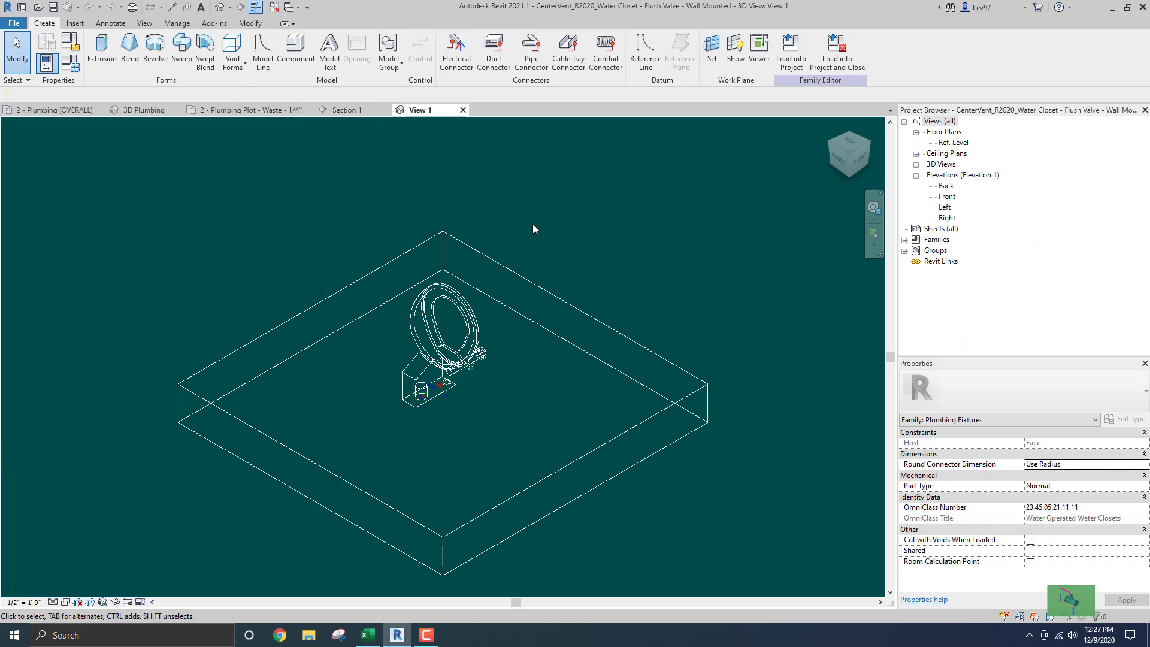
pyautogui.click(462, 110)
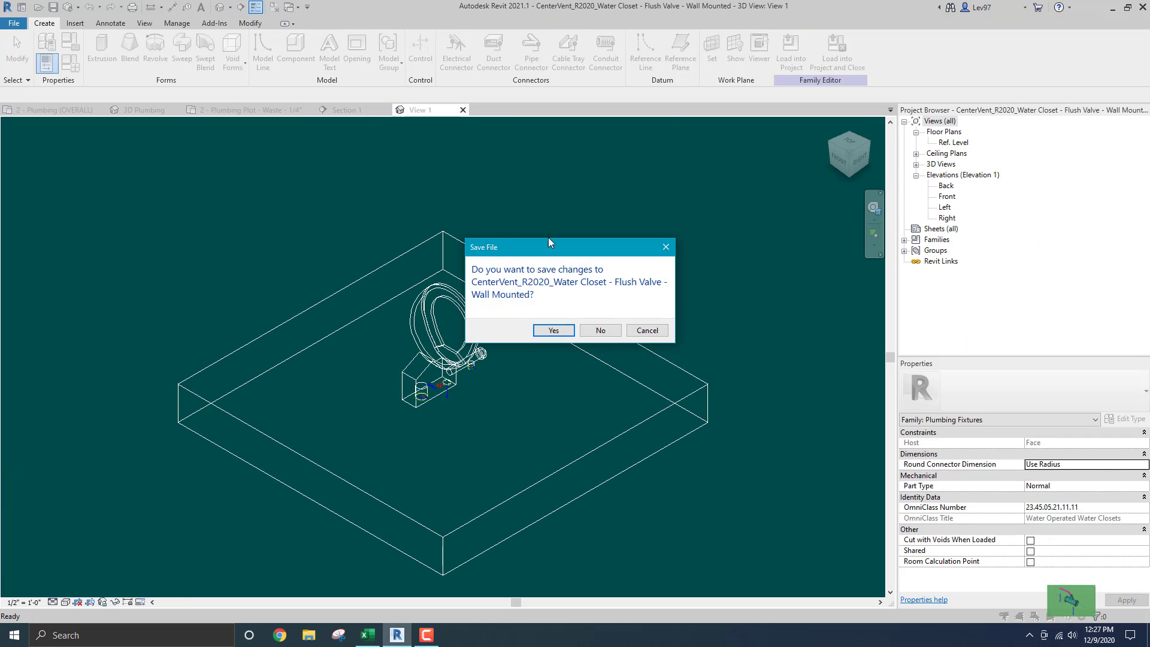
pyautogui.click(601, 330)
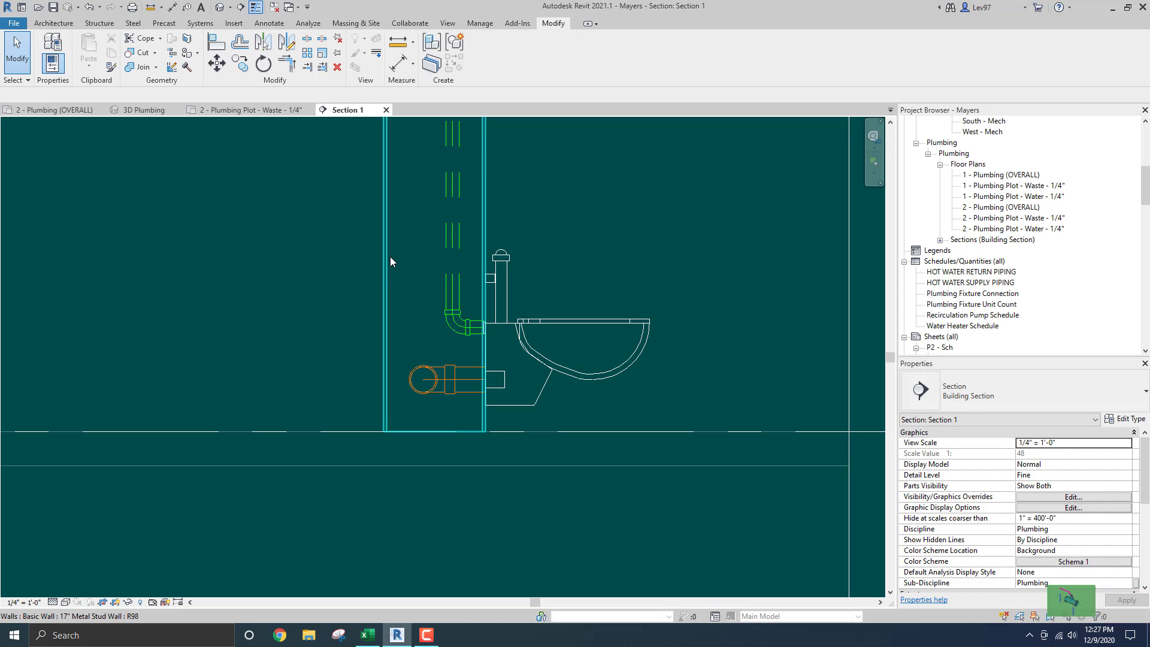
pyautogui.click(56, 110)
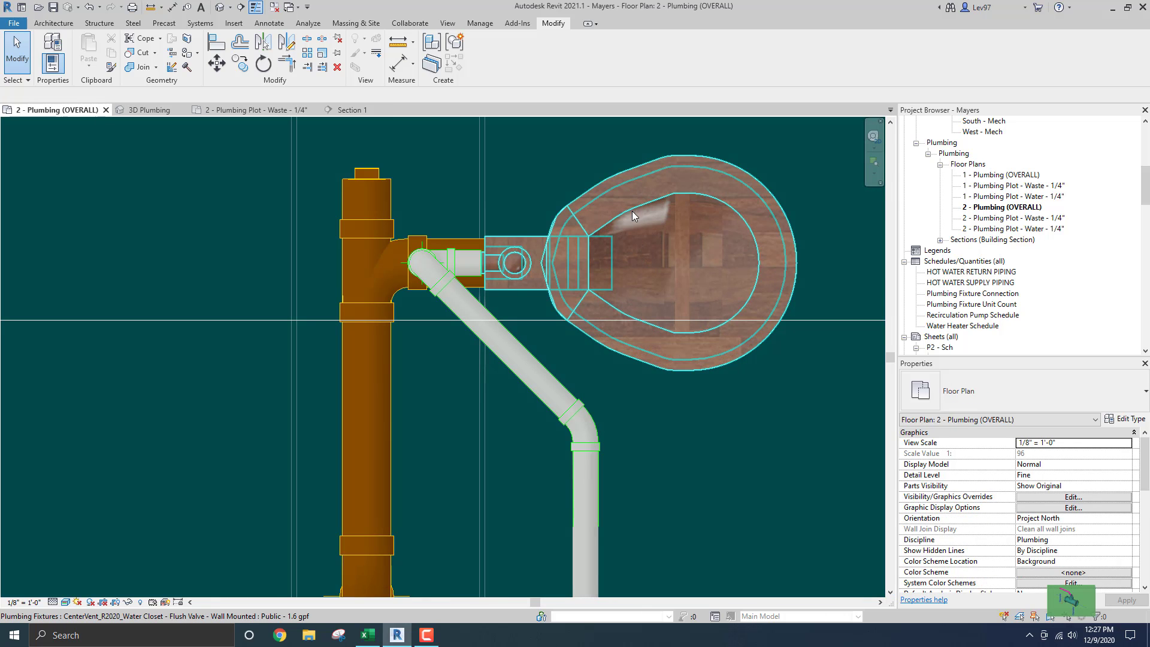
pyautogui.doubleClick(638, 207)
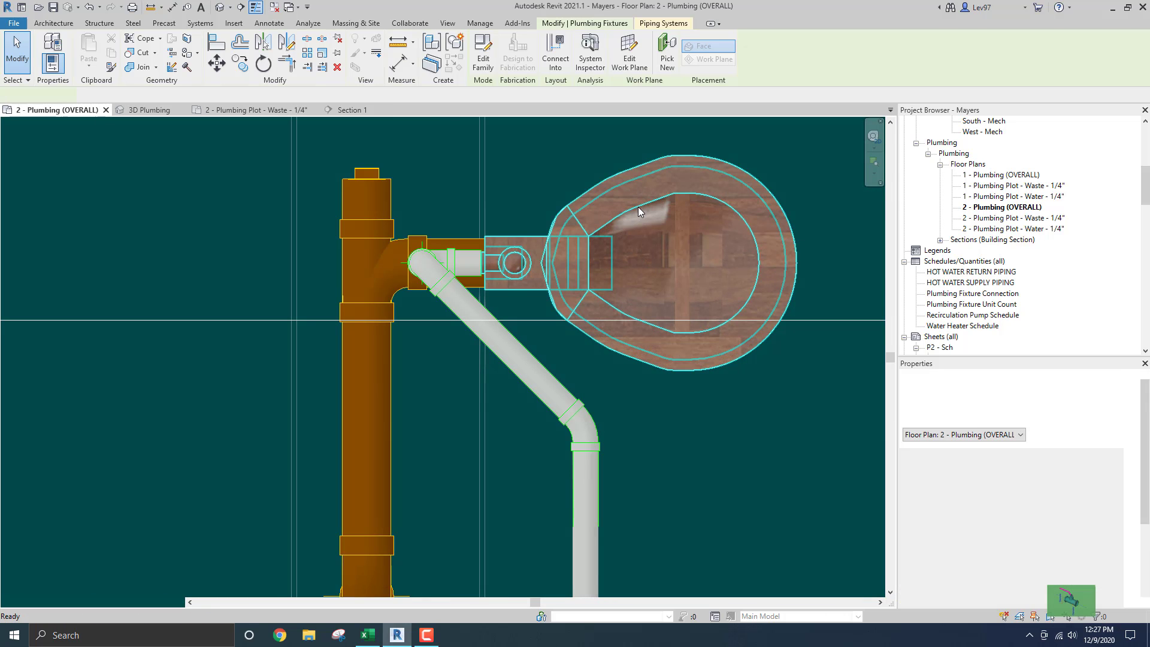
pyautogui.click(463, 110)
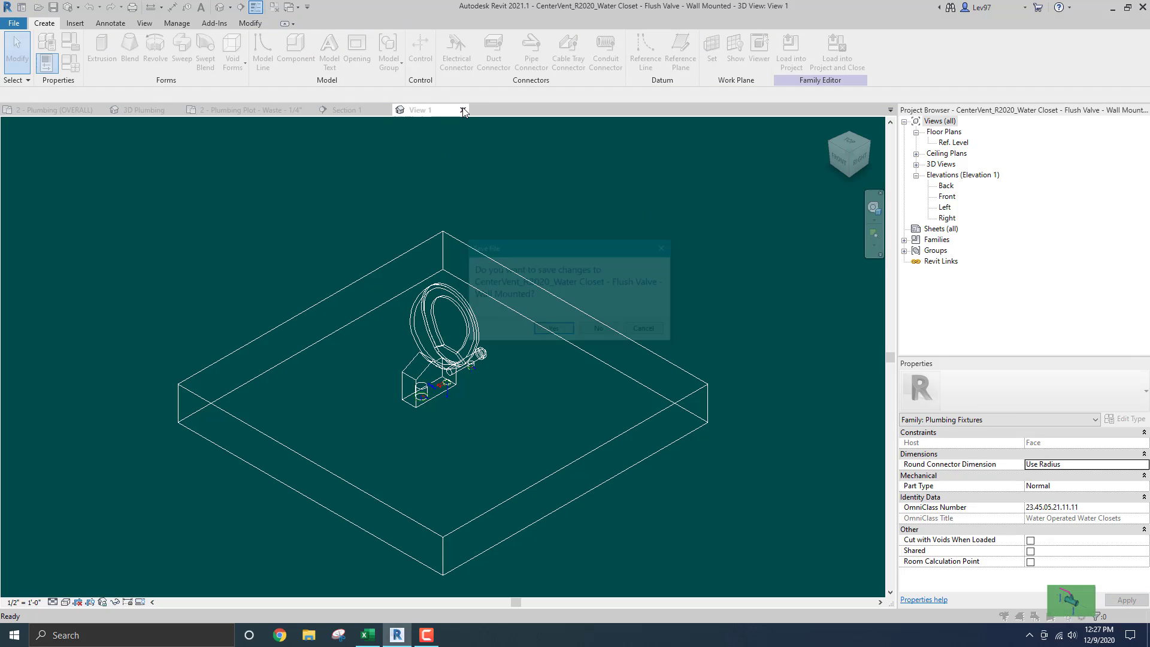
pyautogui.click(600, 330)
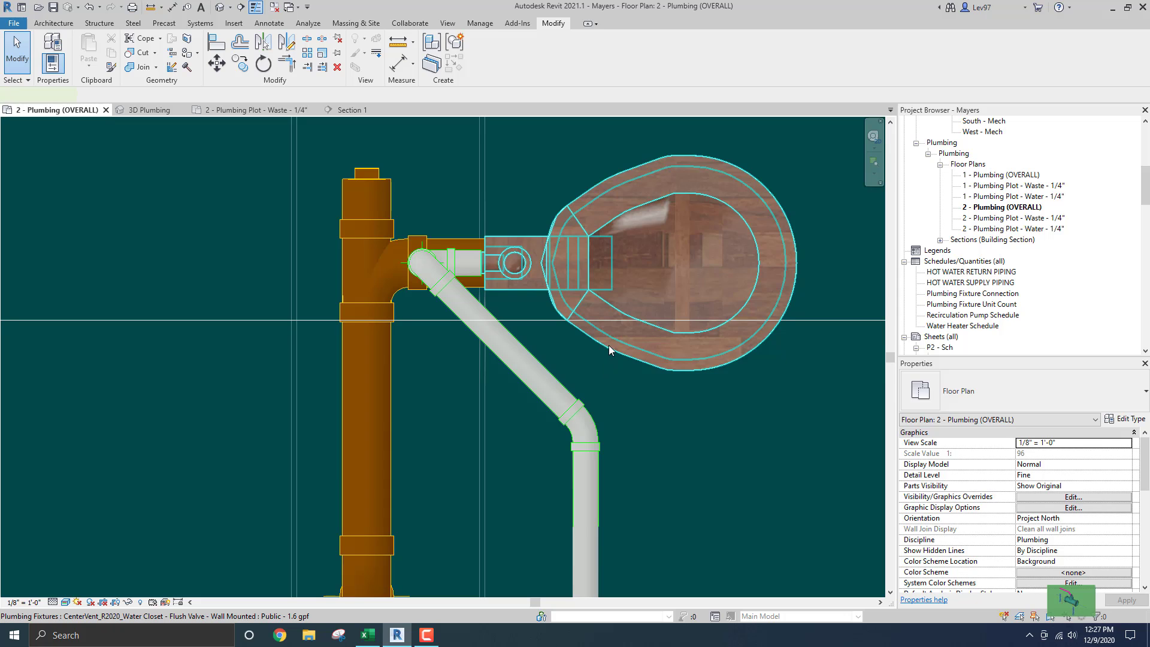
# Draw a short horizontal 1 1/2" DCW pipe from the upper water closet's cold water connector back into the wall chase
pyautogui.click(608, 345)
pyautogui.scroll(5, 496, 277)
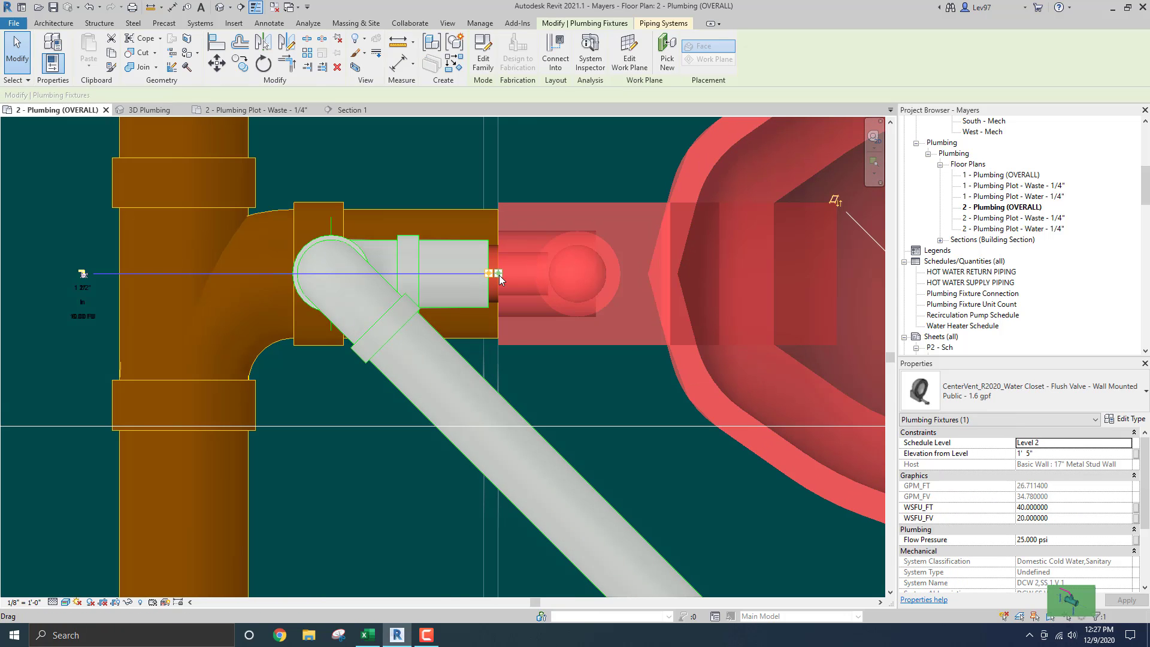
pyautogui.rightClick(499, 275)
pyautogui.click(537, 315)
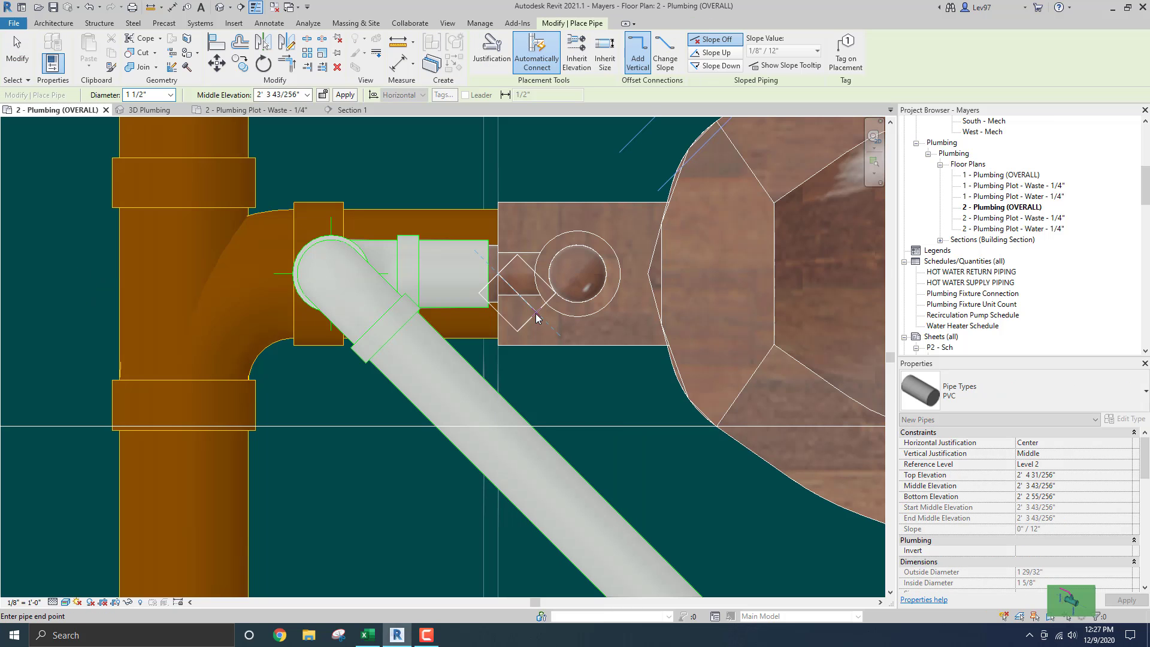
pyautogui.scroll(-5, 1017, 498)
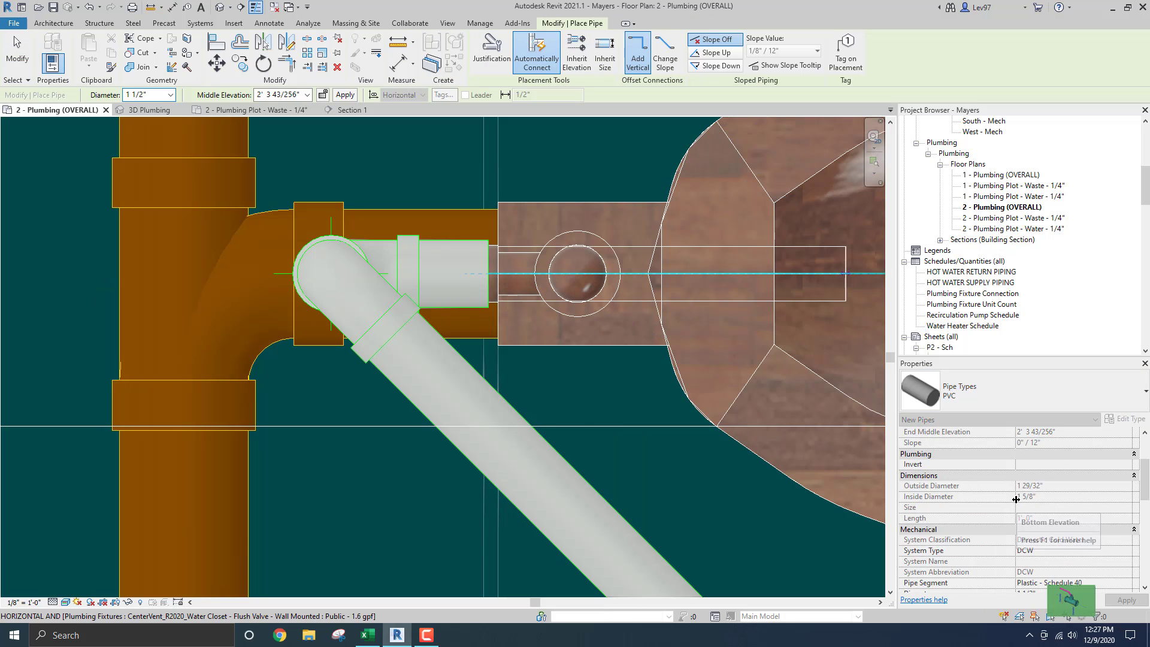
pyautogui.scroll(-2, 476, 292)
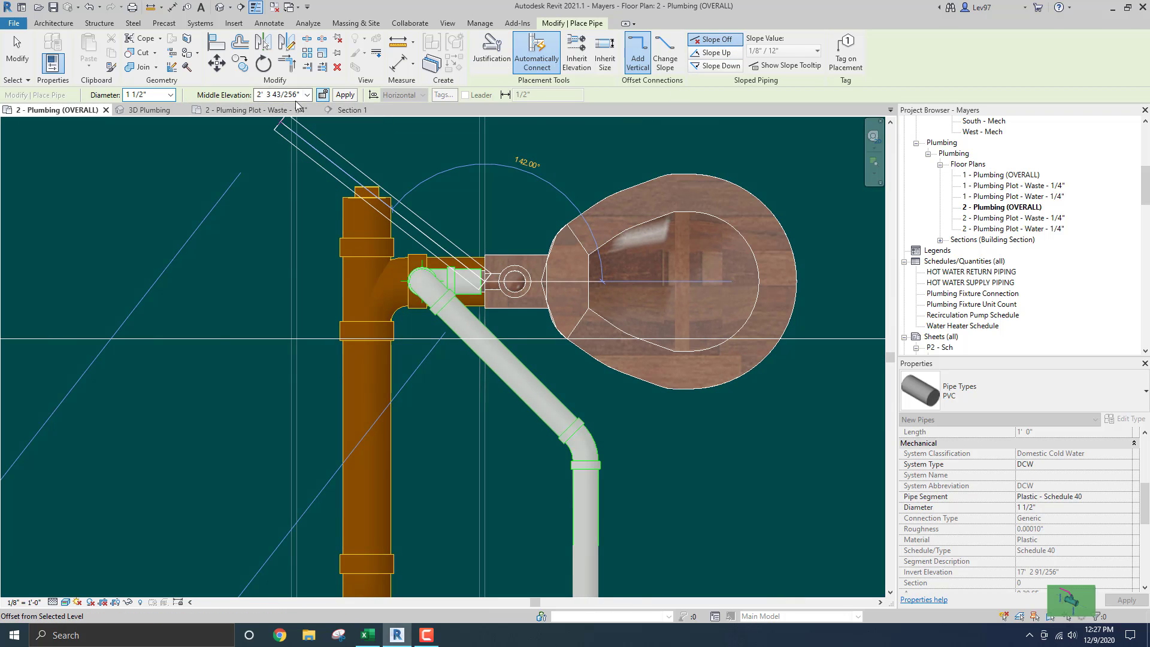
pyautogui.scroll(2, 465, 279)
pyautogui.scroll(1, 465, 279)
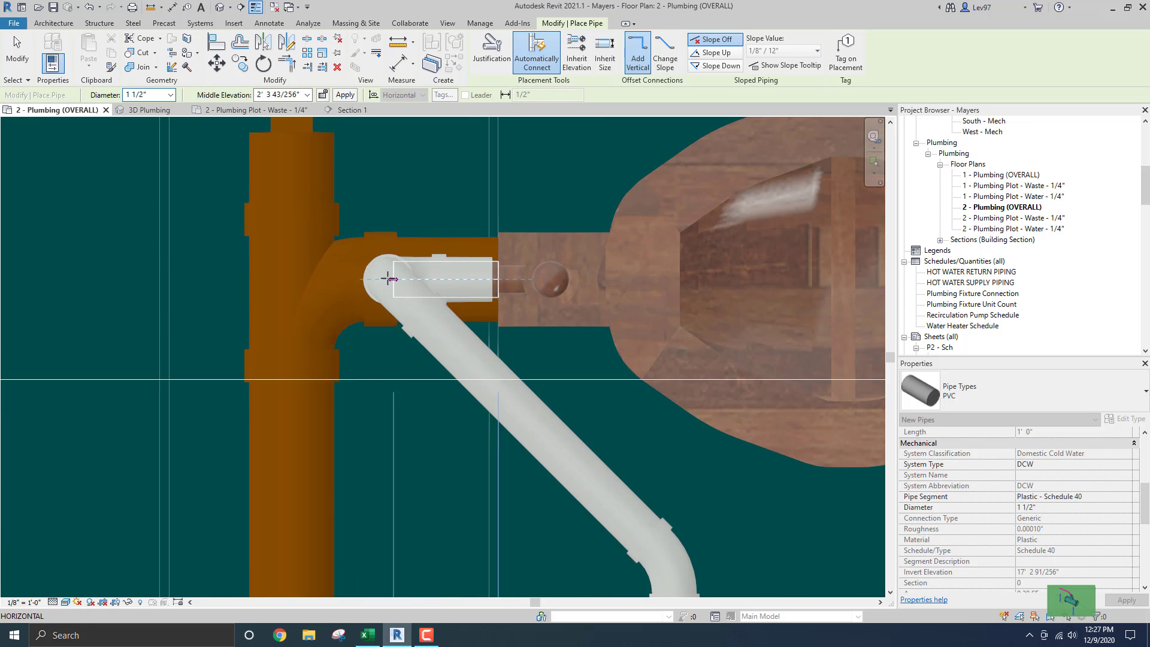
pyautogui.click(349, 278)
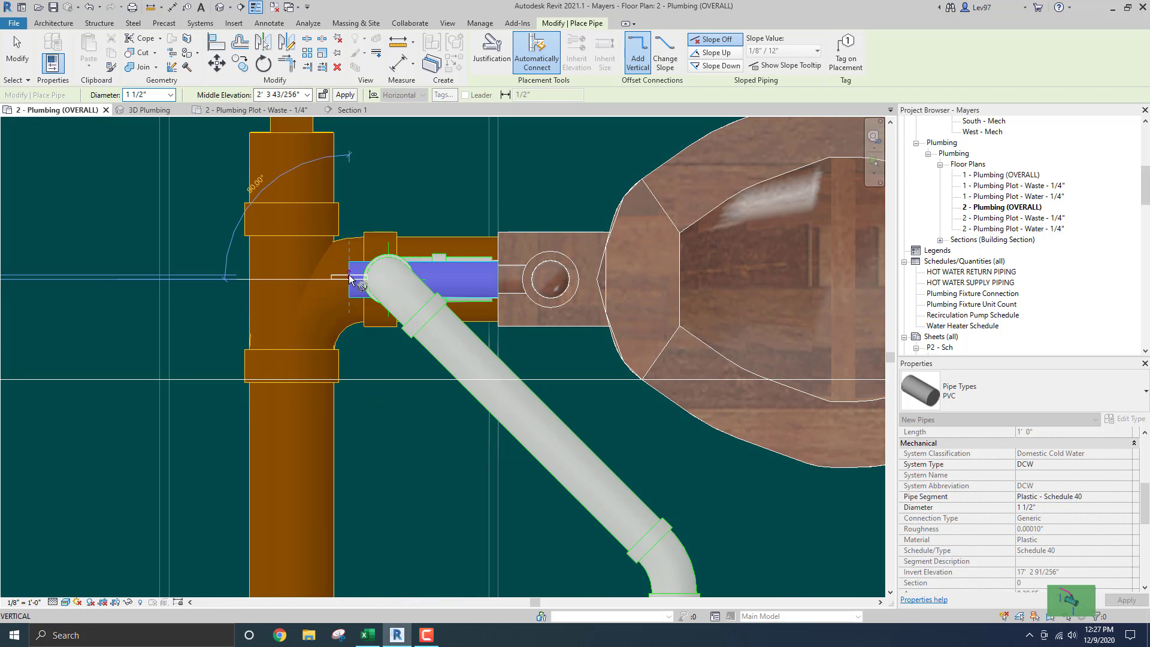
# Raise the DCW pipe to a middle elevation of 10' 6" and run it diagonally up and to the right at 45°
pyautogui.click(291, 94)
pyautogui.write('10')
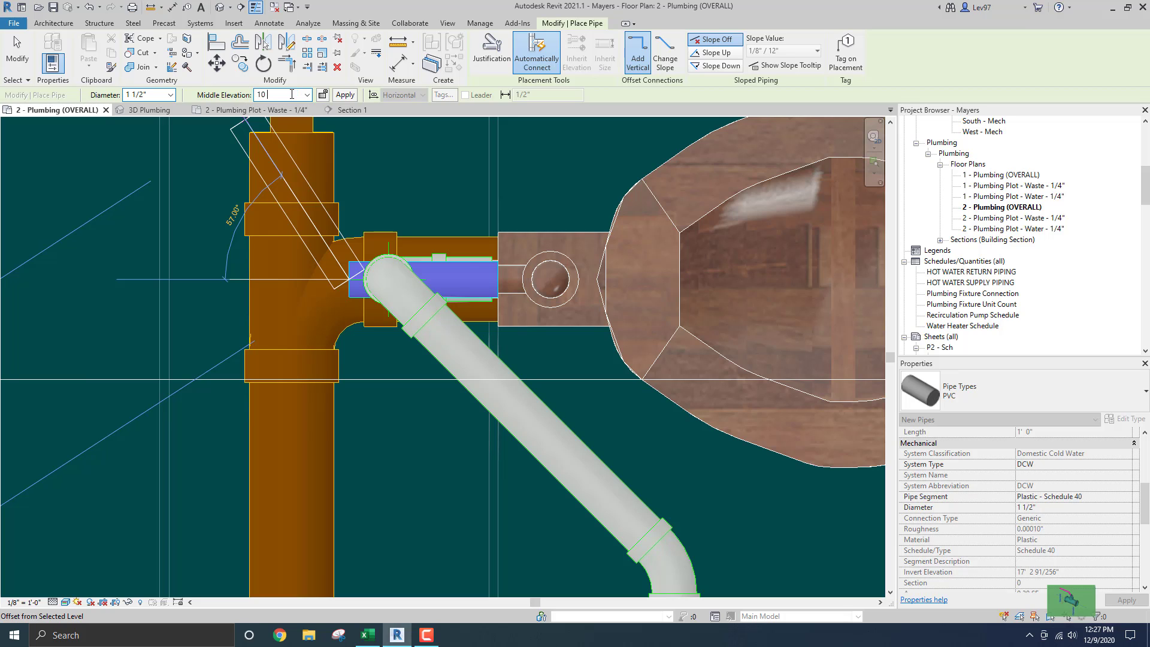
pyautogui.write("' 6")
pyautogui.press('Return')
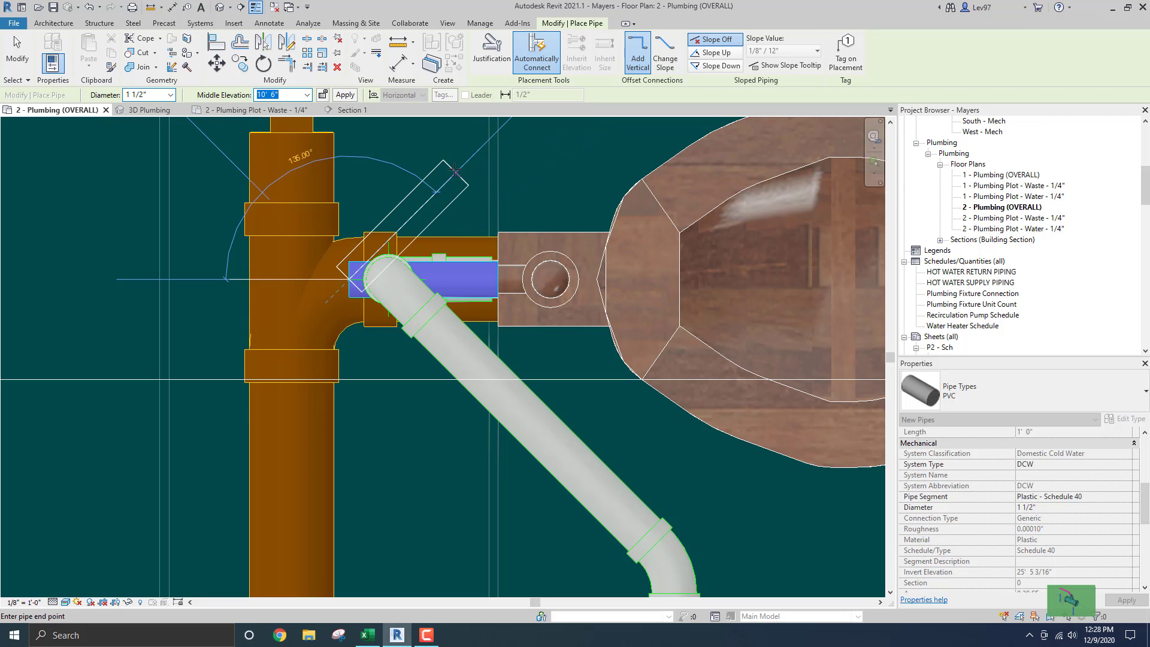
pyautogui.click(483, 144)
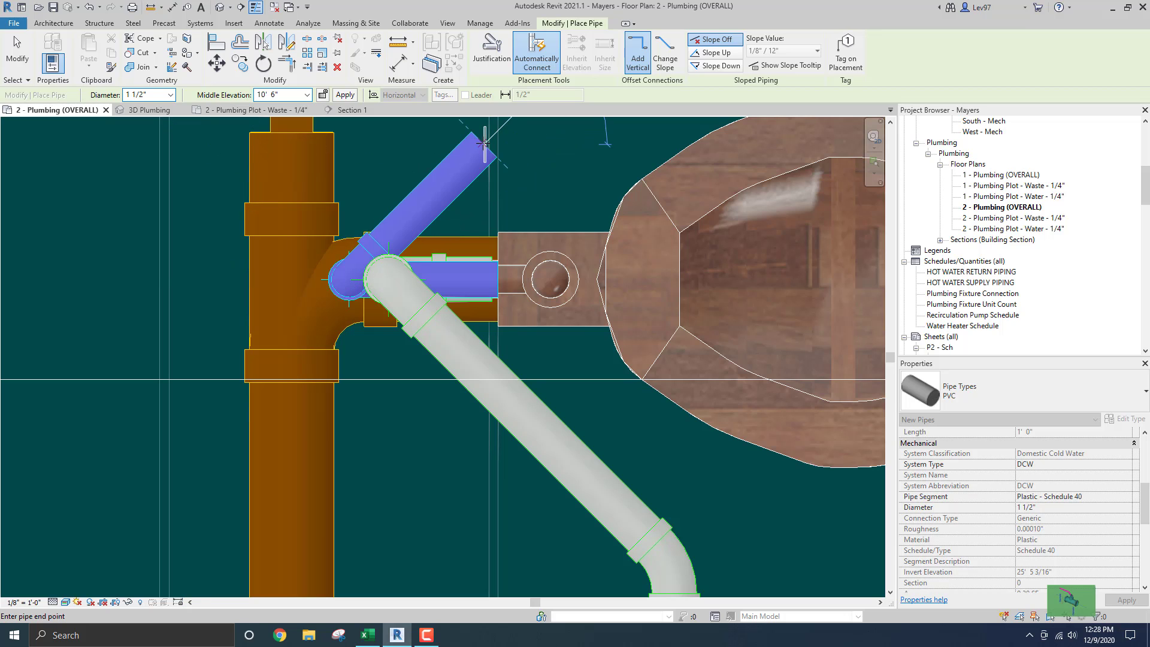
# Continue the 10' 6" DCW pipe horizontally to the right past the water closet and end the pipe run
pyautogui.scroll(-4, 545, 151)
pyautogui.scroll(-2, 545, 151)
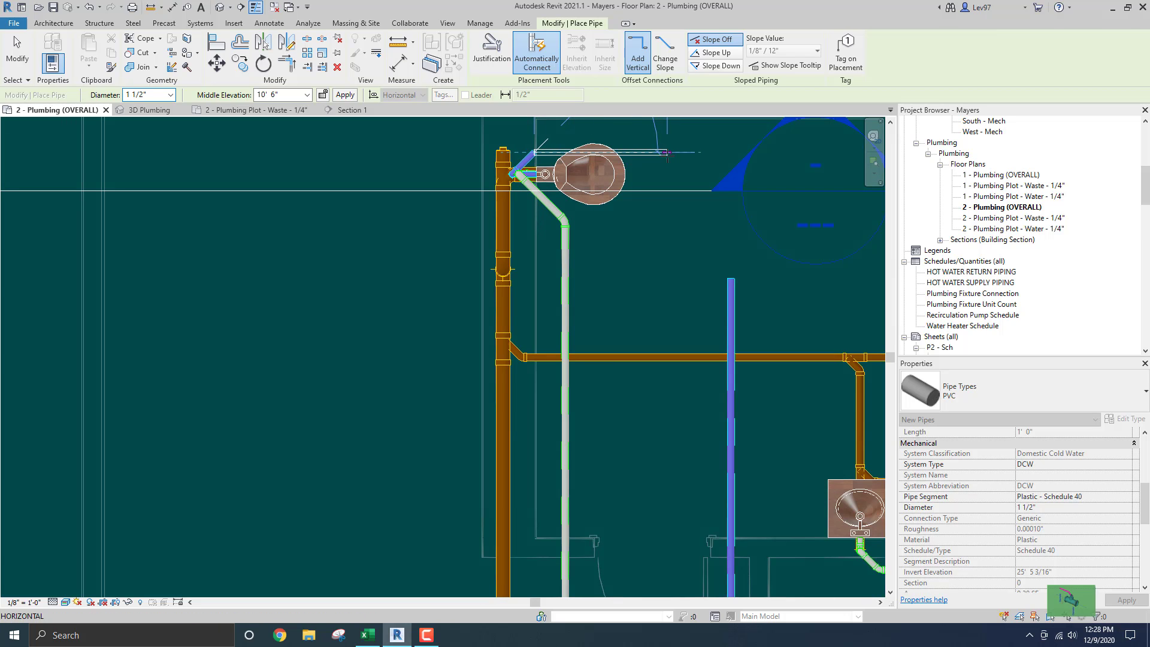
pyautogui.click(667, 153)
pyautogui.press('Escape')
pyautogui.press('Escape')
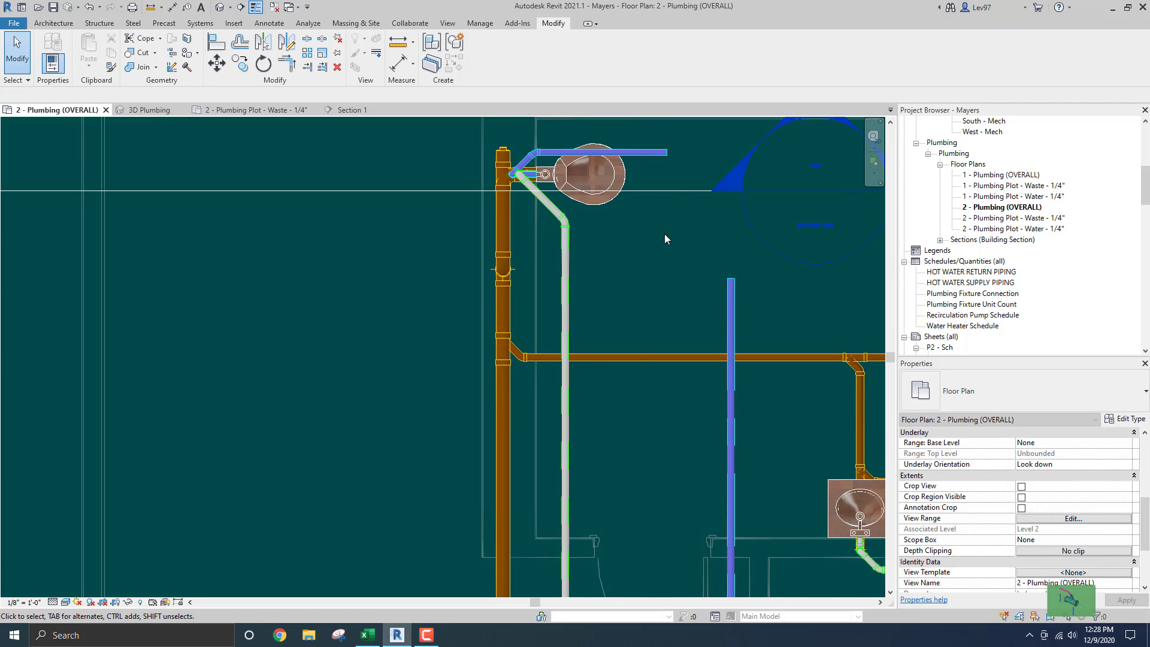
# Extend the upper end of the 2" DCW branch straight up in plan with a short 1 1/2" pipe at 10' 6"
pyautogui.scroll(-1, 688, 252)
pyautogui.click(722, 286)
pyautogui.scroll(3, 683, 286)
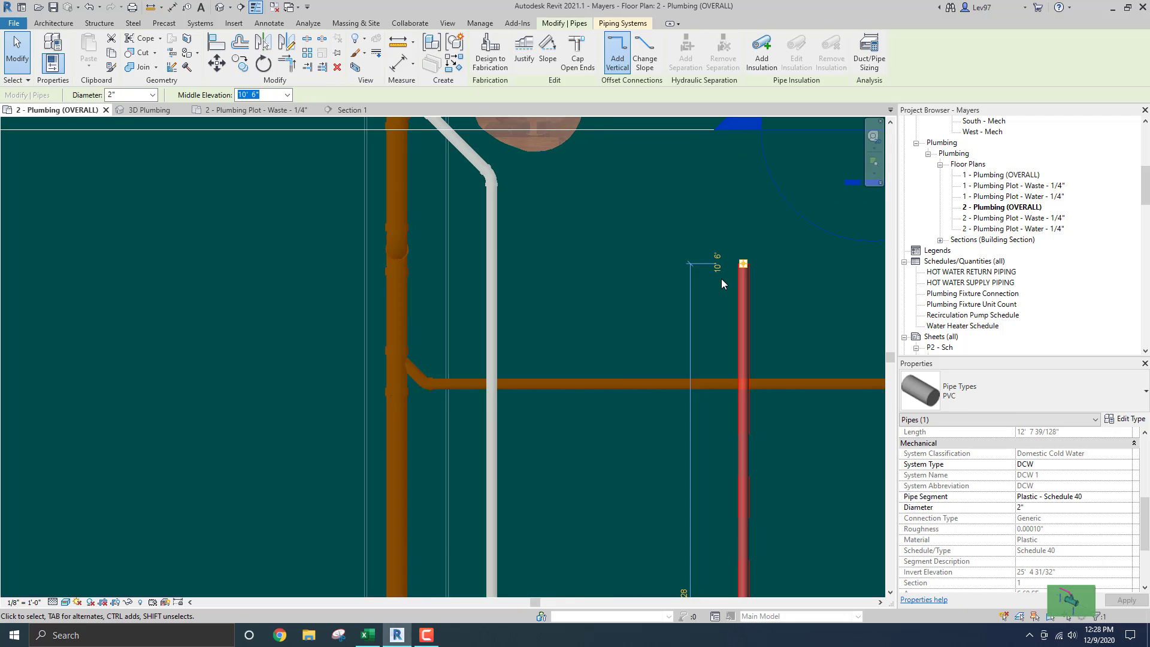
pyautogui.rightClick(748, 264)
pyautogui.click(775, 315)
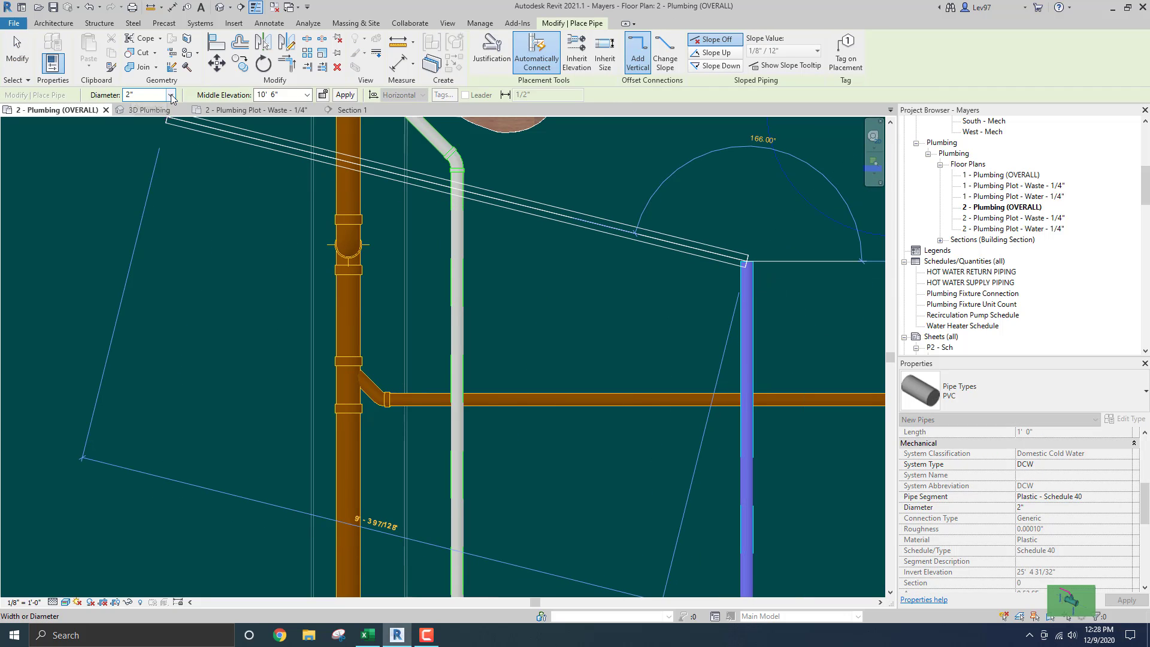
pyautogui.click(171, 95)
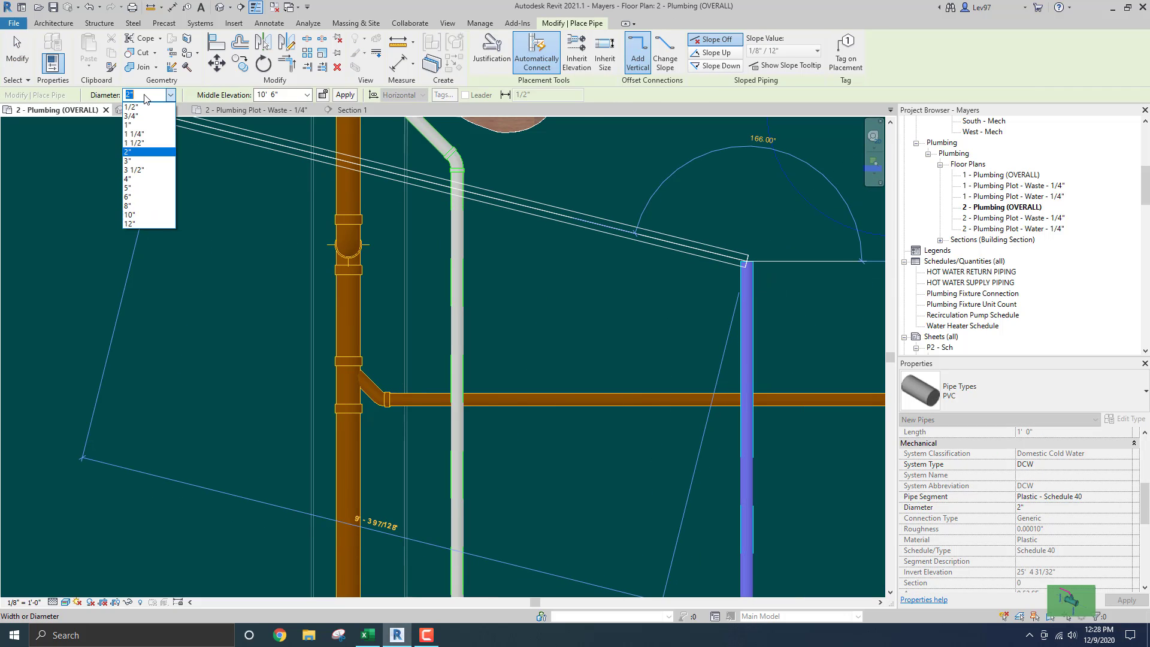
pyautogui.click(134, 142)
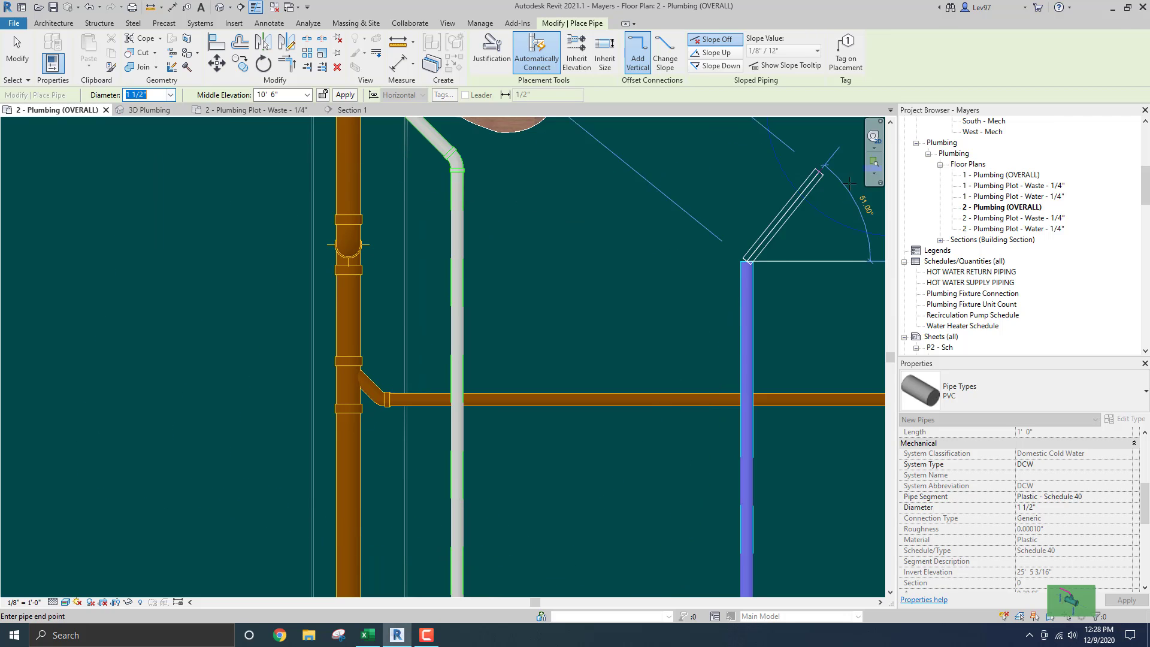
pyautogui.click(747, 168)
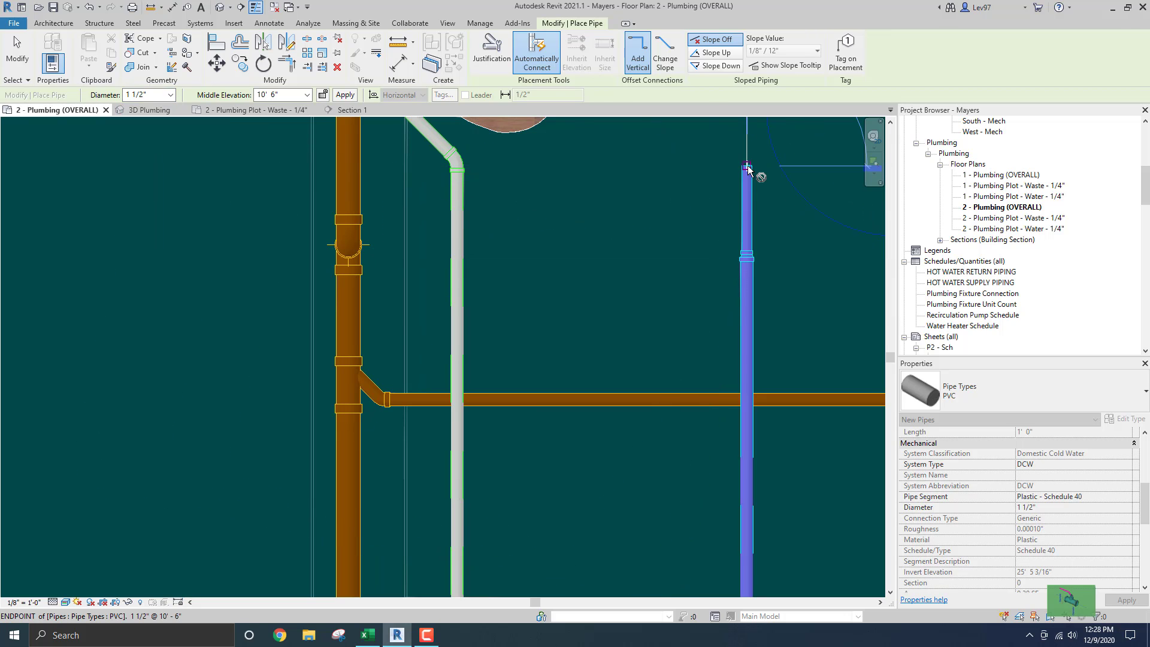
# End the pipe run and inspect the reducer between the 2" DCW branch and its 1 1/2" extension
pyautogui.press('Escape')
pyautogui.press('Escape')
pyautogui.moveTo(708, 234); pyautogui.dragTo(547, 244, button='middle')
pyautogui.moveTo(551, 240); pyautogui.dragTo(666, 293)
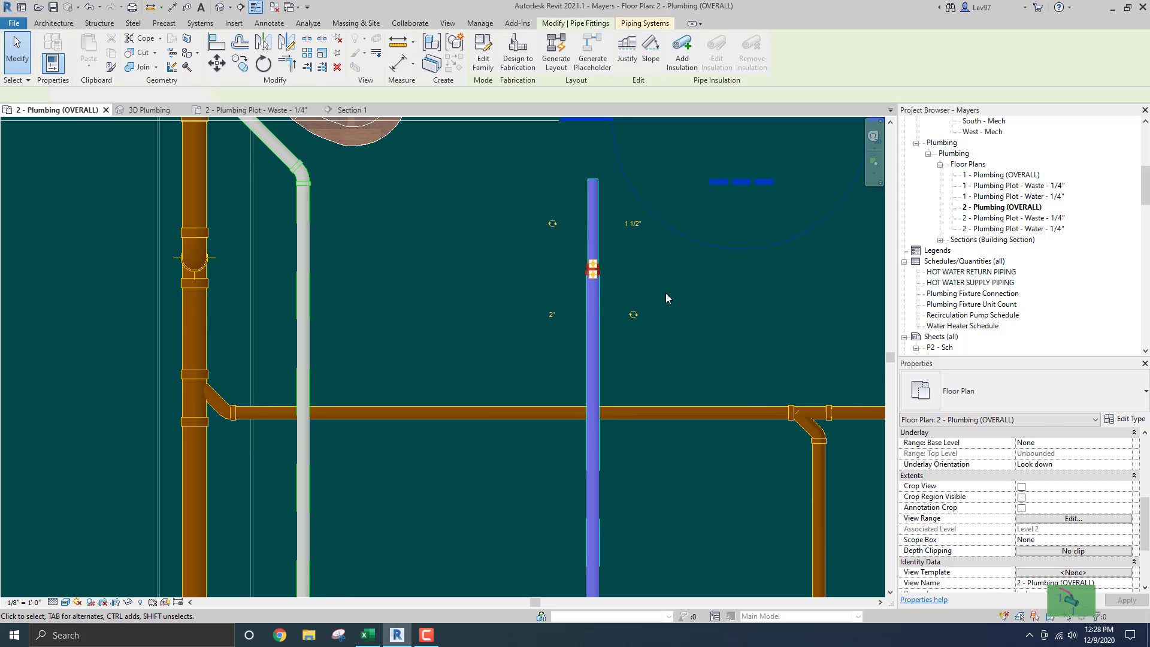
pyautogui.click(535, 241)
# Trim/extend the horizontal water closet DCW pipe and the vertical branch extension to meet at a corner
pyautogui.scroll(-2, 534, 238)
pyautogui.moveTo(505, 206)
pyautogui.mouseDown(button='middle')
pyautogui.moveTo(575, 306)
pyautogui.moveTo(581, 294)
pyautogui.mouseUp(button='middle')
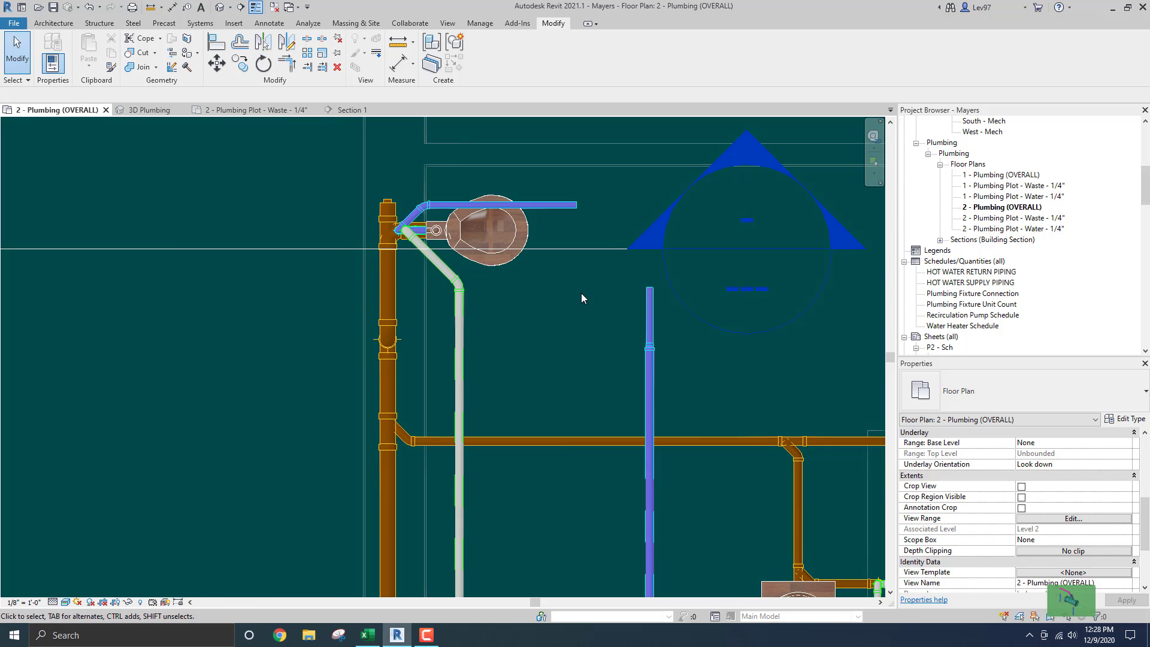
pyautogui.click(287, 63)
pyautogui.click(540, 205)
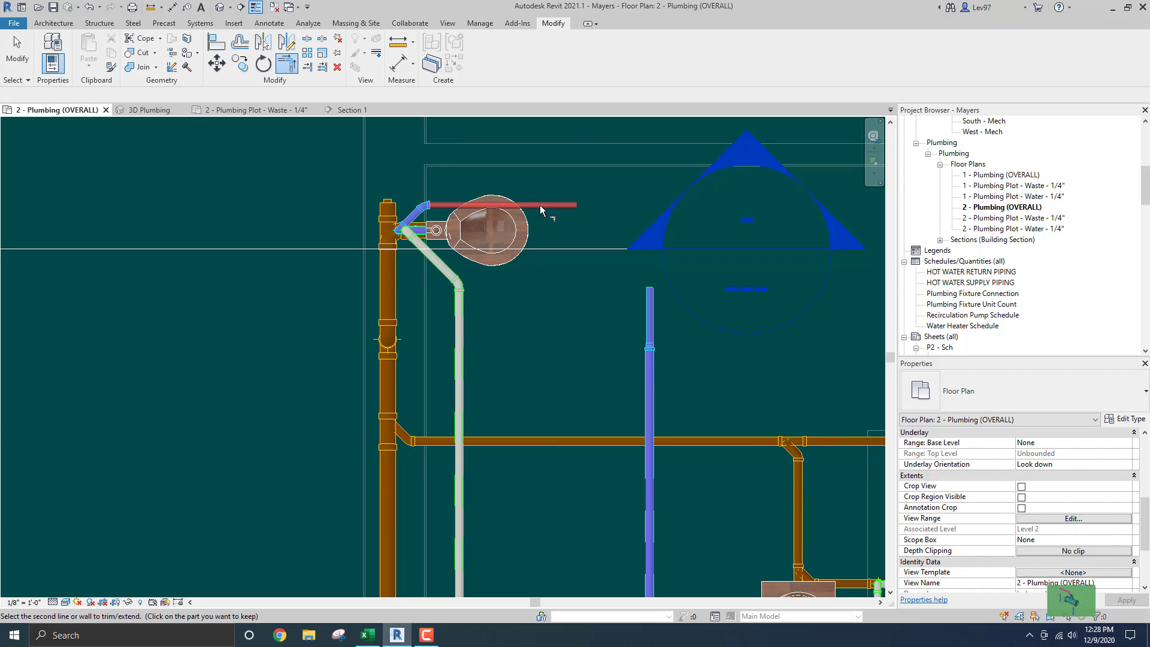
pyautogui.click(649, 303)
pyautogui.press('Escape')
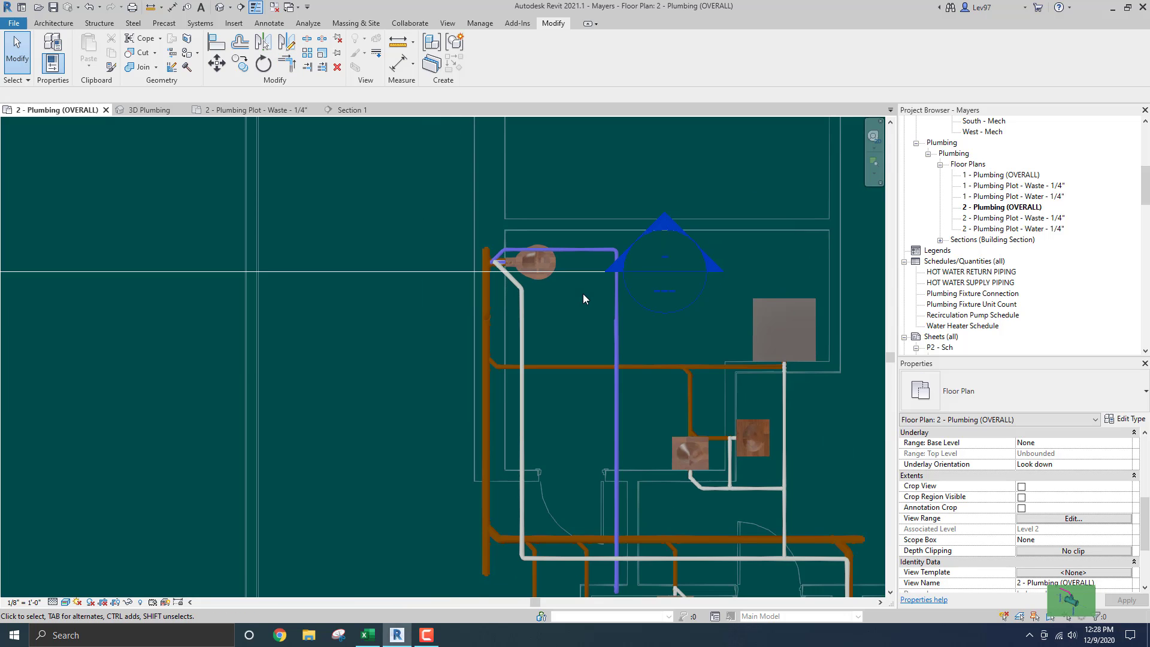
# Select the horizontal DCW pipe above the water closet and review its flow, pressure drop and fixture unit properties
pyautogui.scroll(-2, 583, 294)
pyautogui.scroll(4, 581, 299)
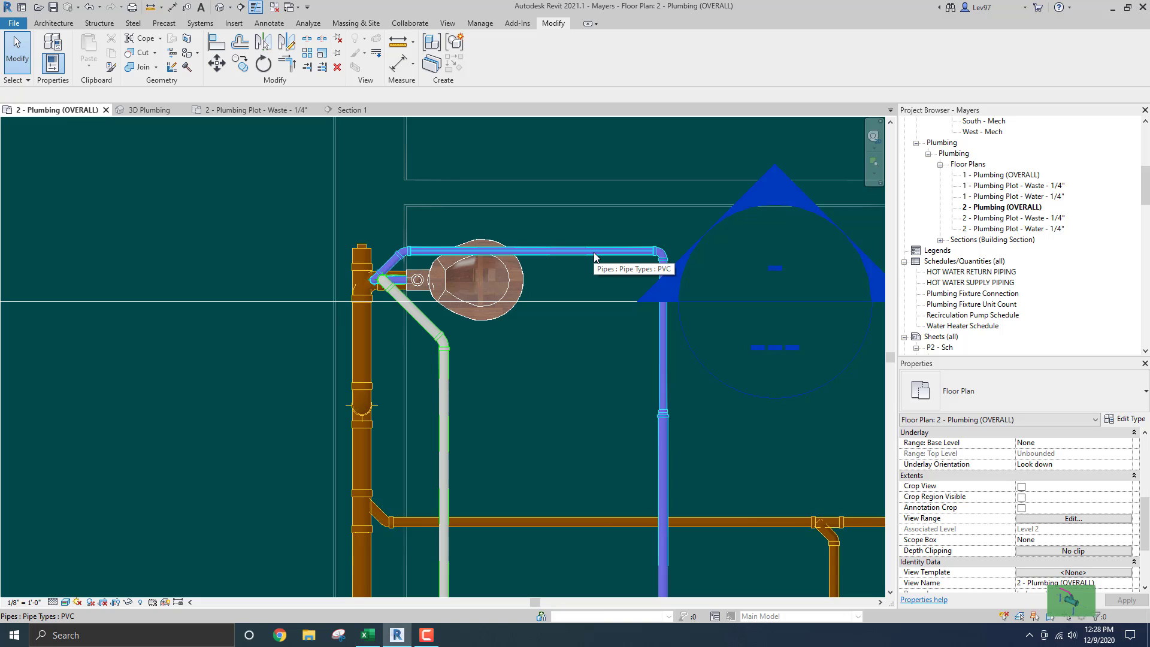
pyautogui.click(595, 256)
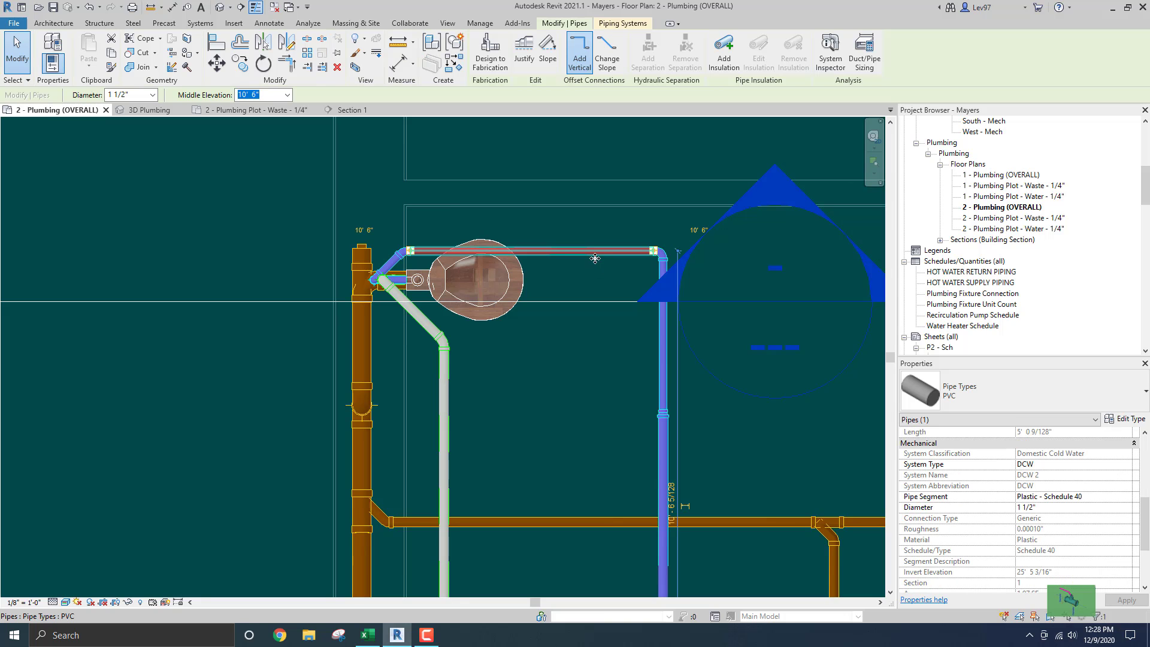
pyautogui.scroll(-6, 994, 500)
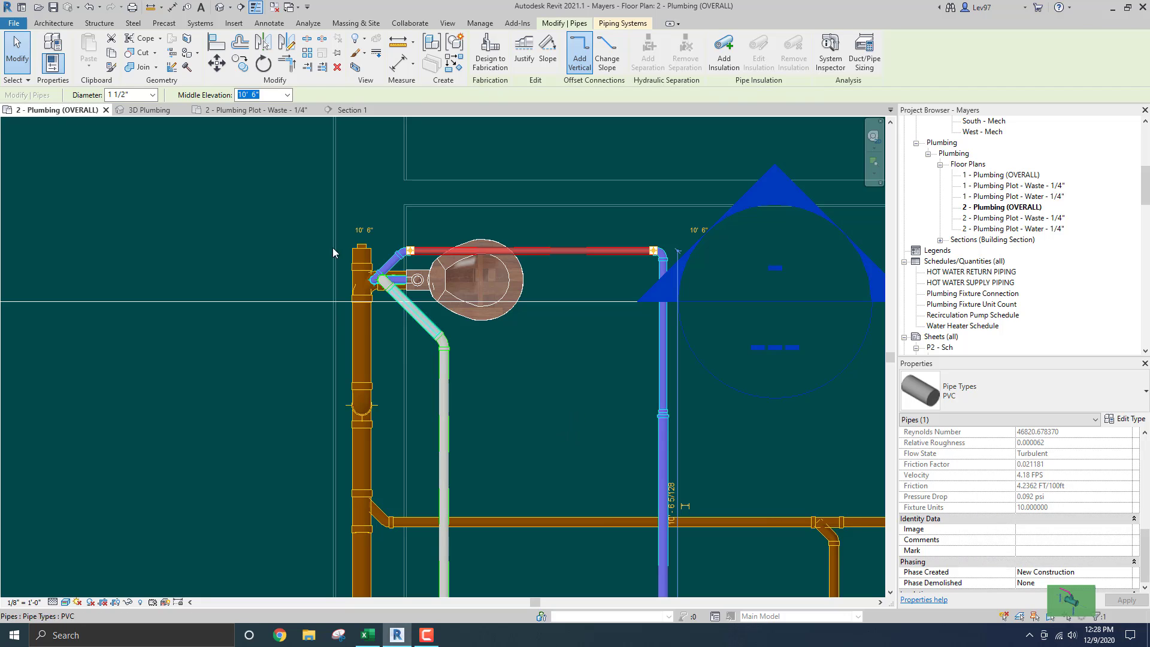
# Examine the connected DCW route and the open lower end of its riser in the 3D Plumbing view
pyautogui.click(154, 113)
pyautogui.moveTo(435, 254); pyautogui.dragTo(473, 123, button='middle')
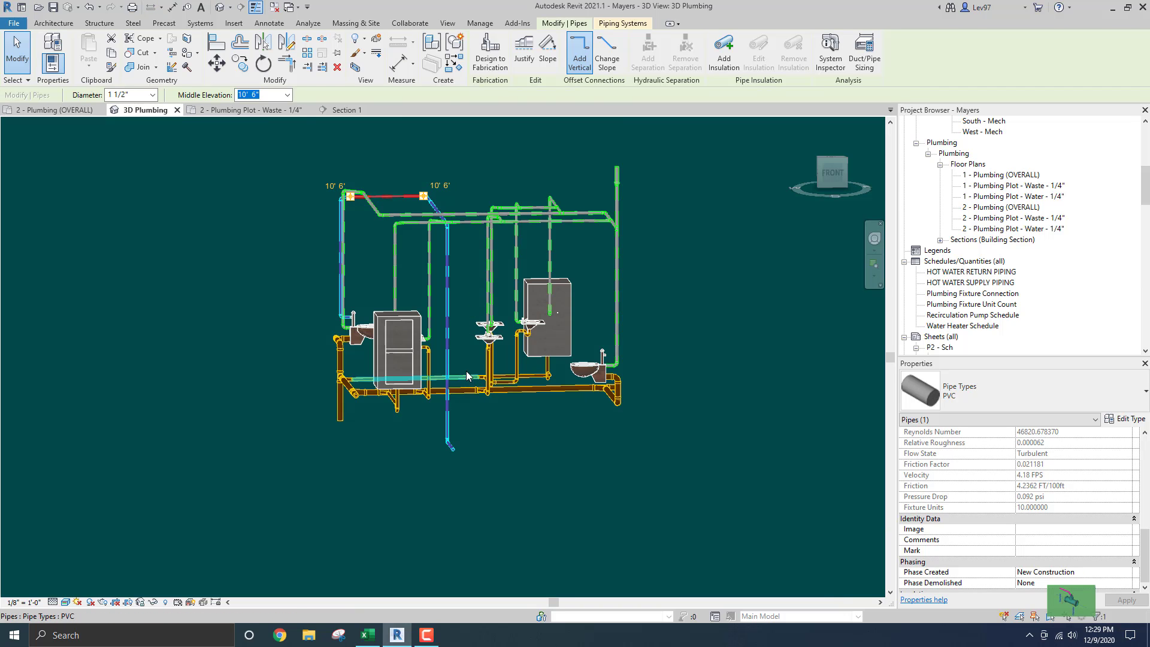
pyautogui.moveTo(466, 361); pyautogui.dragTo(483, 261, button='middle')
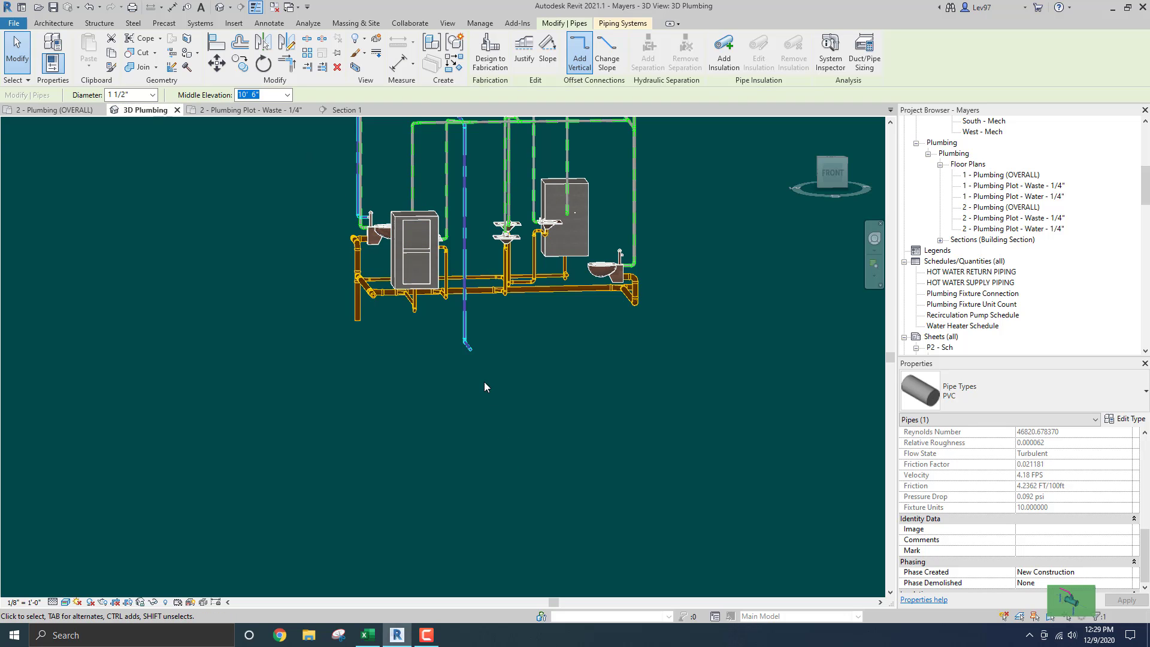
pyautogui.keyDown('shift'); pyautogui.moveTo(485, 386); pyautogui.dragTo(515, 421, button='middle'); pyautogui.keyUp('shift')
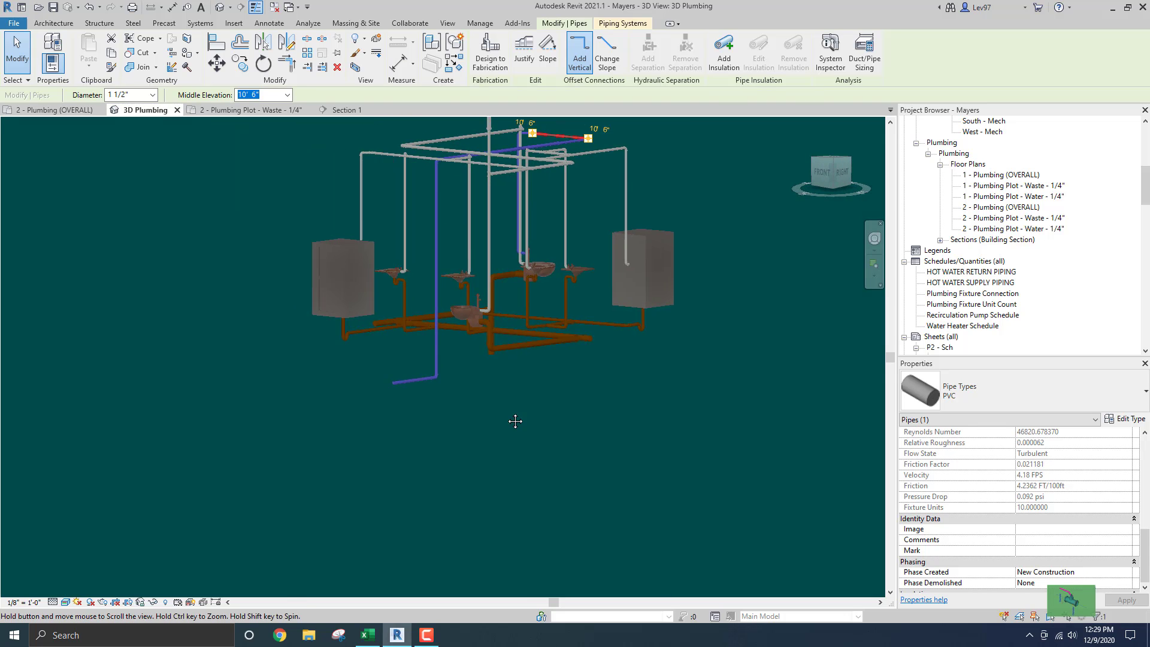
pyautogui.scroll(3, 400, 398)
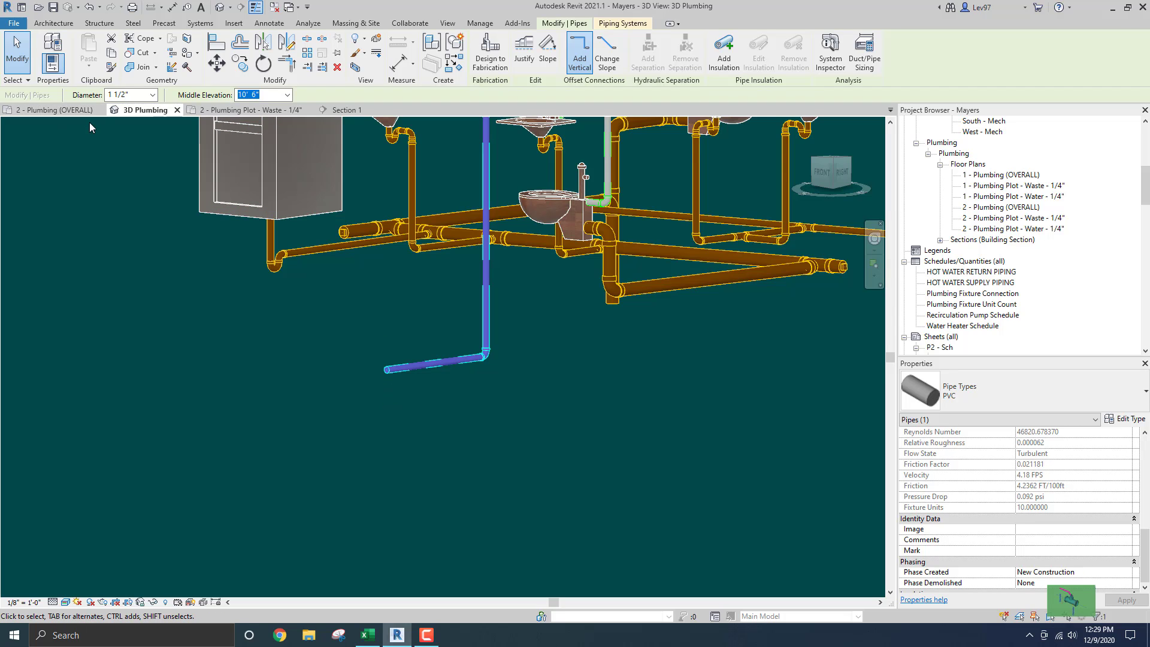
# Return to the 2 - Plumbing (OVERALL) plan, clear the pipe selection and view the remaining fixtures around the DCW branch
pyautogui.click(54, 110)
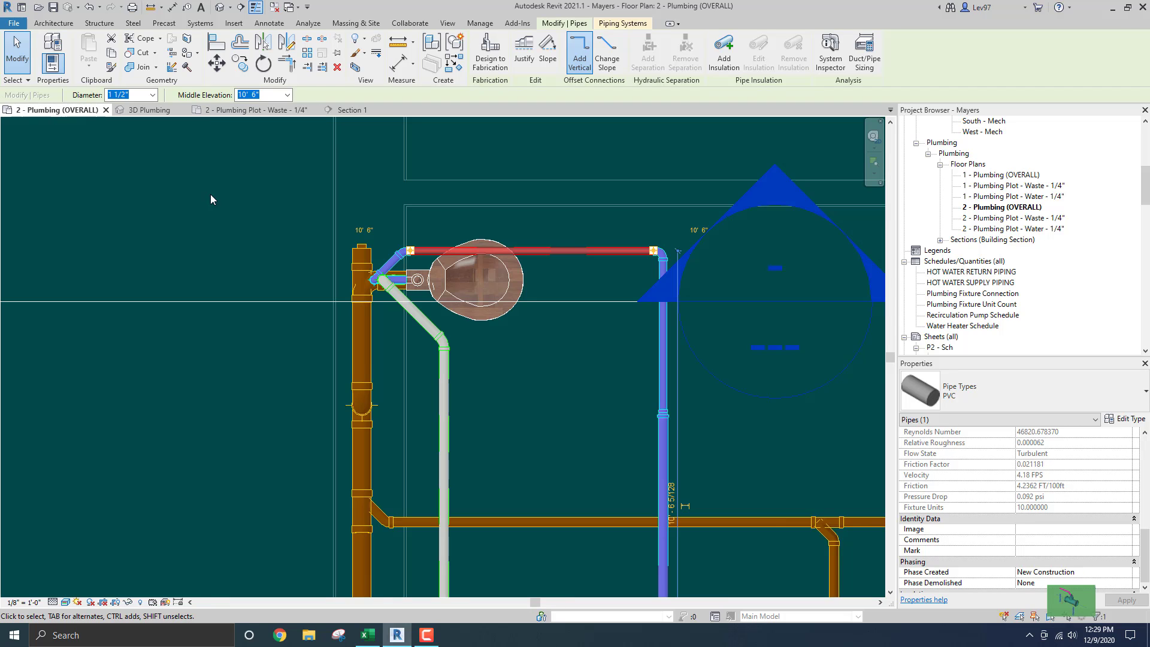
pyautogui.click(279, 215)
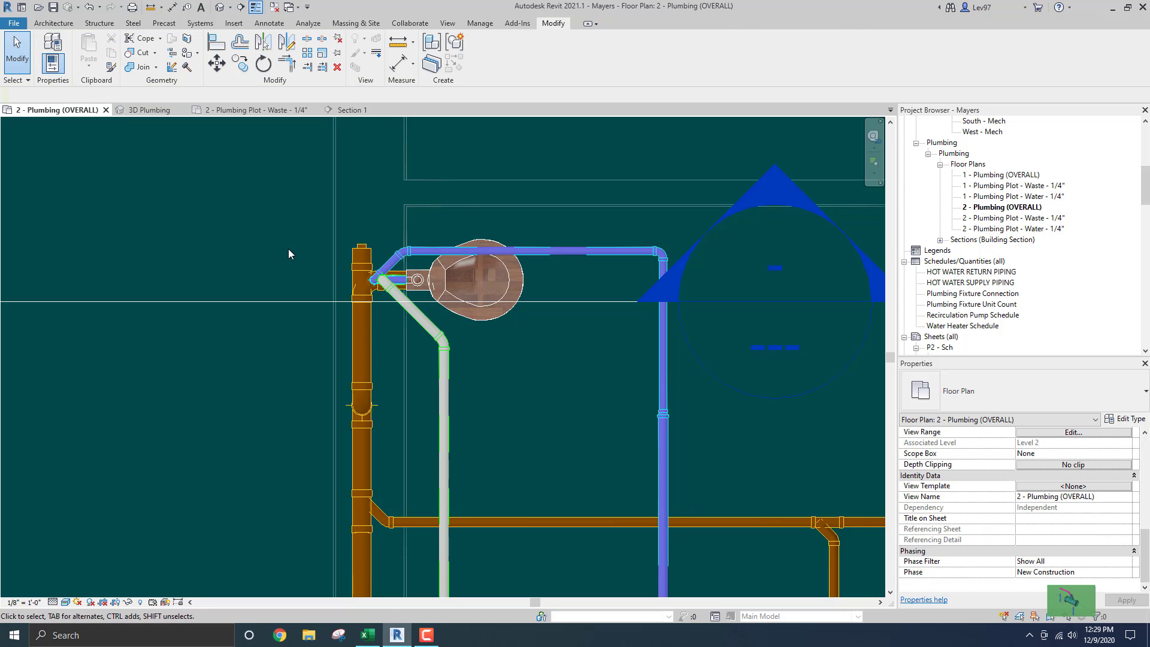
pyautogui.moveTo(381, 333); pyautogui.dragTo(318, 243, button='middle')
pyautogui.scroll(-4, 490, 300)
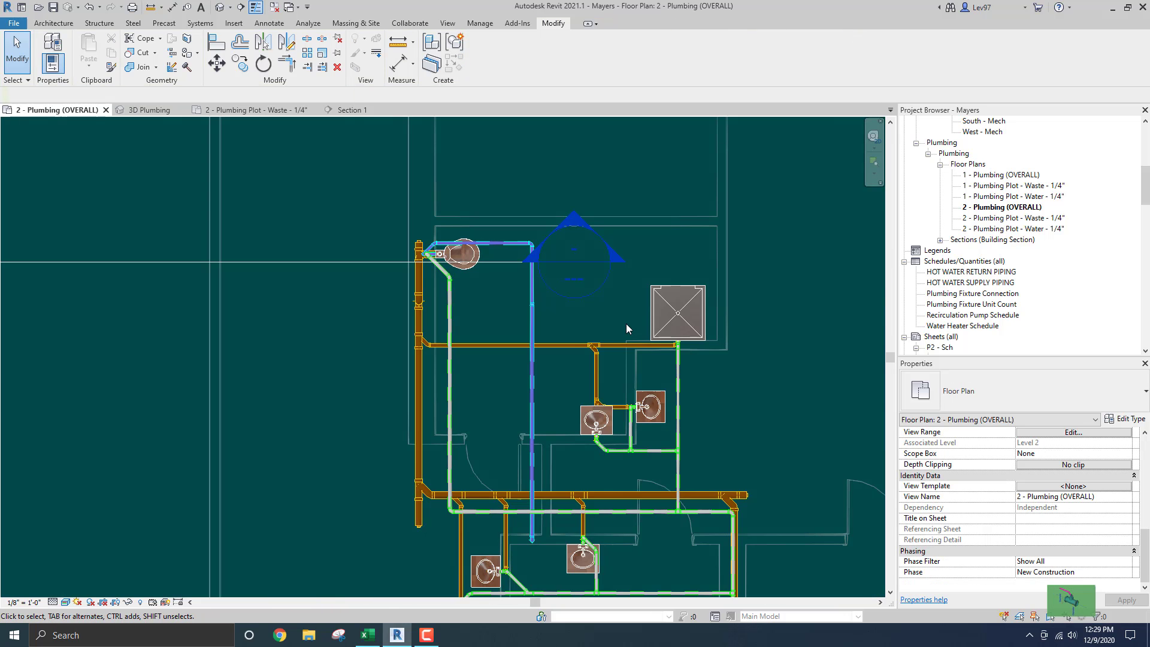
pyautogui.moveTo(624, 326); pyautogui.dragTo(494, 297, button='middle')
pyautogui.scroll(2, 493, 292)
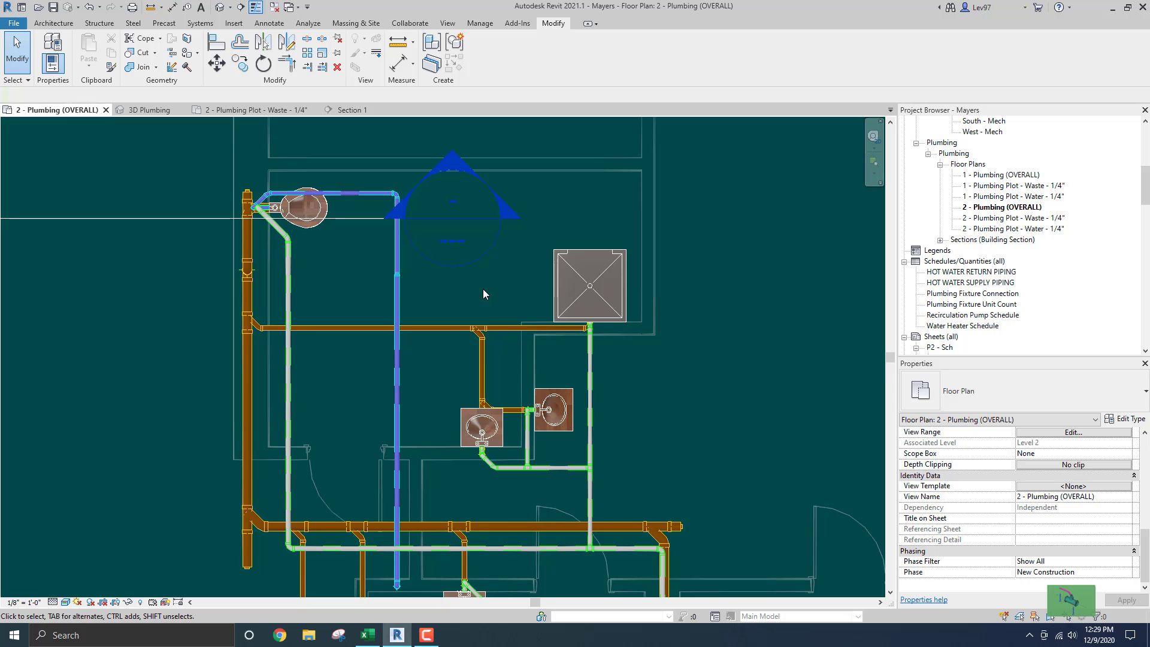
pyautogui.click(425, 635)
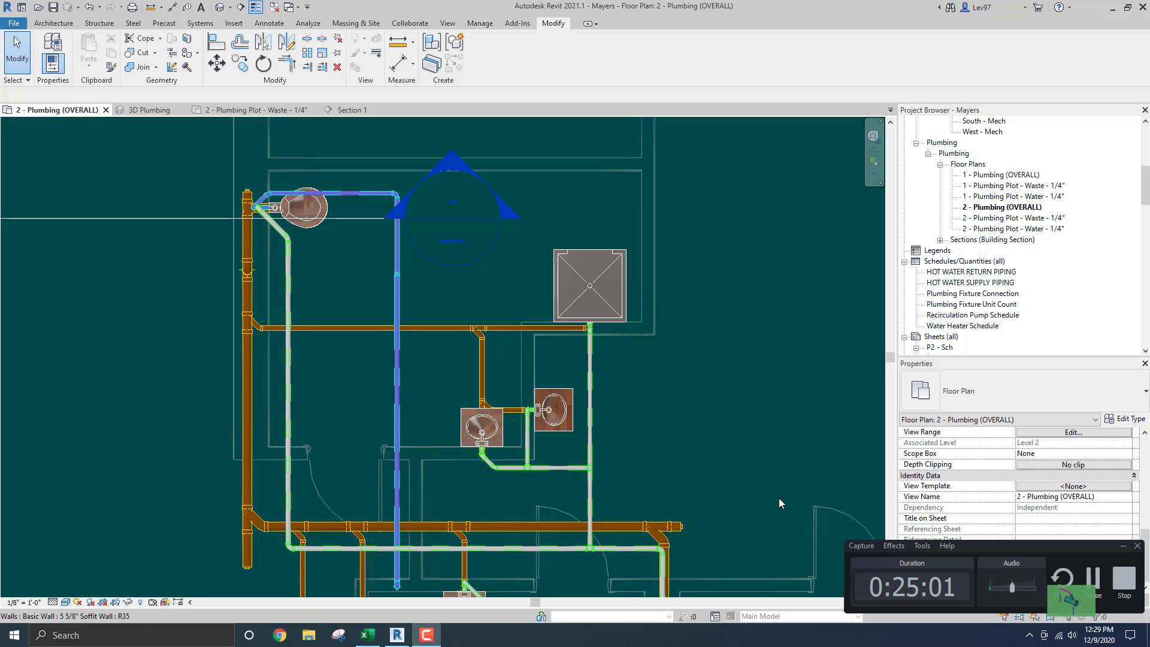